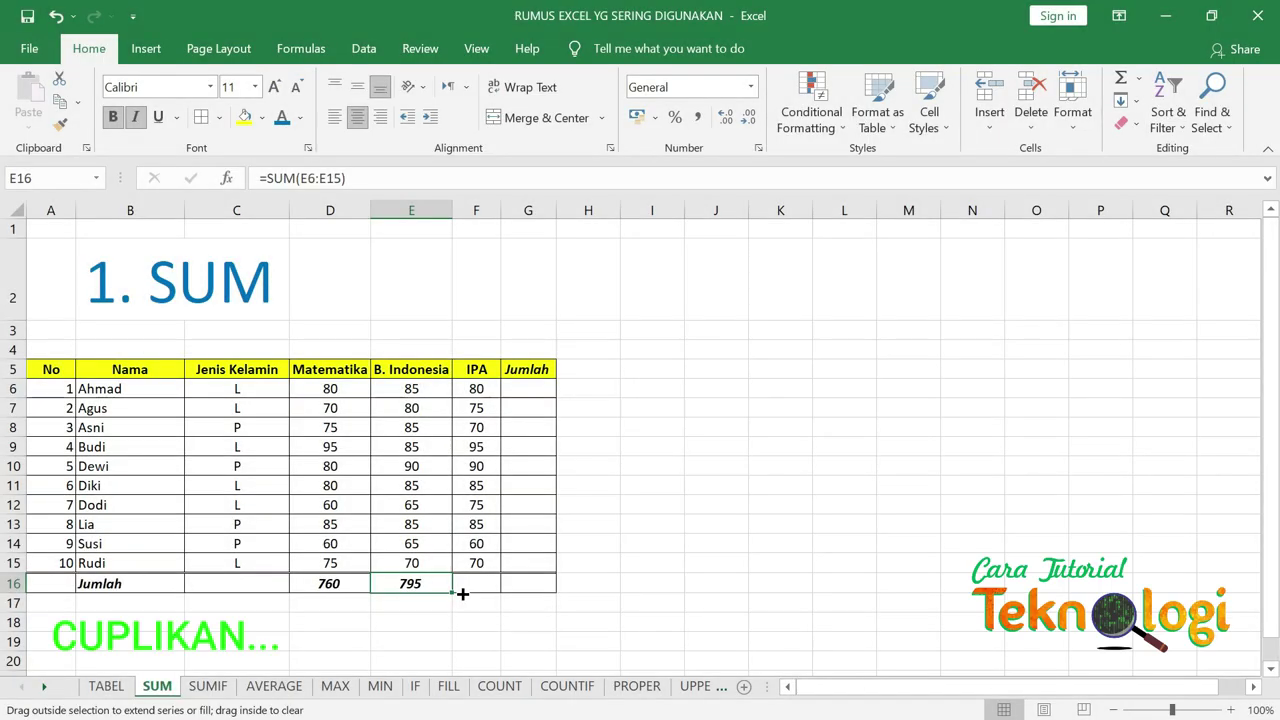
- Copy the total across to IPA (785), then AutoSum Ahmad's scores in G6 and fill down to G15
left_click_drag(484, 594, 486, 594)
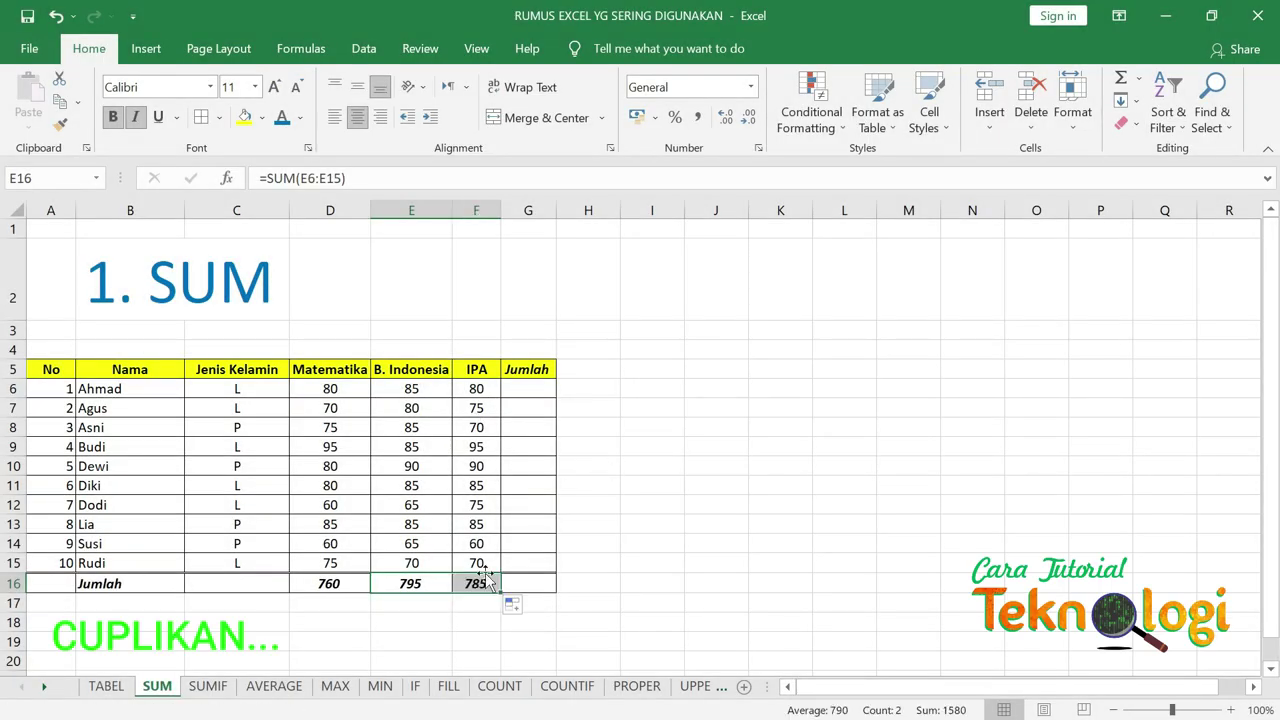
left_click_drag(330, 388, 476, 388)
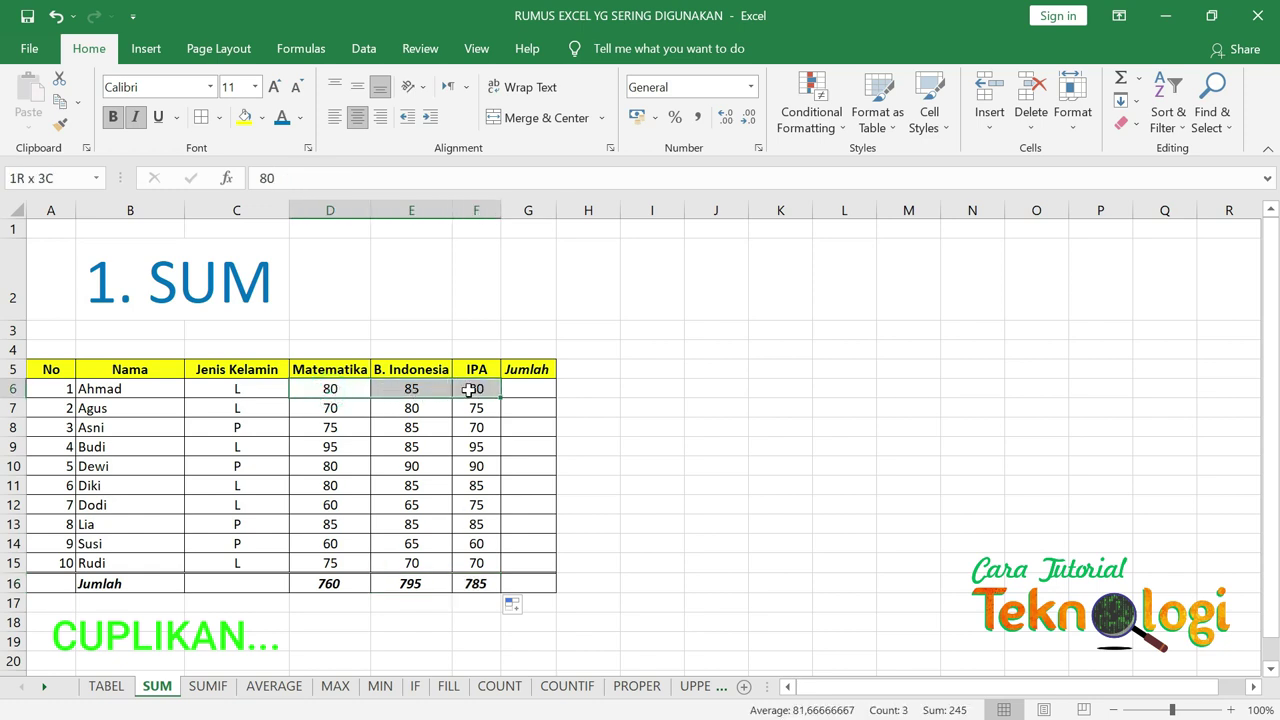
left_click(1121, 77)
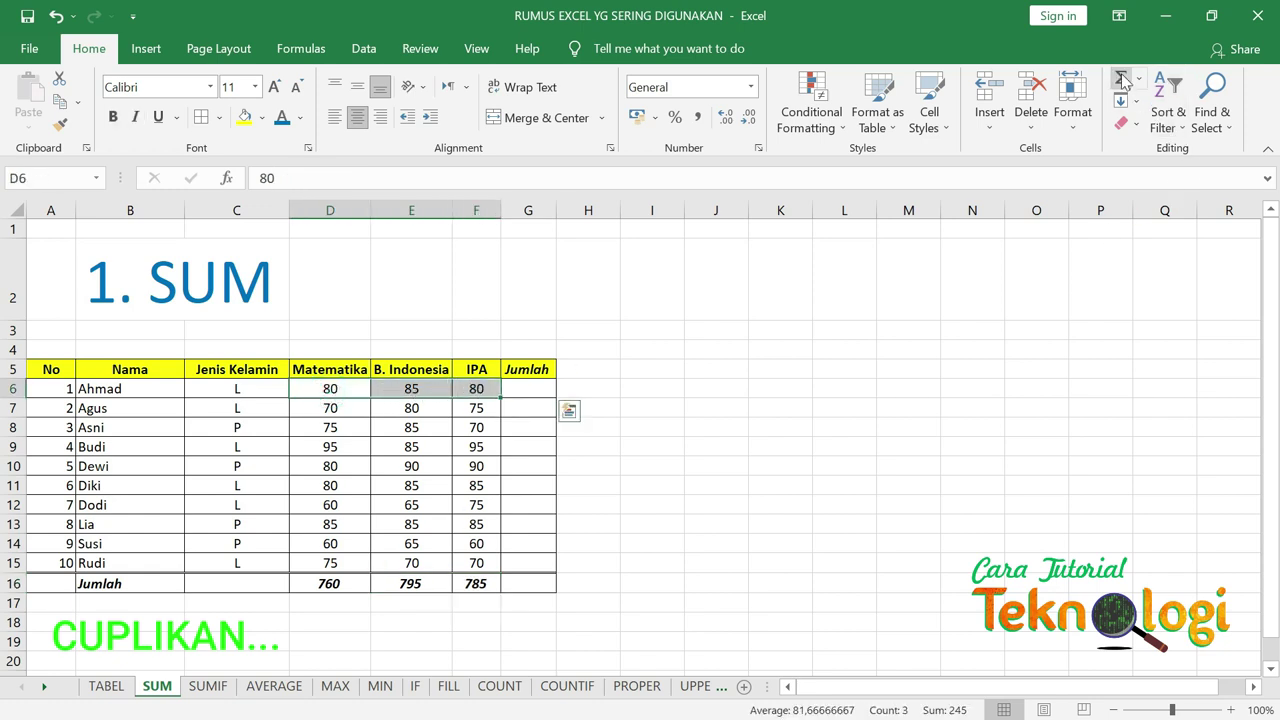
left_click(546, 389)
left_click_drag(557, 400, 546, 575)
left_click(750, 562)
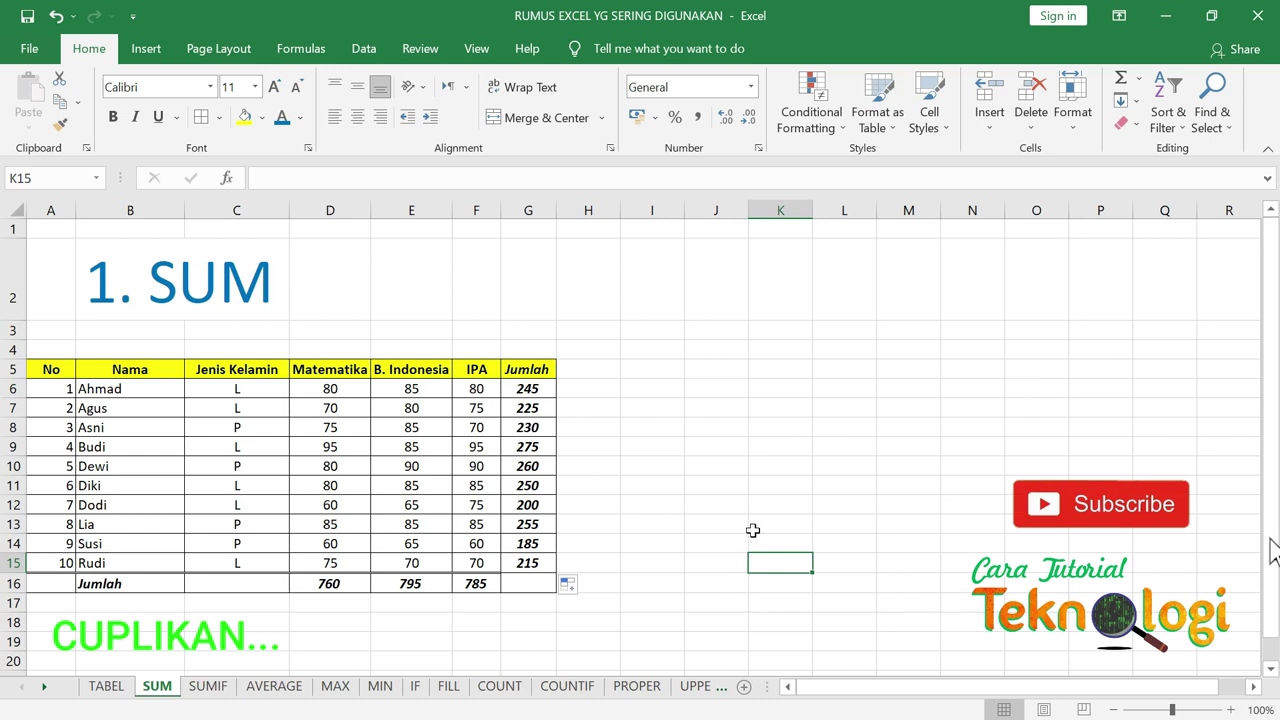
- Switch from the SUM sheet to the SUMIF sheet tab
left_click(208, 686)
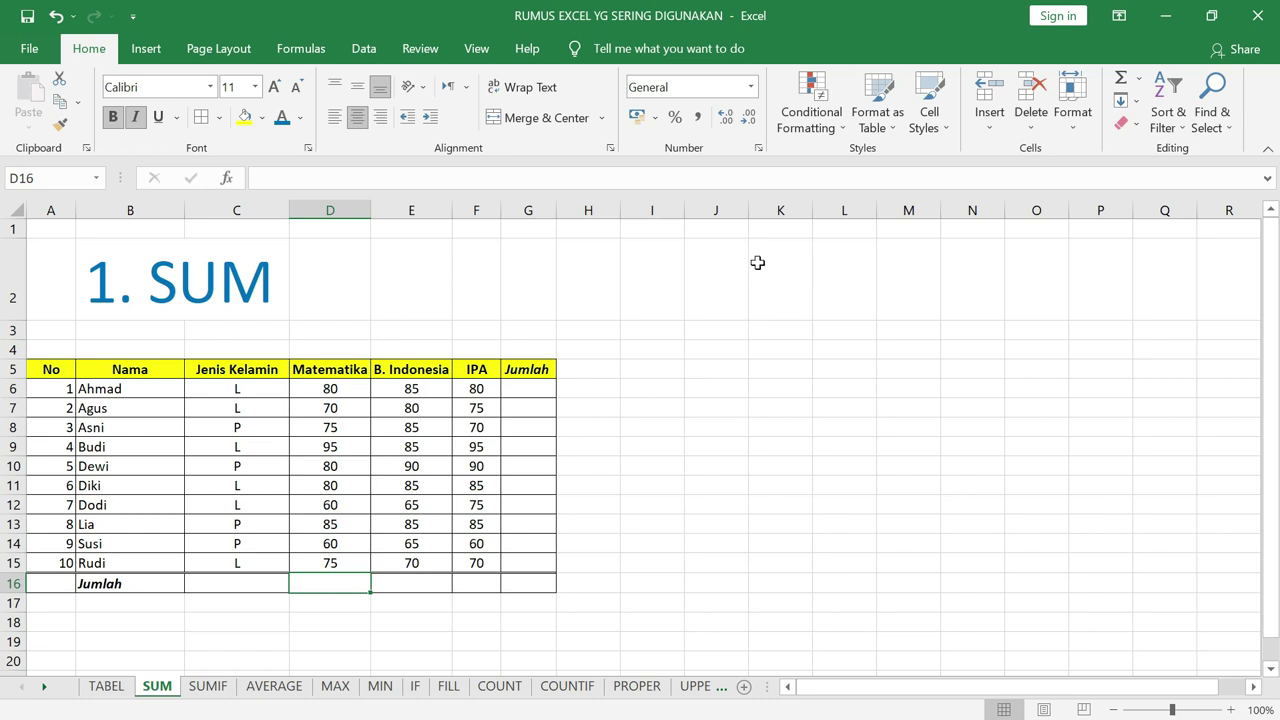
- Enter =SUM(D6:D15) in D16 for the 760 Matematika total, then select E6:E15
type("=sum")
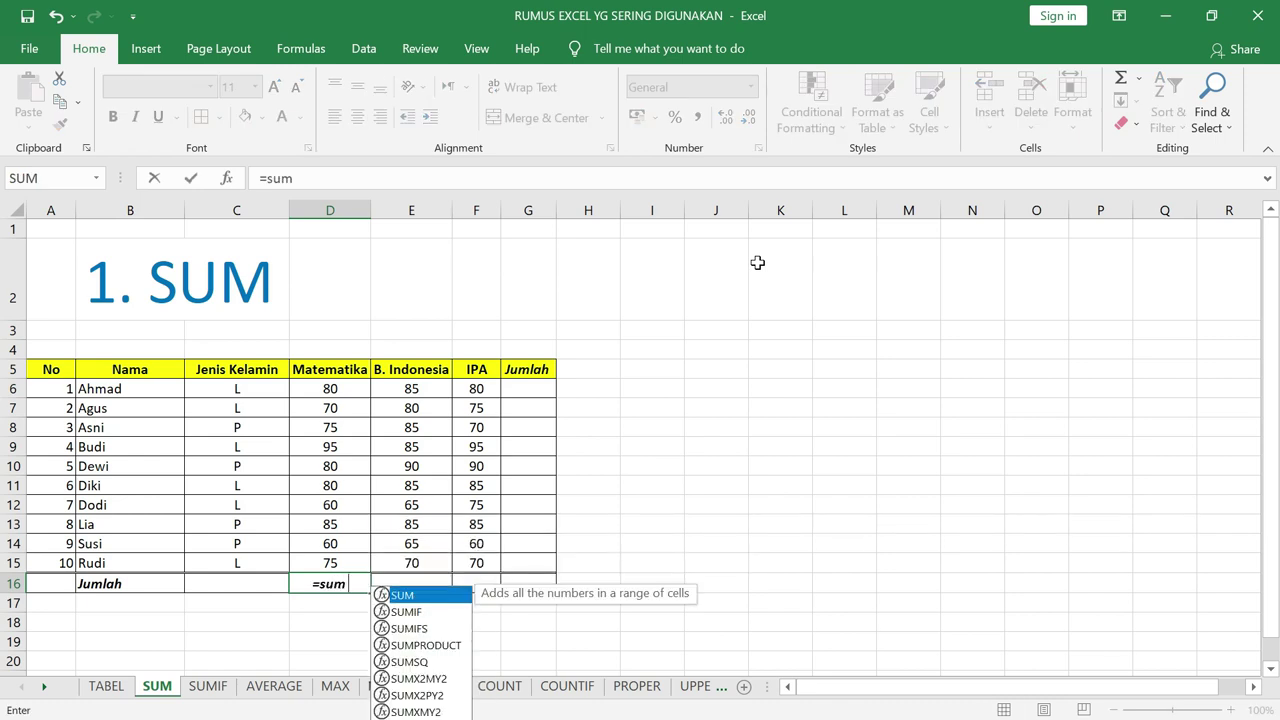
type("(")
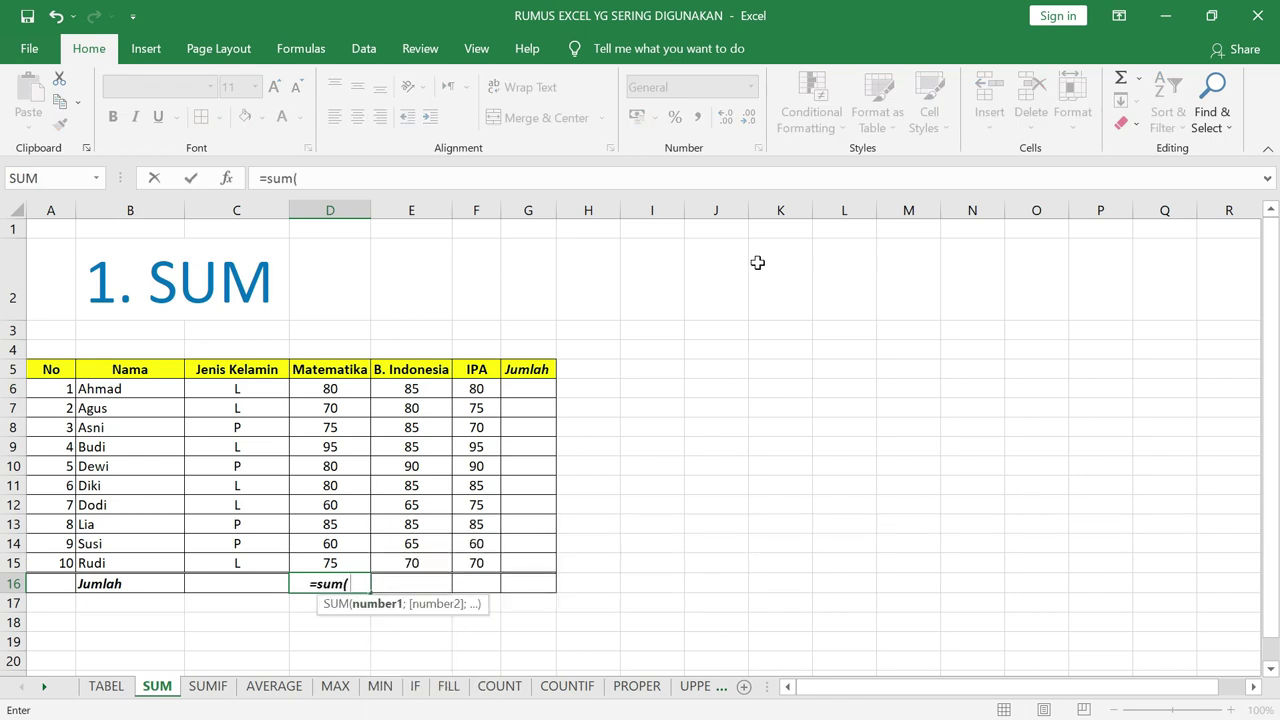
left_click_drag(350, 388, 338, 564)
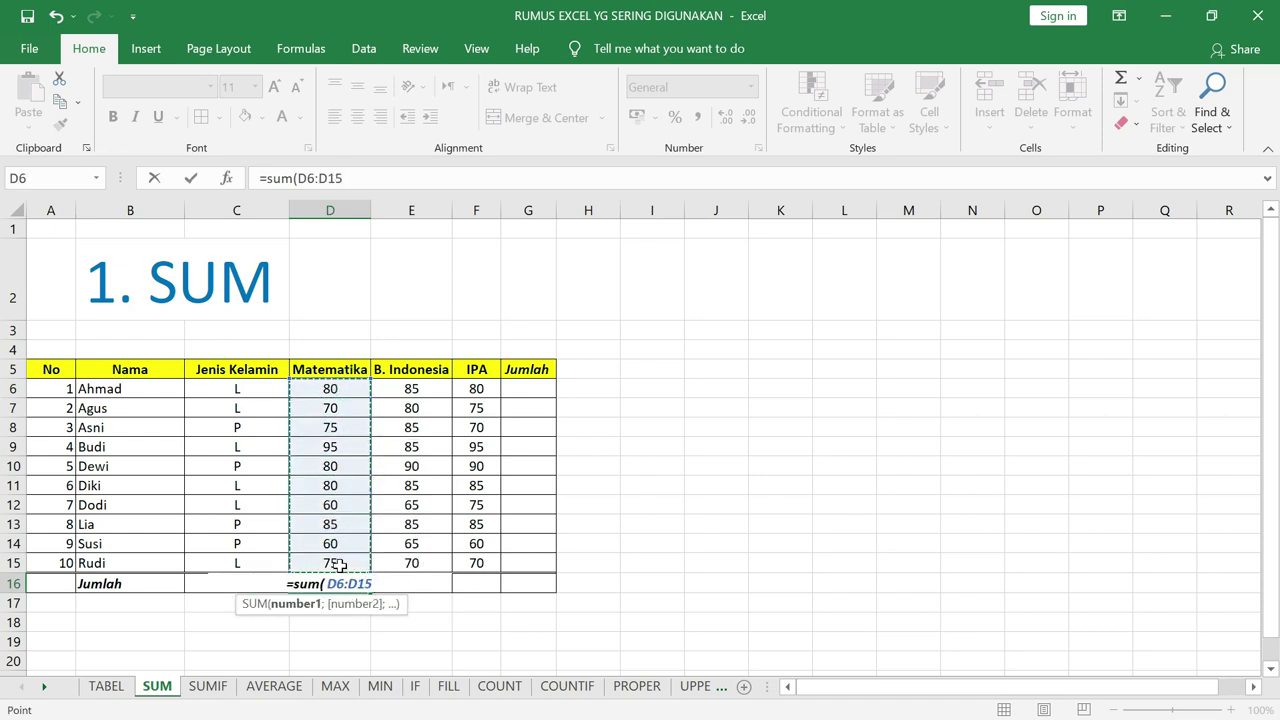
key("Return")
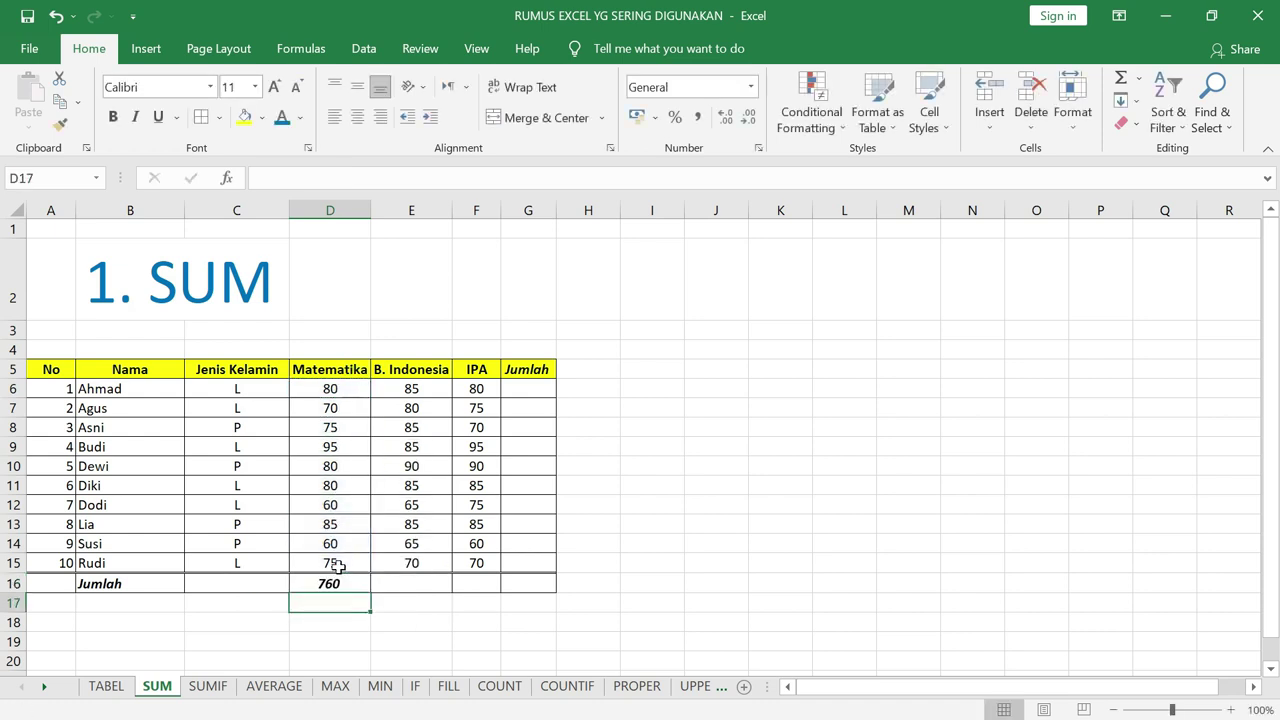
left_click(358, 585)
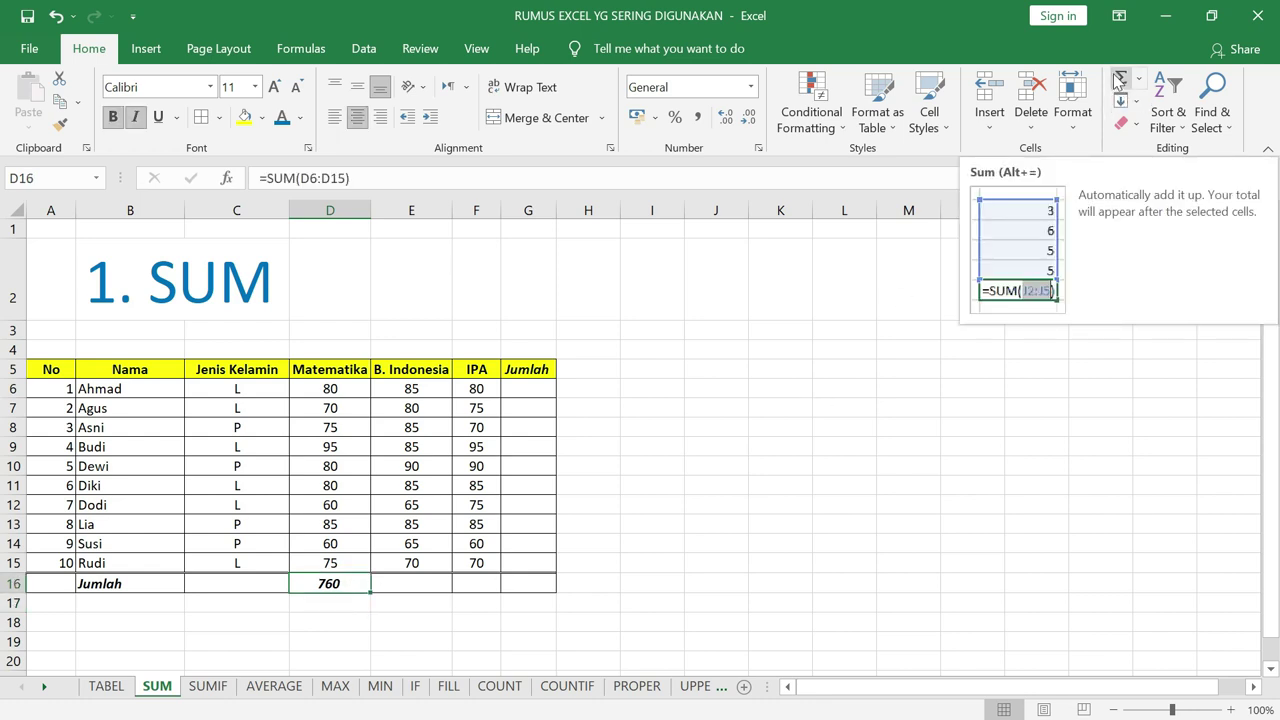
left_click_drag(418, 390, 416, 568)
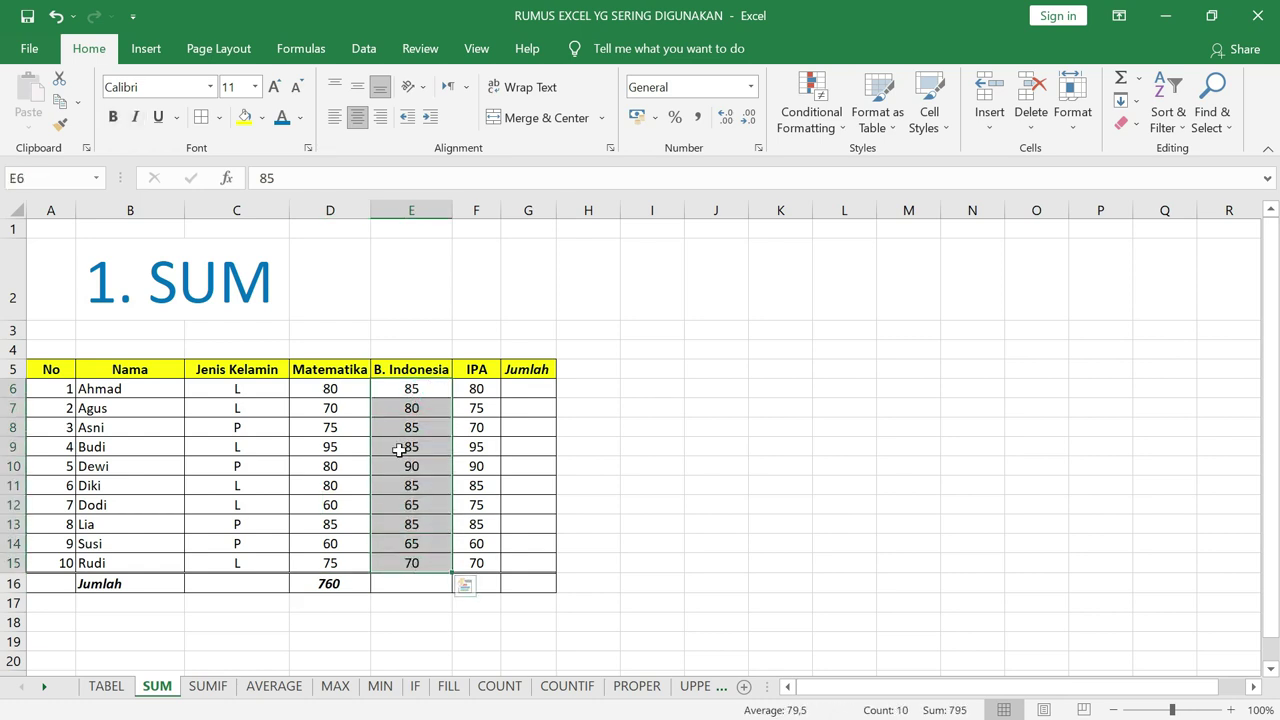
- AutoSum the B. Indonesia total (795) and copy it across for the IPA total (785)
left_click(1122, 80)
left_click(826, 389)
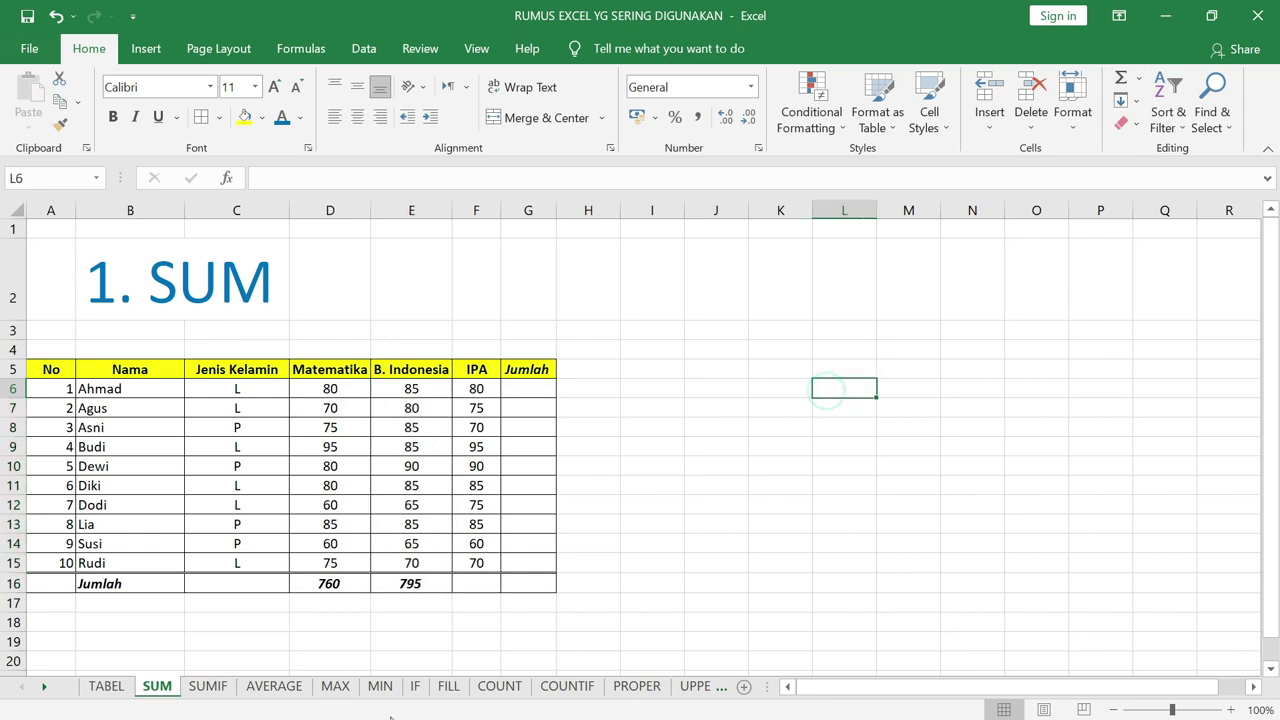
left_click(424, 588)
left_click_drag(463, 594, 491, 589)
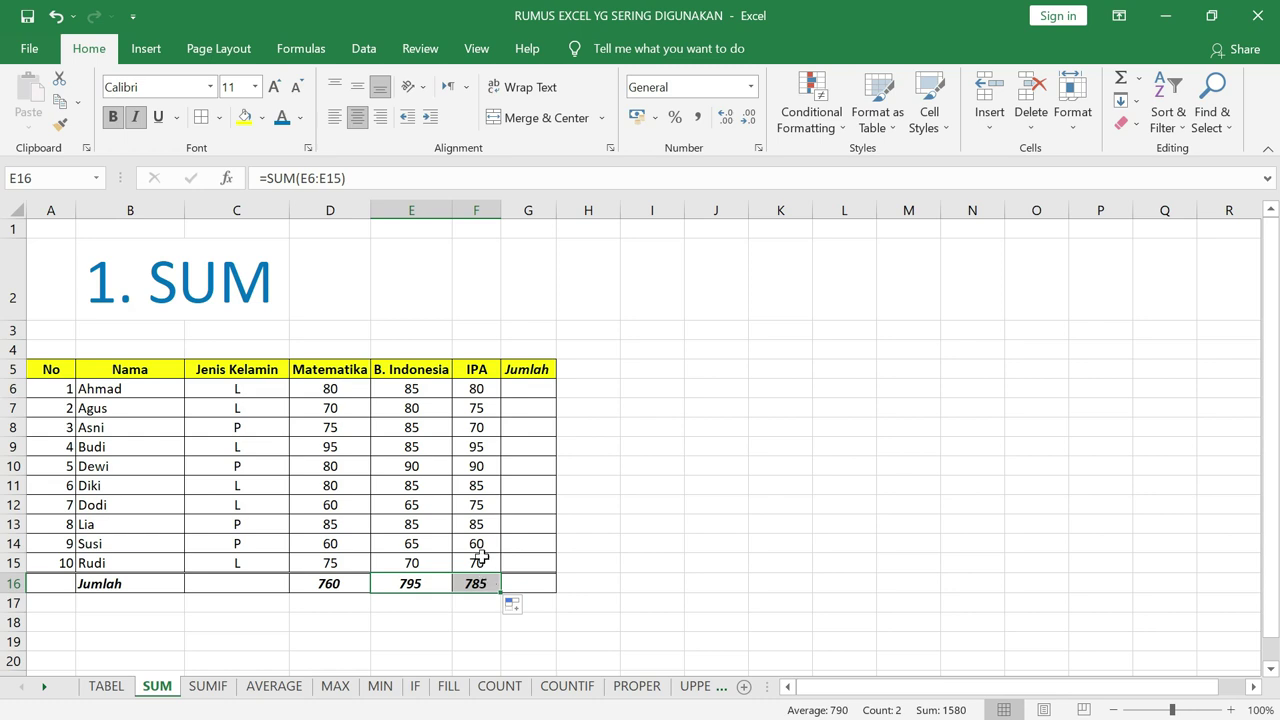
- AutoSum Ahmad's three scores into G6 and fill the Jumlah formula down to G15
left_click_drag(330, 389, 469, 389)
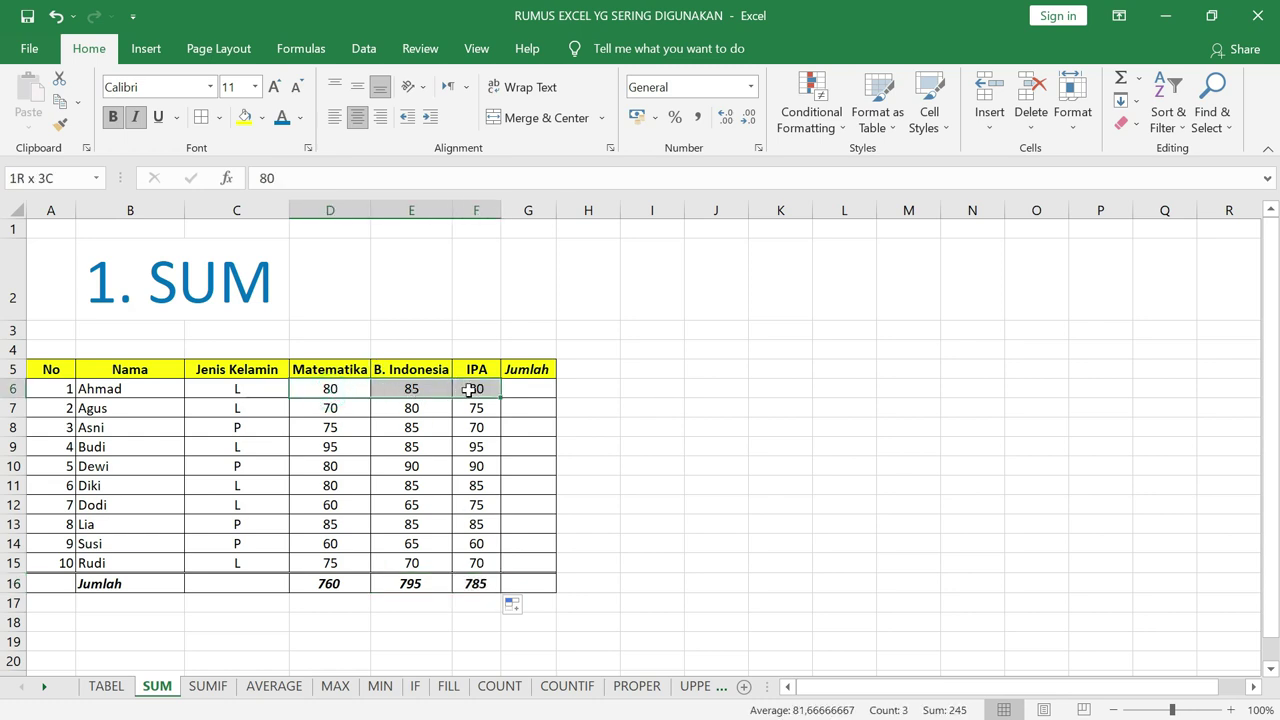
left_click(1121, 78)
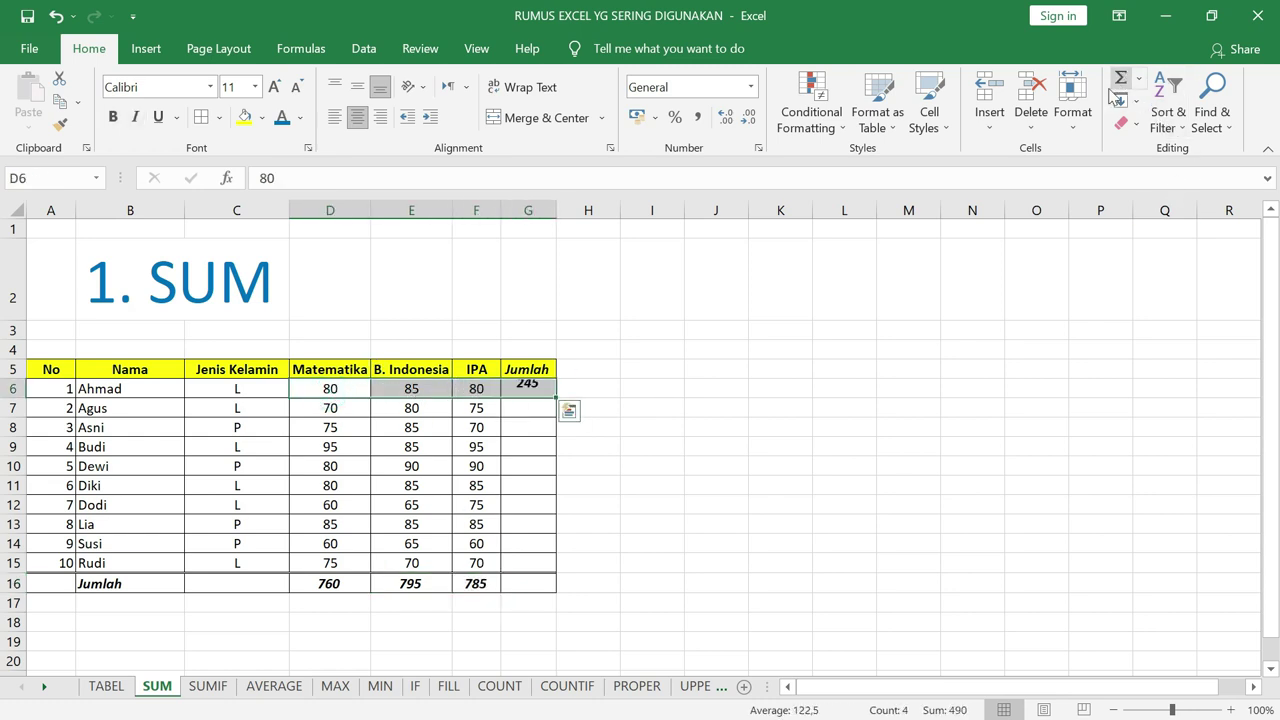
left_click(547, 390)
left_click_drag(558, 400, 546, 576)
left_click(760, 562)
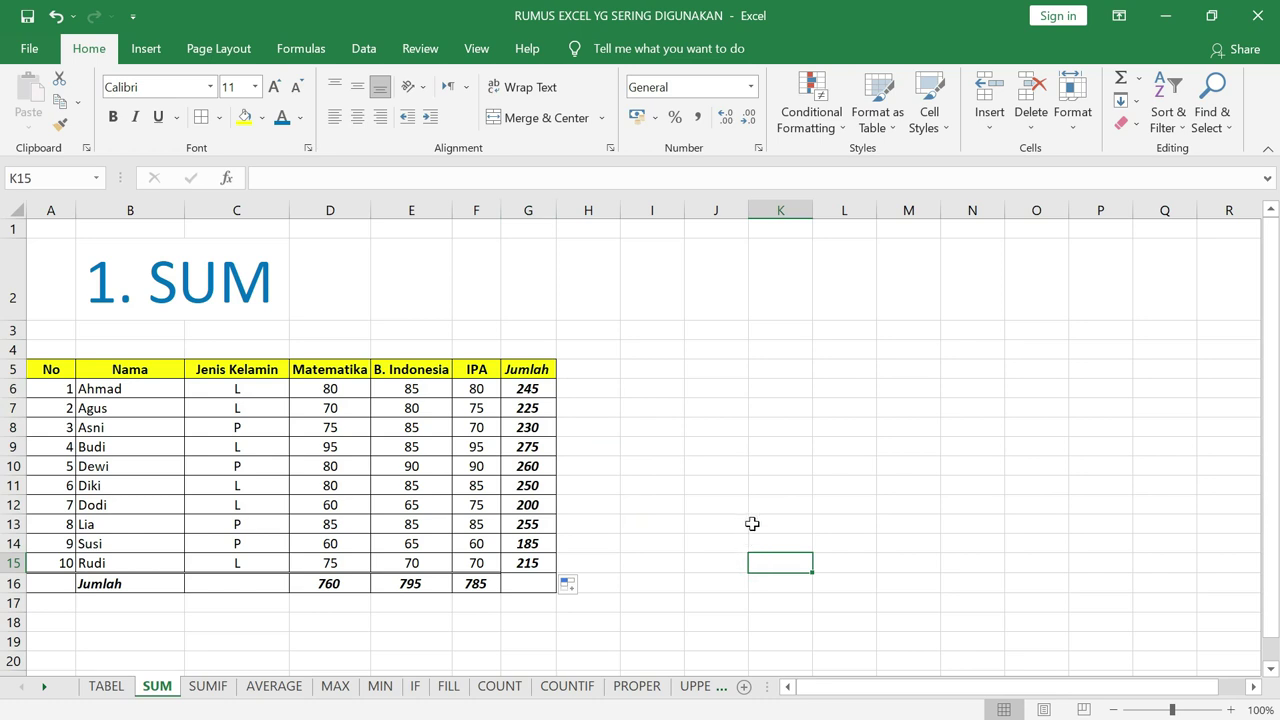
- Switch to the SUMIF sheet tab
left_click(213, 687)
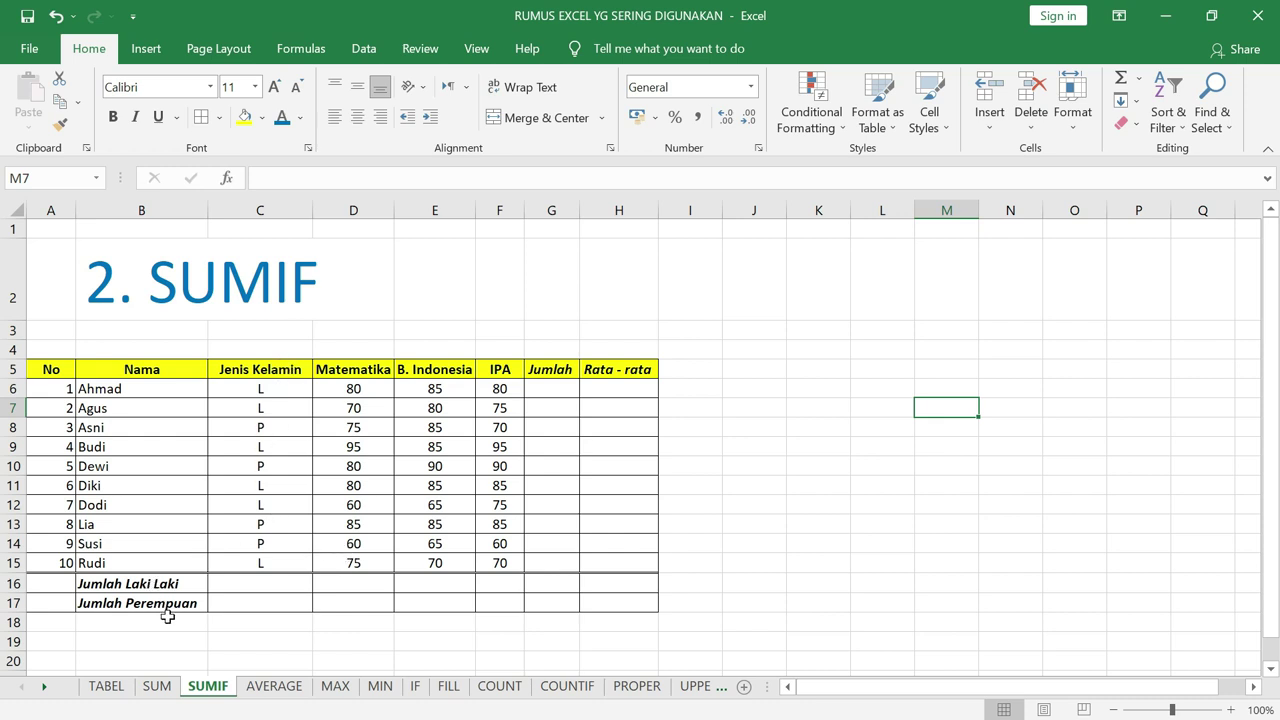
- Enter =SUMIF(C6:C15;"L";D6:D15) in D16, giving 460 for male Matematika scores
left_click(346, 585)
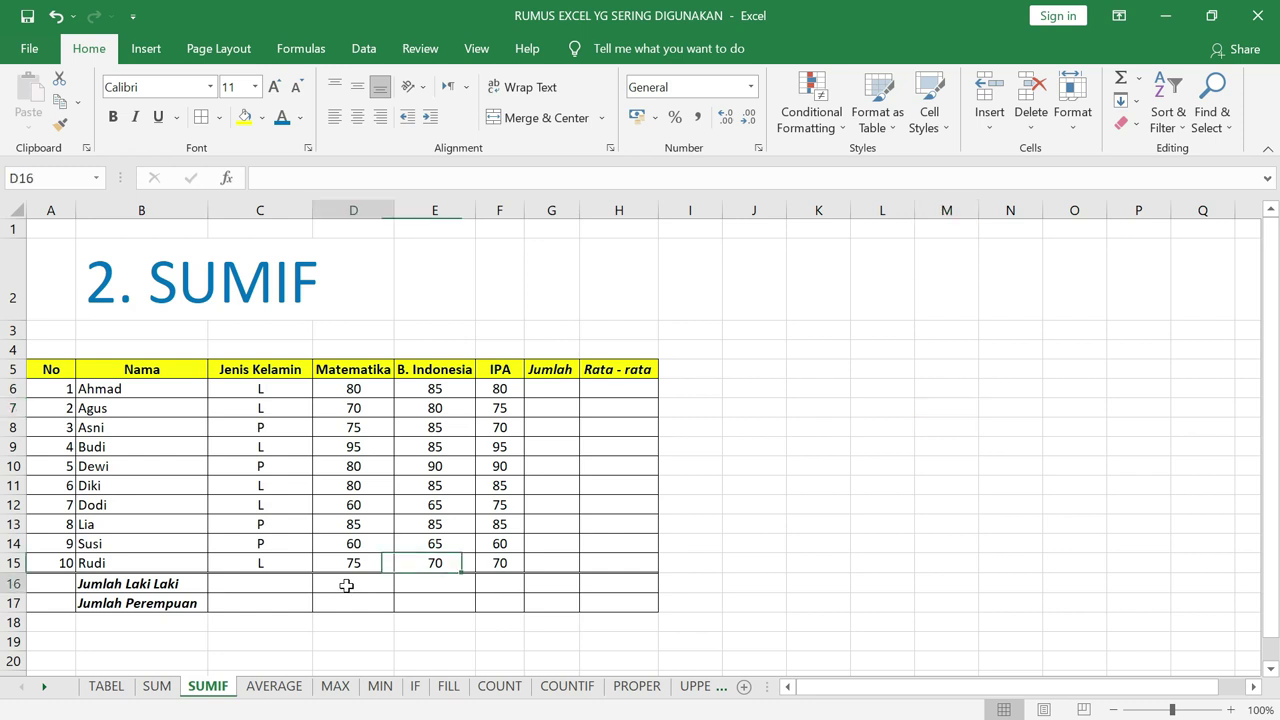
type("=s")
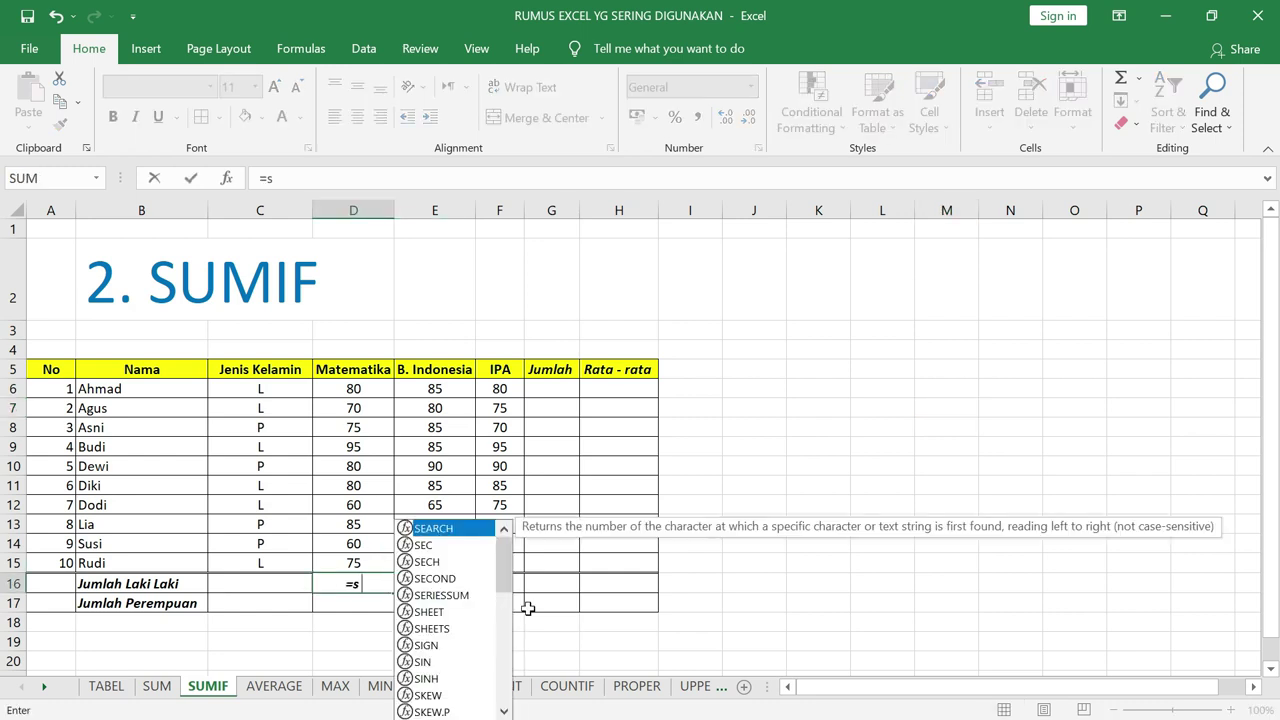
type("umif")
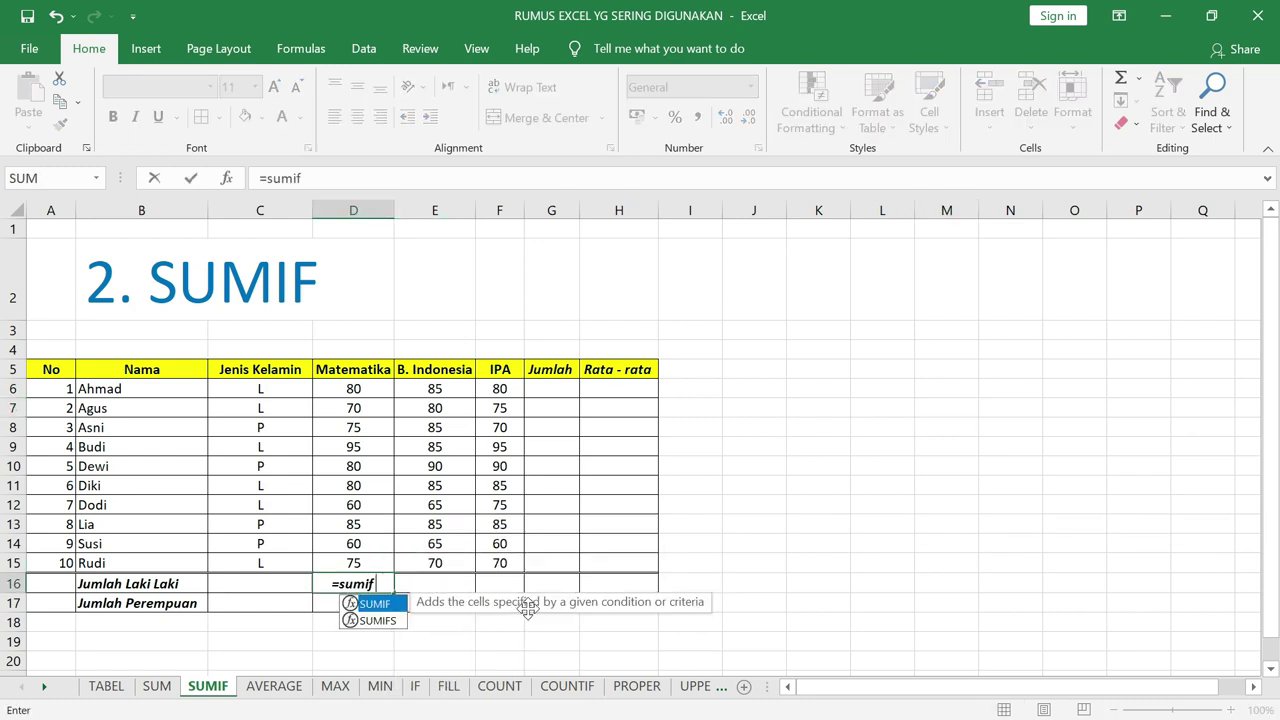
type("(")
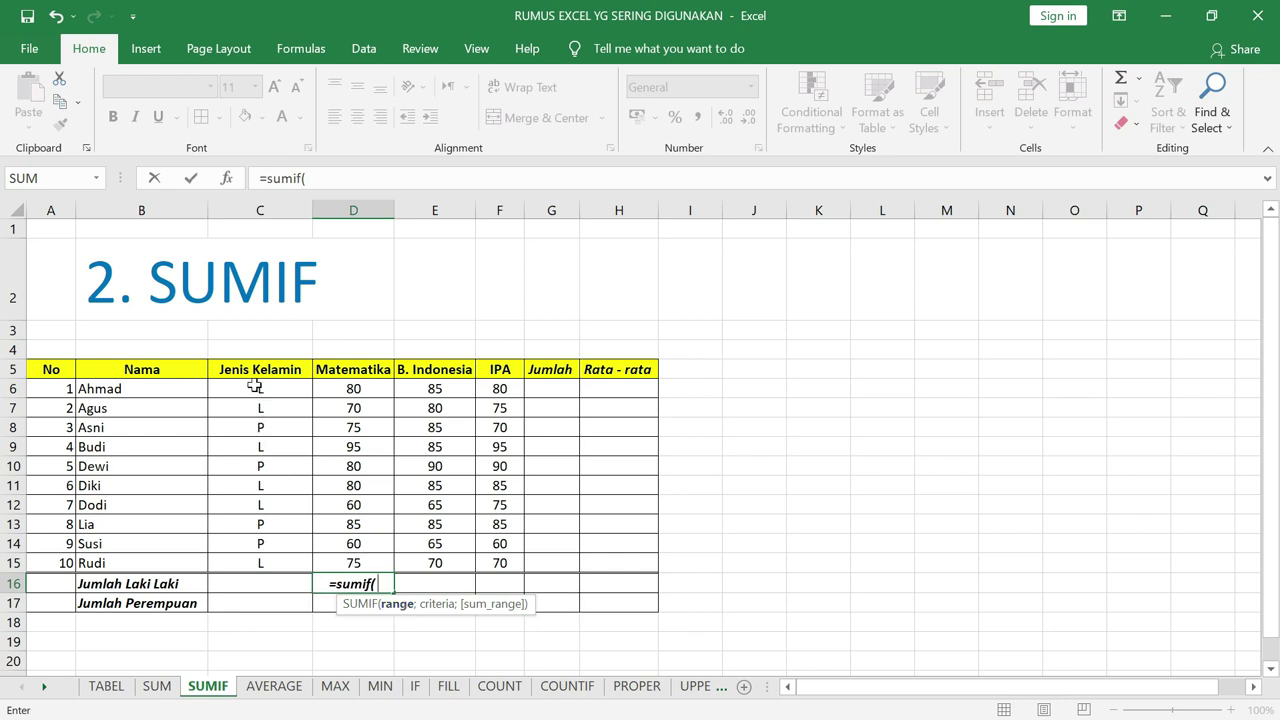
left_click_drag(255, 387, 256, 563)
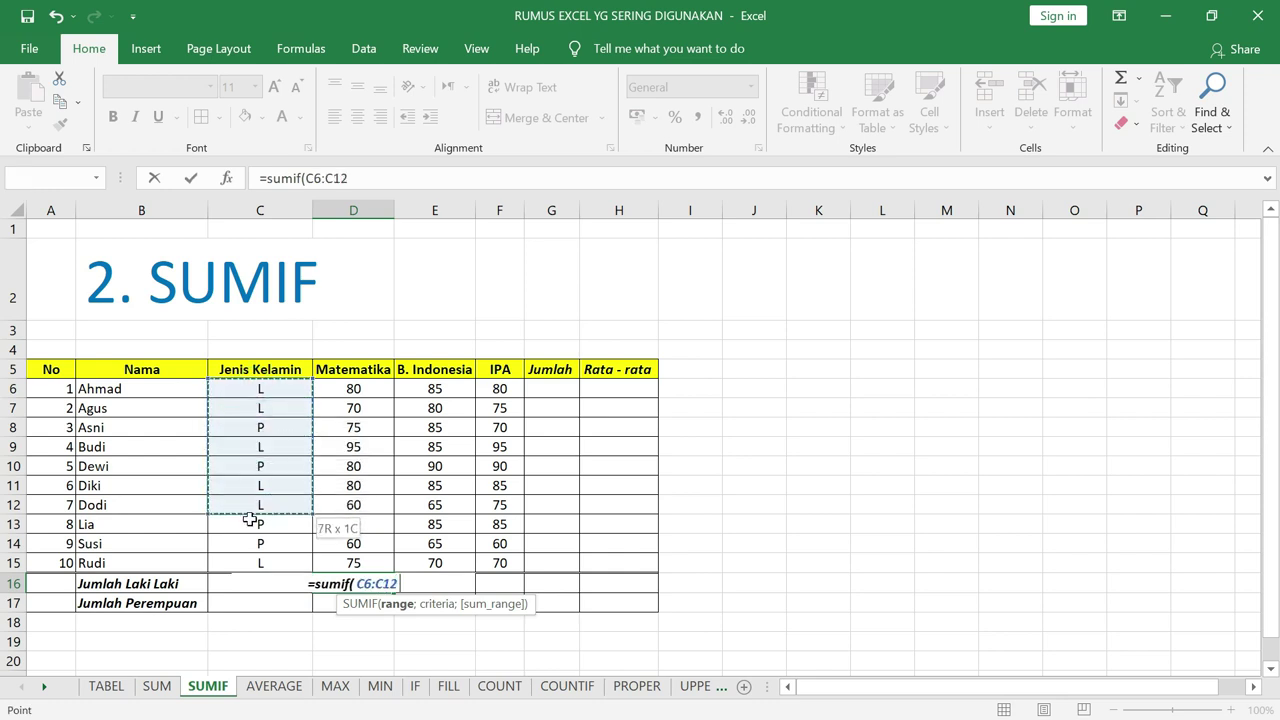
left_click_drag(256, 563, 257, 563)
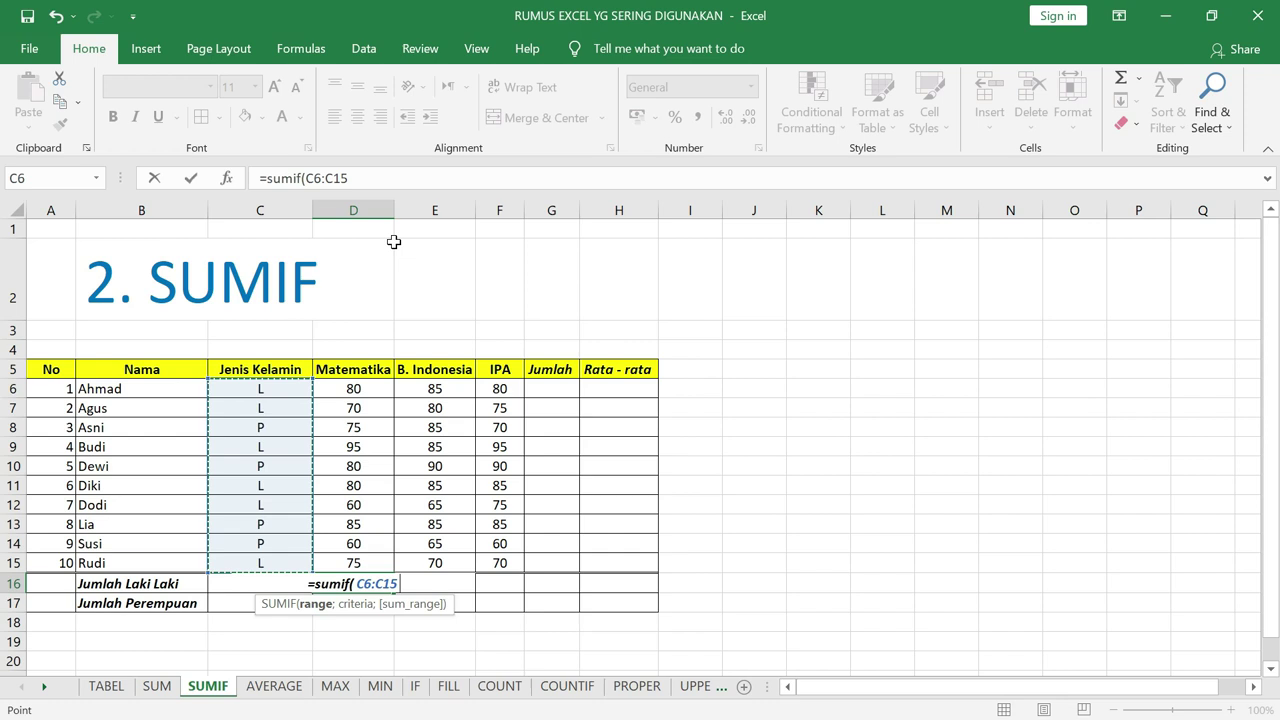
type(";")
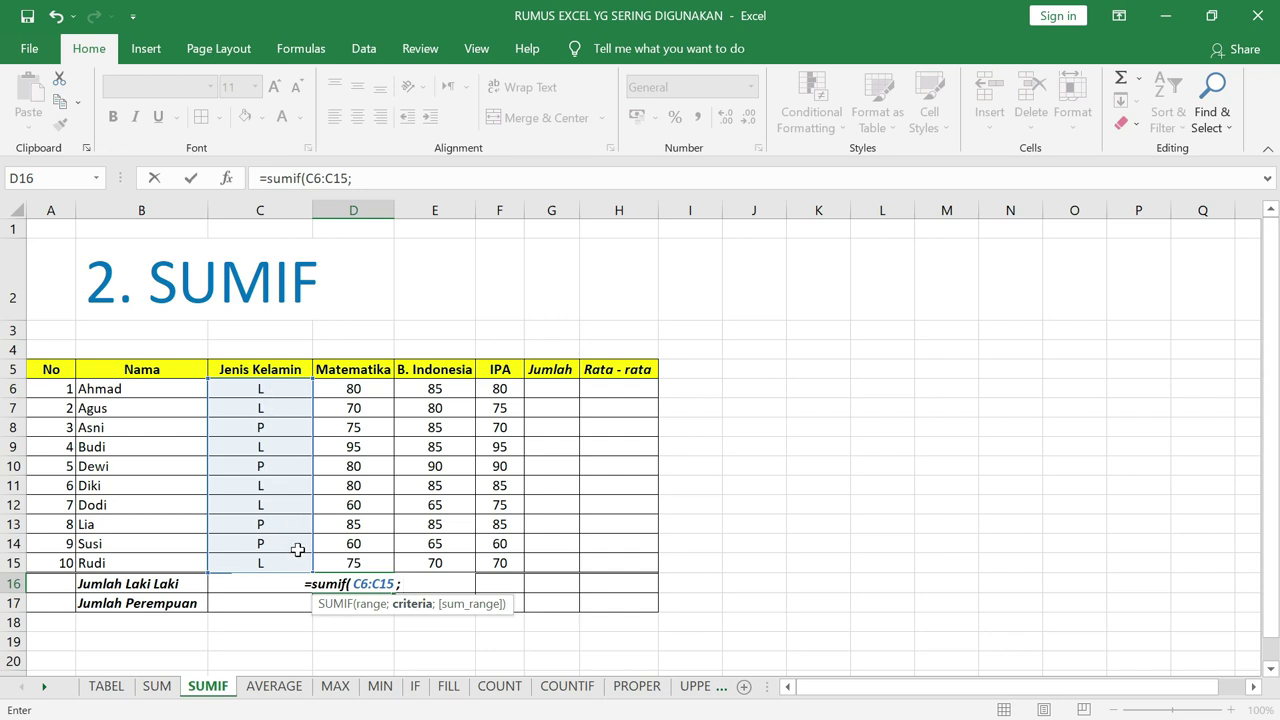
left_click(352, 178)
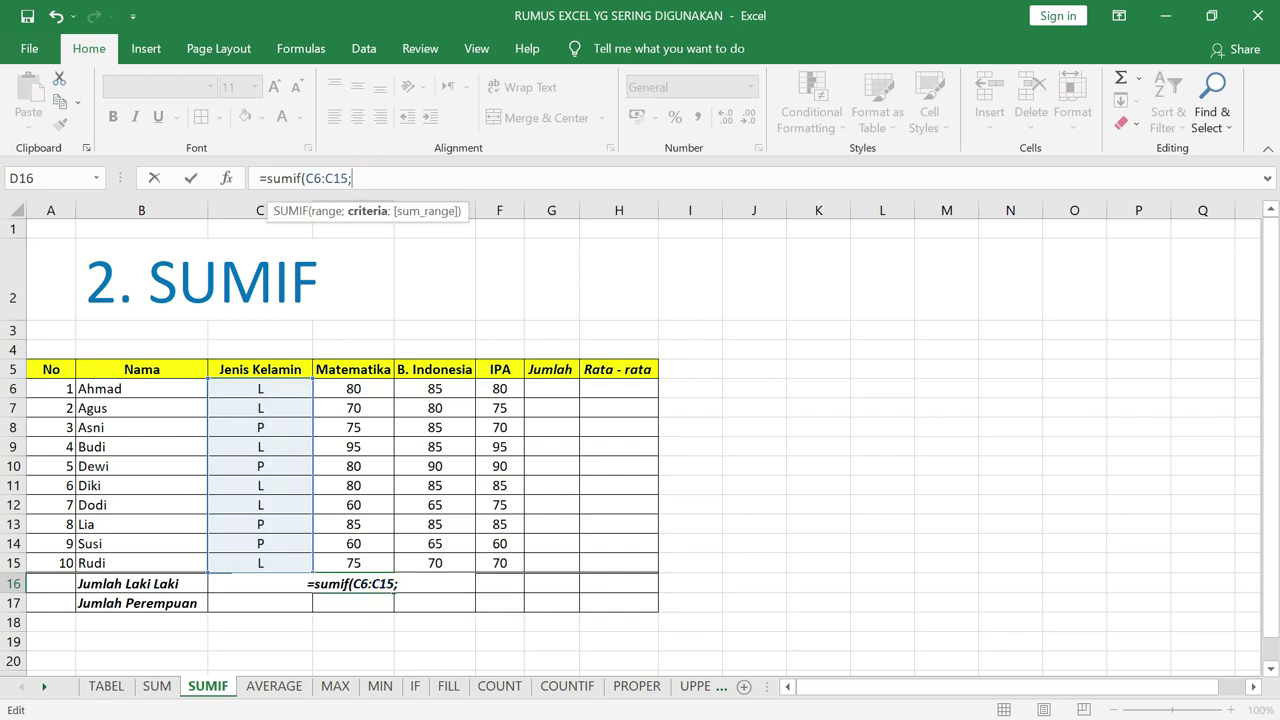
type("\"L\"")
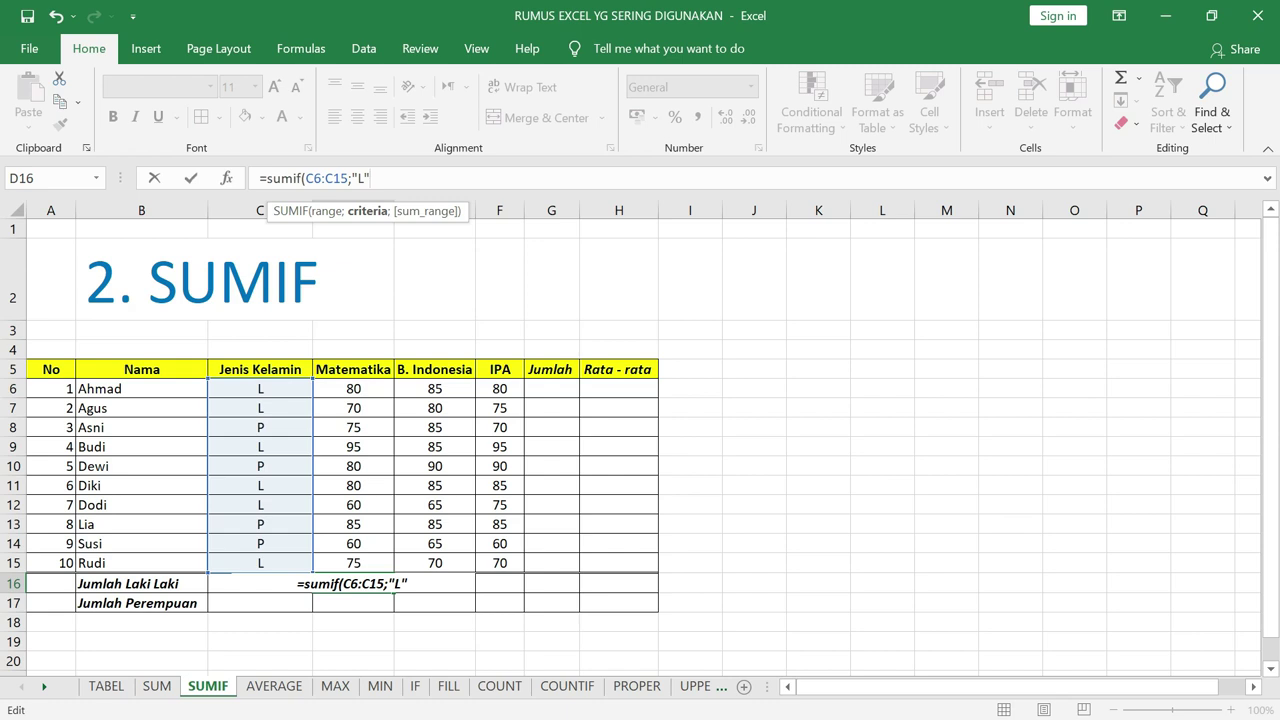
type(";")
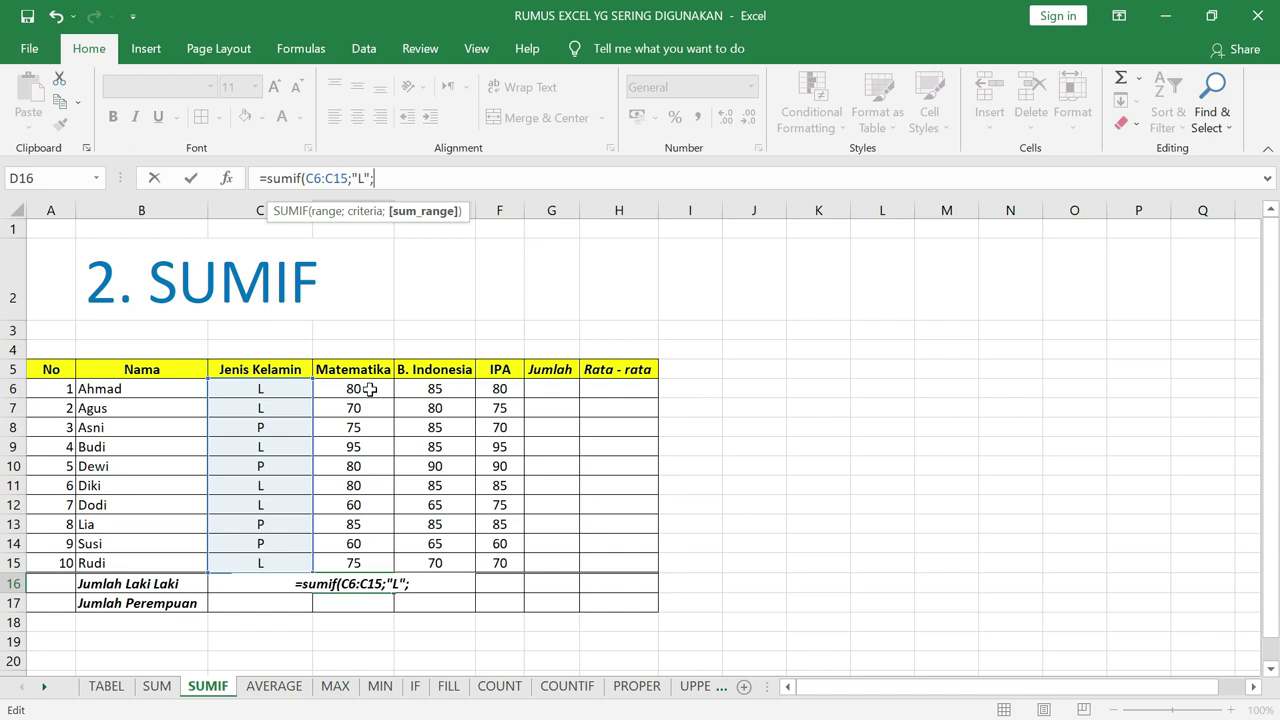
left_click_drag(370, 389, 367, 565)
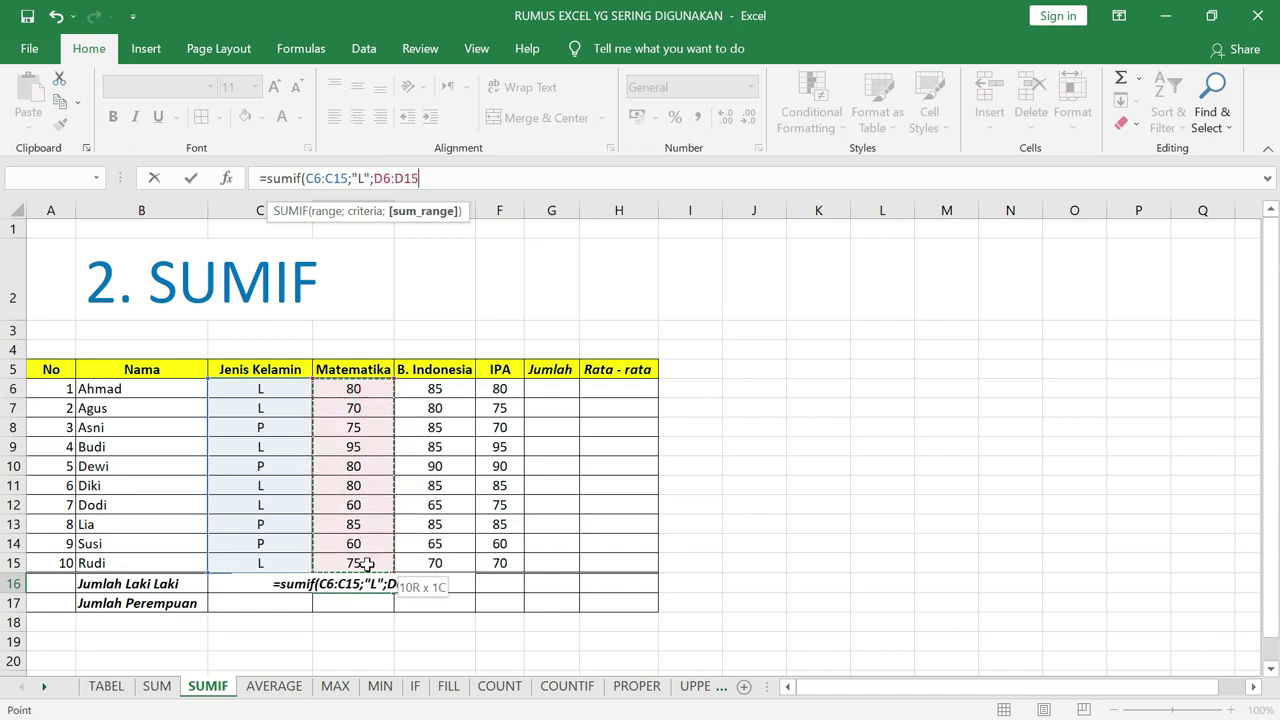
type(")")
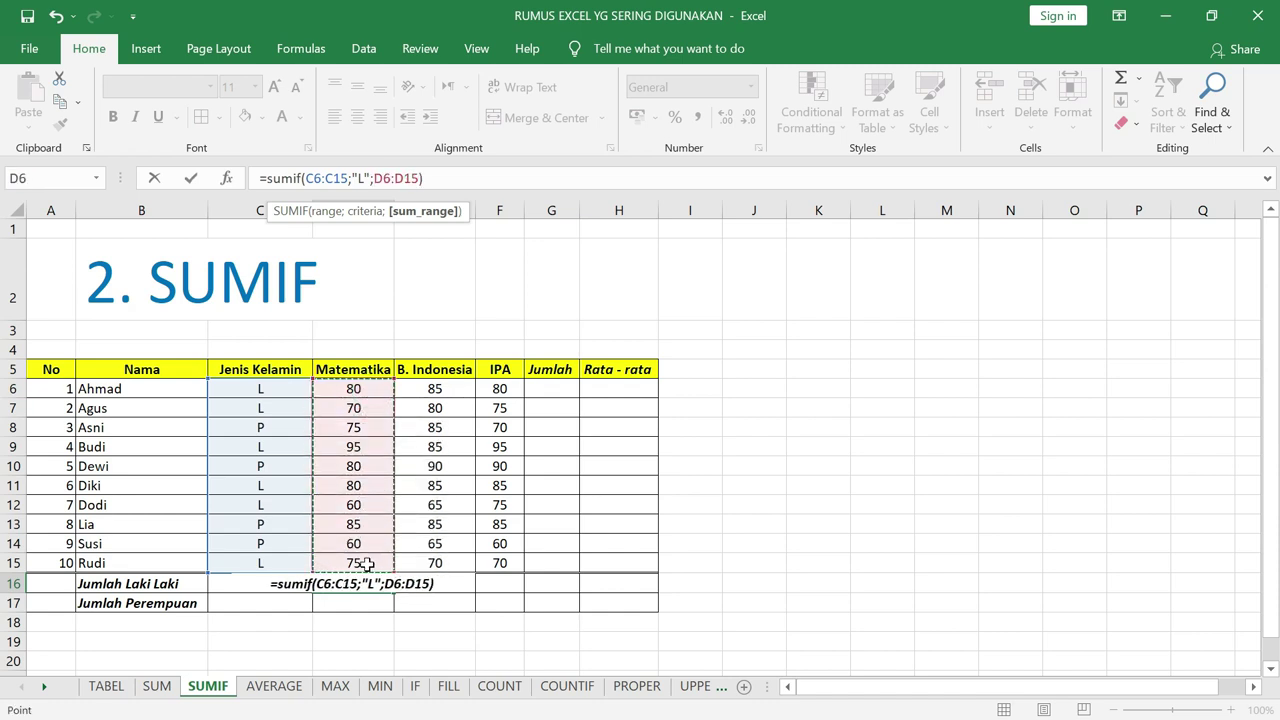
key("Return")
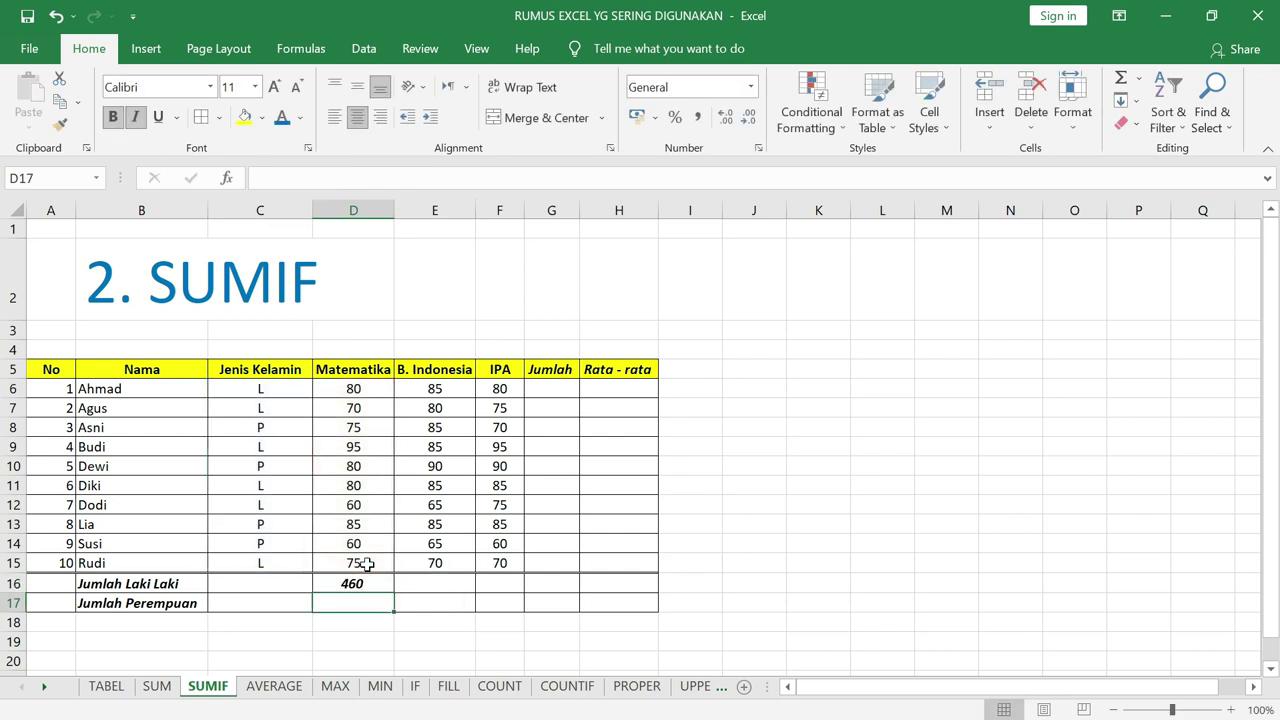
left_click(370, 586)
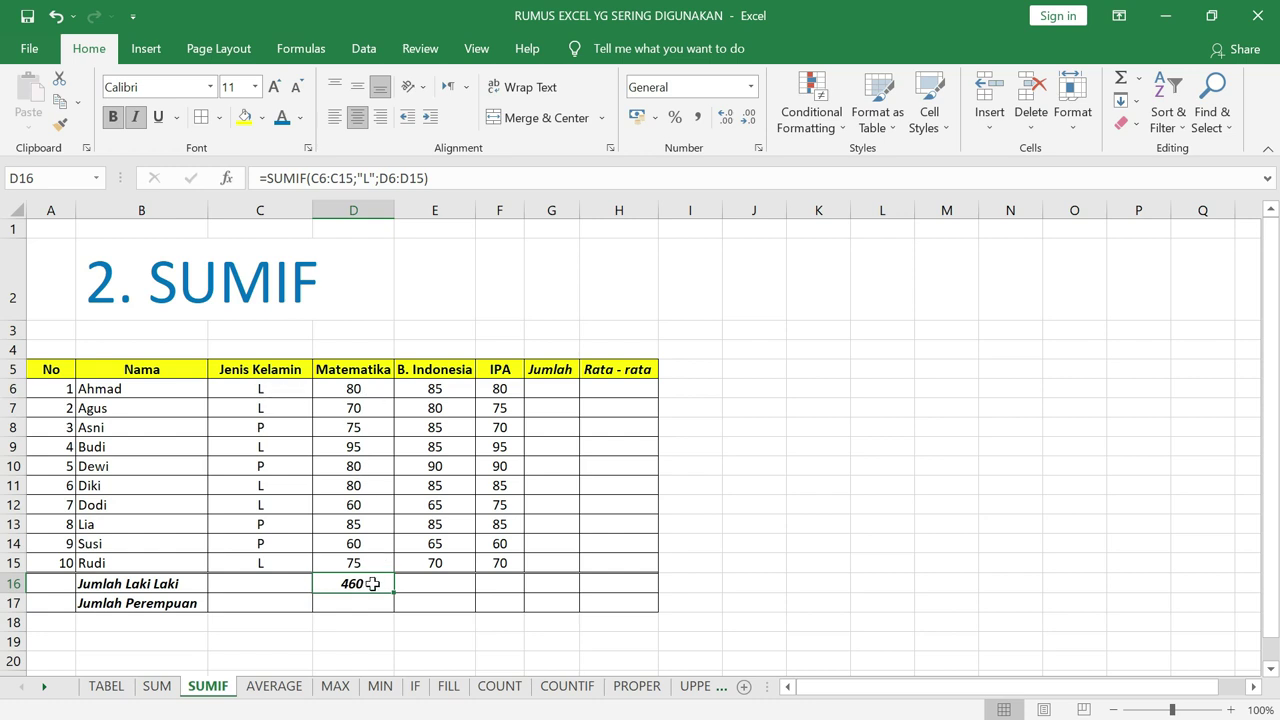
- Enter =SUM(D6;D7;D9;D11;D12;D15) in J6, getting 460 to match the SUMIF in D16
left_click(766, 391)
type("=sum")
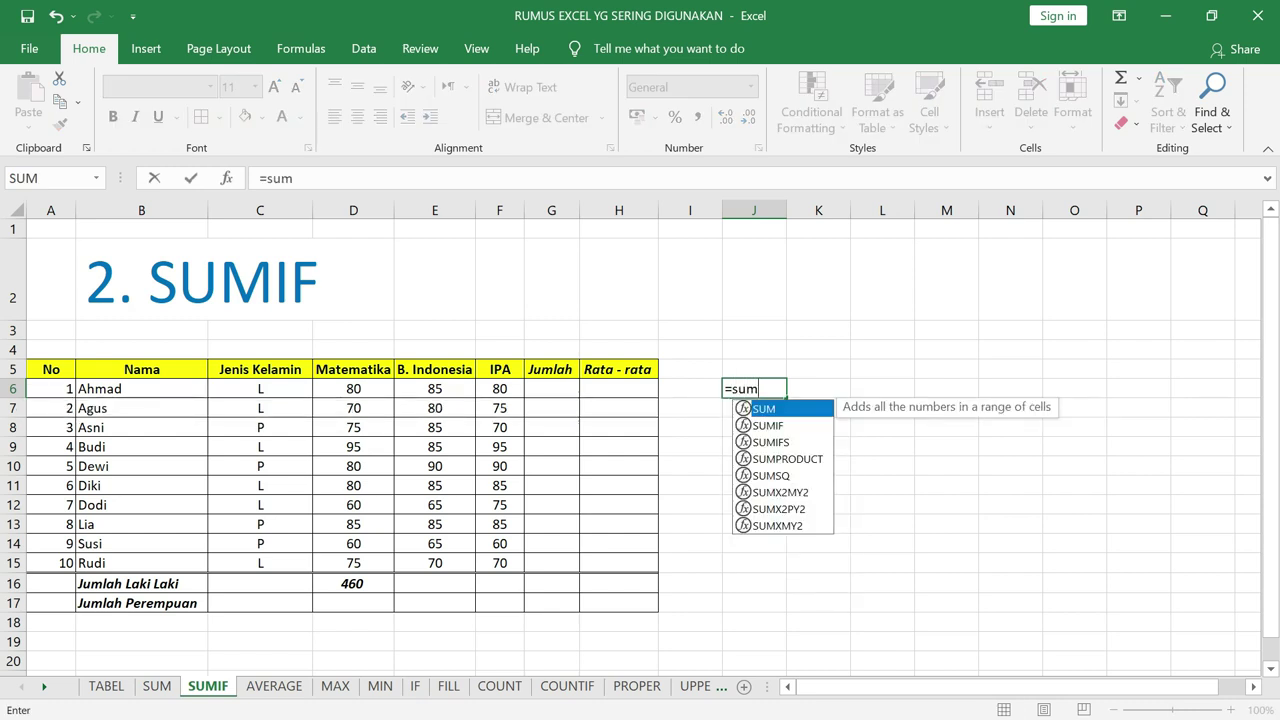
type("(")
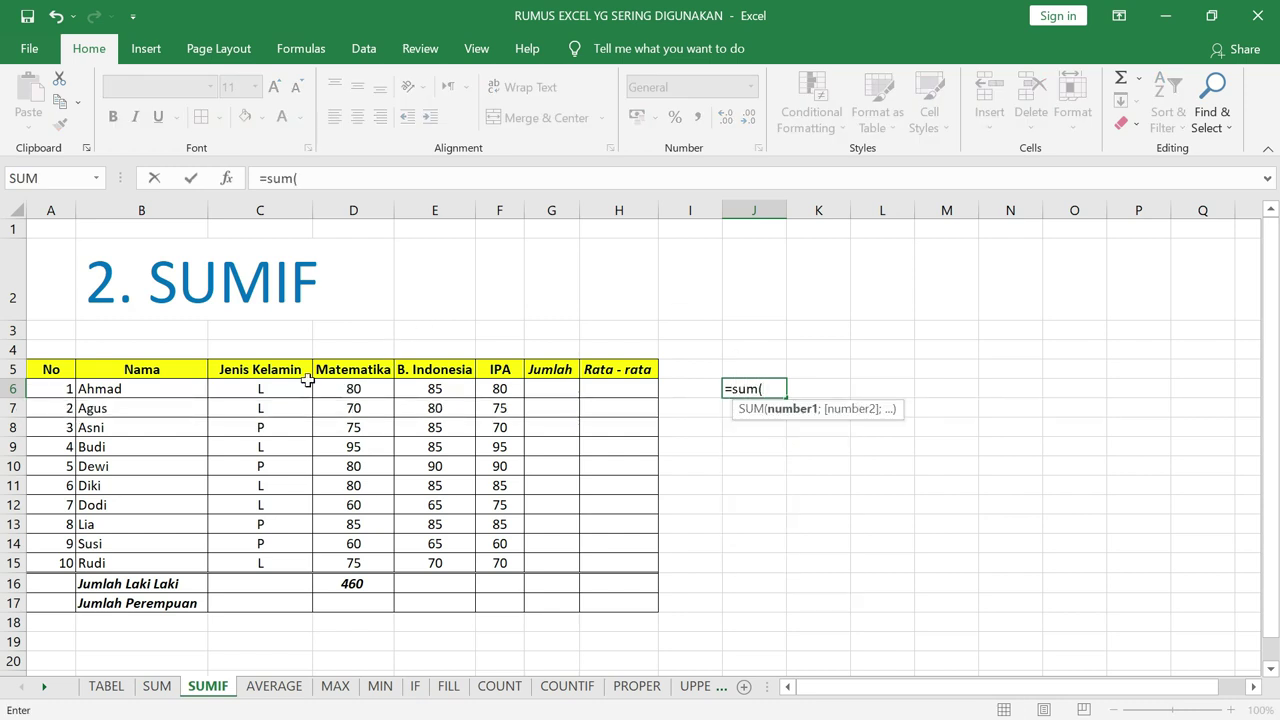
left_click(355, 389)
type(";")
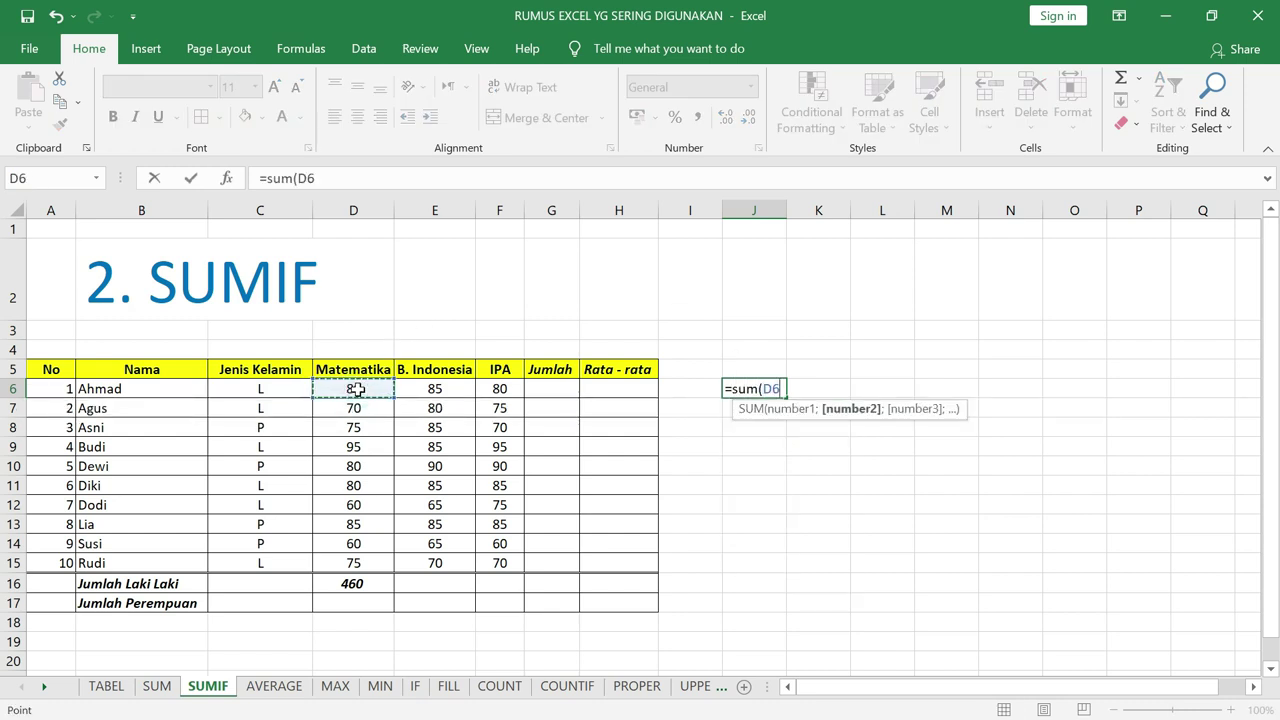
left_click(366, 407)
type(";")
left_click(370, 444)
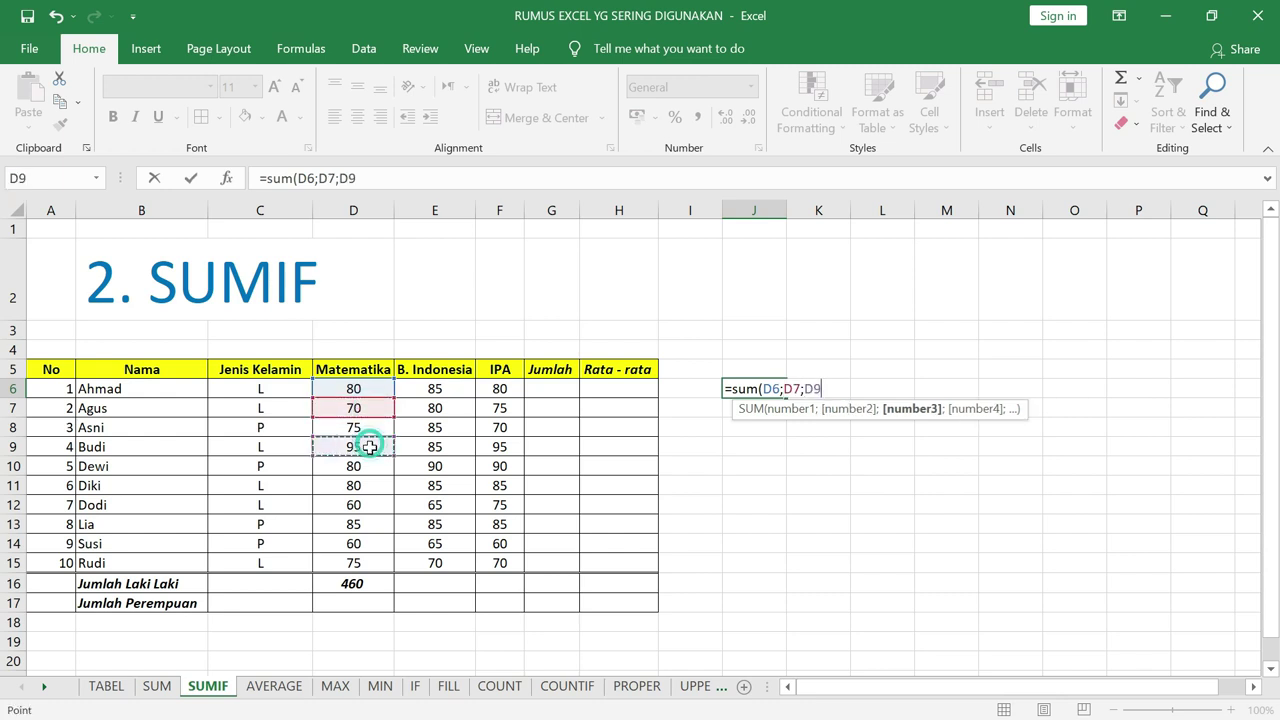
type(";")
left_click(366, 485)
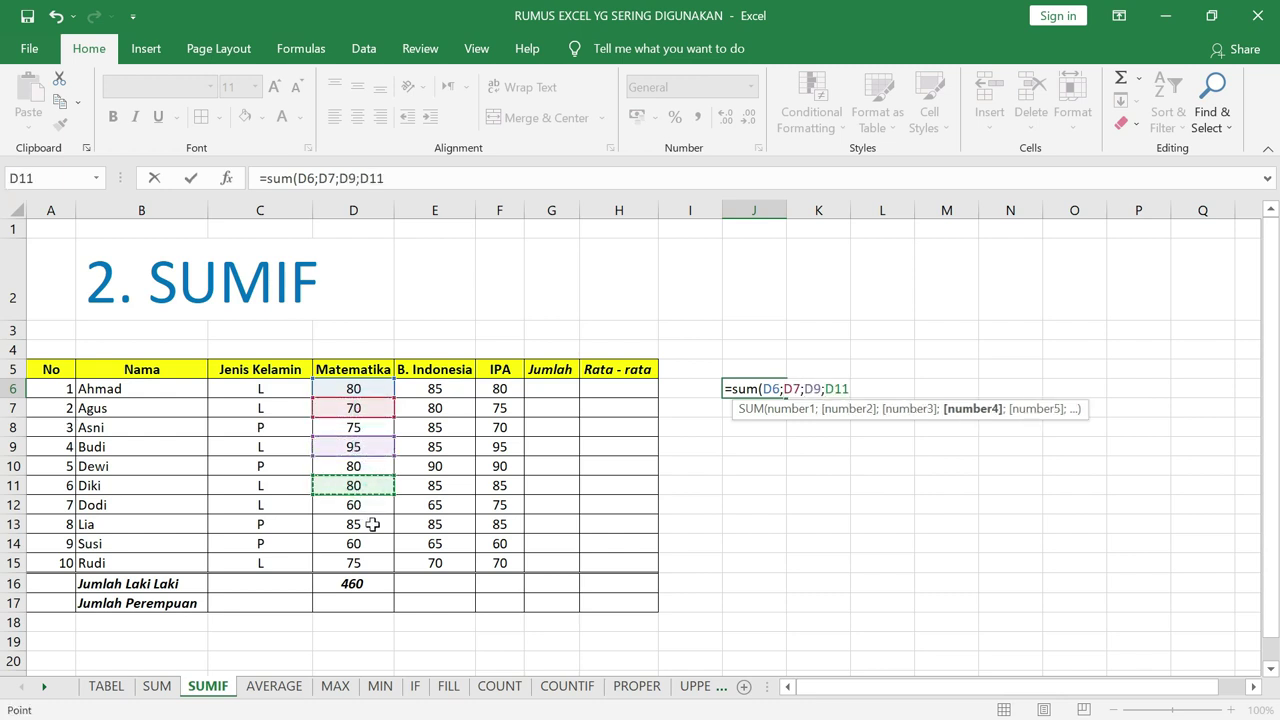
type(";")
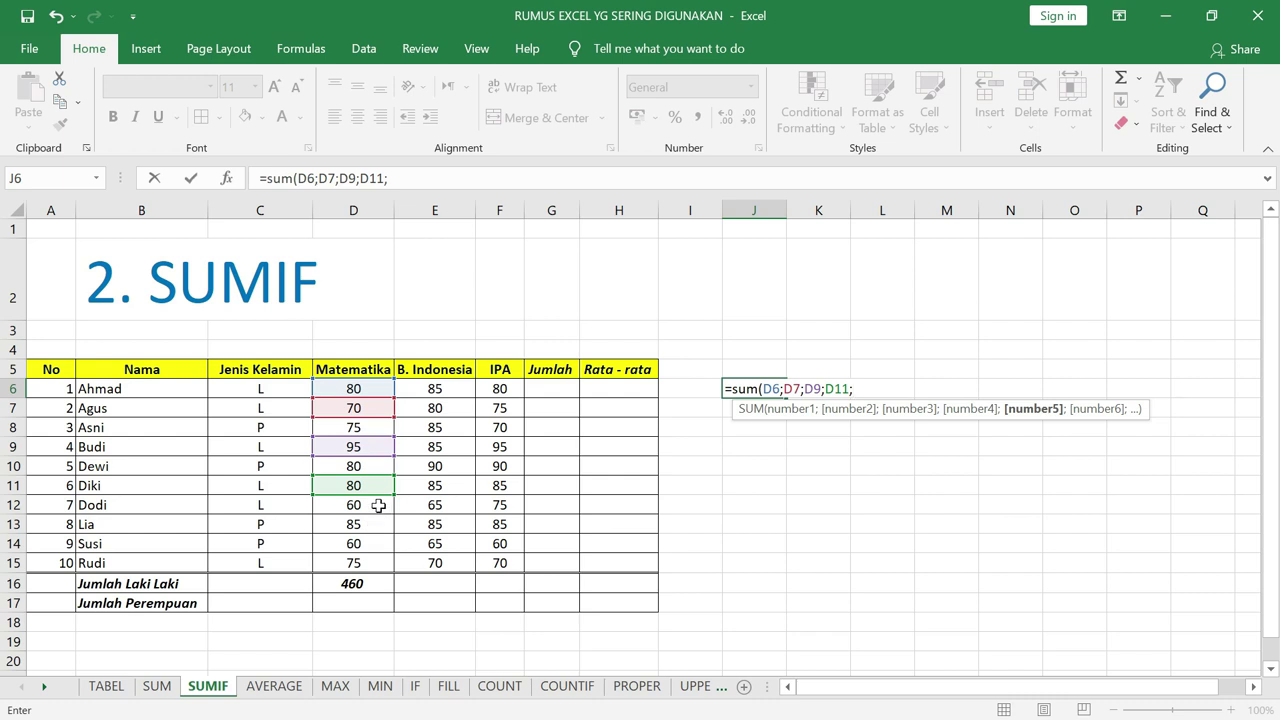
left_click(378, 505)
type(";")
left_click(373, 563)
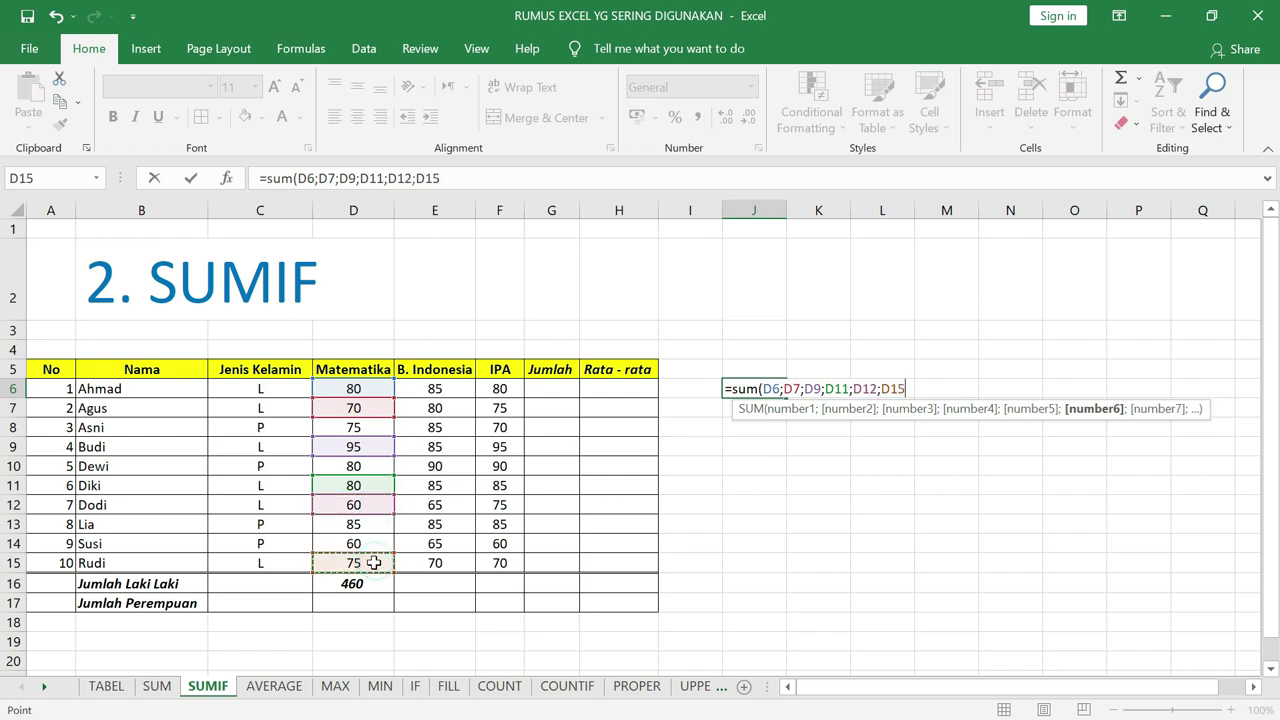
type(")")
key("Return")
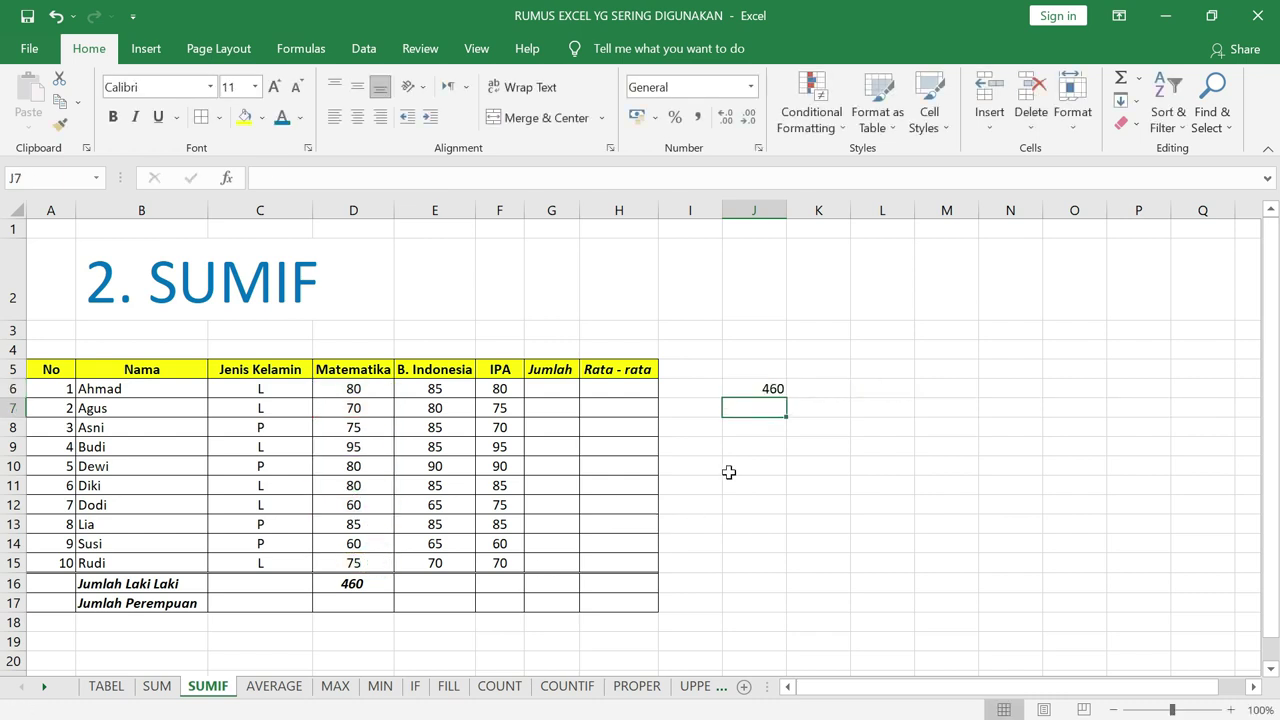
left_click(762, 392)
left_click(345, 584)
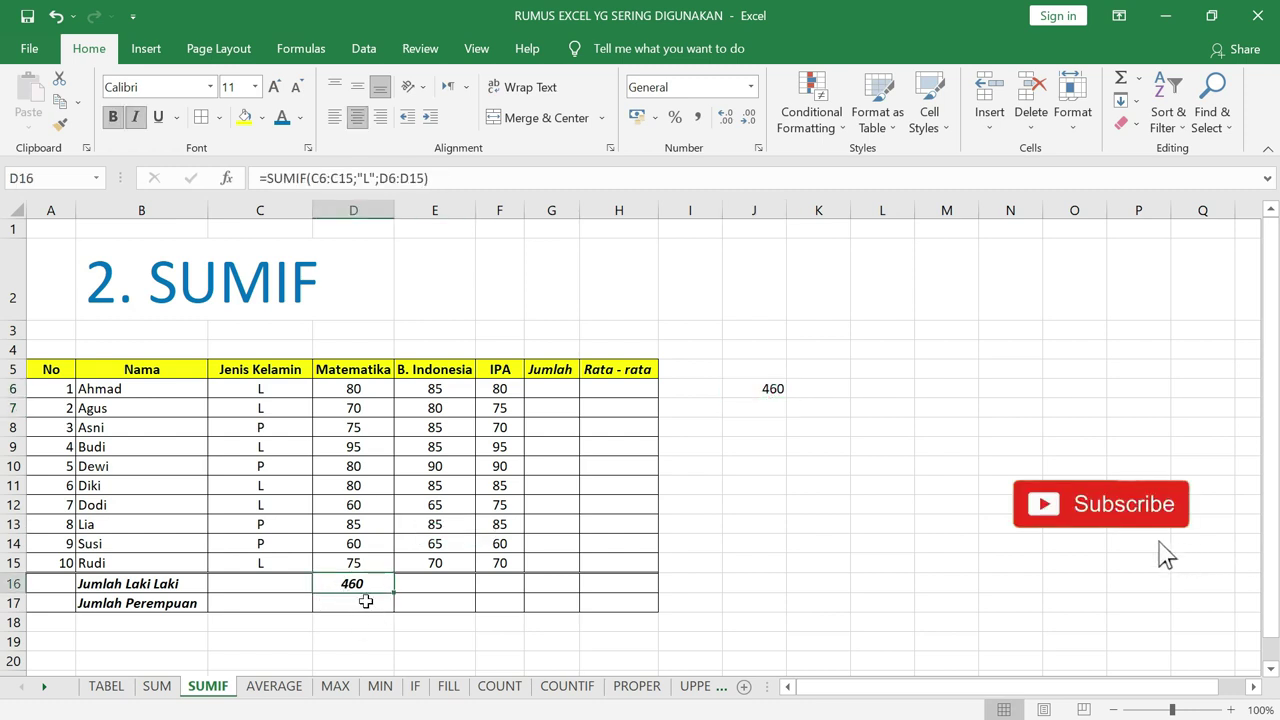
- Enter =SUMIF(C6:C15;"P";D6:D15) in D17, giving 300 for female Matematika scores
left_click(366, 604)
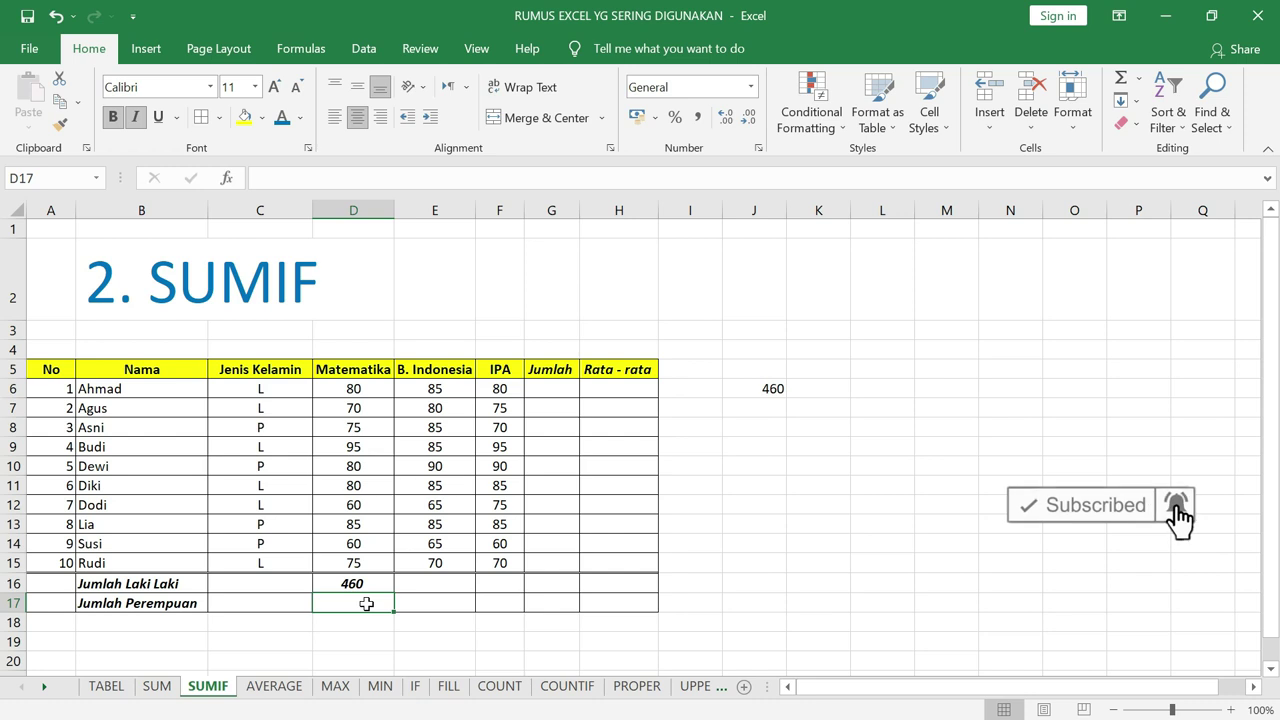
type("=sumif")
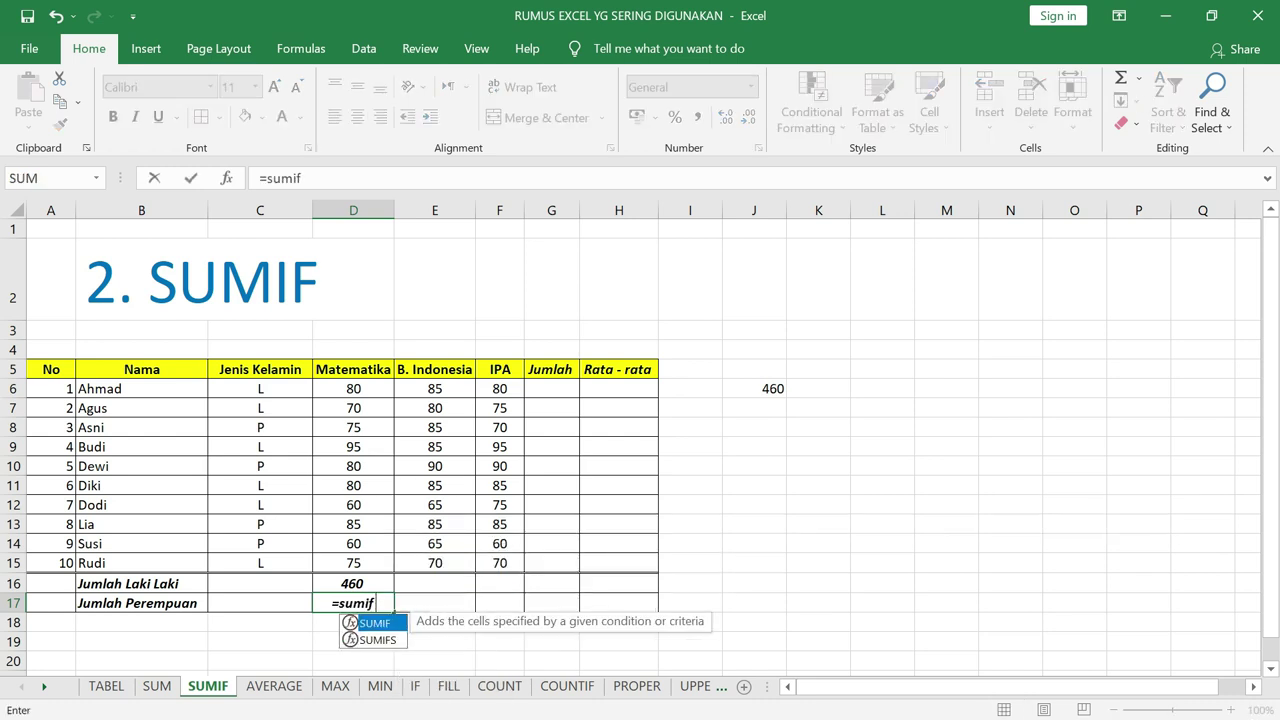
type("(")
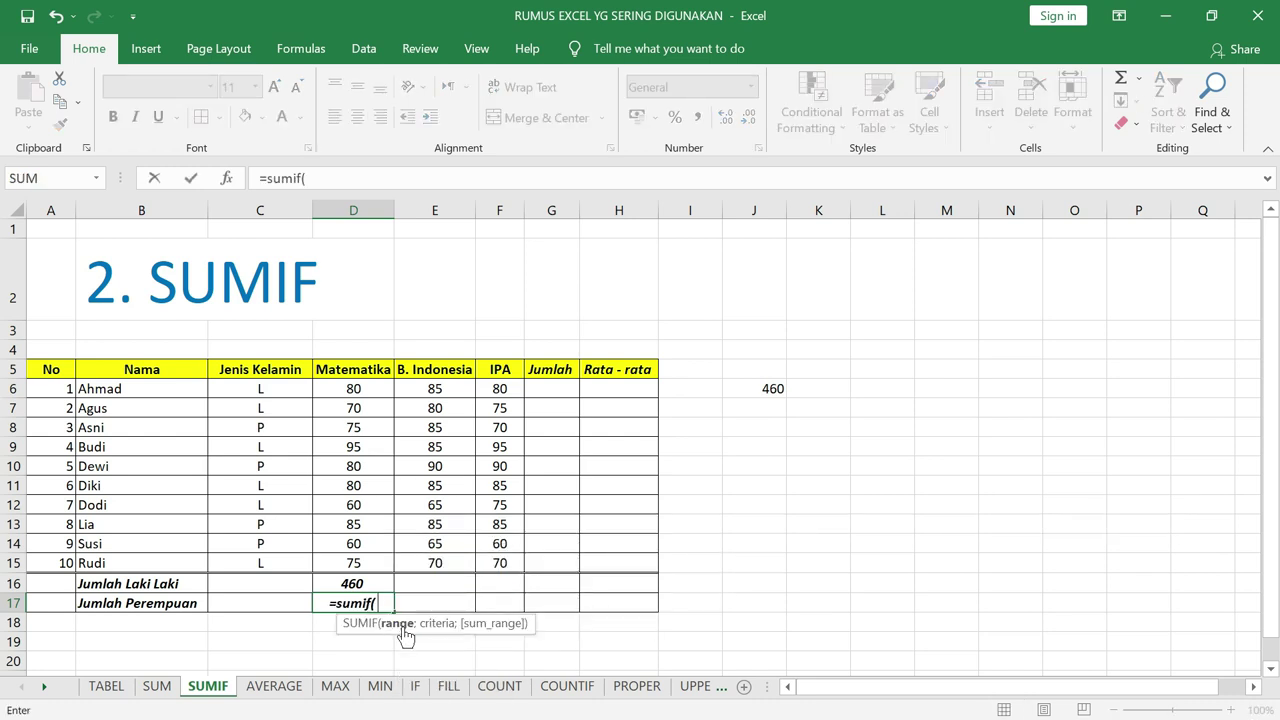
left_click_drag(264, 389, 250, 561)
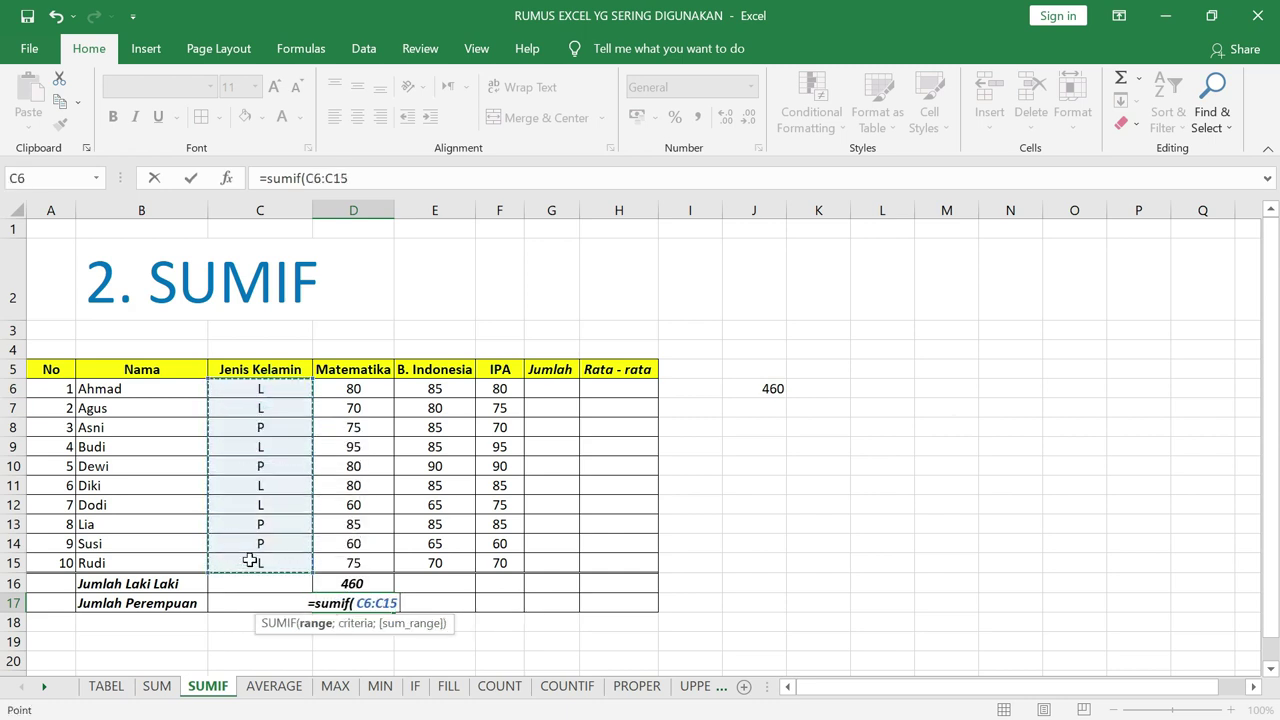
type(";")
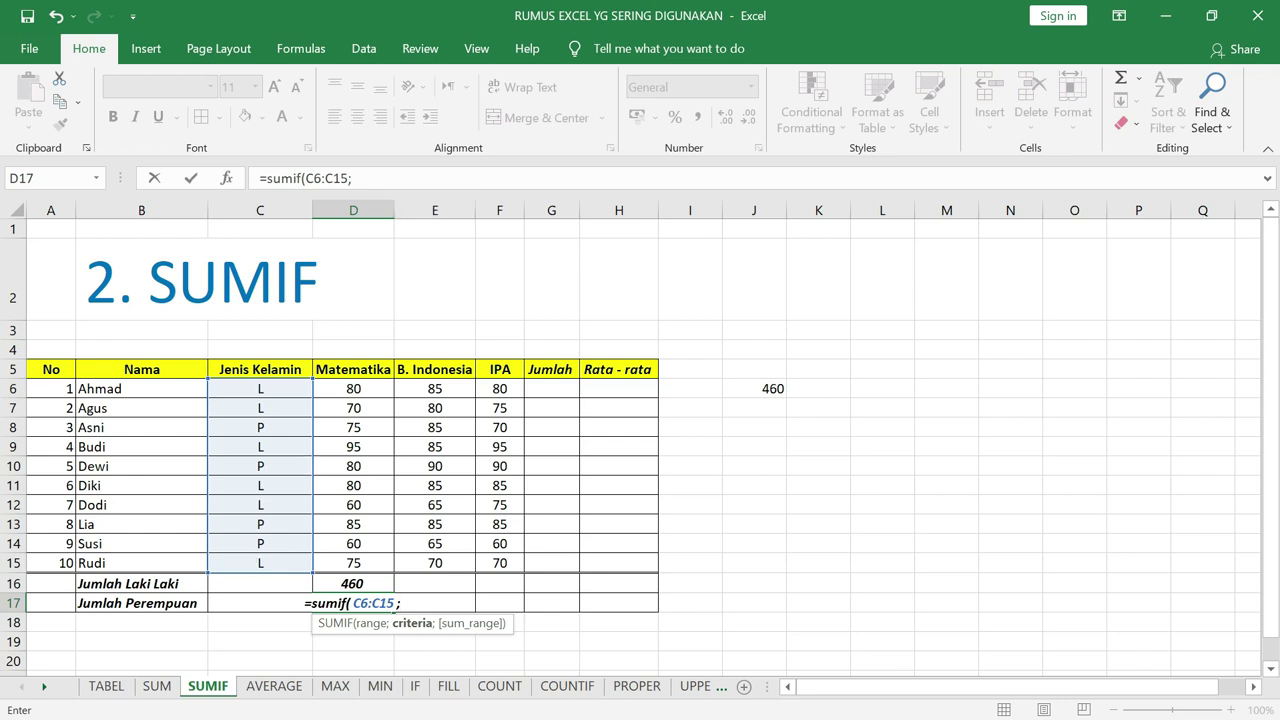
left_click(385, 178)
type("\"P\"")
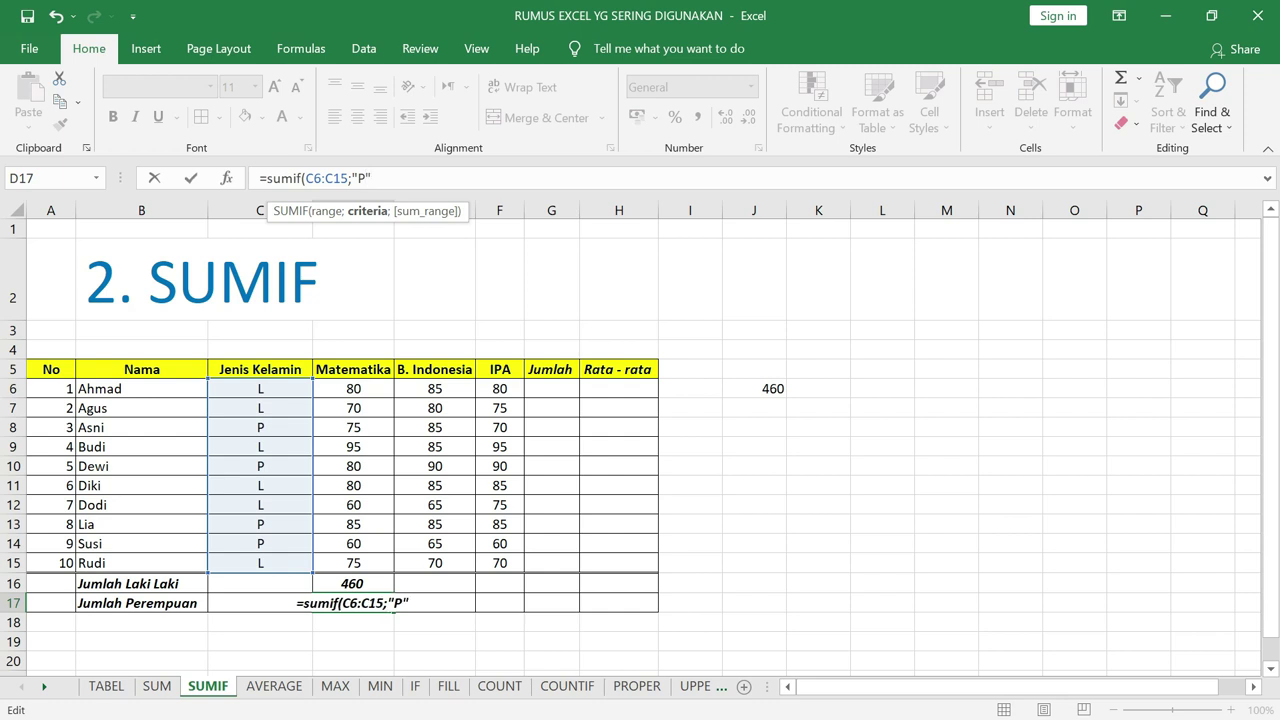
type(";")
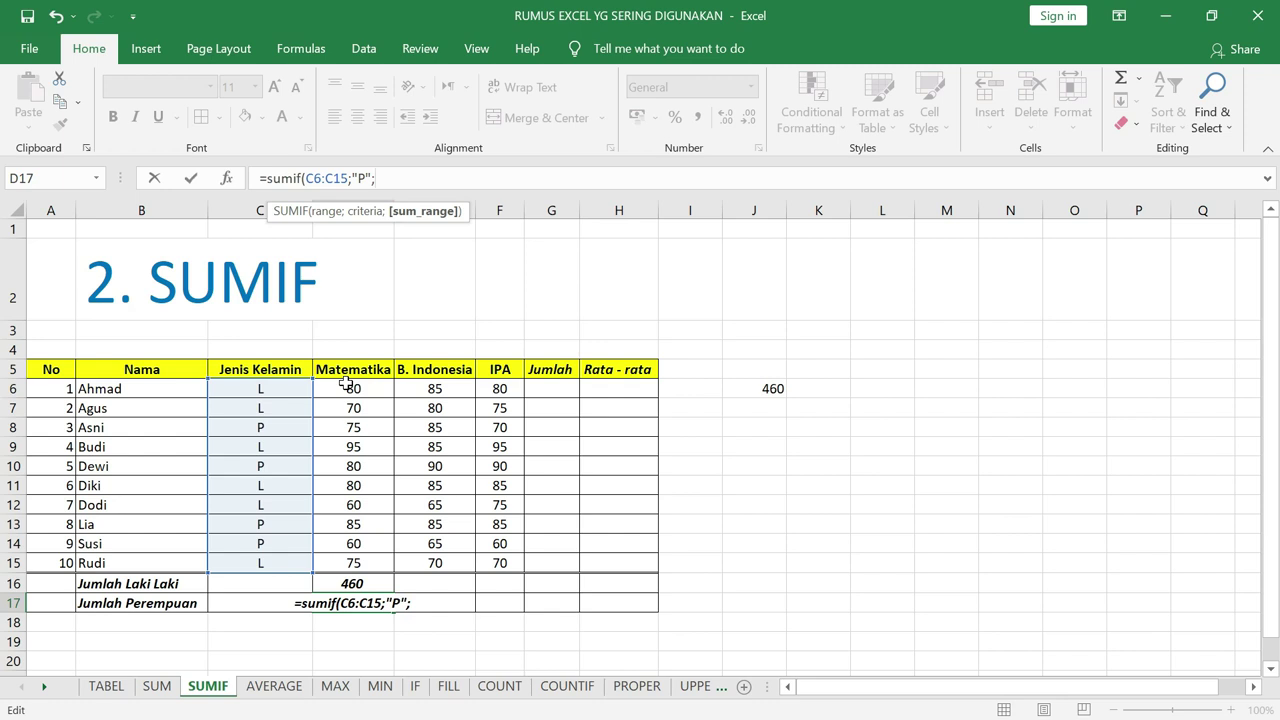
left_click_drag(353, 395, 357, 567)
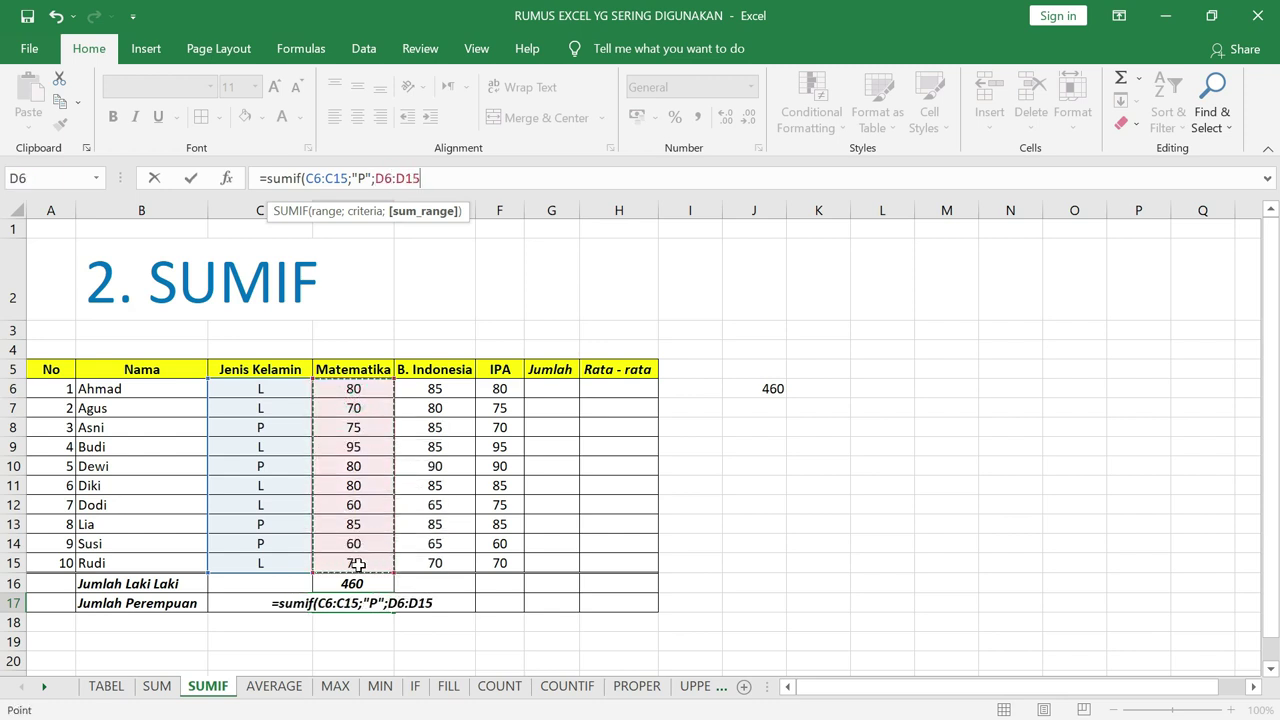
type(")")
key("Return")
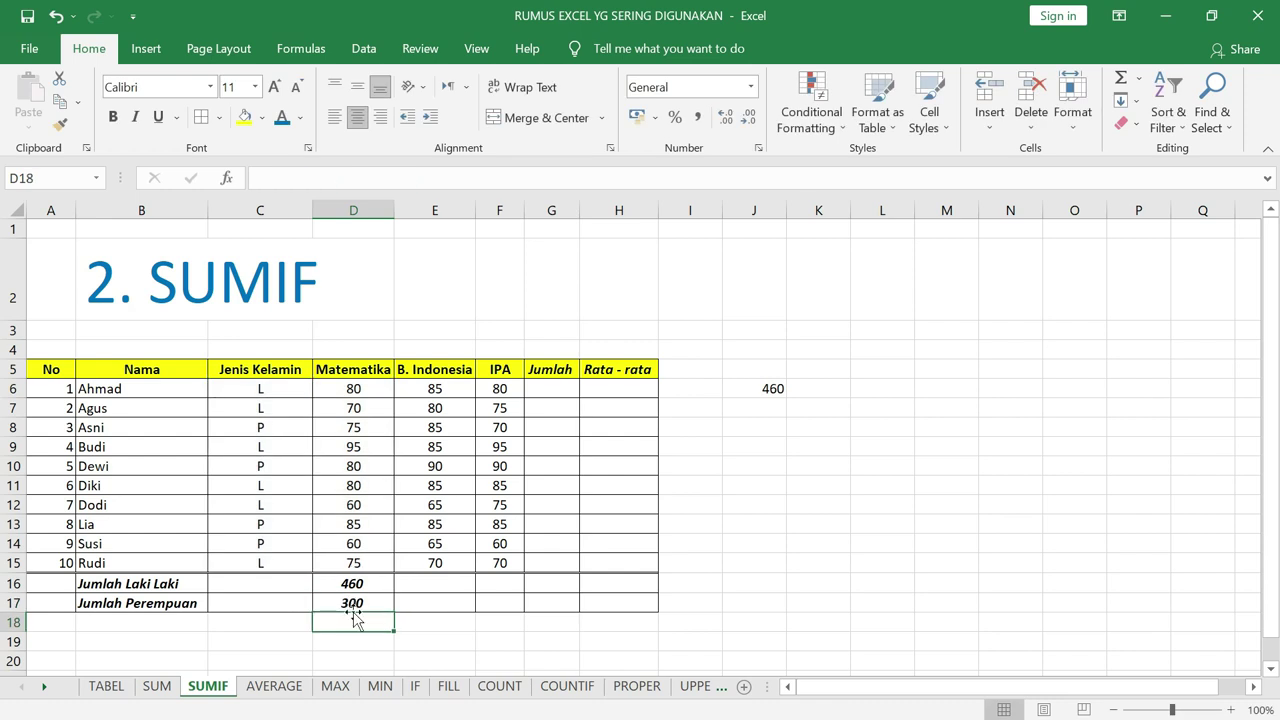
left_click(358, 601)
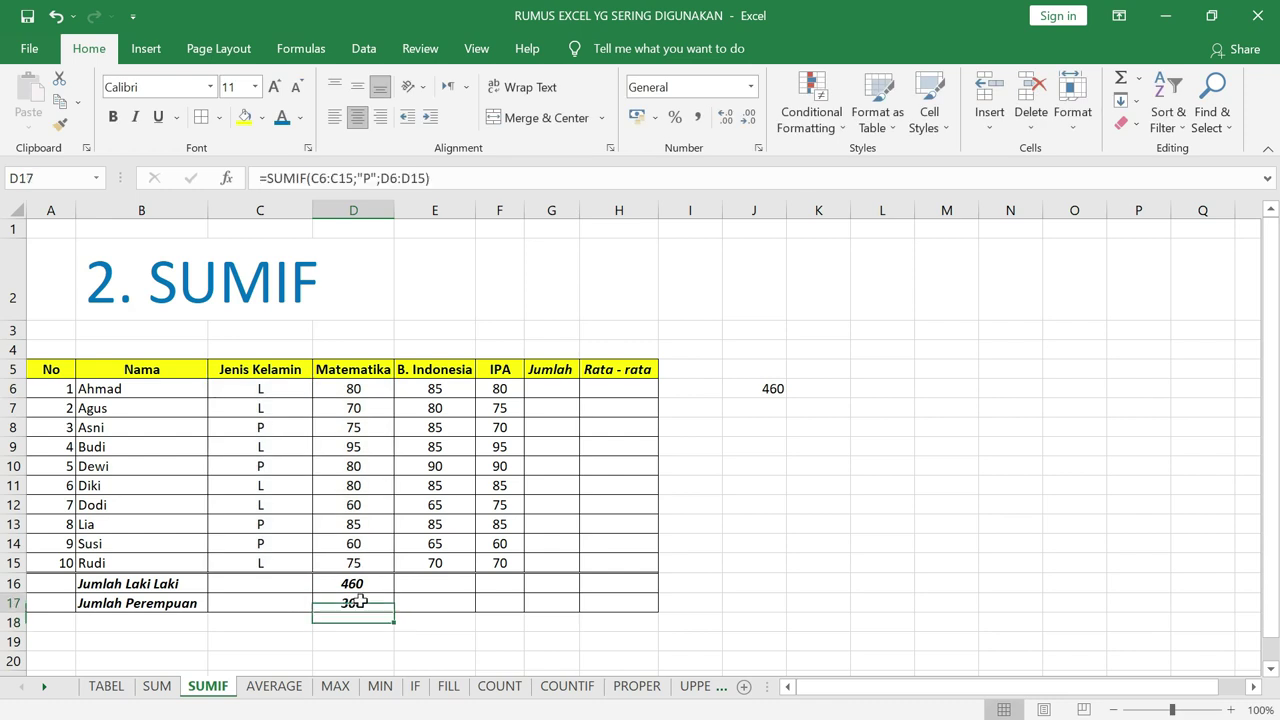
left_click(777, 405)
- Enter =SUM(D8;D10;D13;D14) in J7, getting 300, and compare it with the SUMIF formulas
type("=")
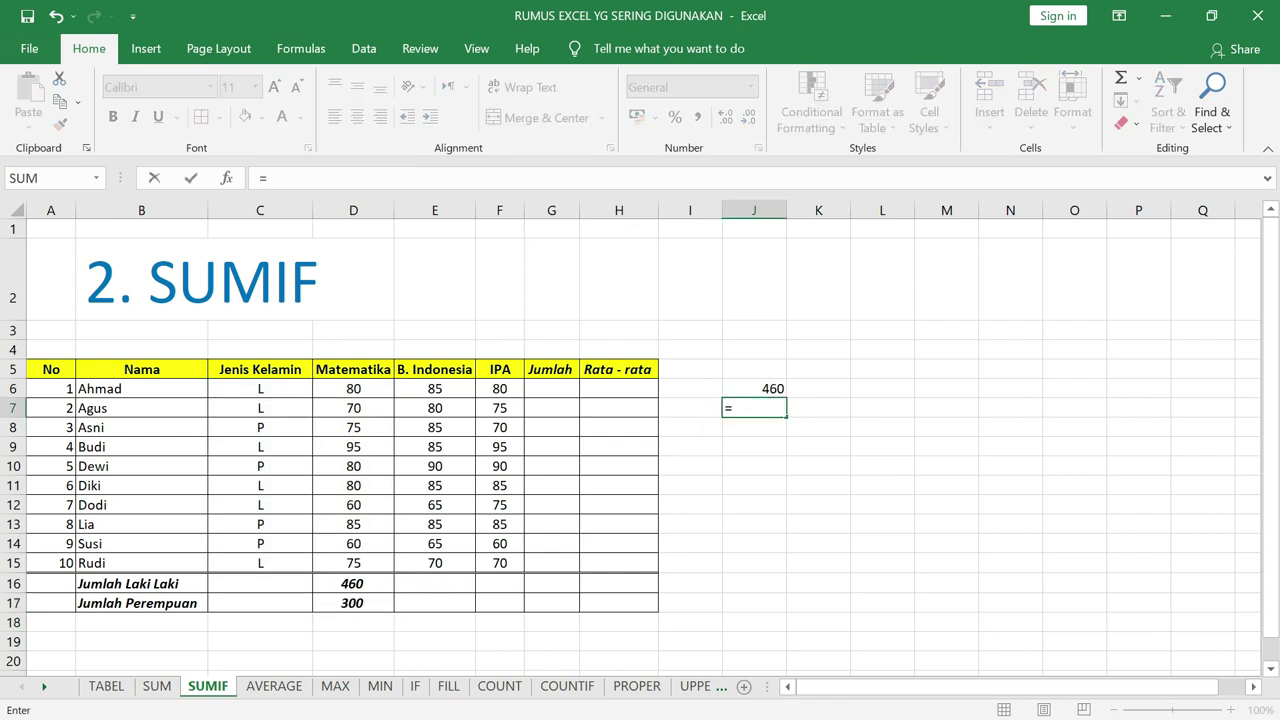
type("sum(")
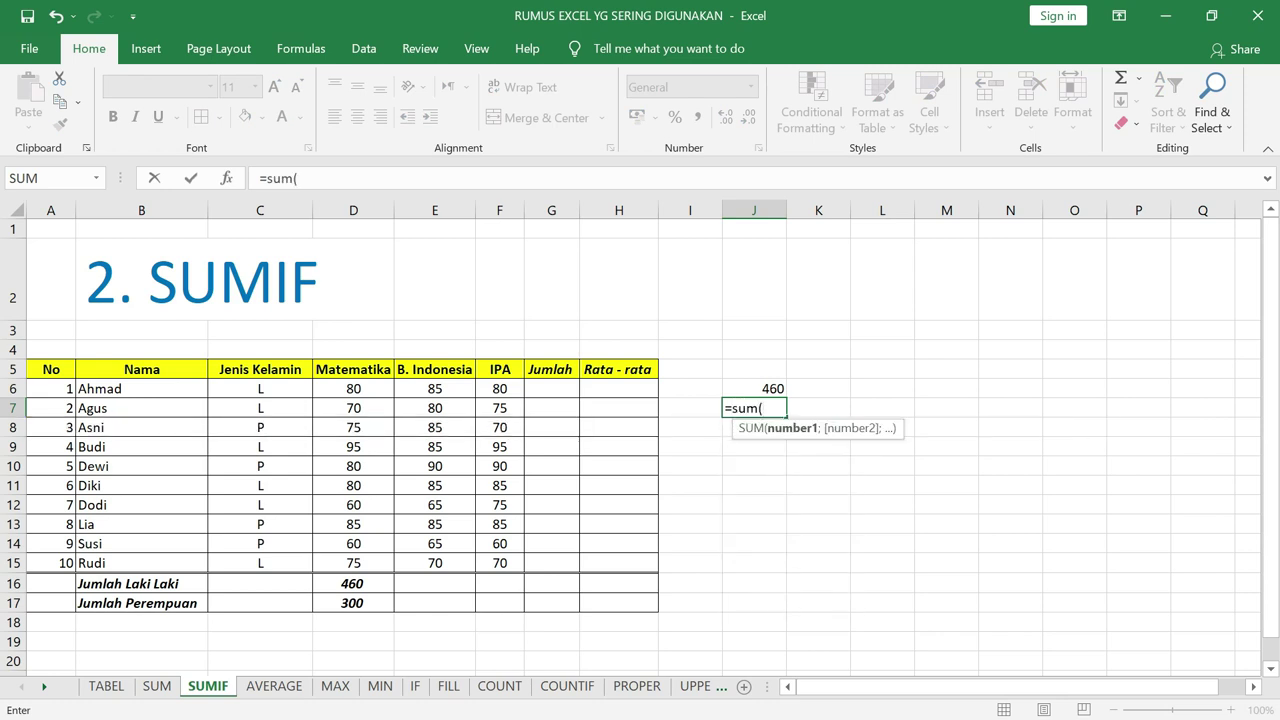
left_click(366, 429)
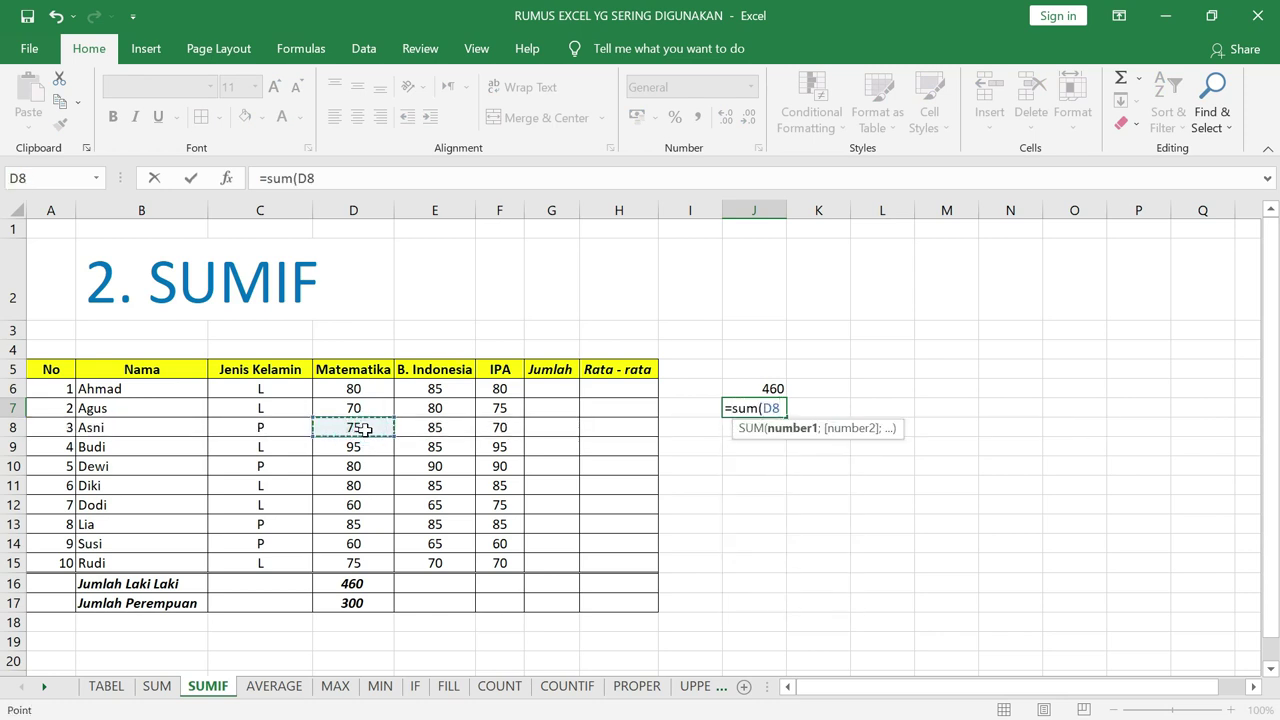
type(";")
left_click(366, 464)
type(";")
left_click(366, 524)
type(";")
left_click(368, 545)
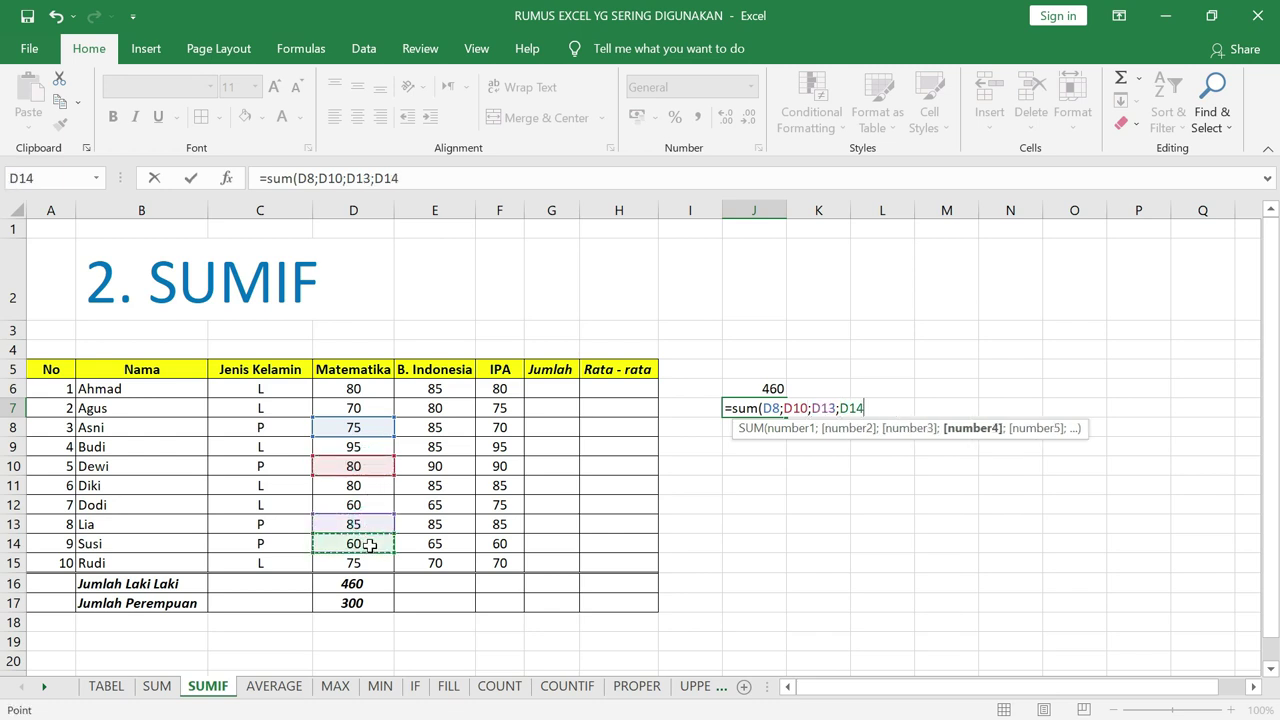
type(")")
key("Return")
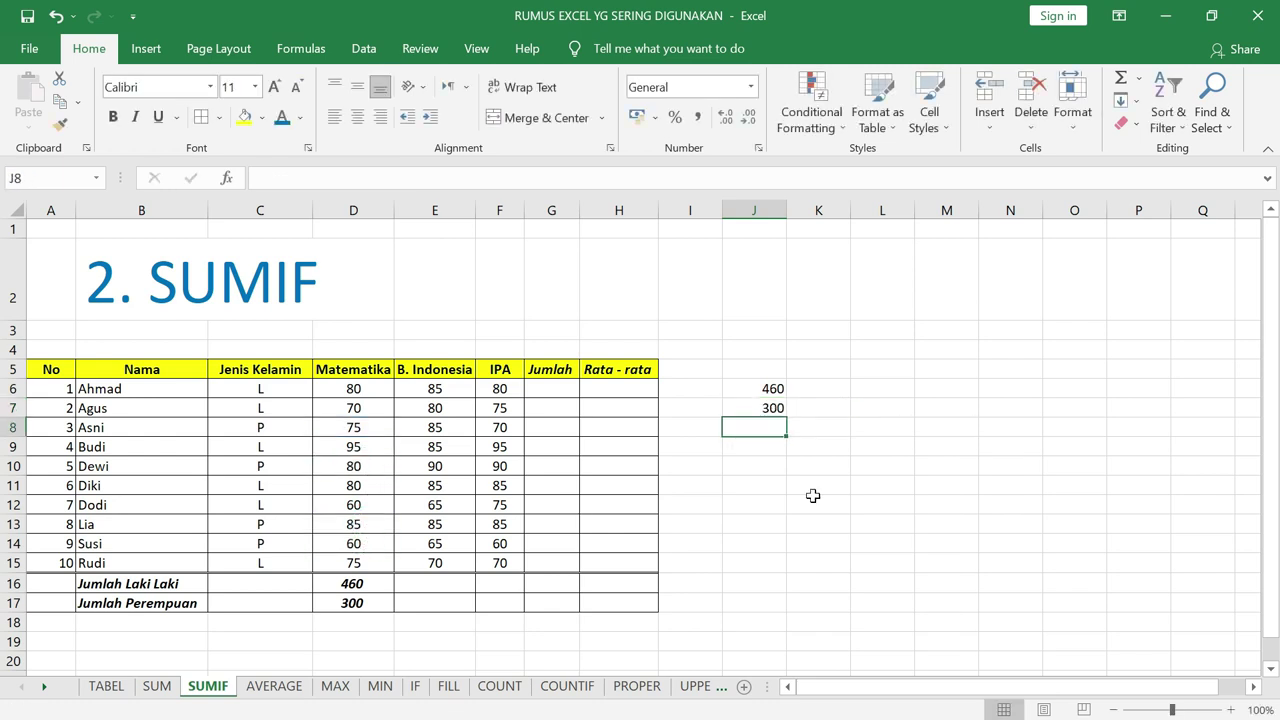
left_click(776, 410)
left_click(762, 389)
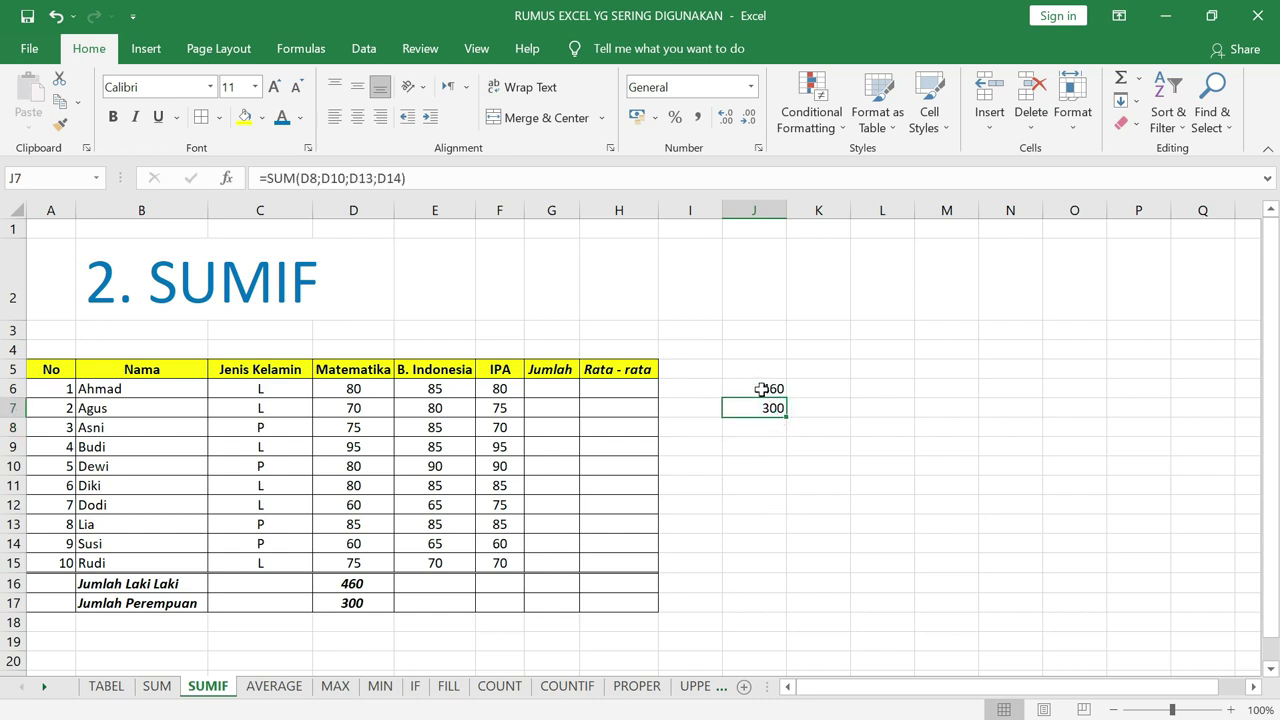
left_click(767, 408)
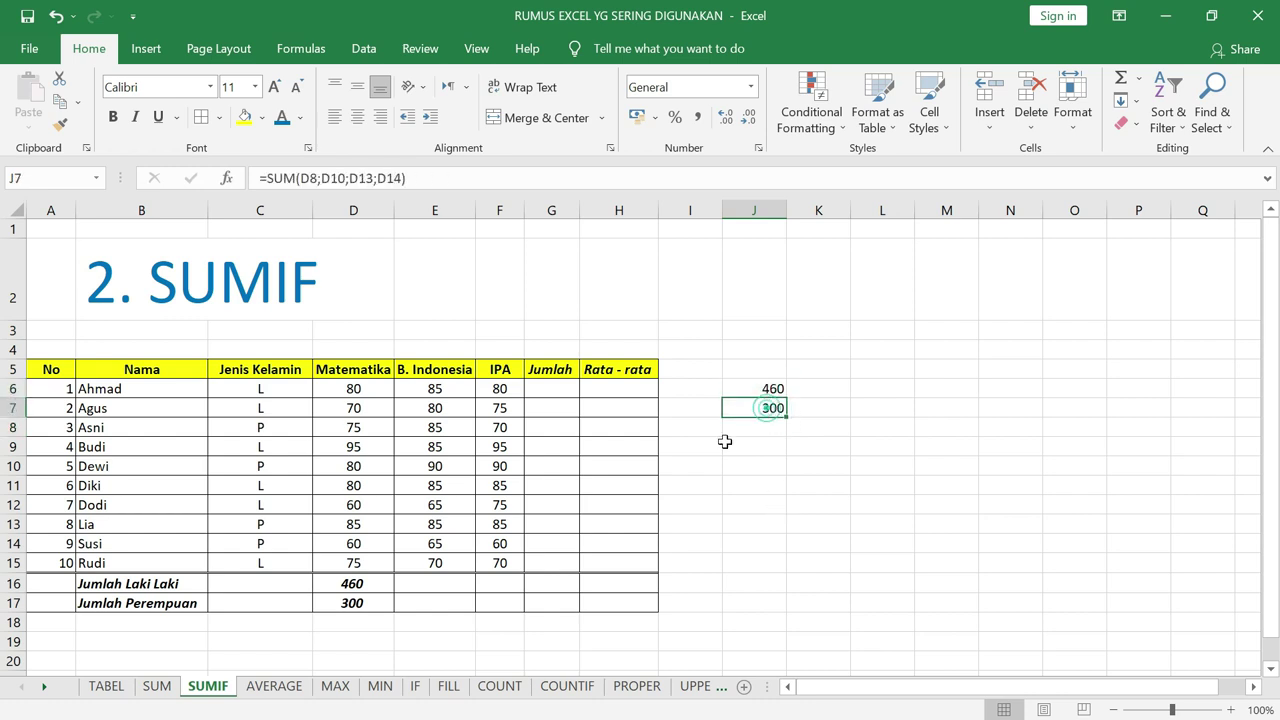
left_click(363, 583)
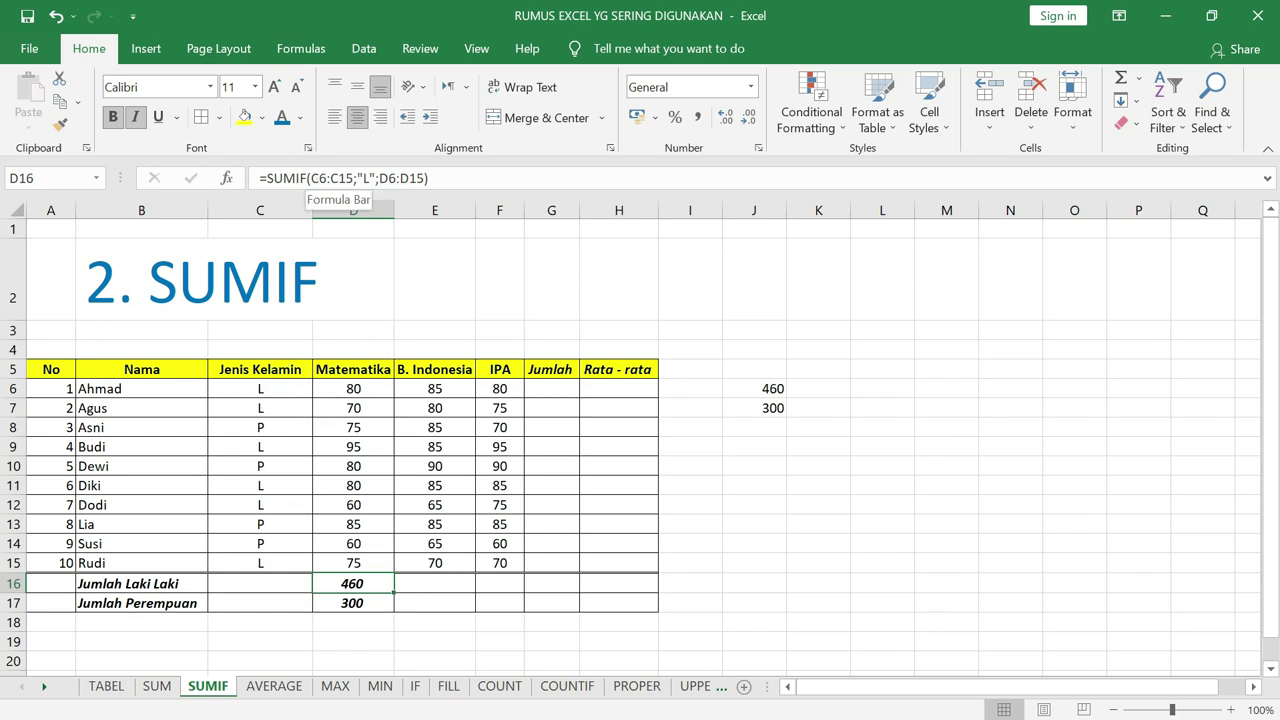
- Make the C6:C15 criteria range absolute in both the male and female SUMIF formulas
left_click(311, 178)
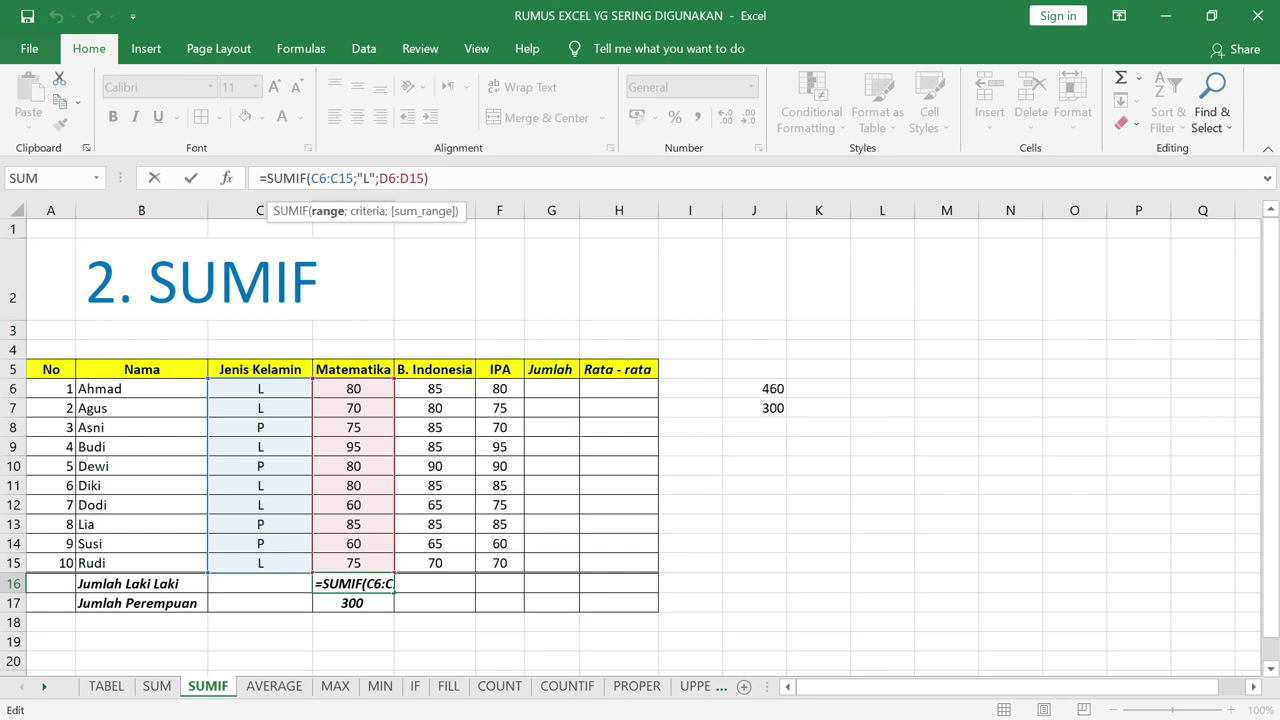
key("F4")
left_click(357, 178)
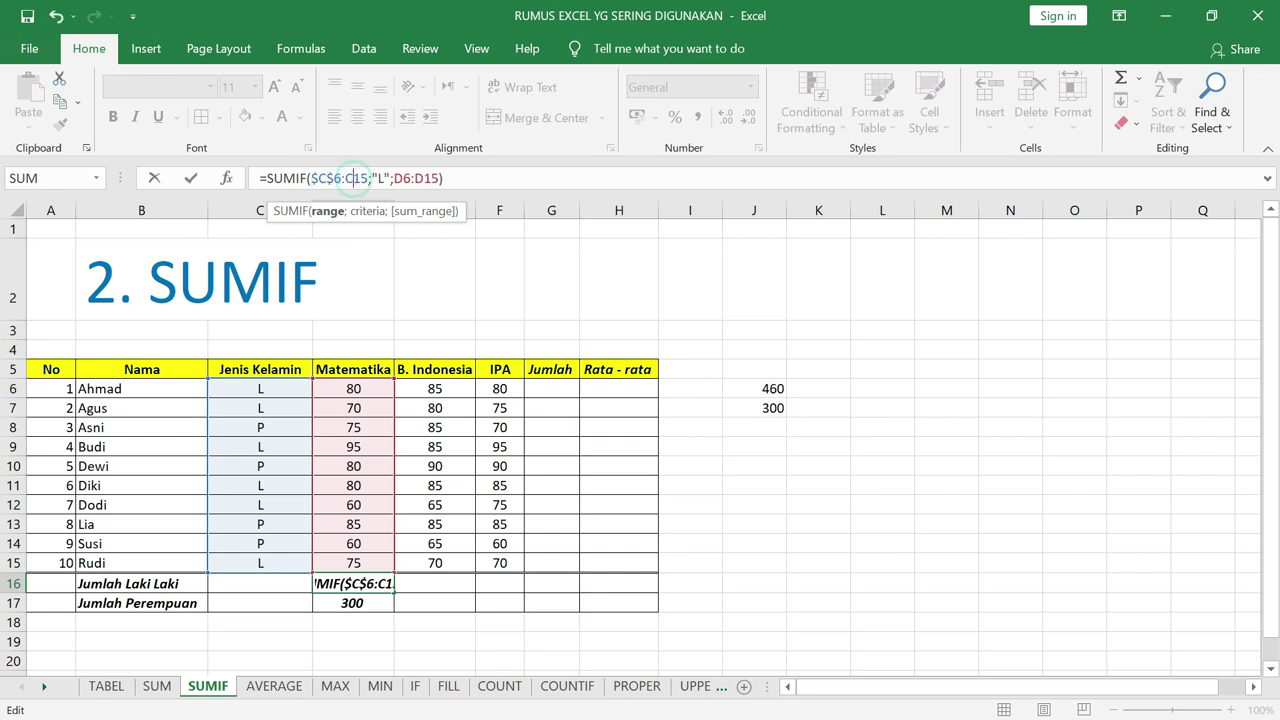
key("F4")
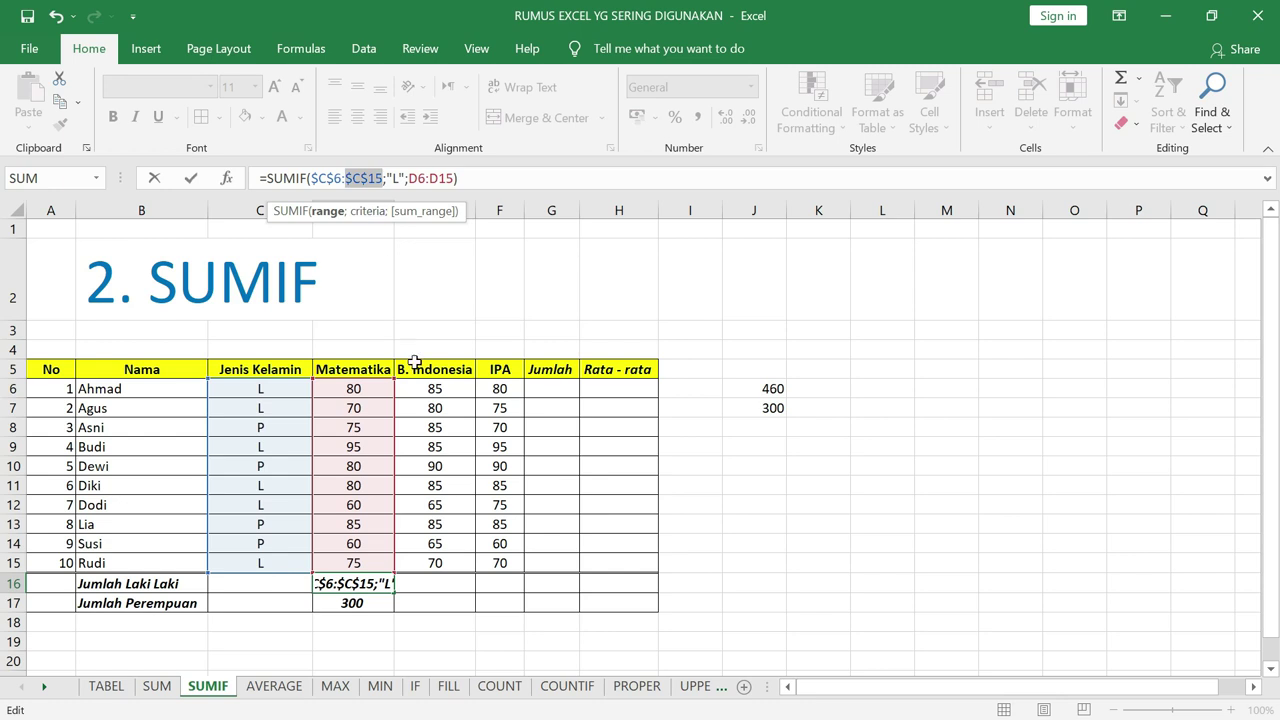
key("Return")
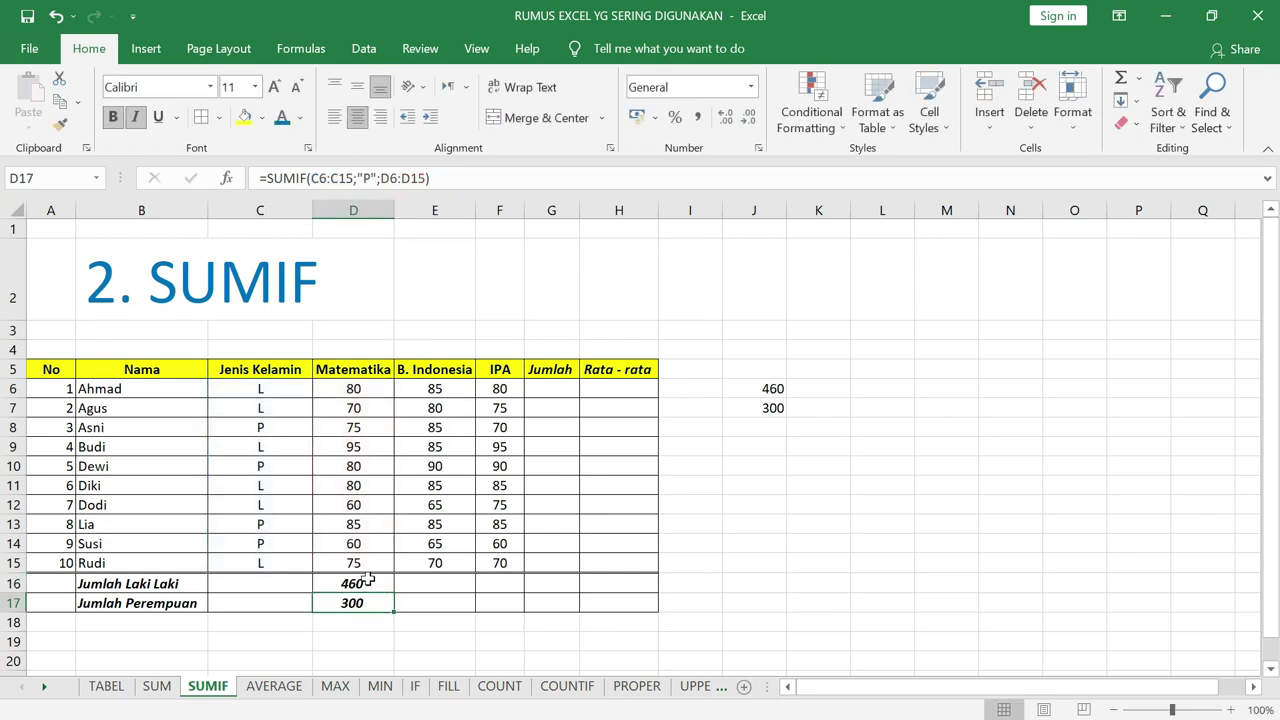
left_click(311, 178)
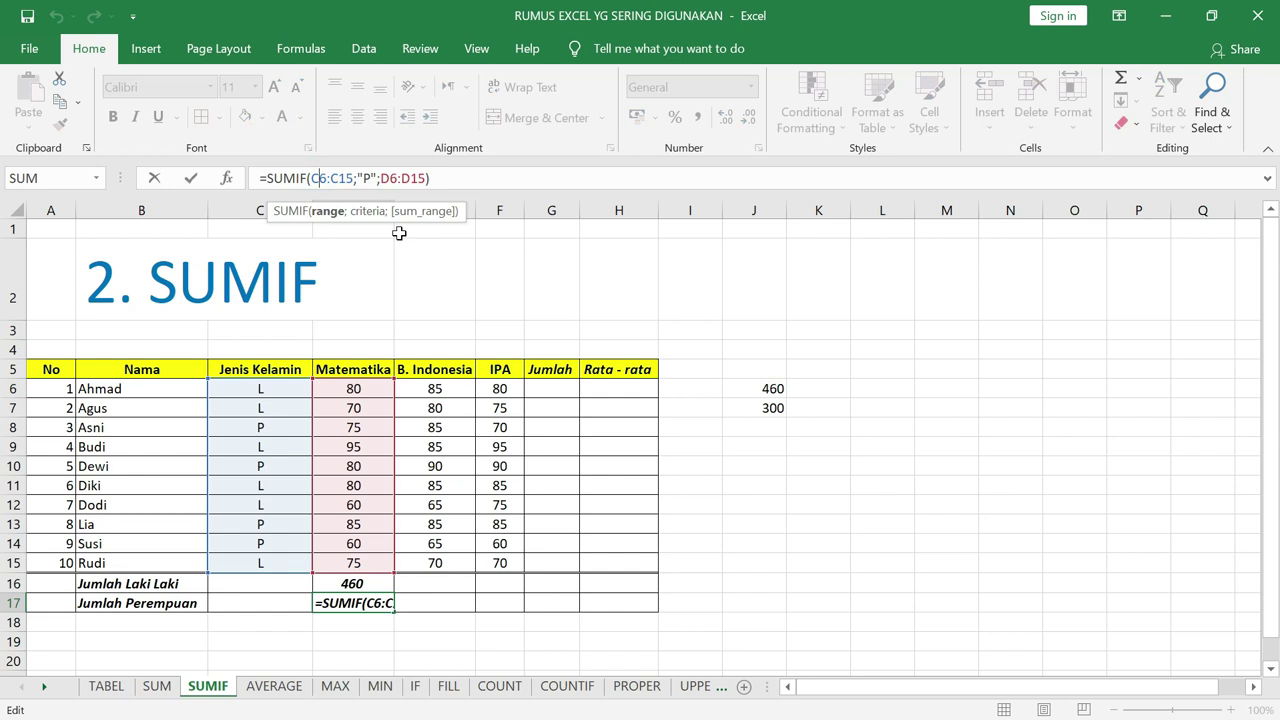
key("F4")
left_click(356, 178)
key("F4")
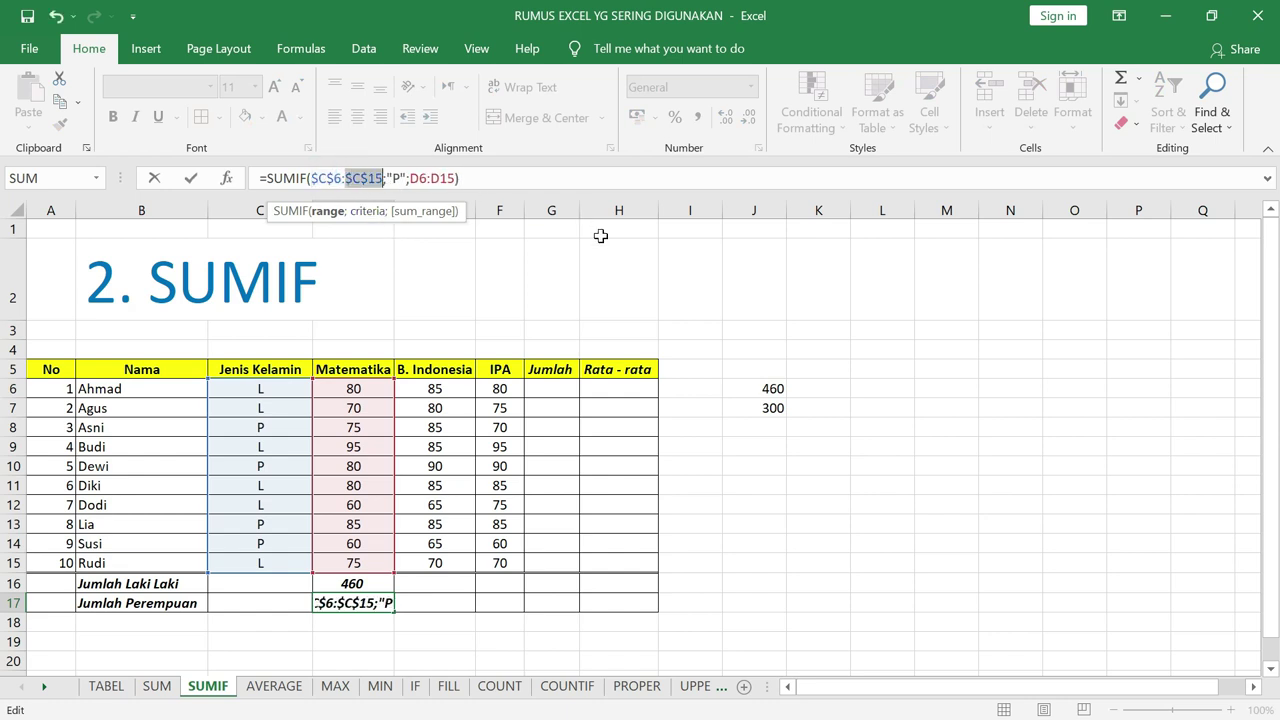
key("Return")
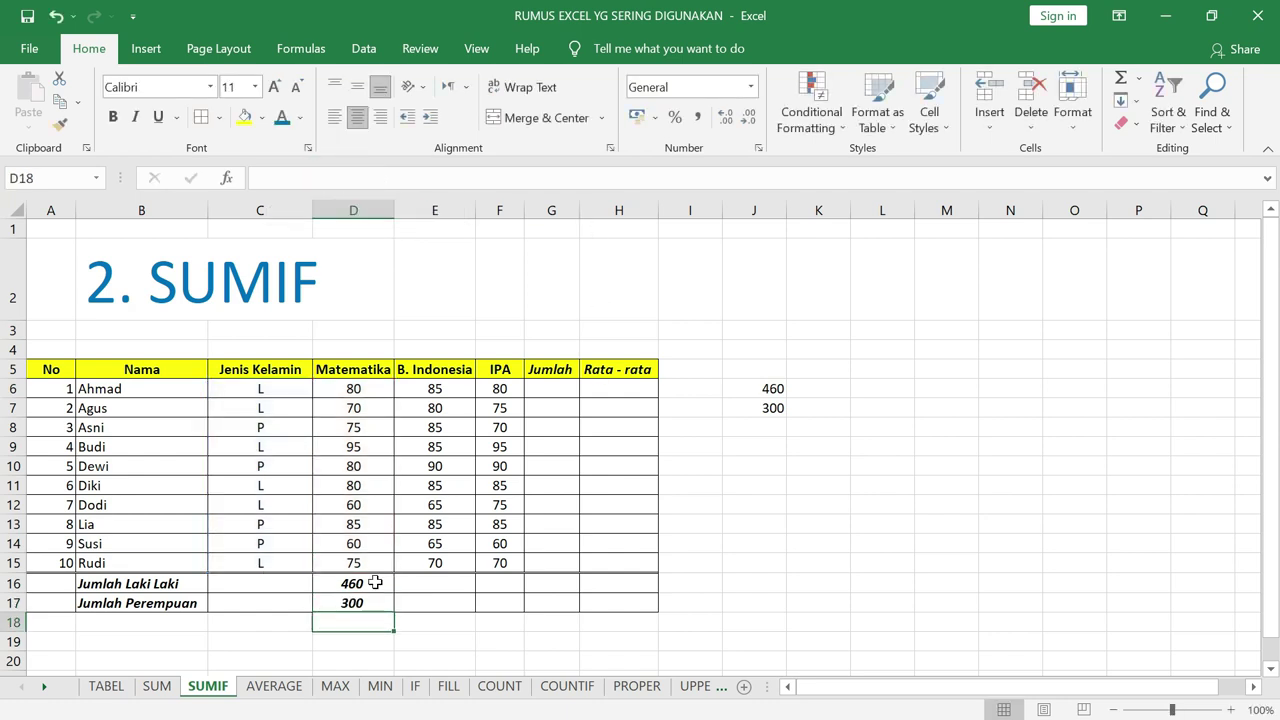
- Fill both SUMIF totals across to IPA: 460, 470, 480 for L and 300, 325, 305 for P
left_click(380, 585)
left_click_drag(397, 594, 539, 583)
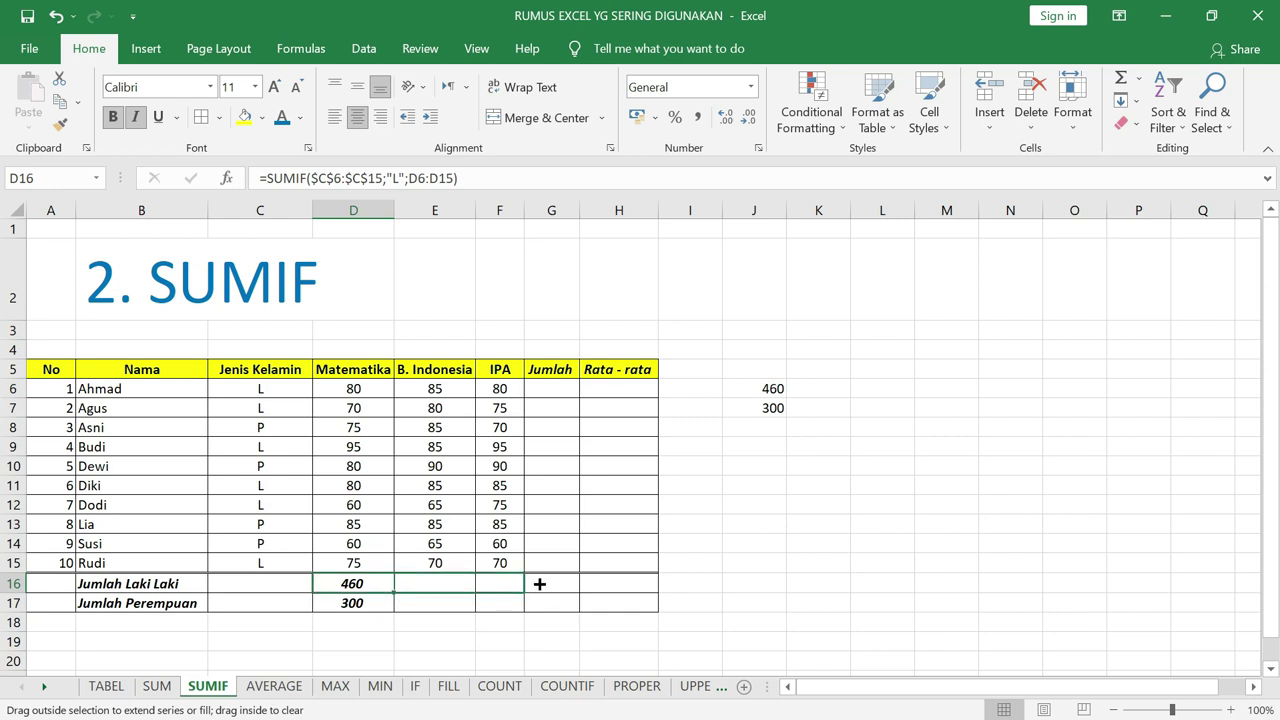
left_click(365, 601)
left_click_drag(398, 614, 522, 610)
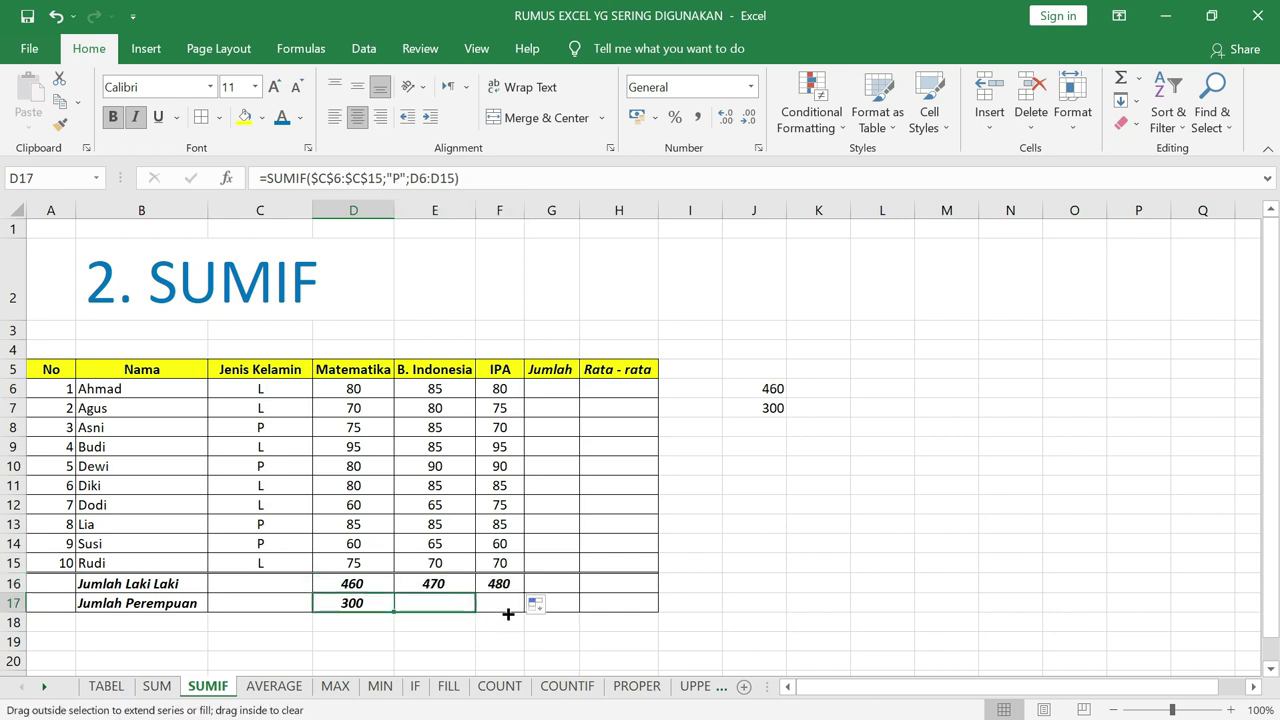
left_click(426, 600)
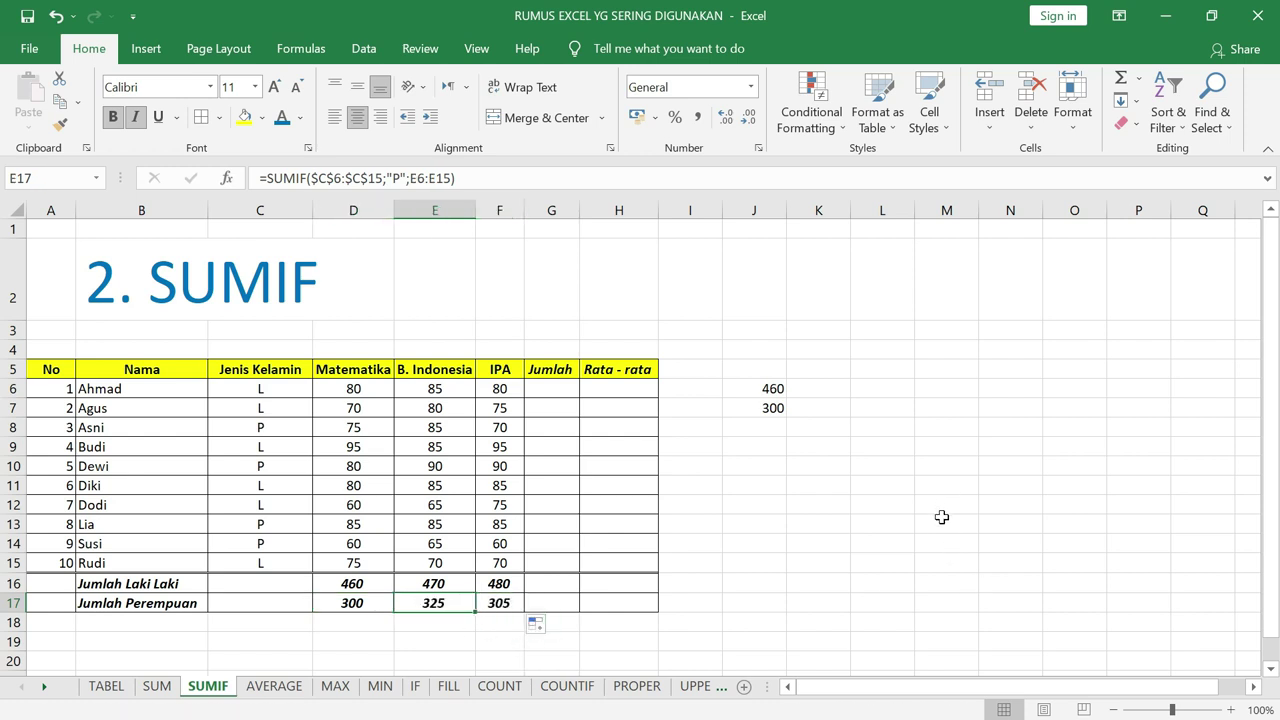
- On the AVERAGE sheet, enter =AVERAGE(D6:D15) in D17 and fill it across to F17
left_click(289, 690)
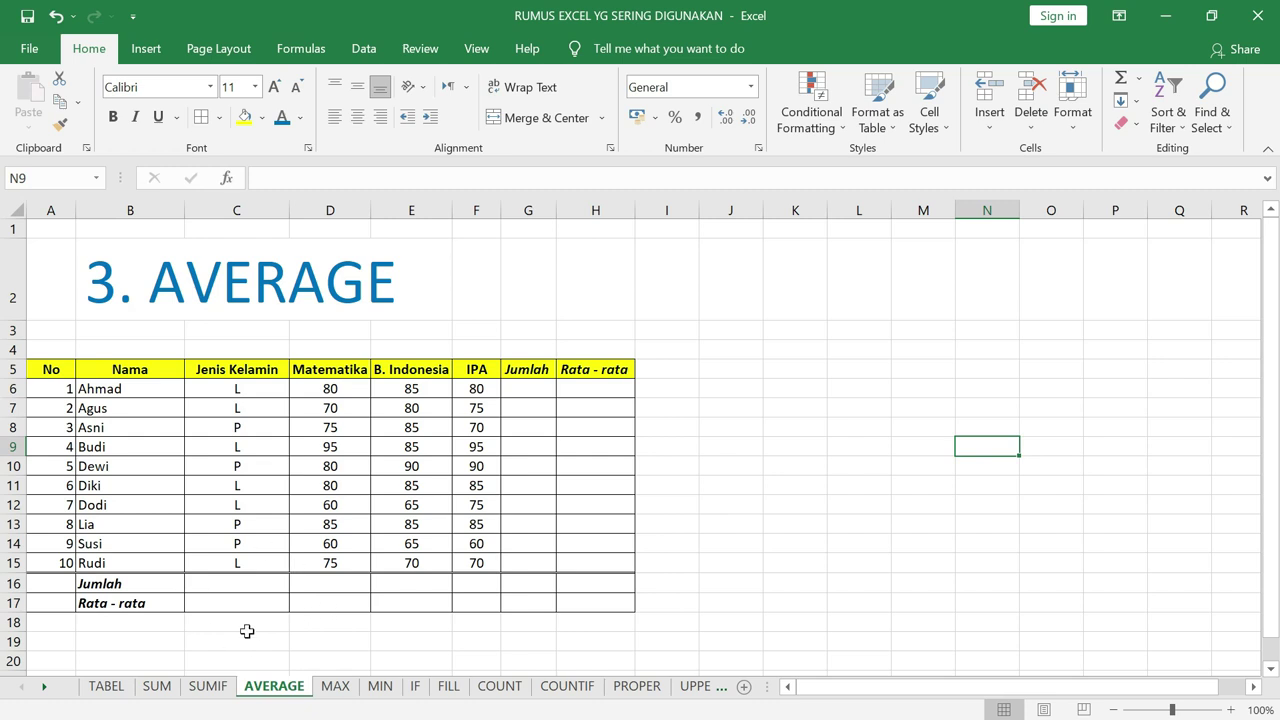
left_click(331, 598)
type("=")
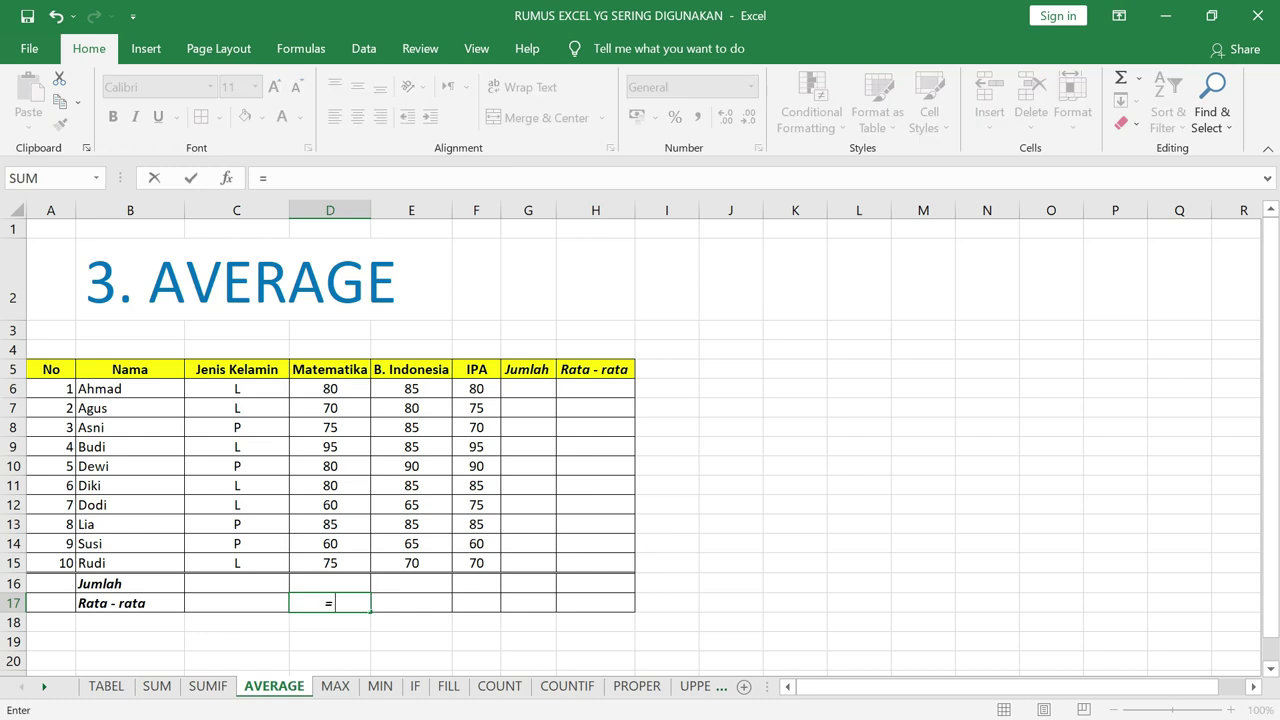
type("ave")
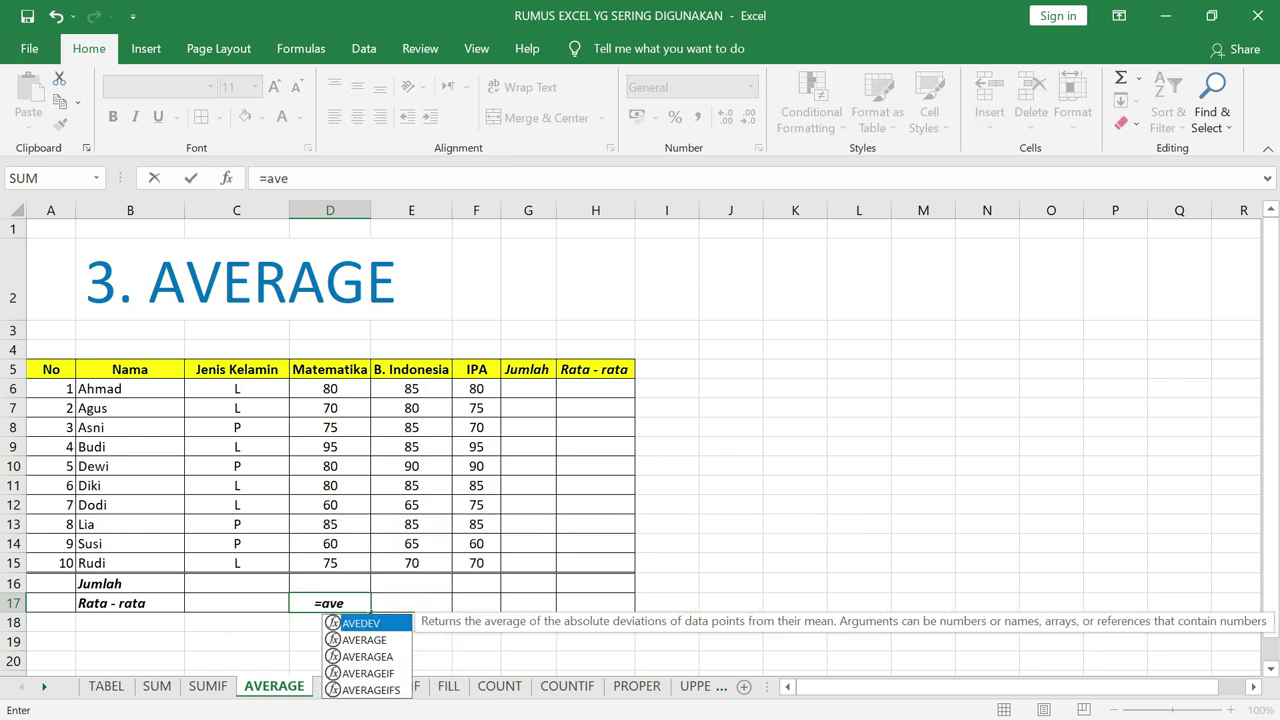
type("rage")
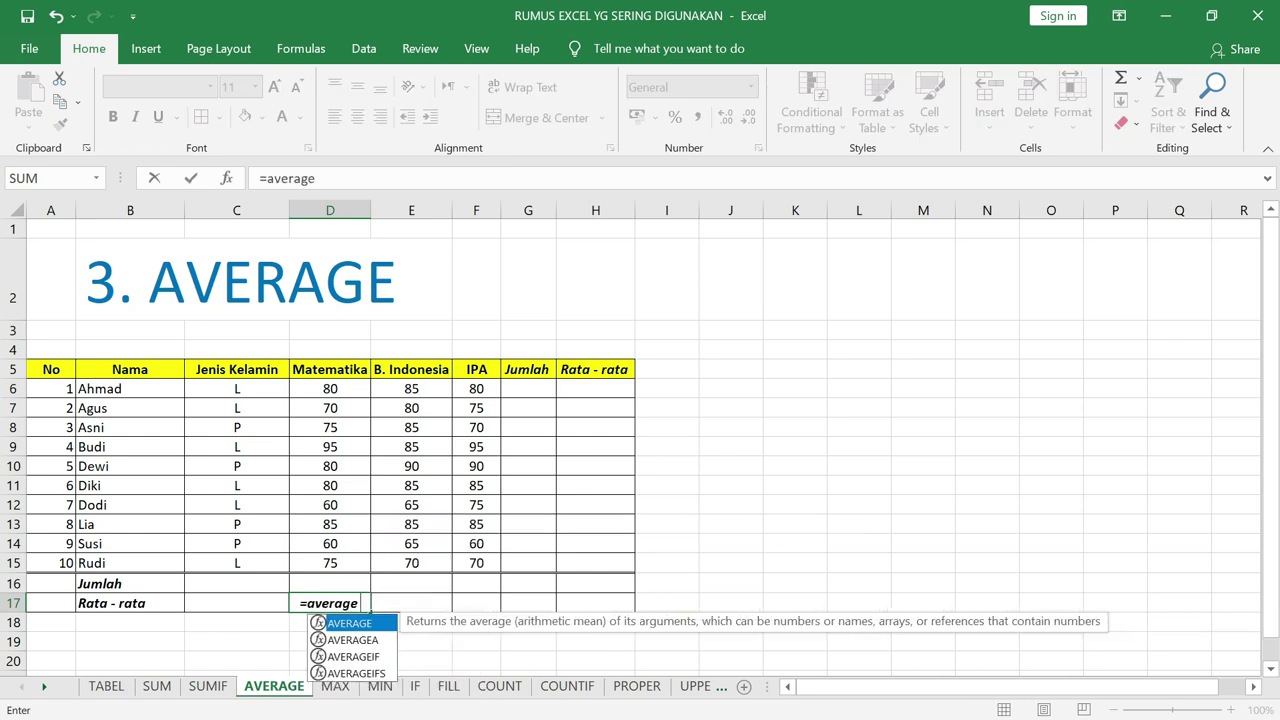
type("(")
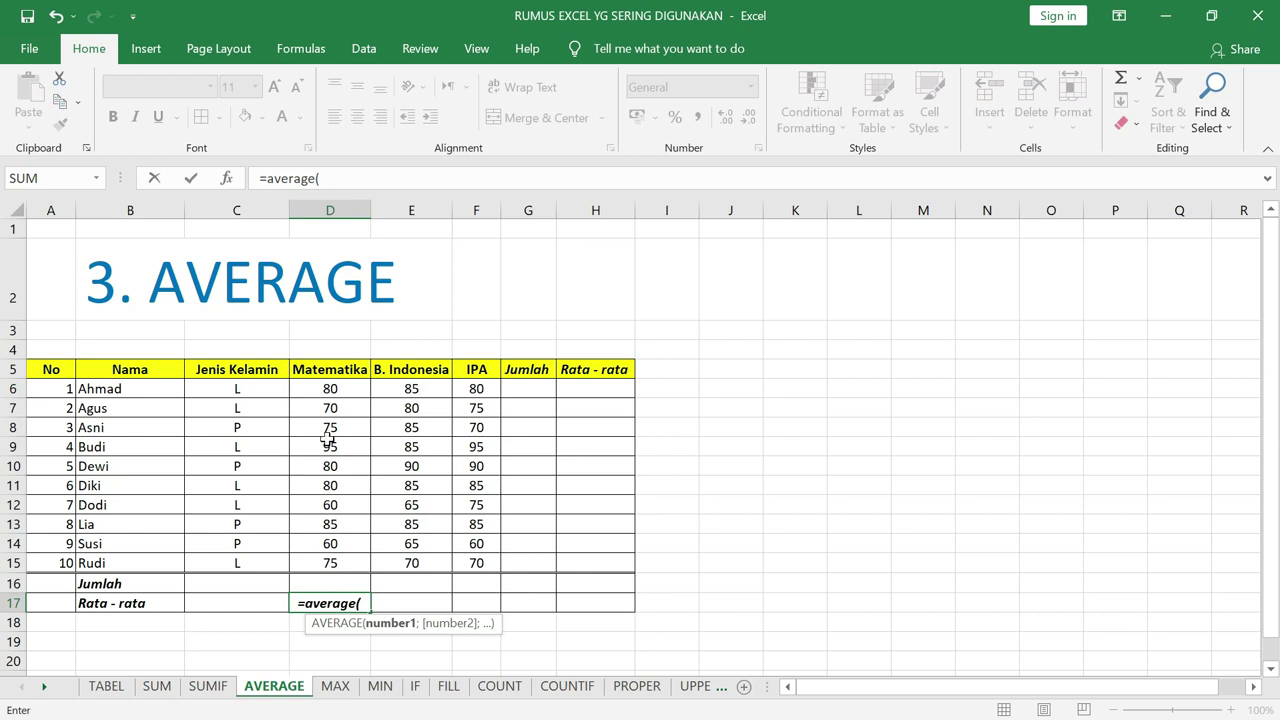
left_click_drag(335, 386, 333, 562)
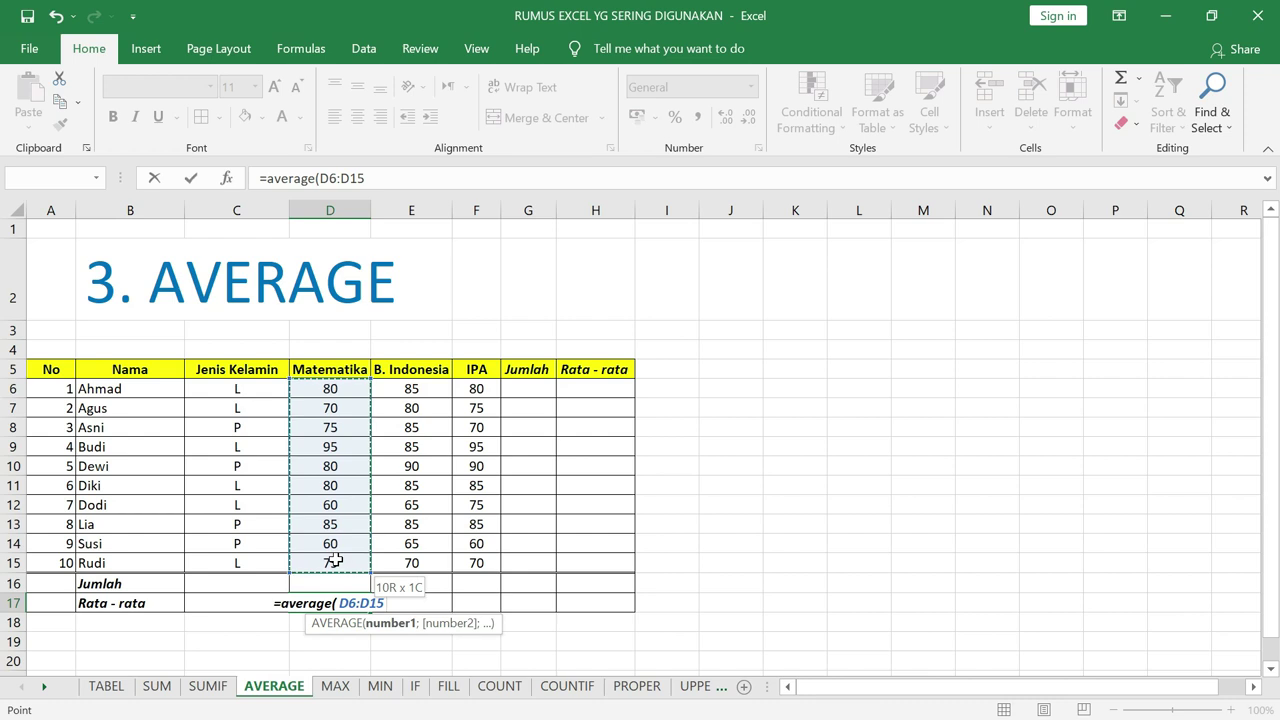
type(")")
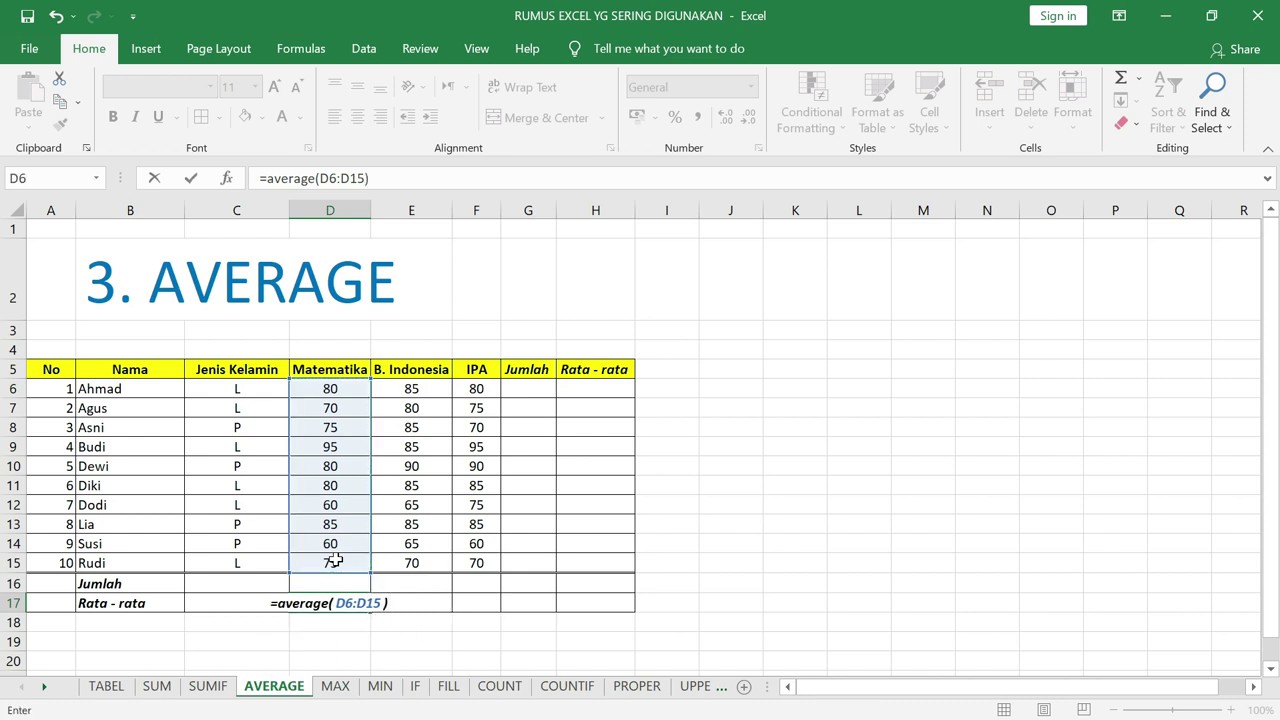
key("Return")
left_click(345, 598)
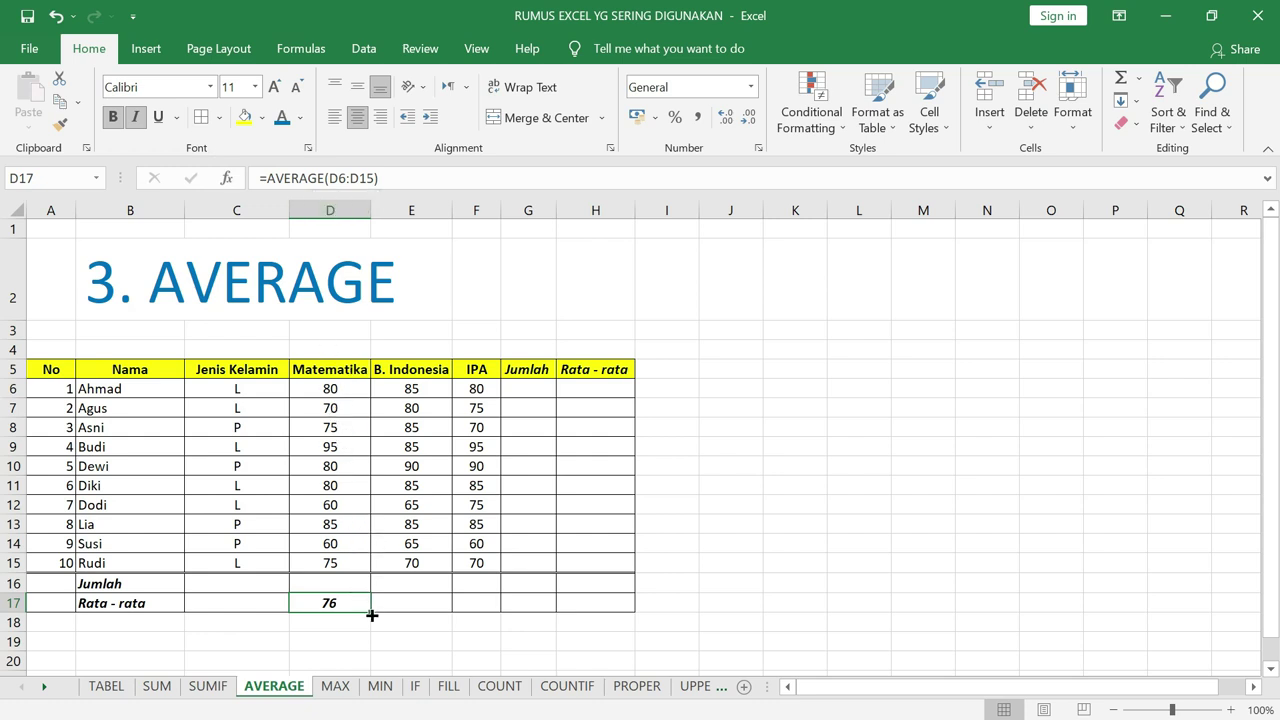
left_click_drag(371, 615, 499, 614)
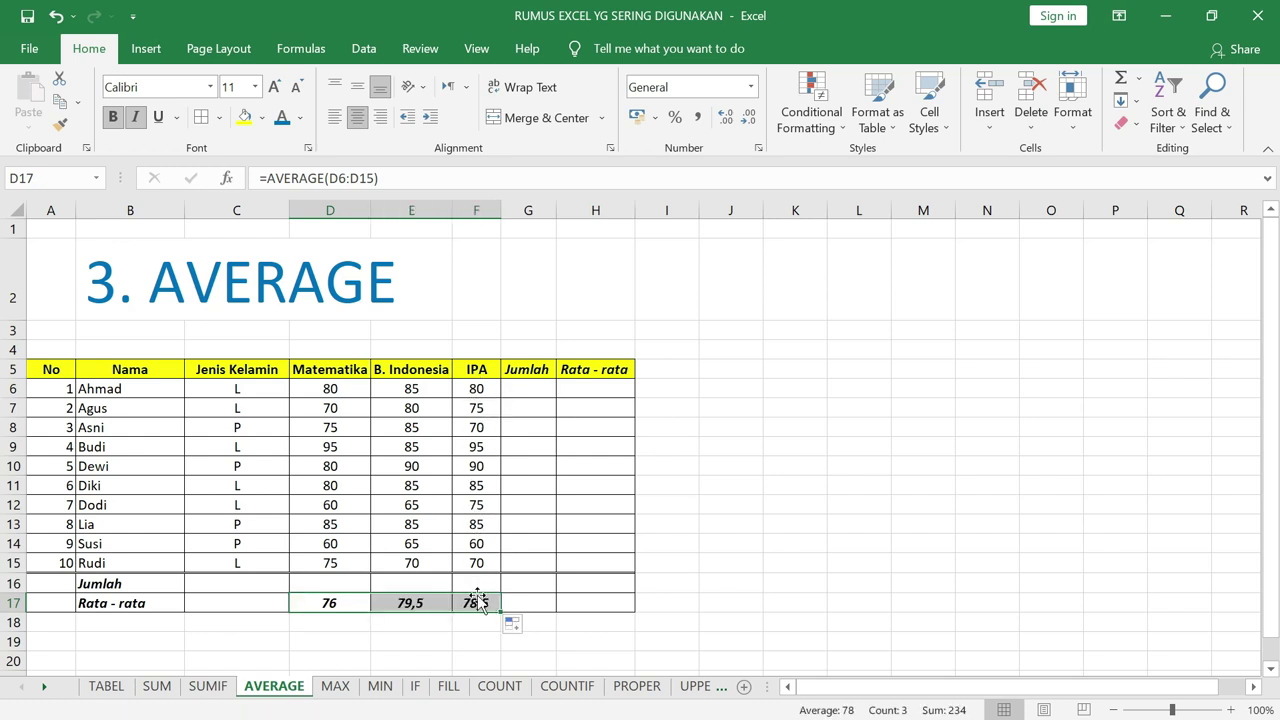
left_click(590, 390)
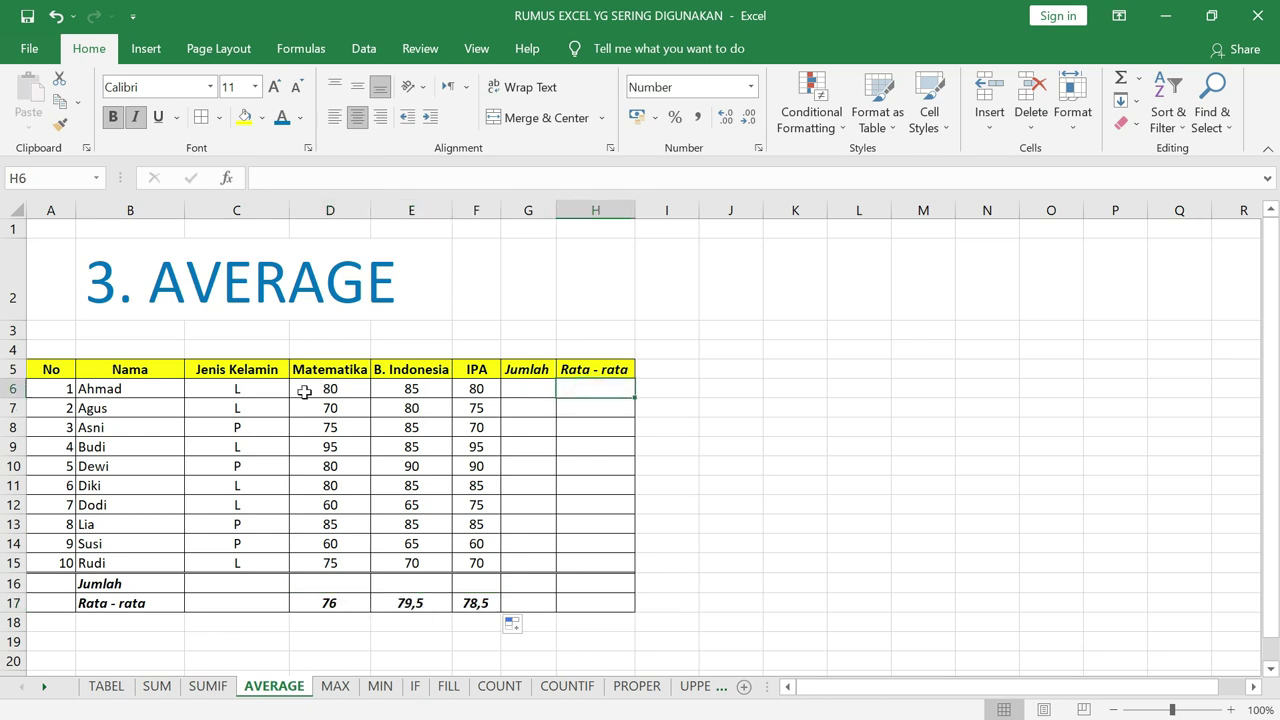
- Enter =AVERAGE(D6:F6) in H6 and fill it down to H15 for every student
type("=aver")
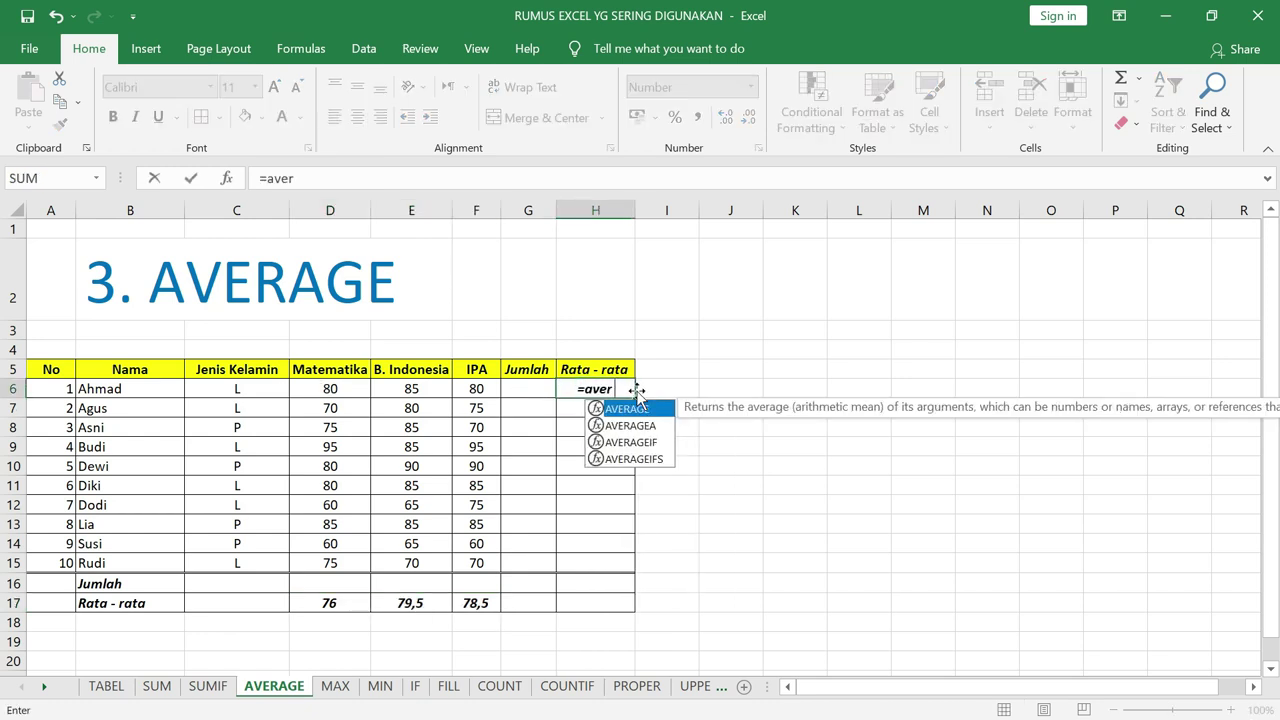
type("age(")
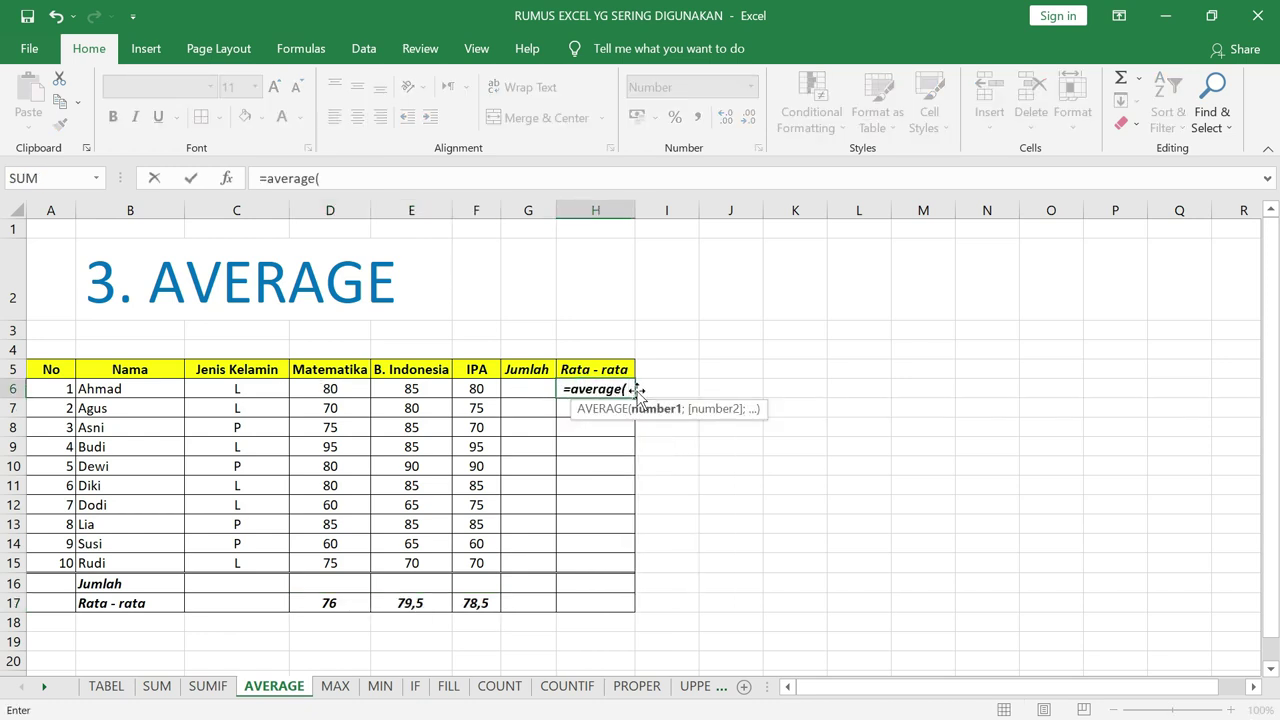
left_click_drag(322, 389, 487, 388)
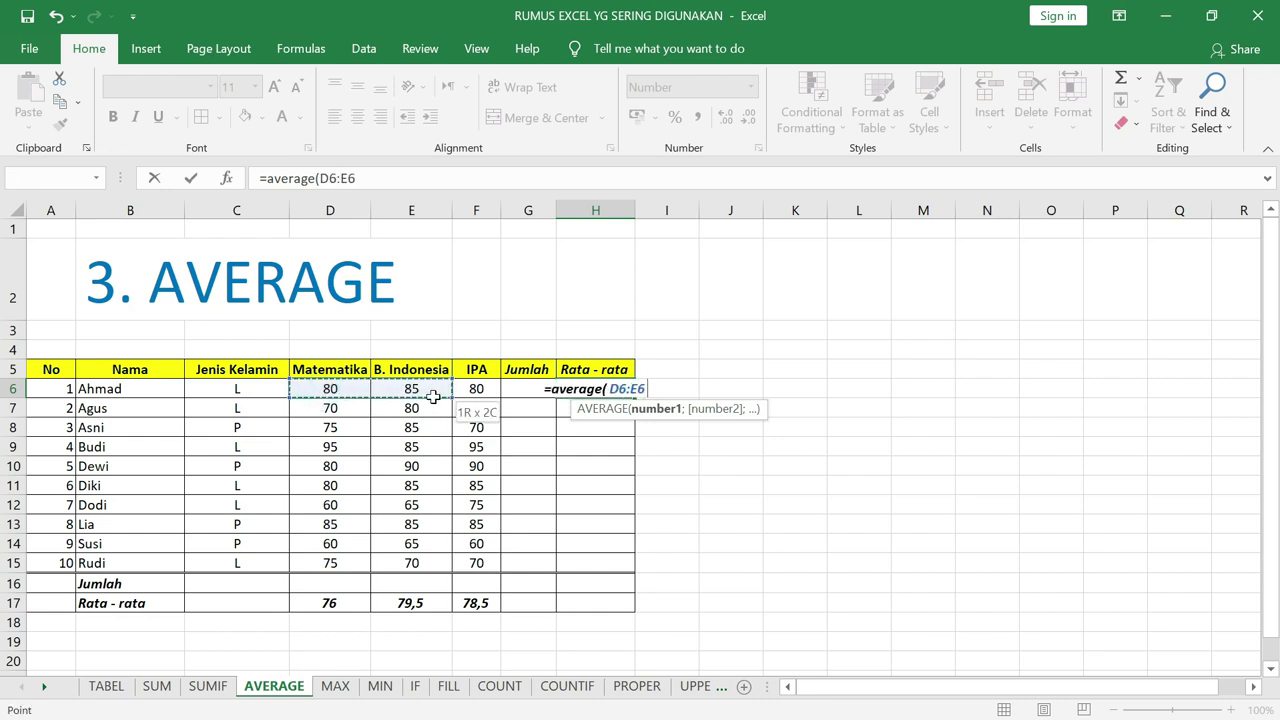
type(")")
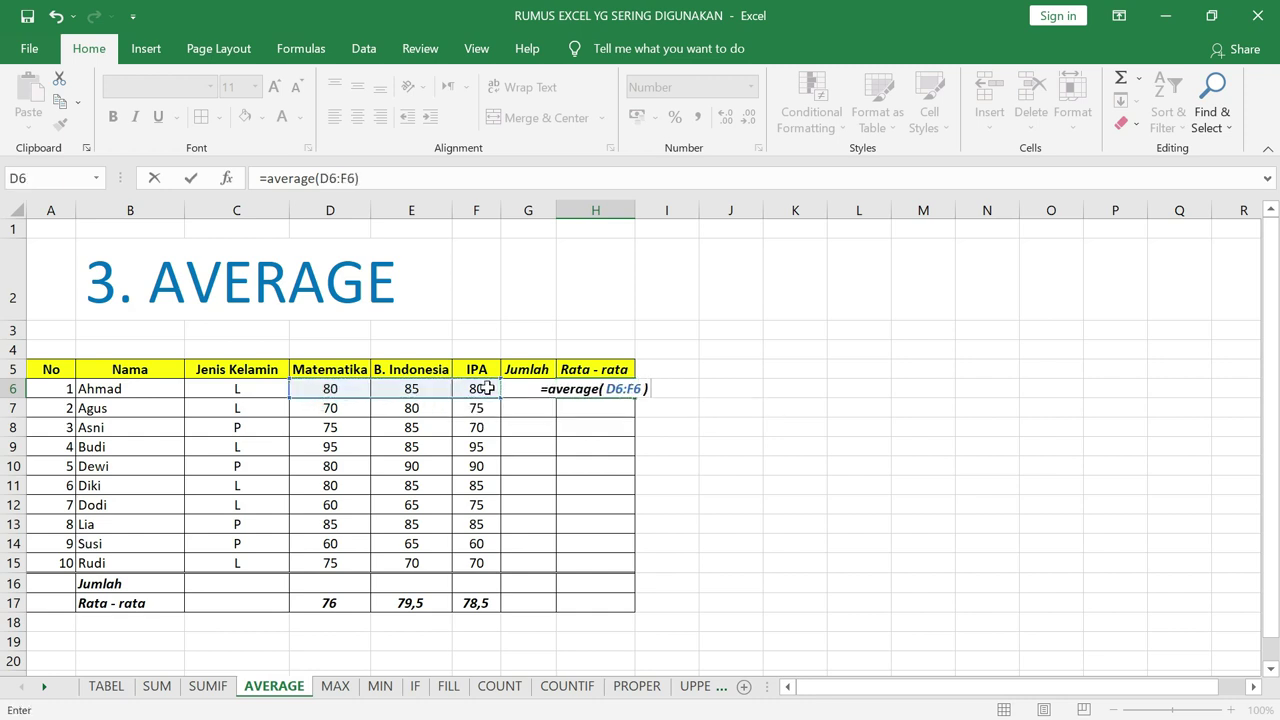
key("Return")
left_click(628, 388)
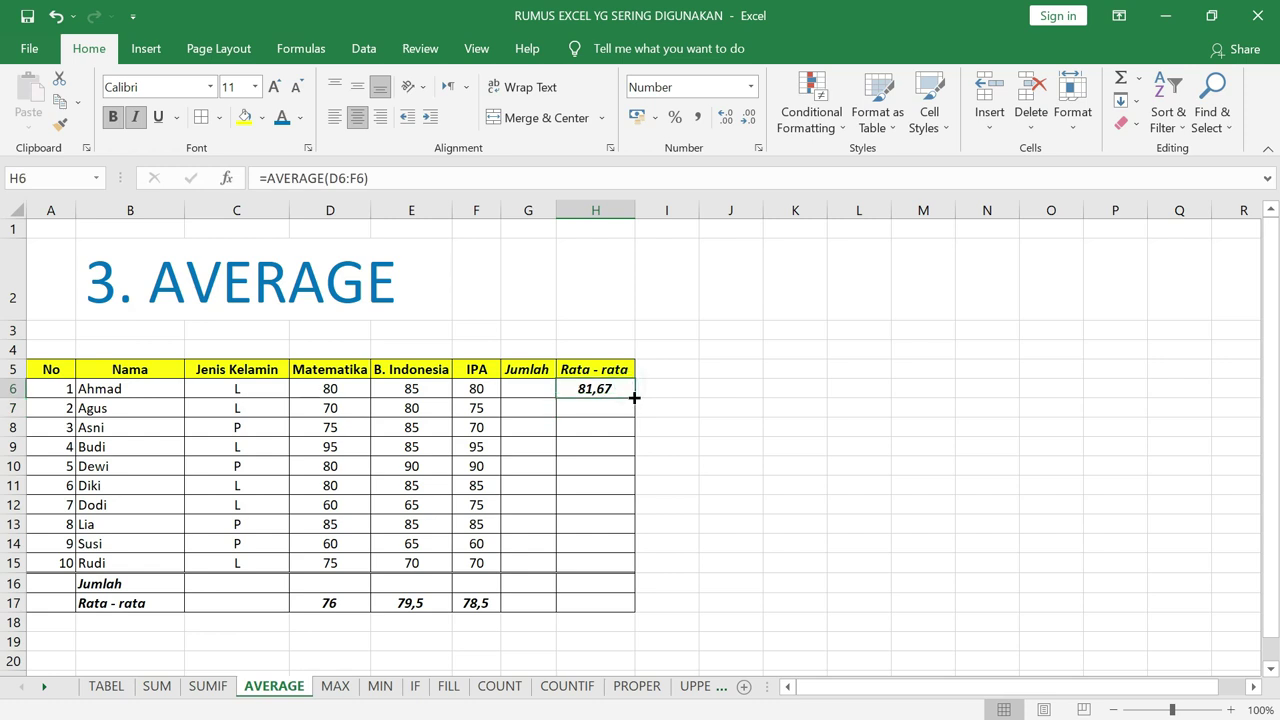
left_click_drag(634, 397, 638, 570)
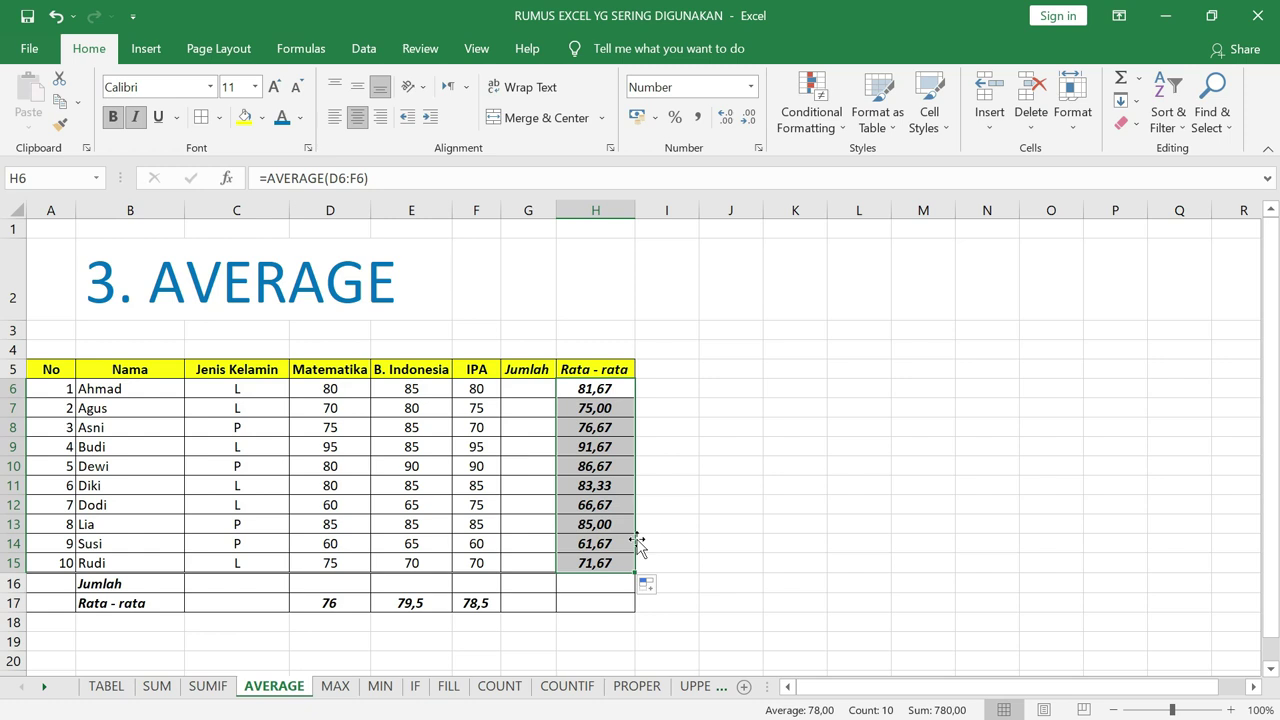
- Format the subject averages in D17:F17 as Number with one decimal place
left_click_drag(329, 604, 480, 604)
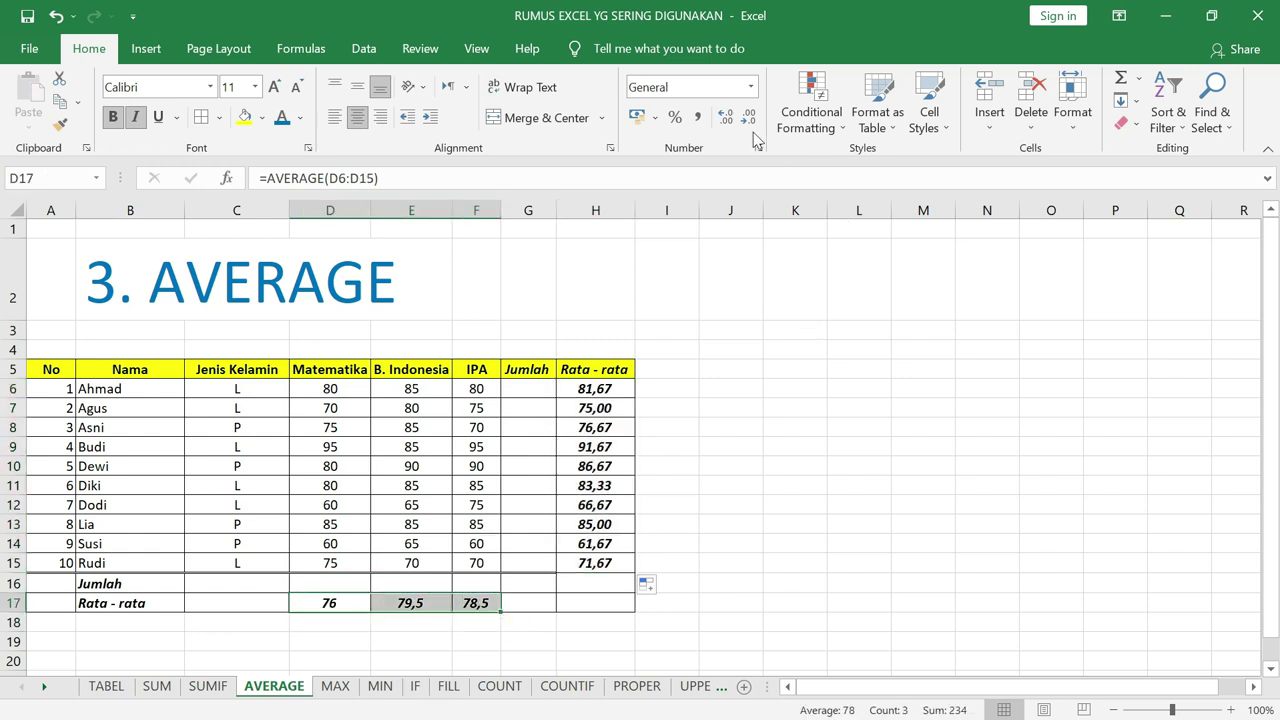
left_click(726, 117)
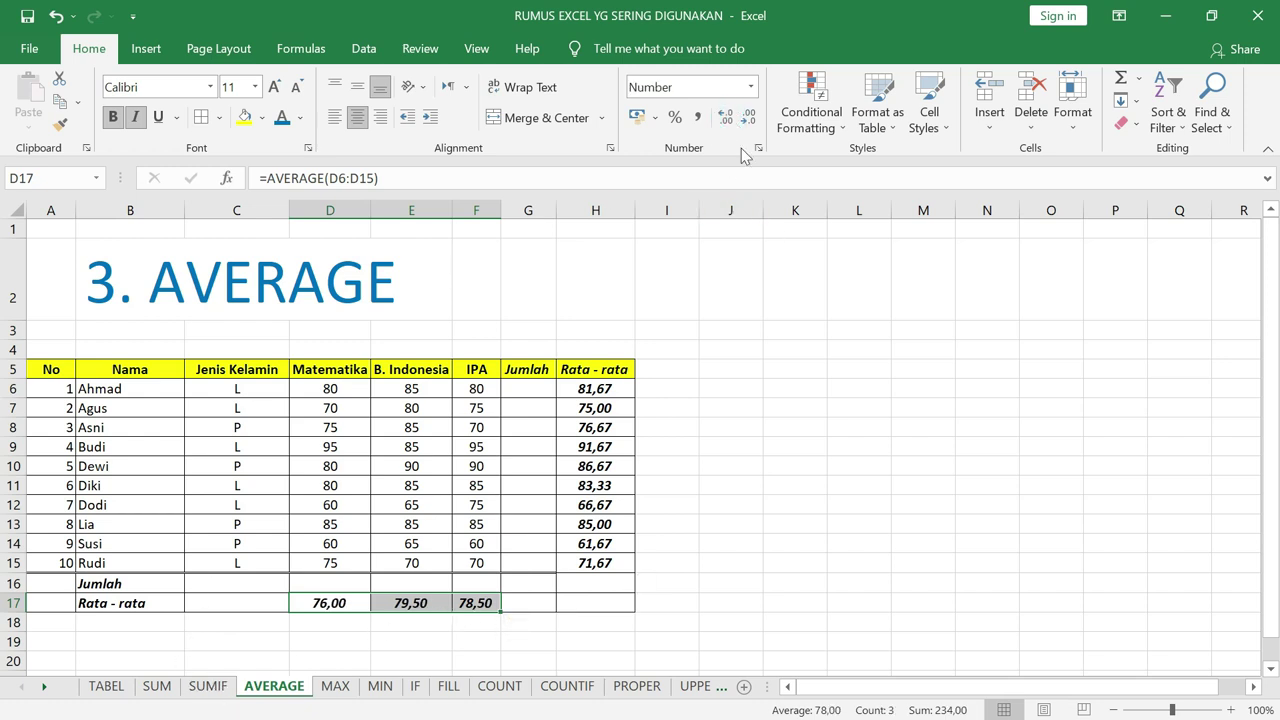
left_click(747, 116)
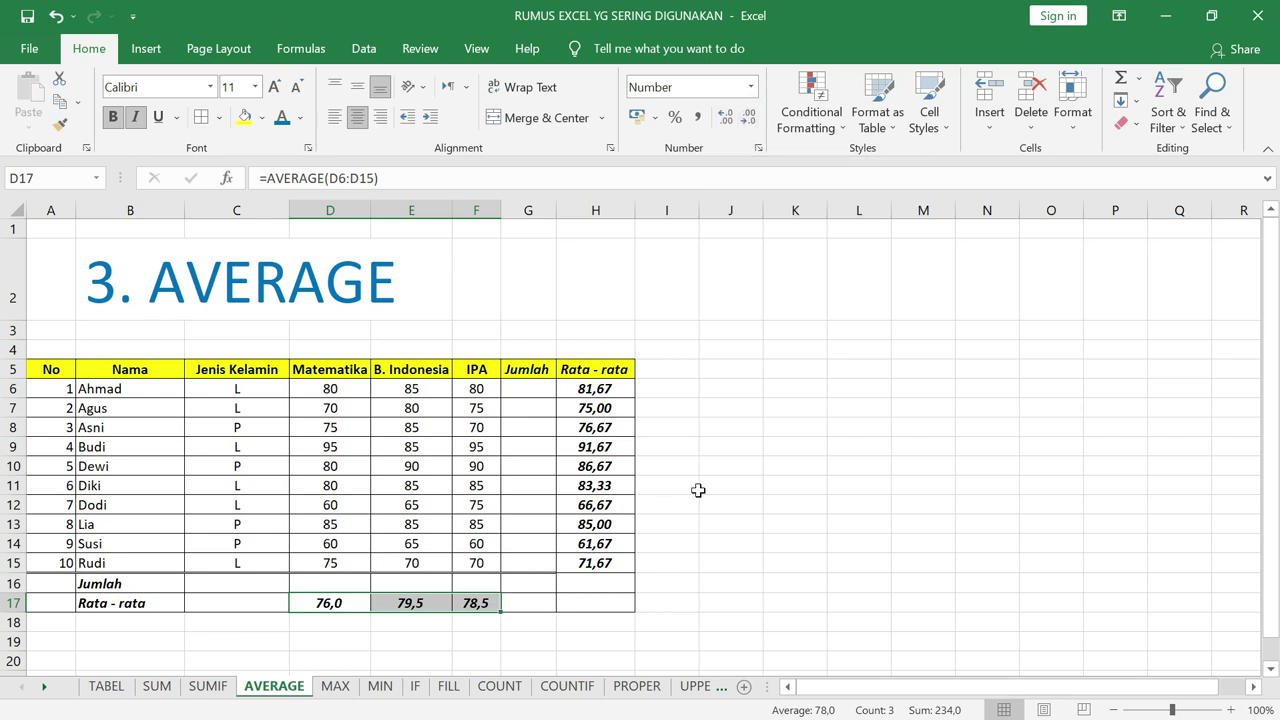
- On the MAX sheet, enter =MAX(D4:D13) in D16 and confirm it returns 95
left_click(338, 690)
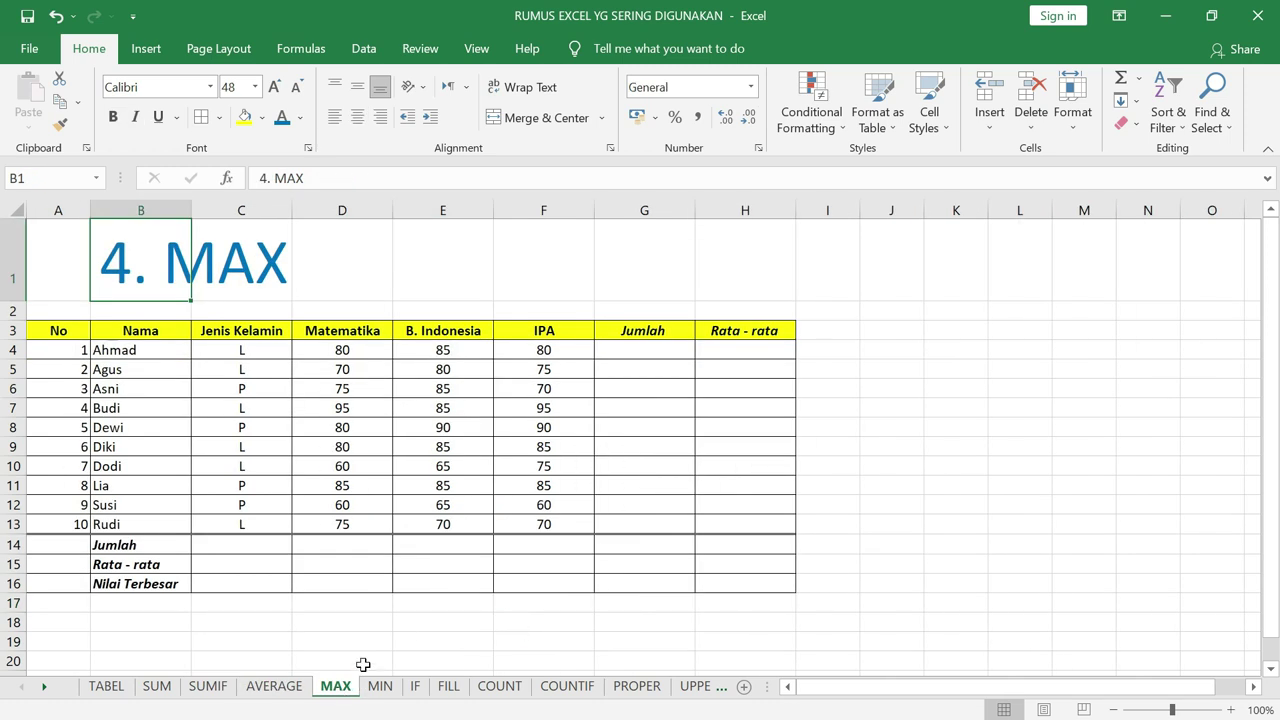
left_click(346, 586)
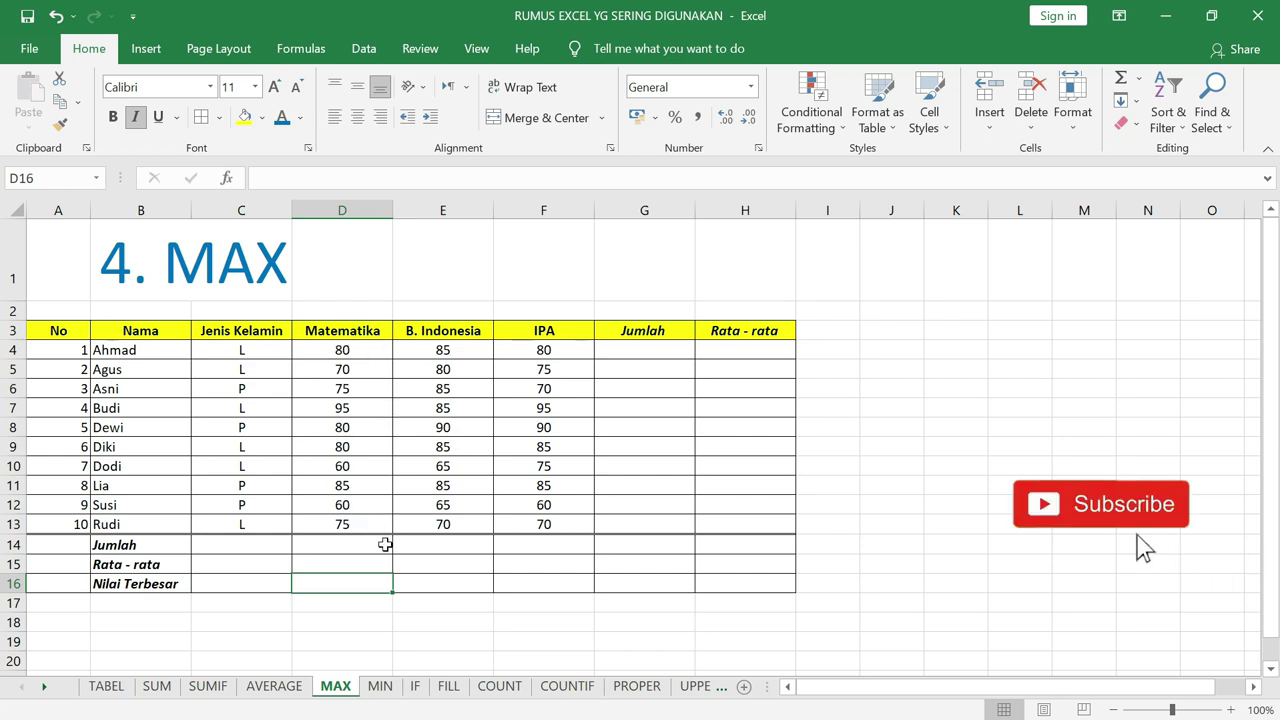
type("=")
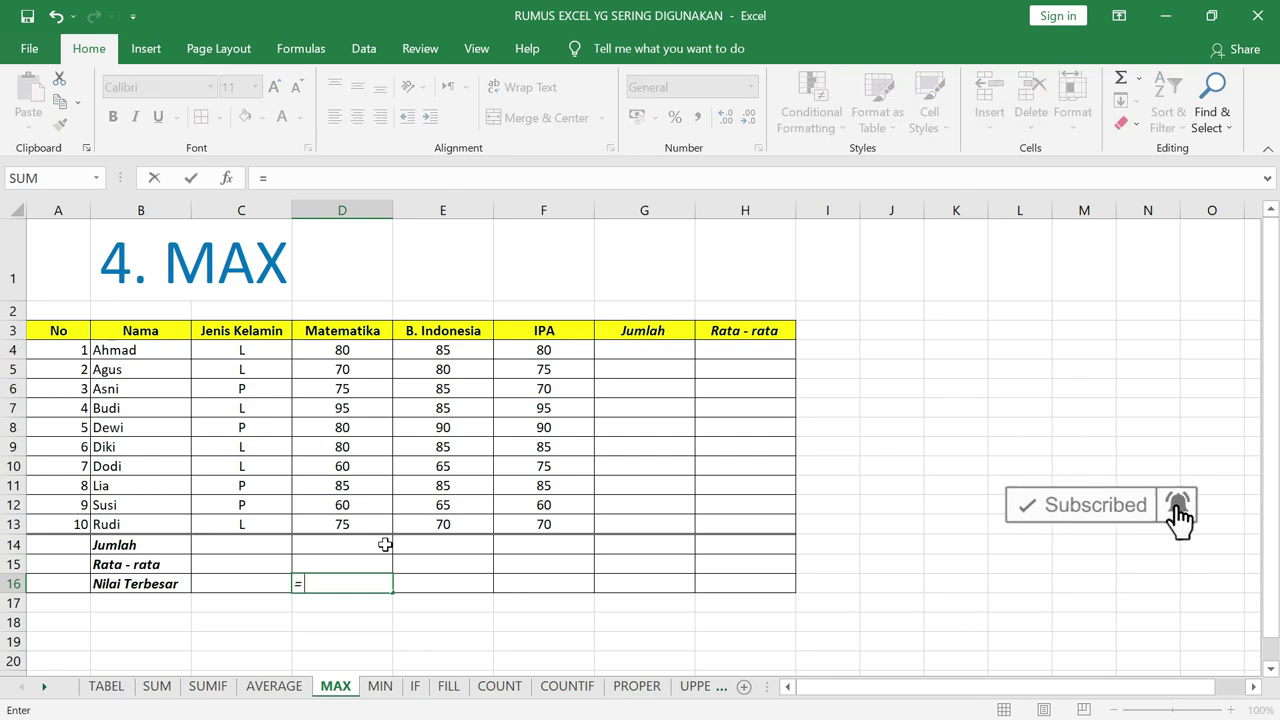
type("max")
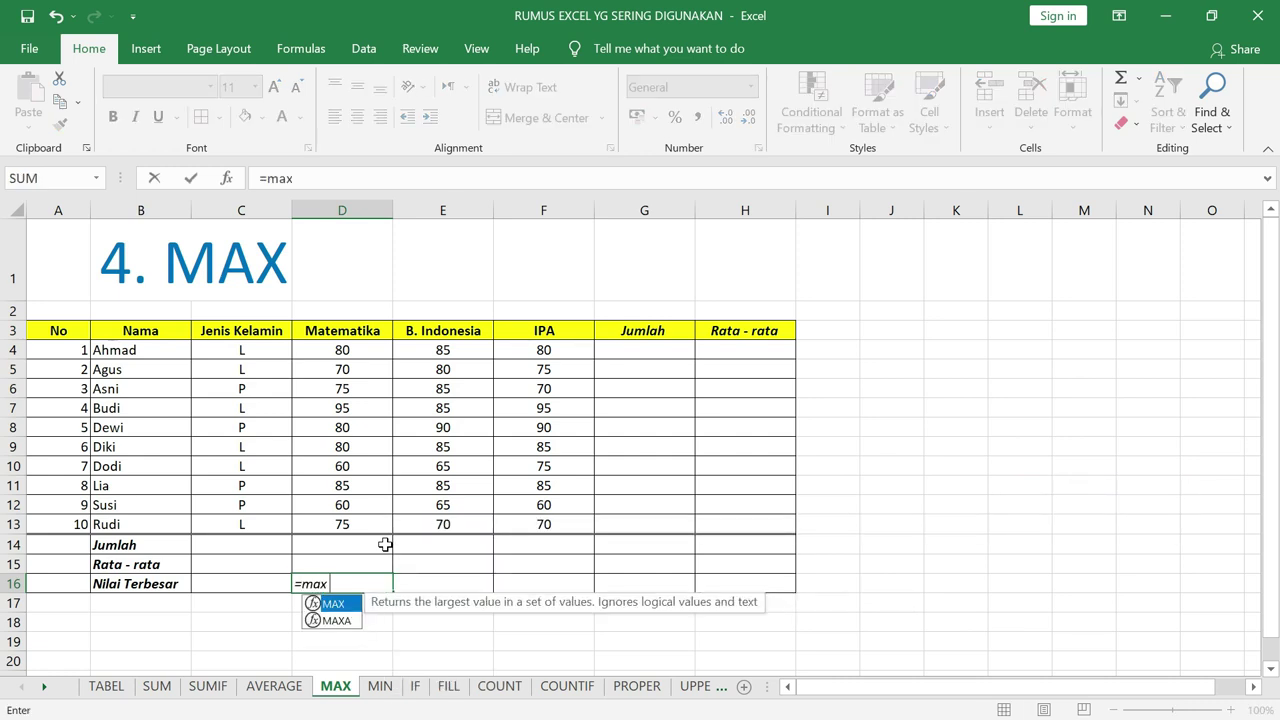
type("(")
mouse_move(343, 352)
left_mouse_down()
mouse_move(362, 450)
mouse_move(358, 527)
left_mouse_up()
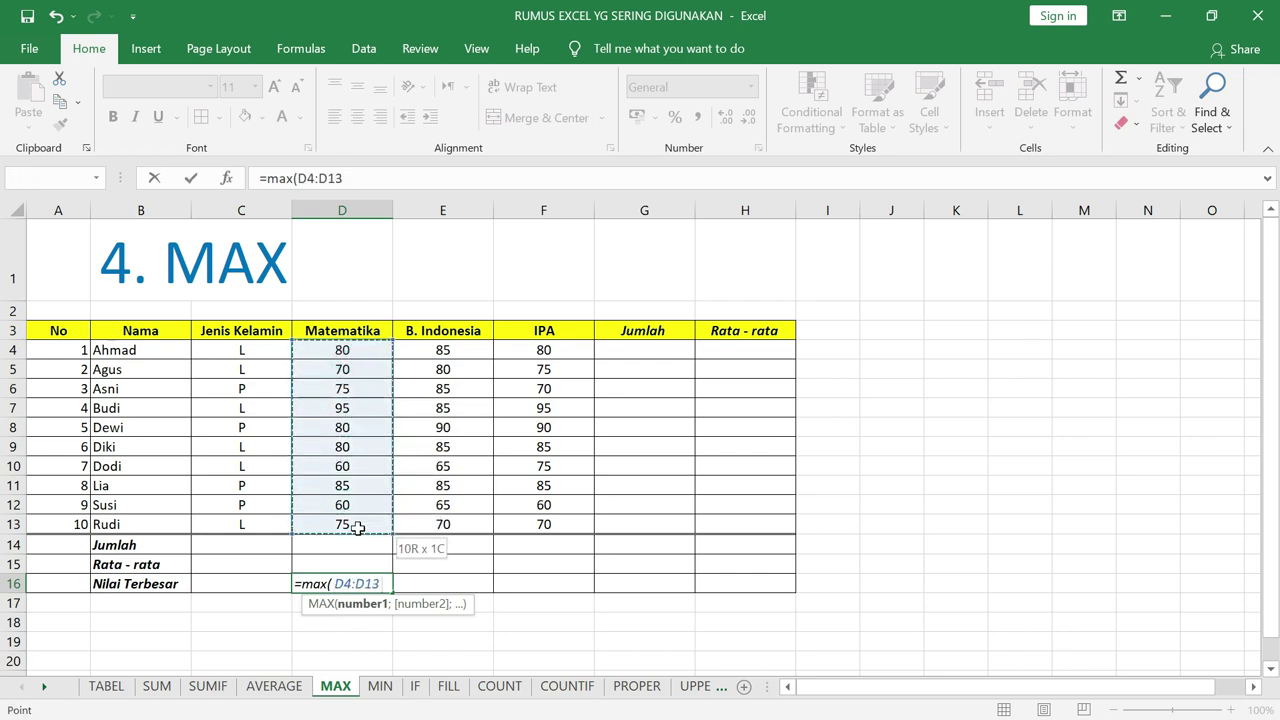
type(")")
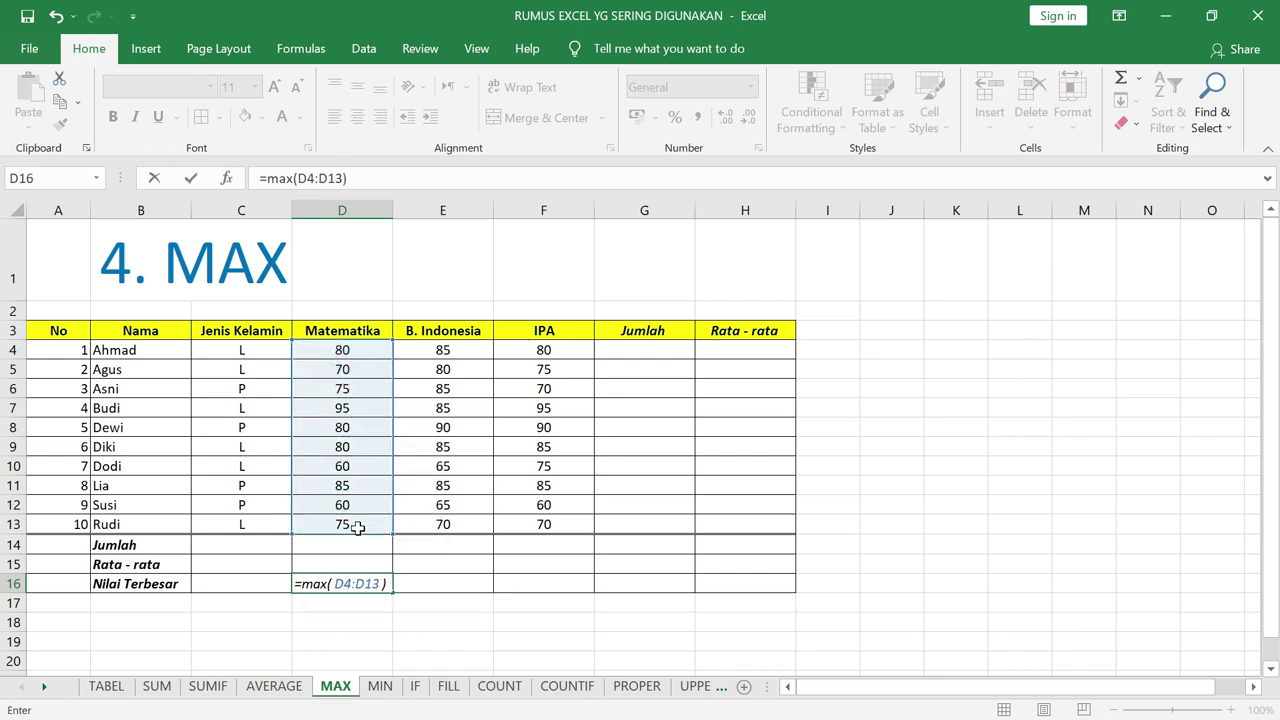
key("Return")
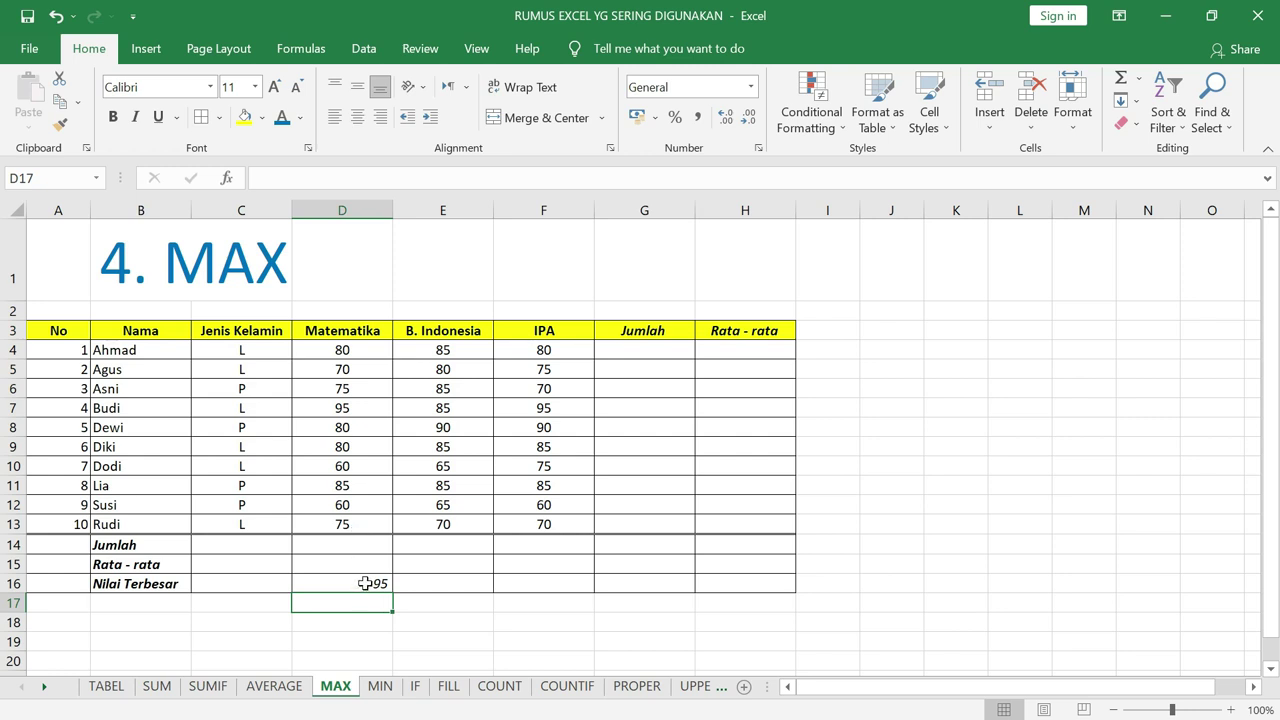
left_click(363, 582)
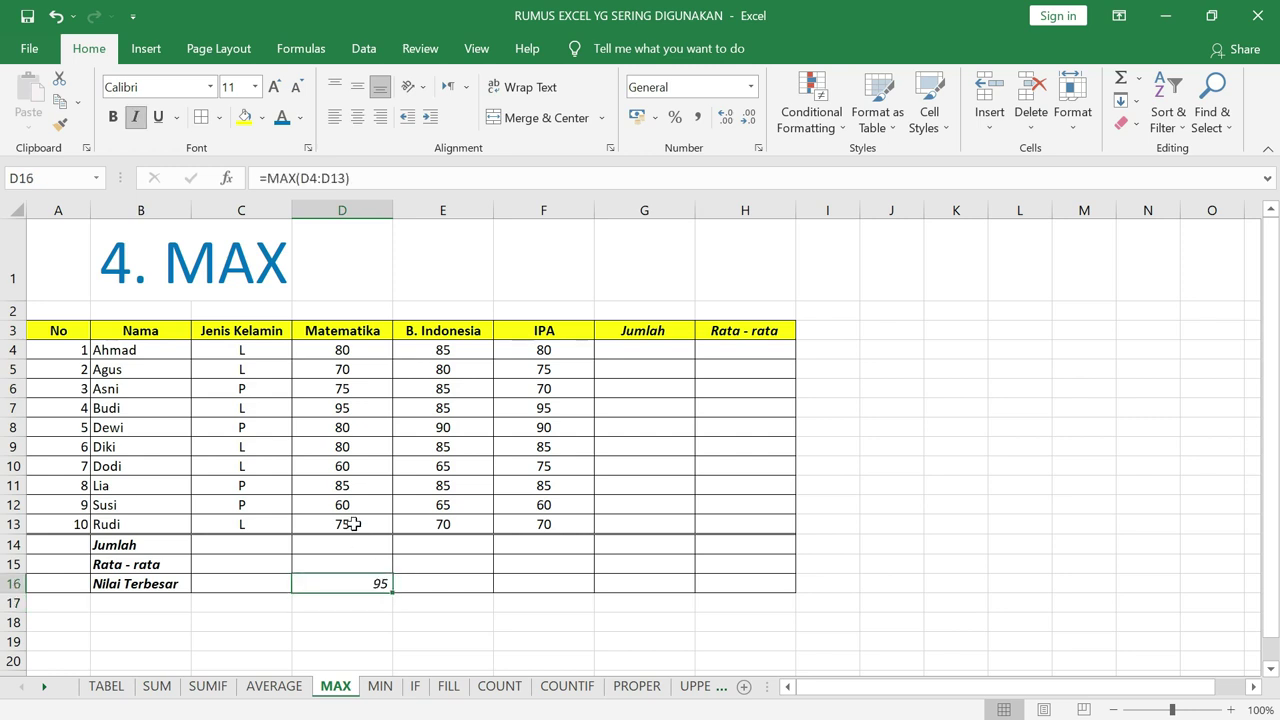
left_click(363, 406)
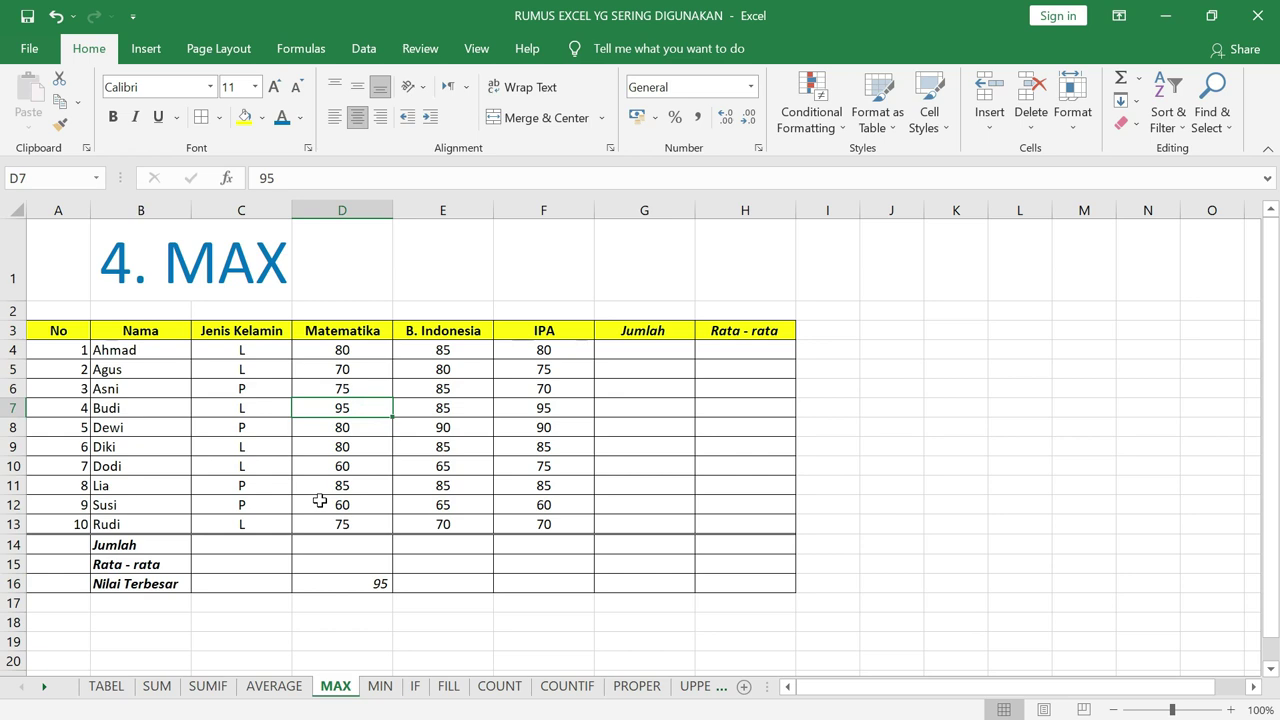
- Copy the MAX formula across to F16, checking the 90 and 95 results
left_click(372, 579)
left_click_drag(393, 592, 581, 583)
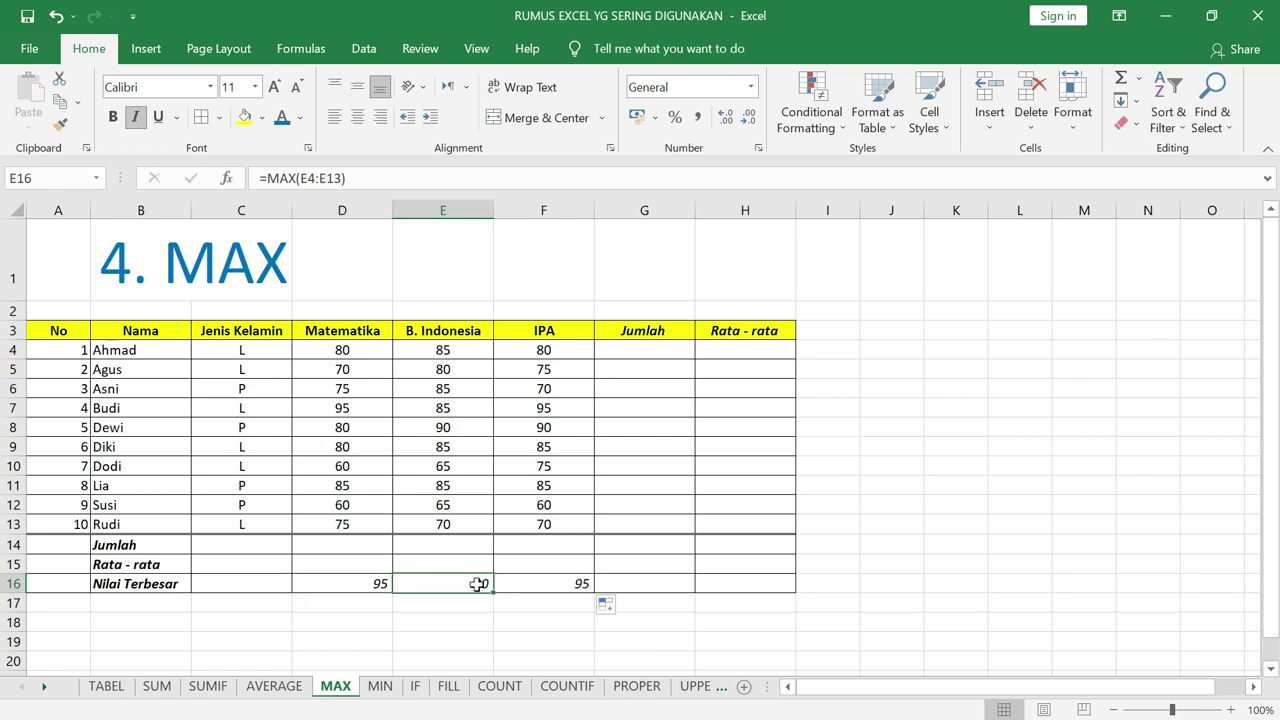
left_click(465, 427)
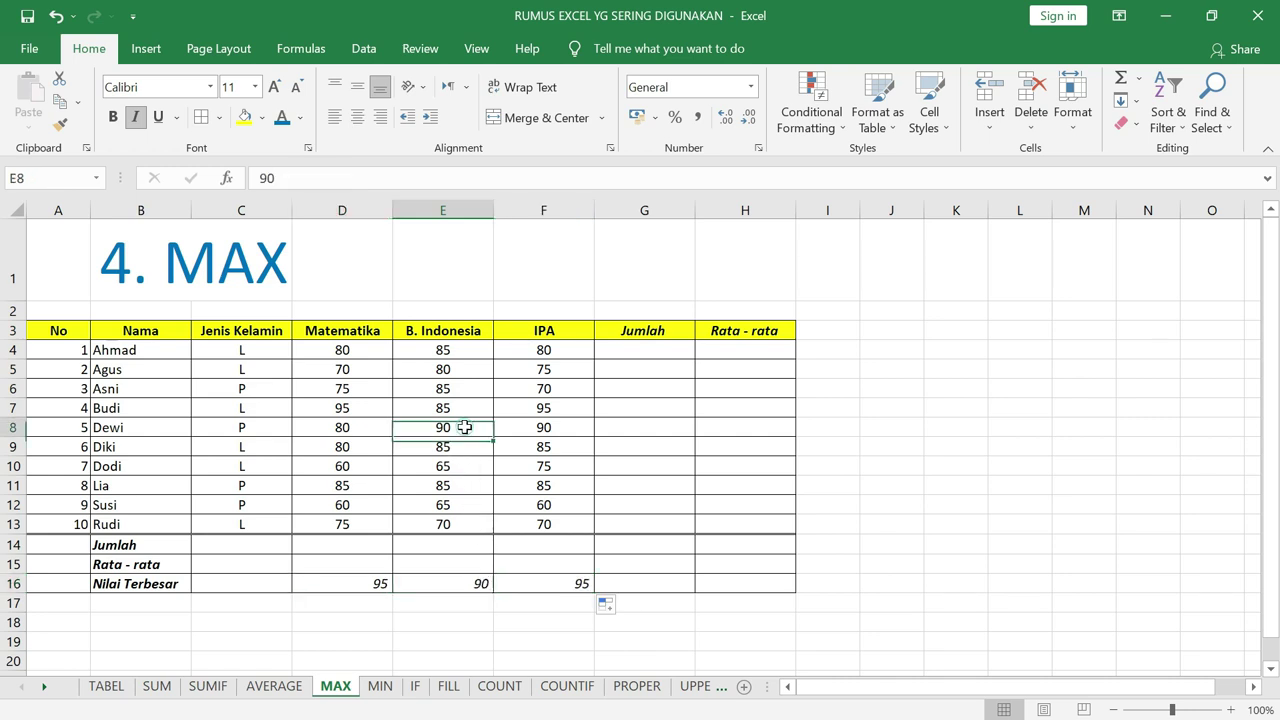
key("ctrl+c")
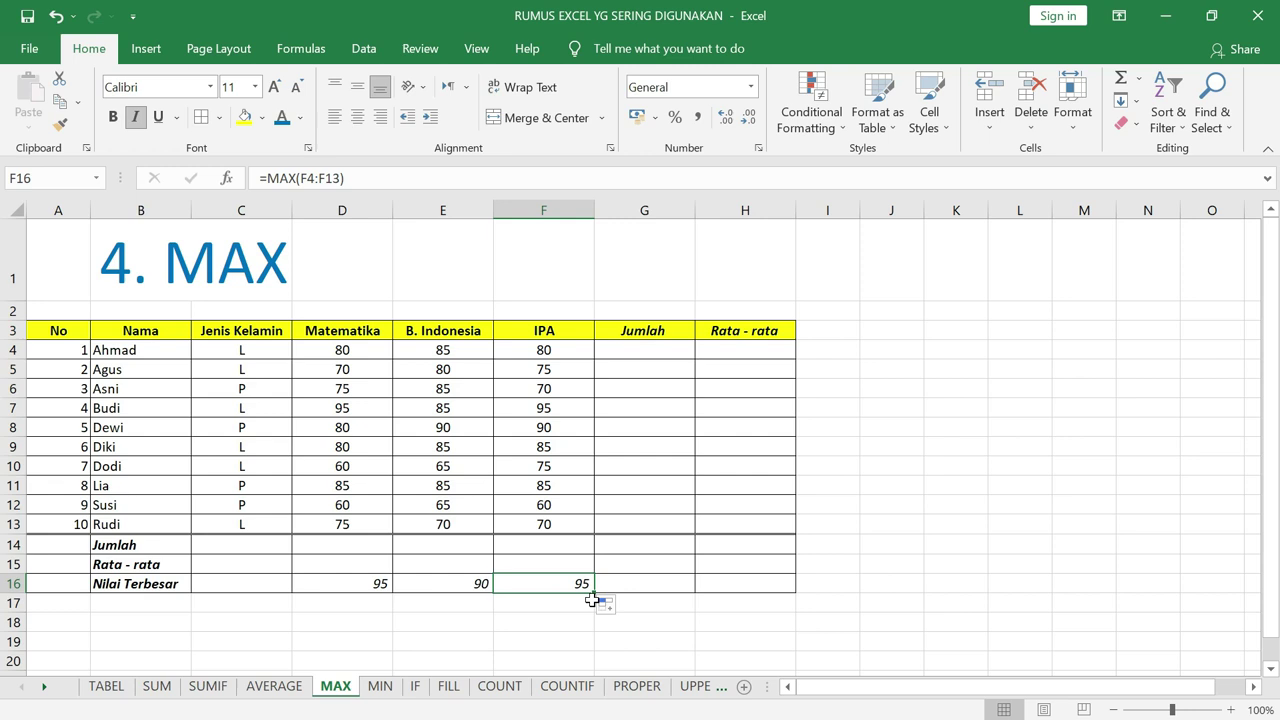
left_click(563, 408)
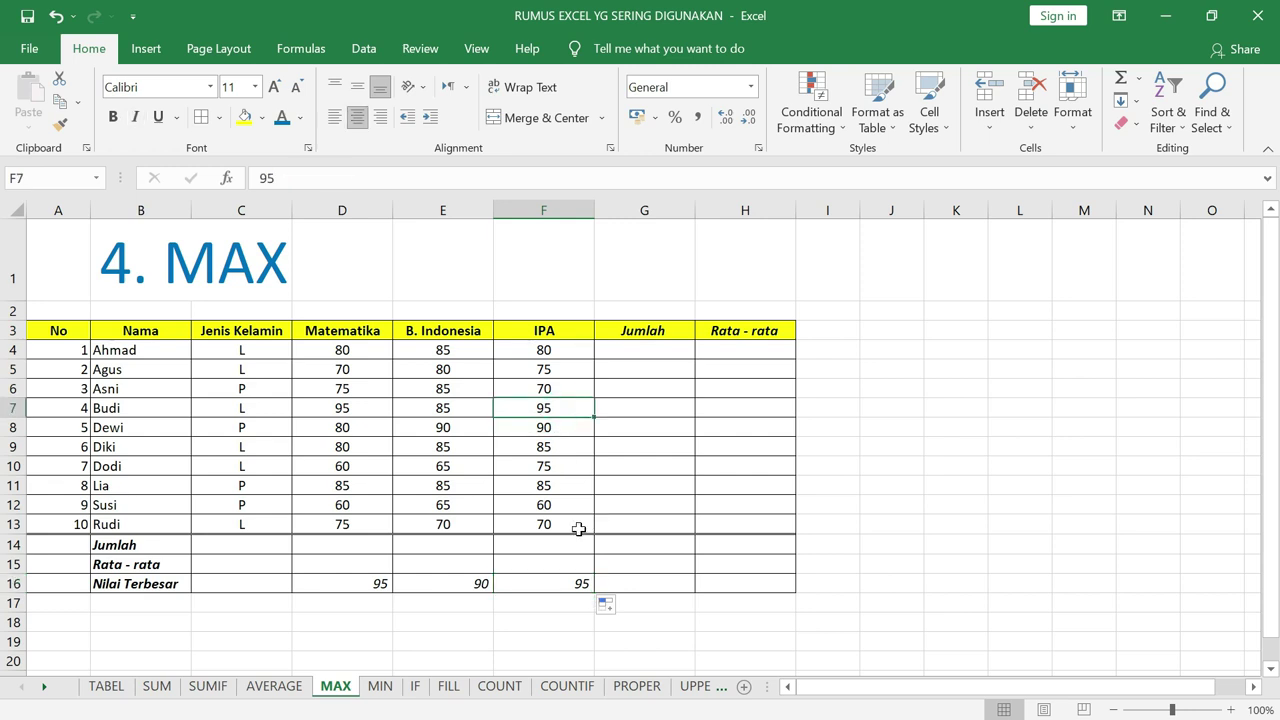
left_click(1046, 522)
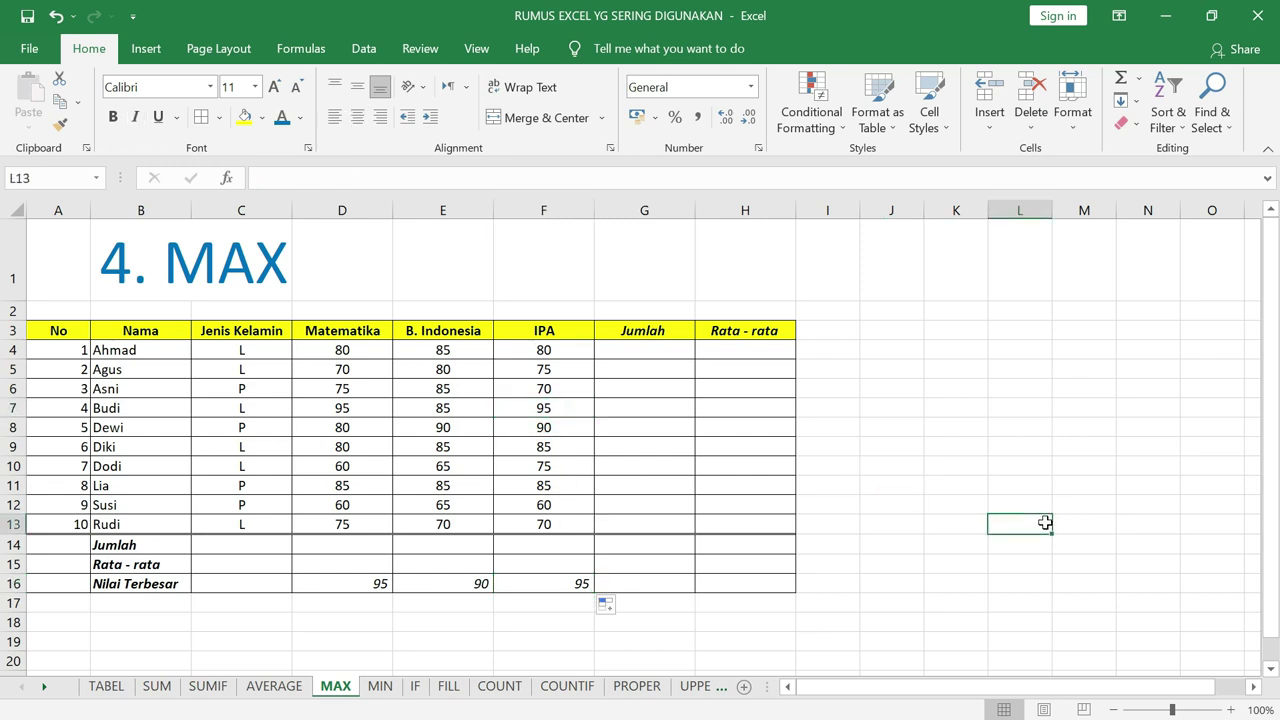
- On the MIN sheet, enter =MIN(E4:E13) in E17, verify 60, and copy it across
left_click(381, 686)
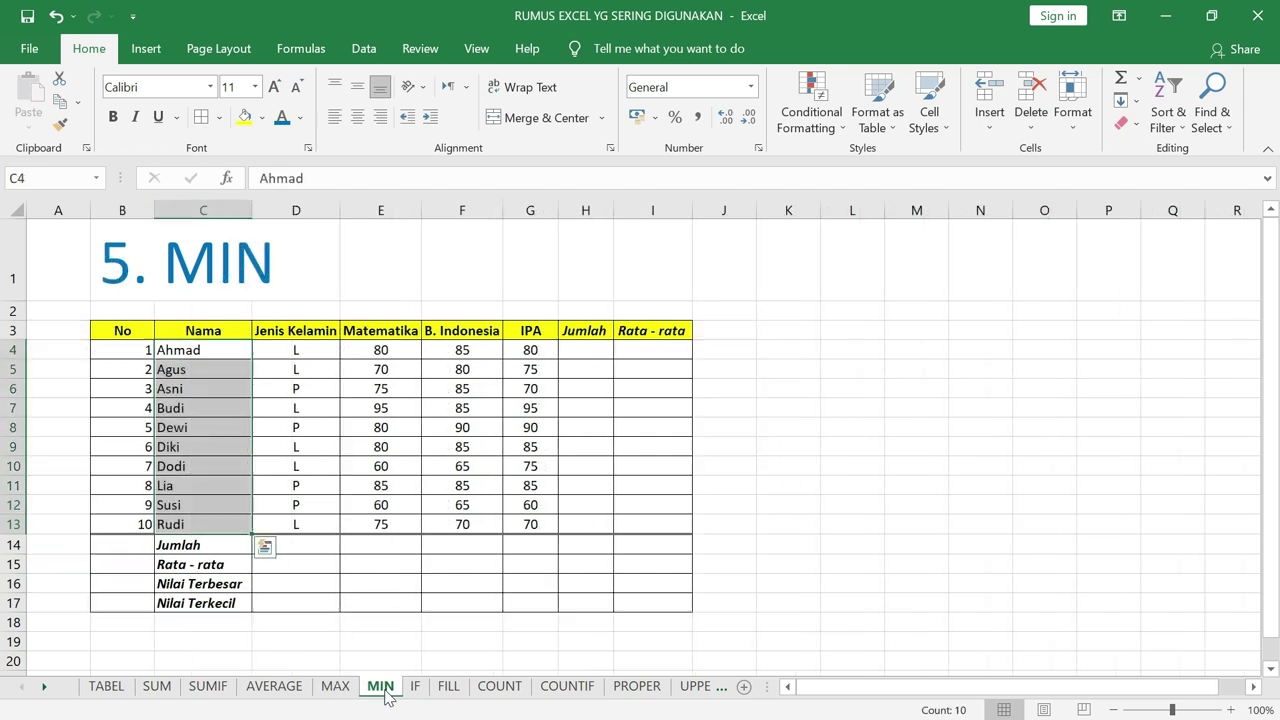
left_click(192, 350)
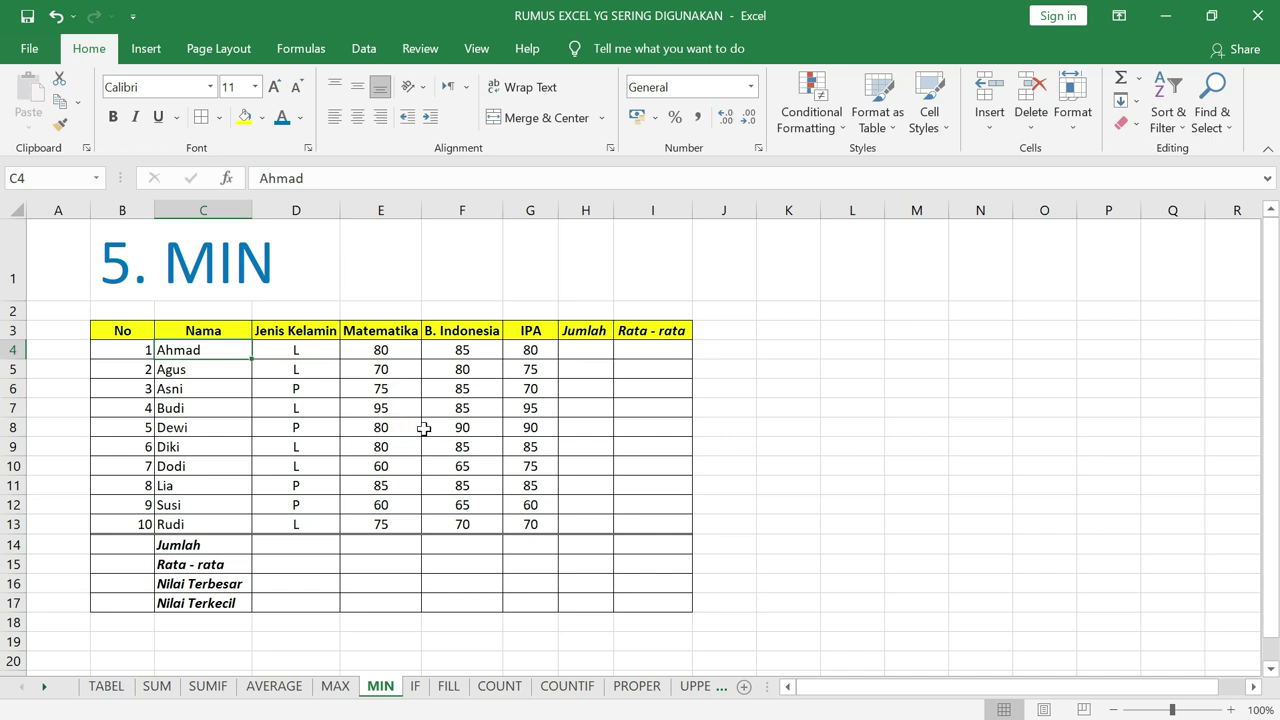
left_click(373, 603)
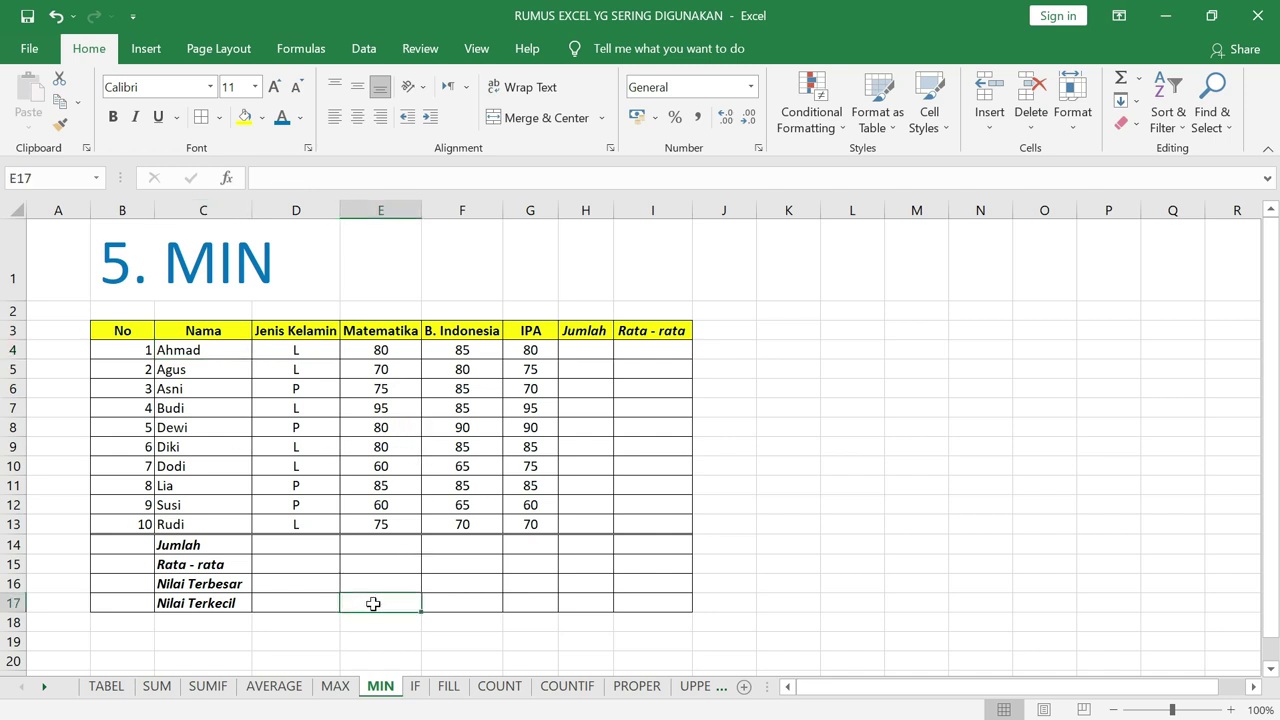
type("=")
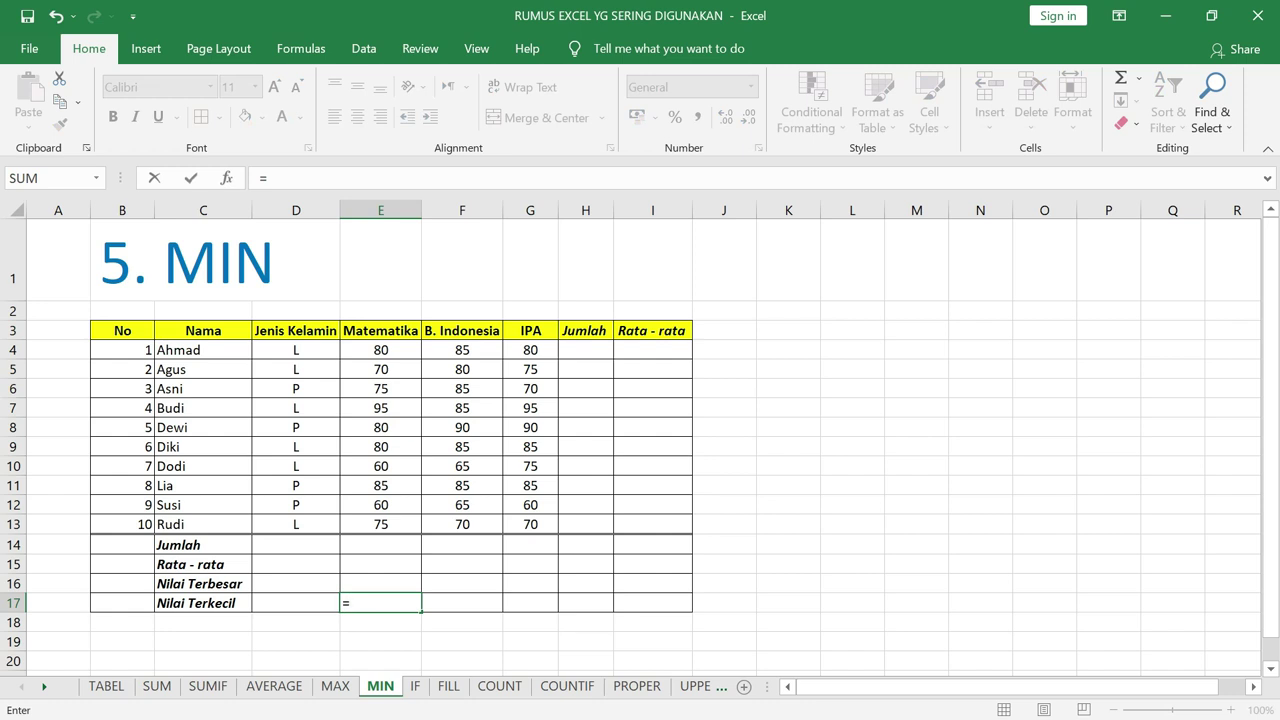
type("mi")
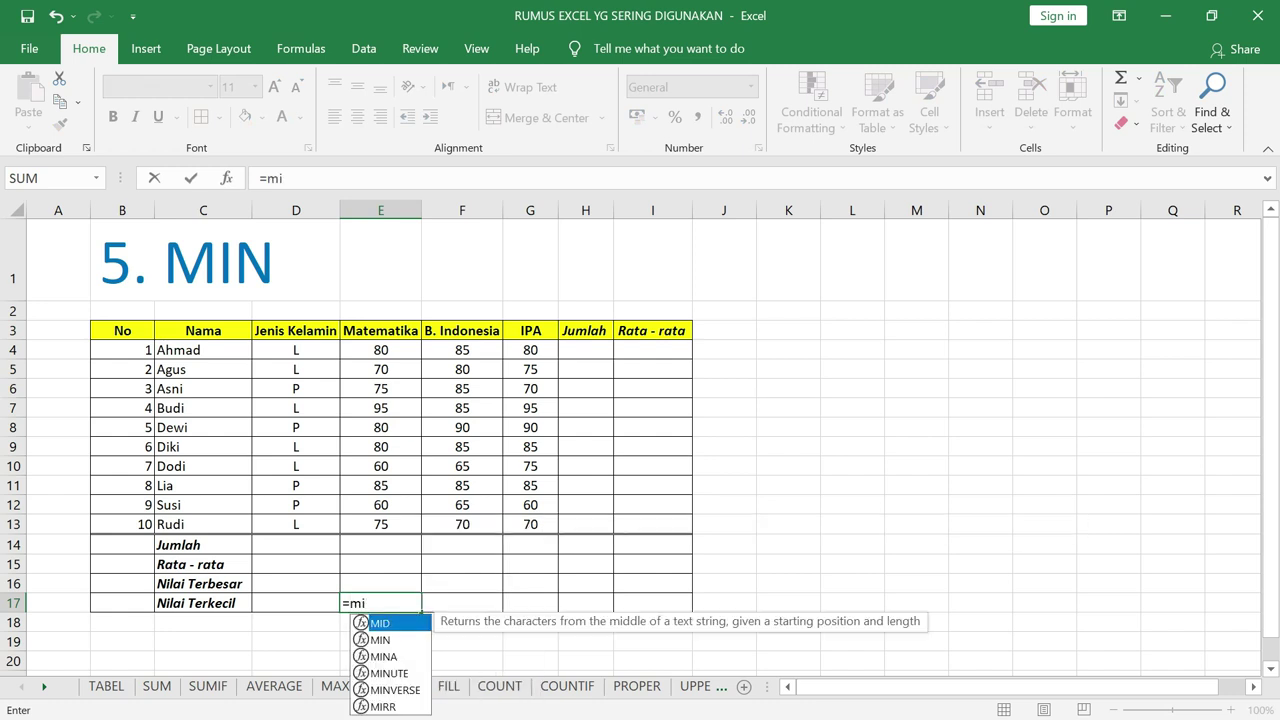
type("n(")
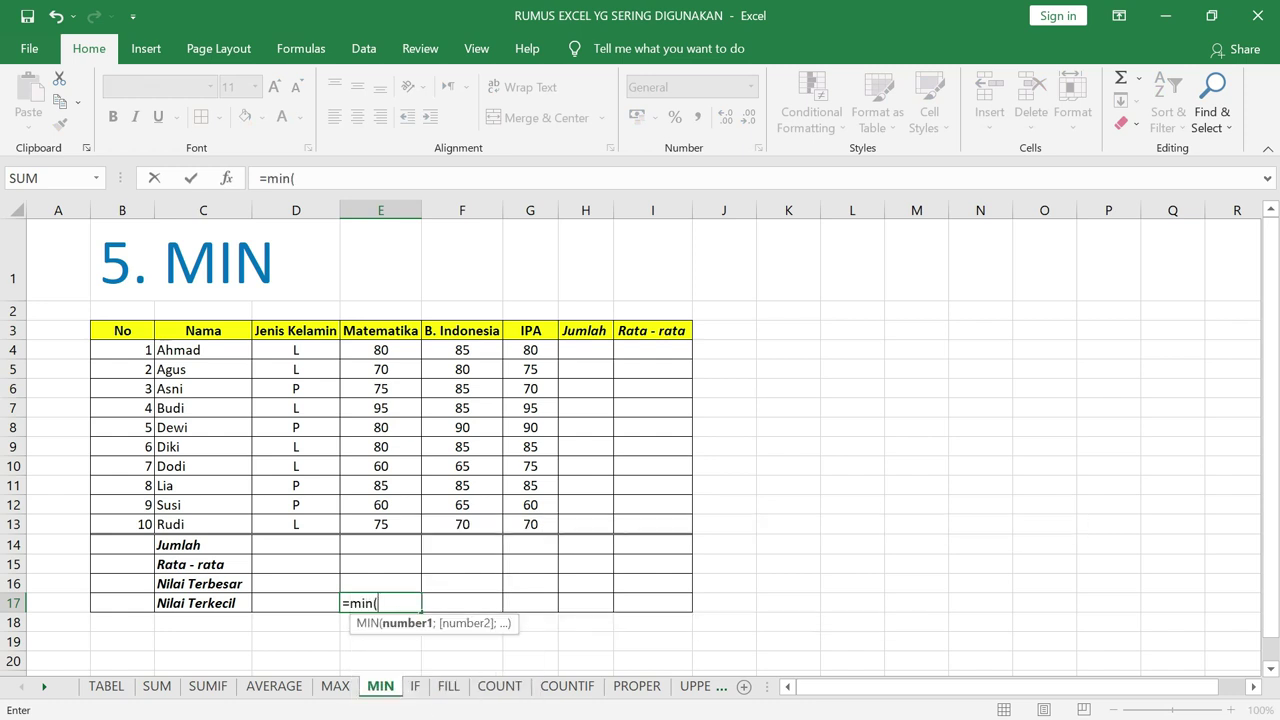
left_click_drag(386, 346, 396, 530)
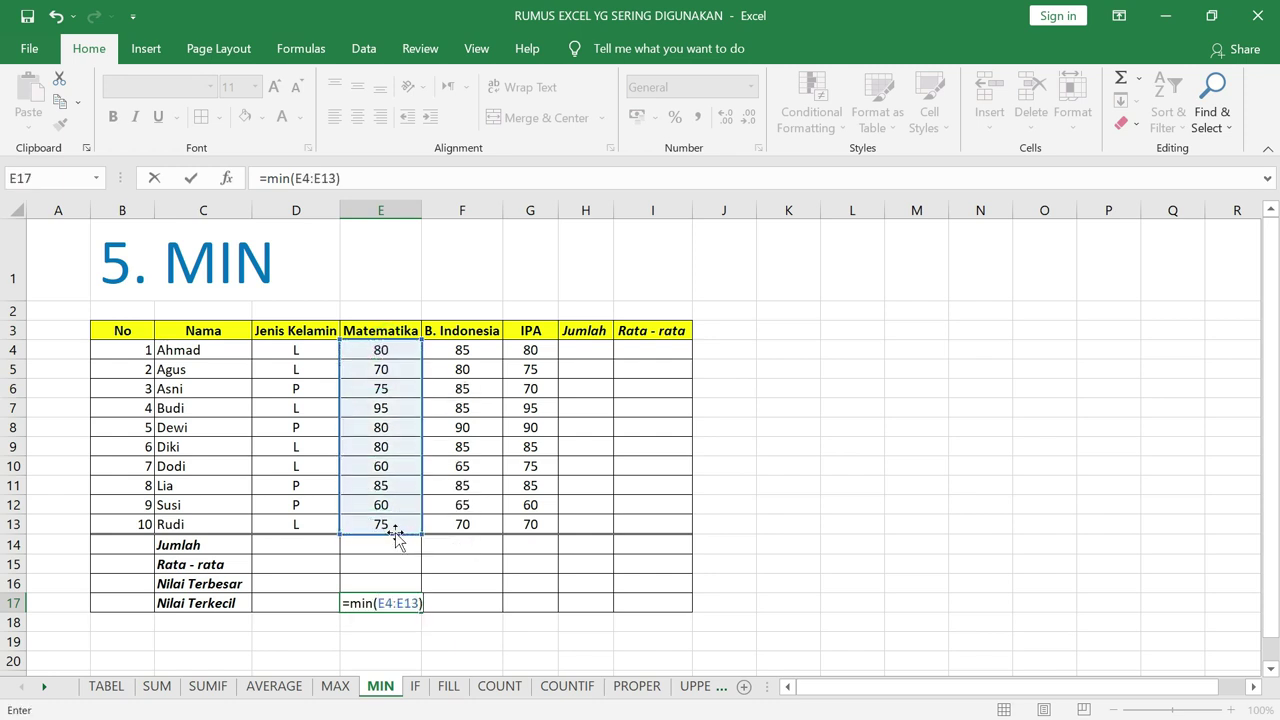
key("Return")
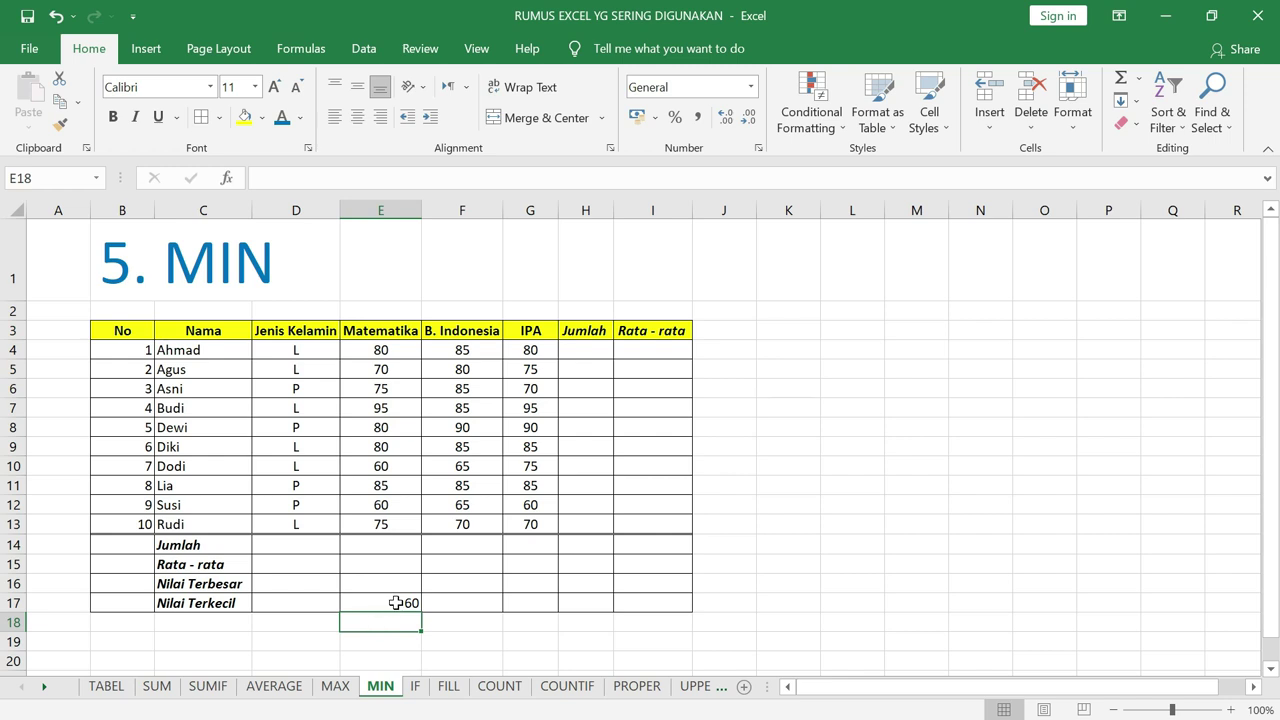
left_click(398, 603)
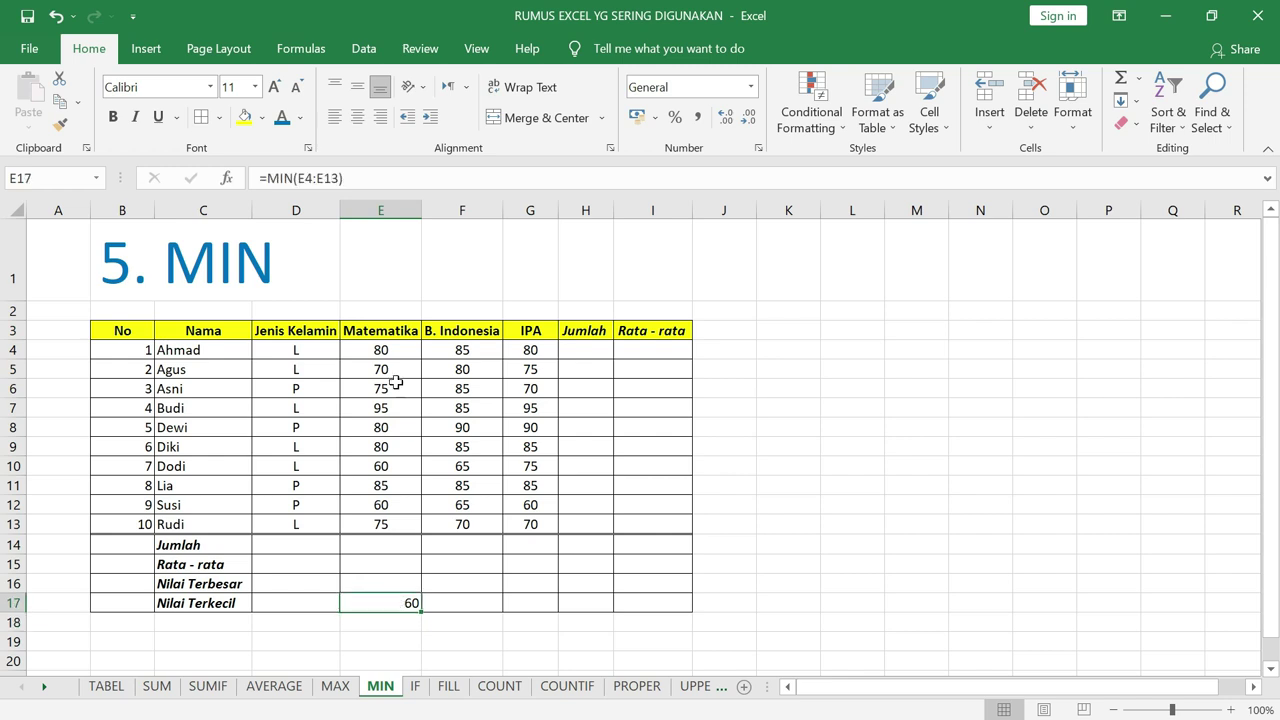
left_click(398, 505)
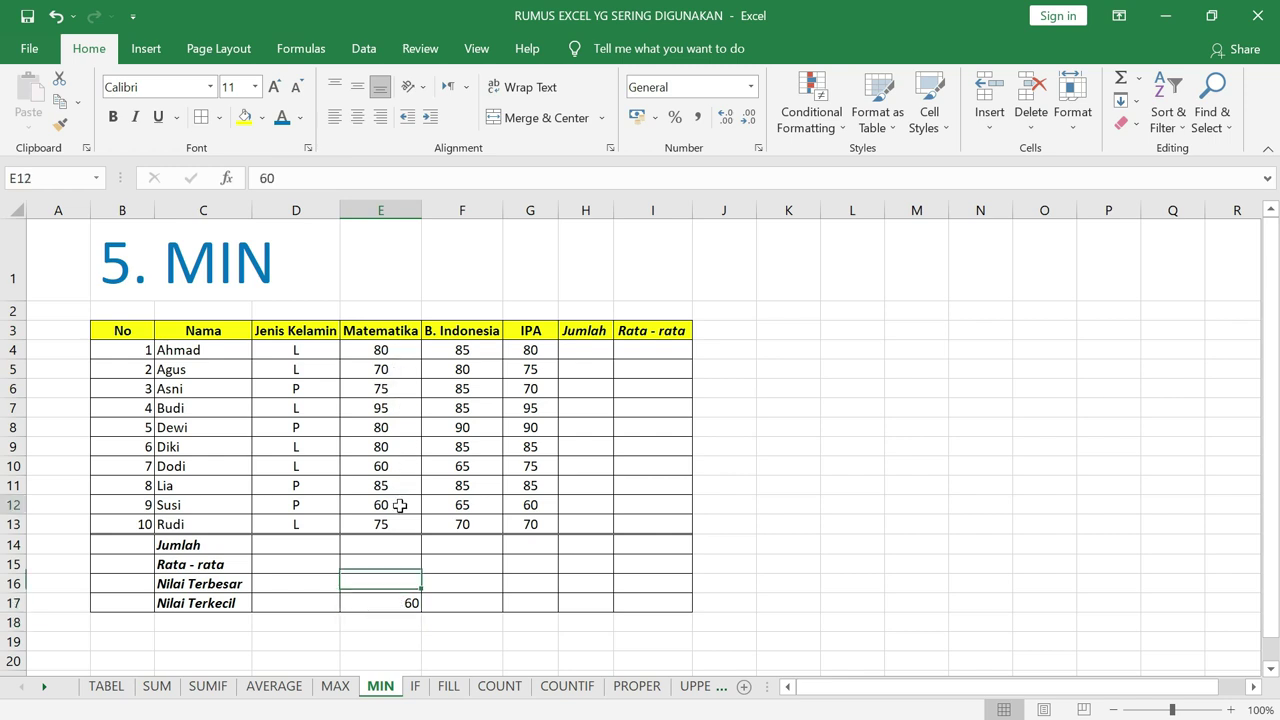
left_click(413, 603)
left_click_drag(423, 612, 555, 603)
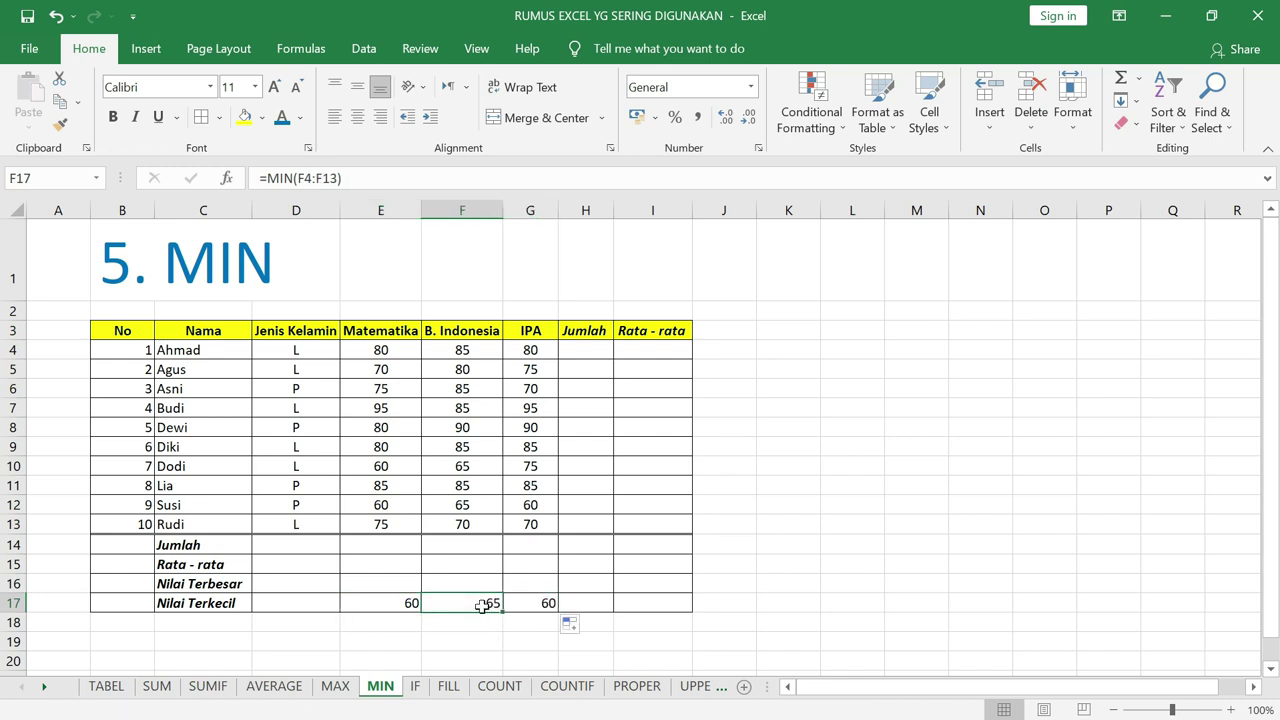
- Verify the B. Indonesia and IPA minimums against the source scores
left_click(475, 465)
left_click(474, 508)
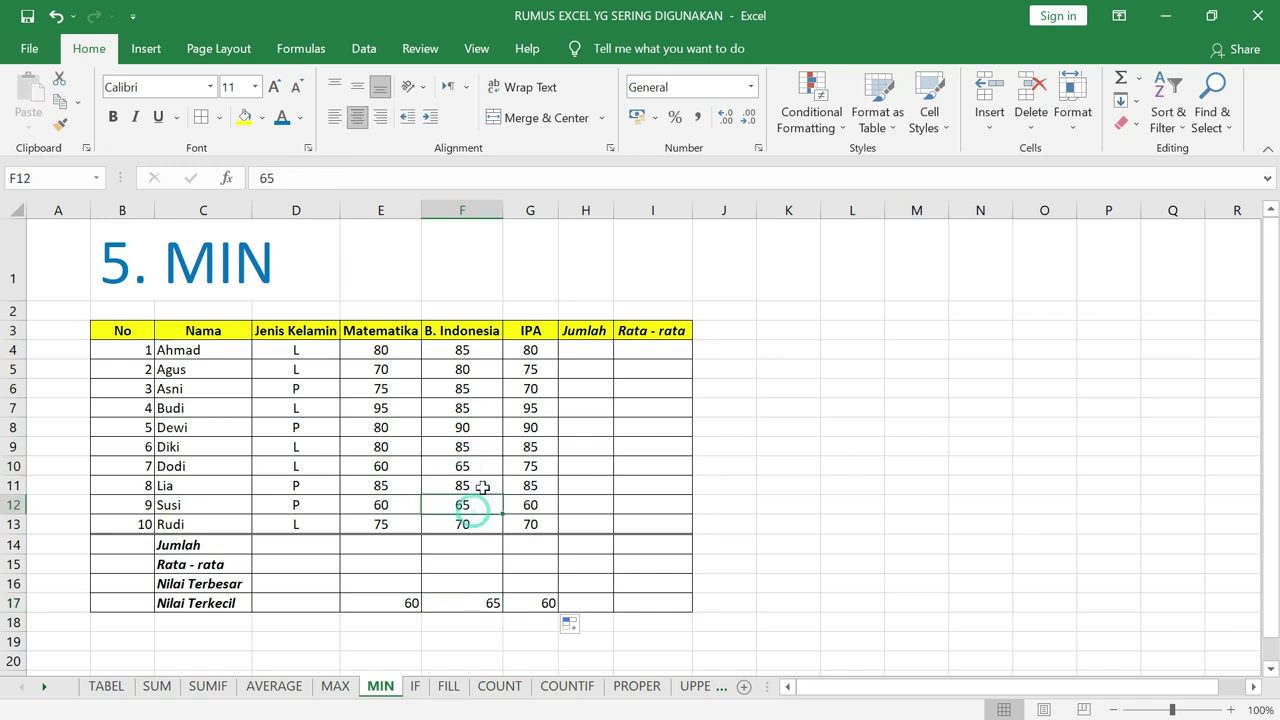
left_click(542, 606)
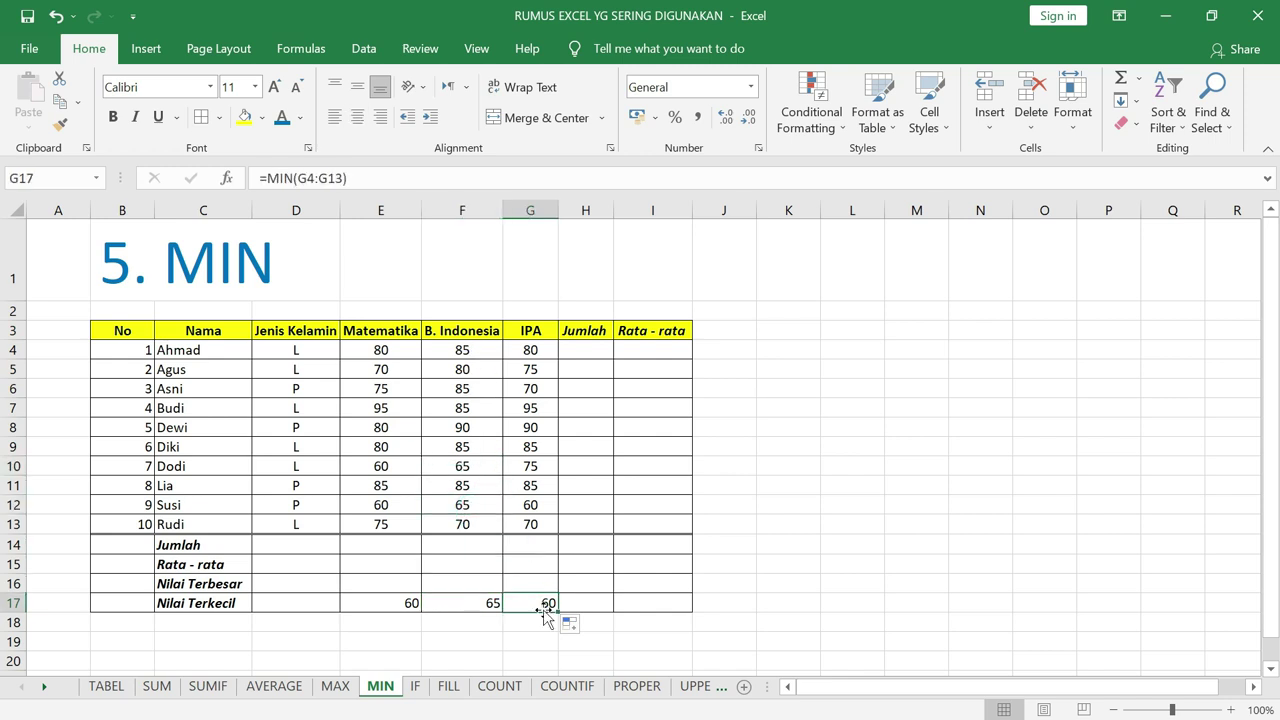
- Change G12's IPA score to 50 so its minimum updates, then move to the IF sheet
left_click(543, 502)
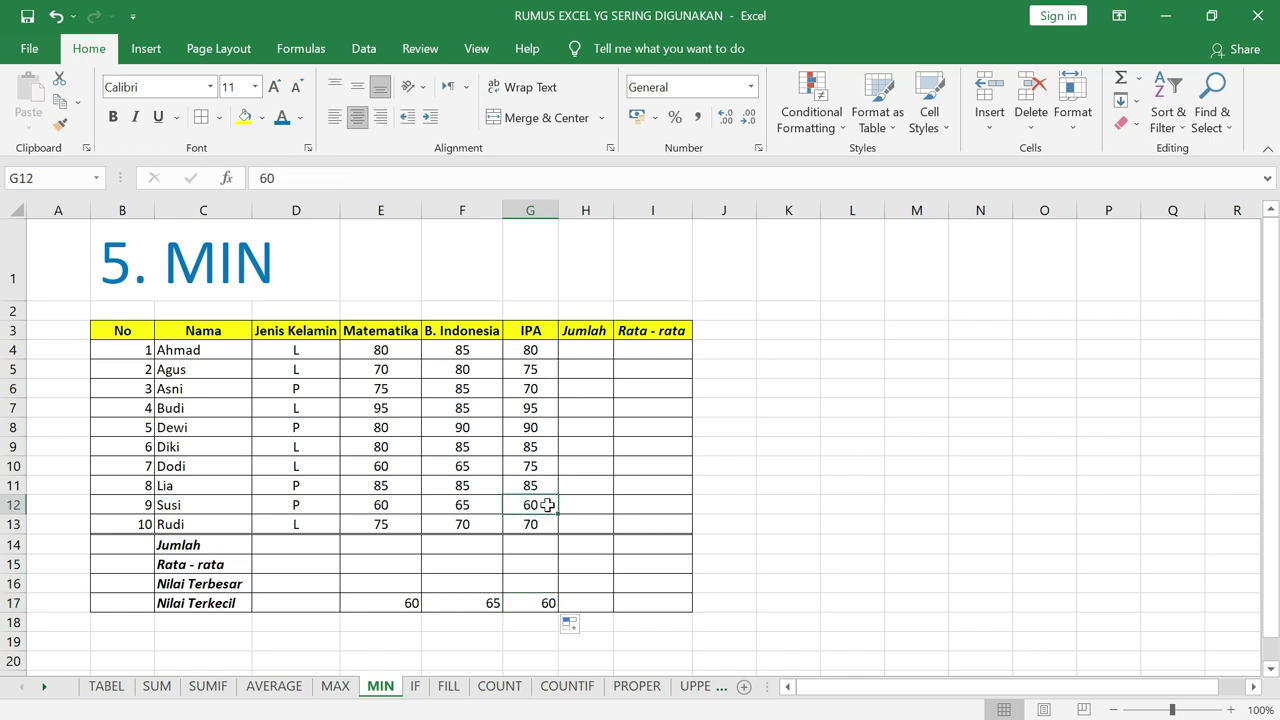
type("50")
key("Return")
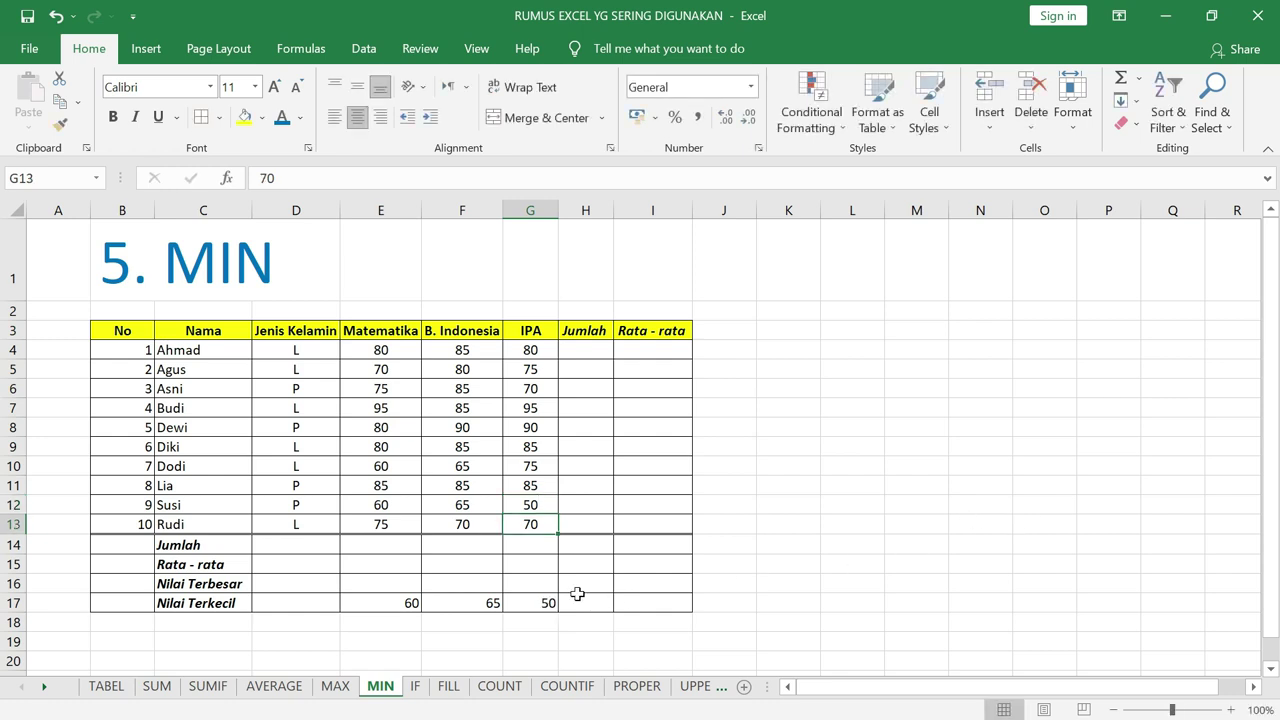
left_click(548, 601)
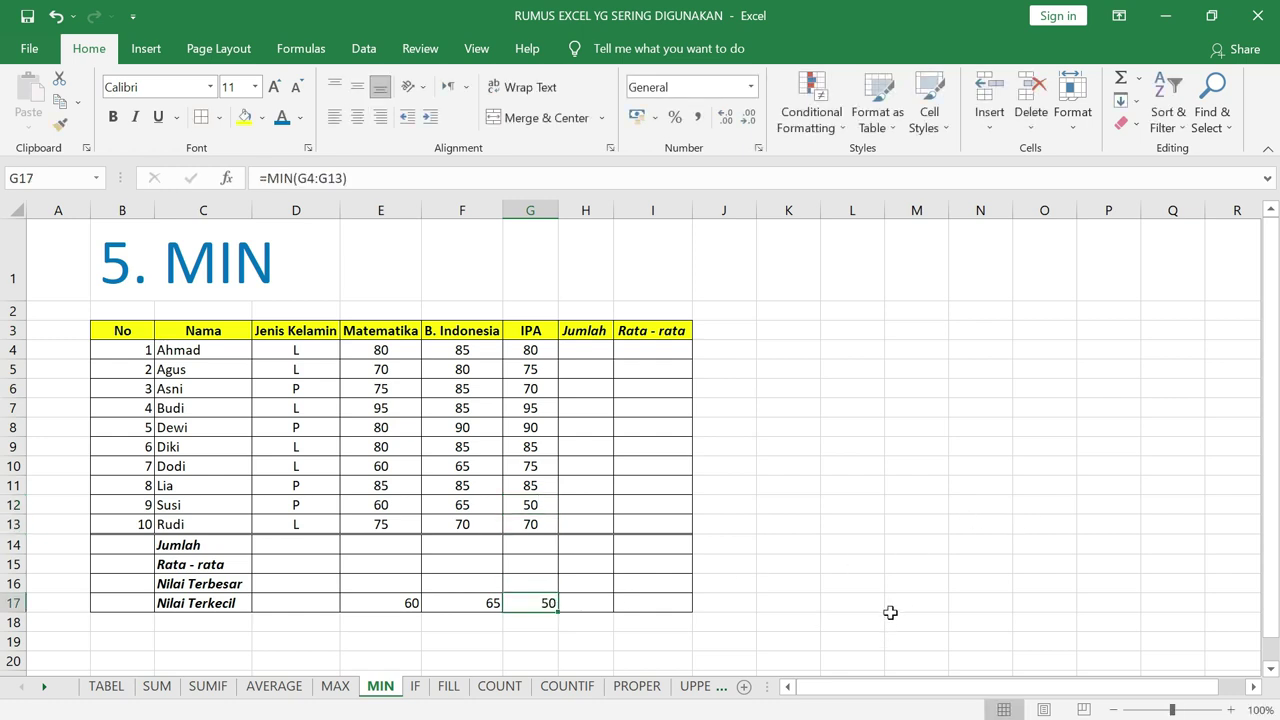
key("ctrl+Page_Down")
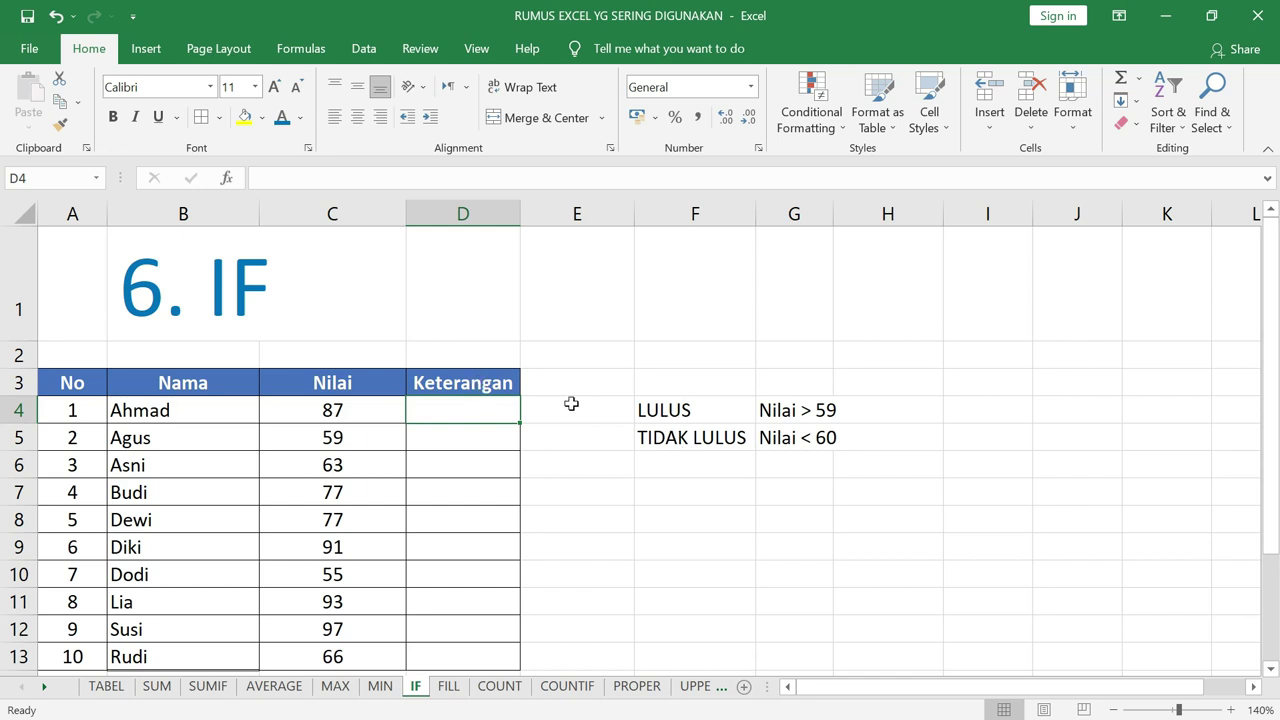
- Enter =IF(C4>59;"LULUS";"TIDAK LULUS") in D4, giving LULUS for Ahmad
type("=if(")
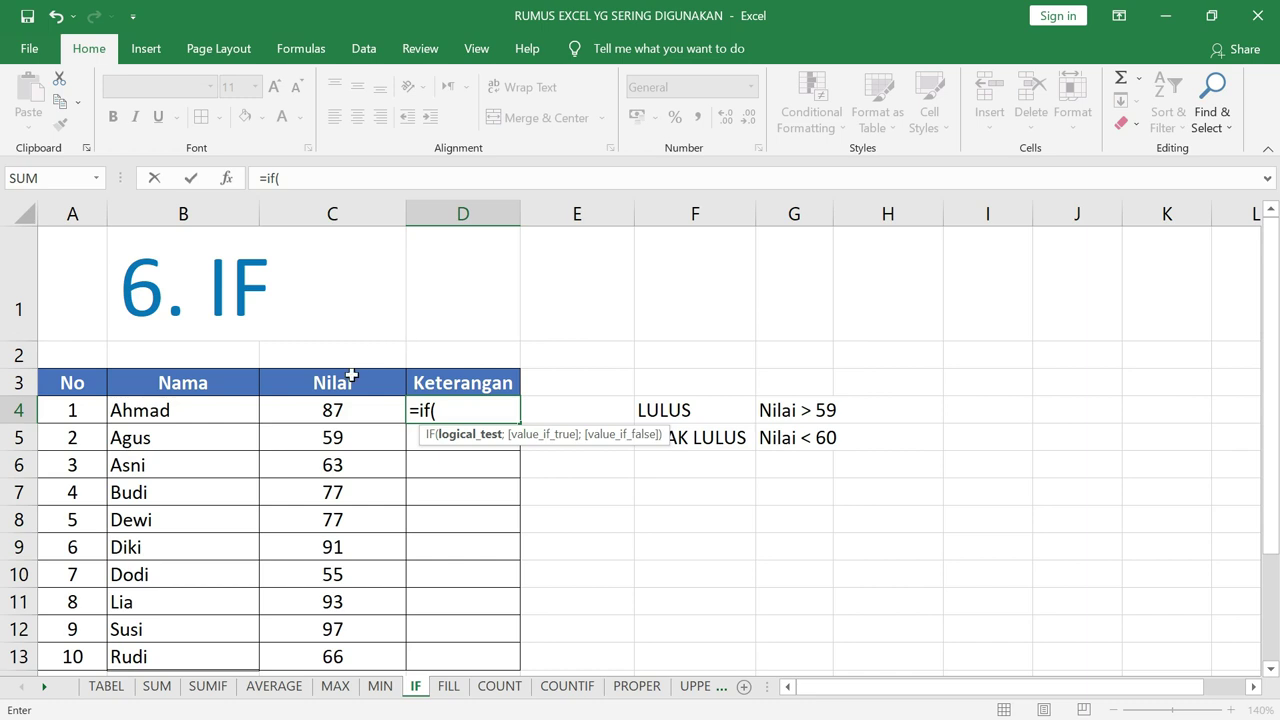
left_click(342, 409)
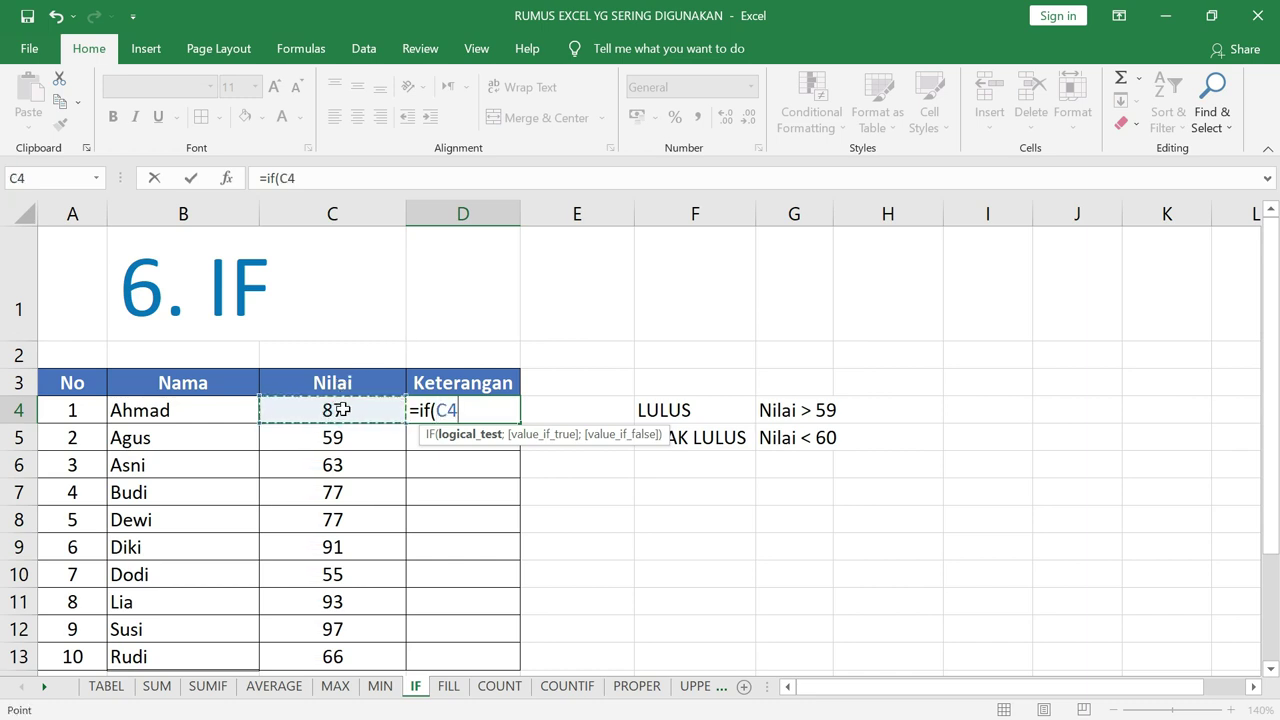
type(">59")
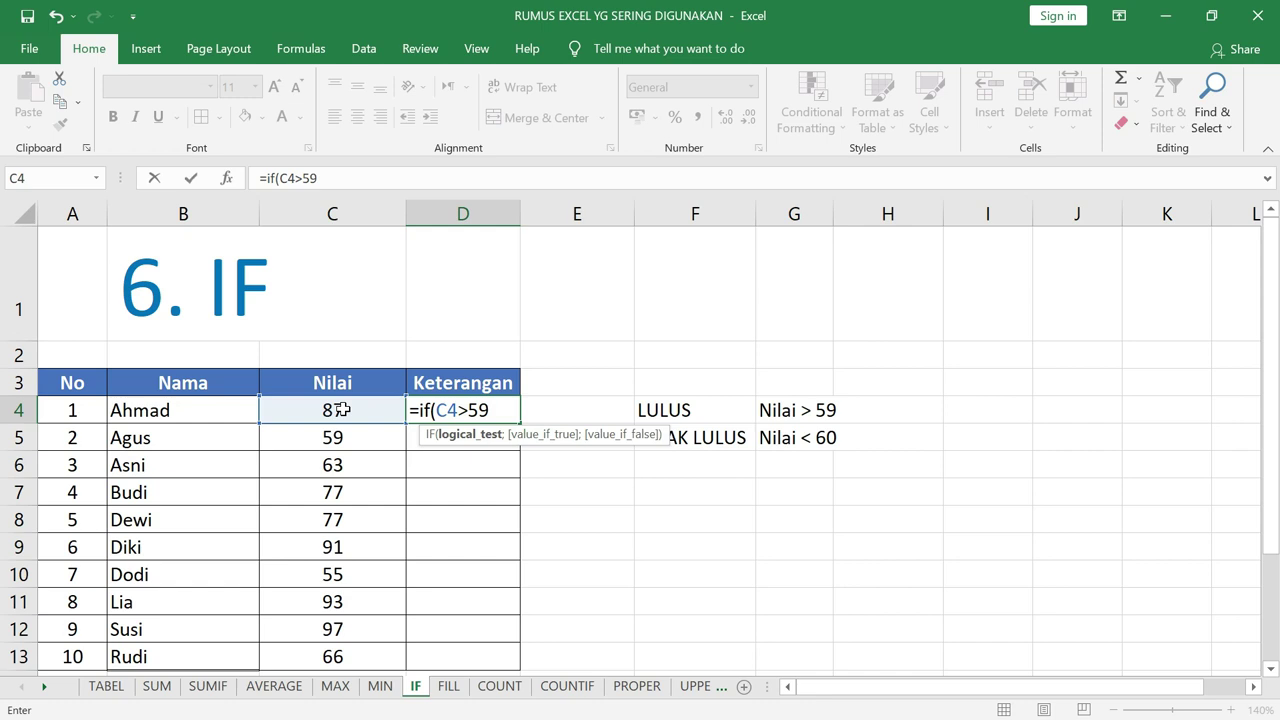
type(";")
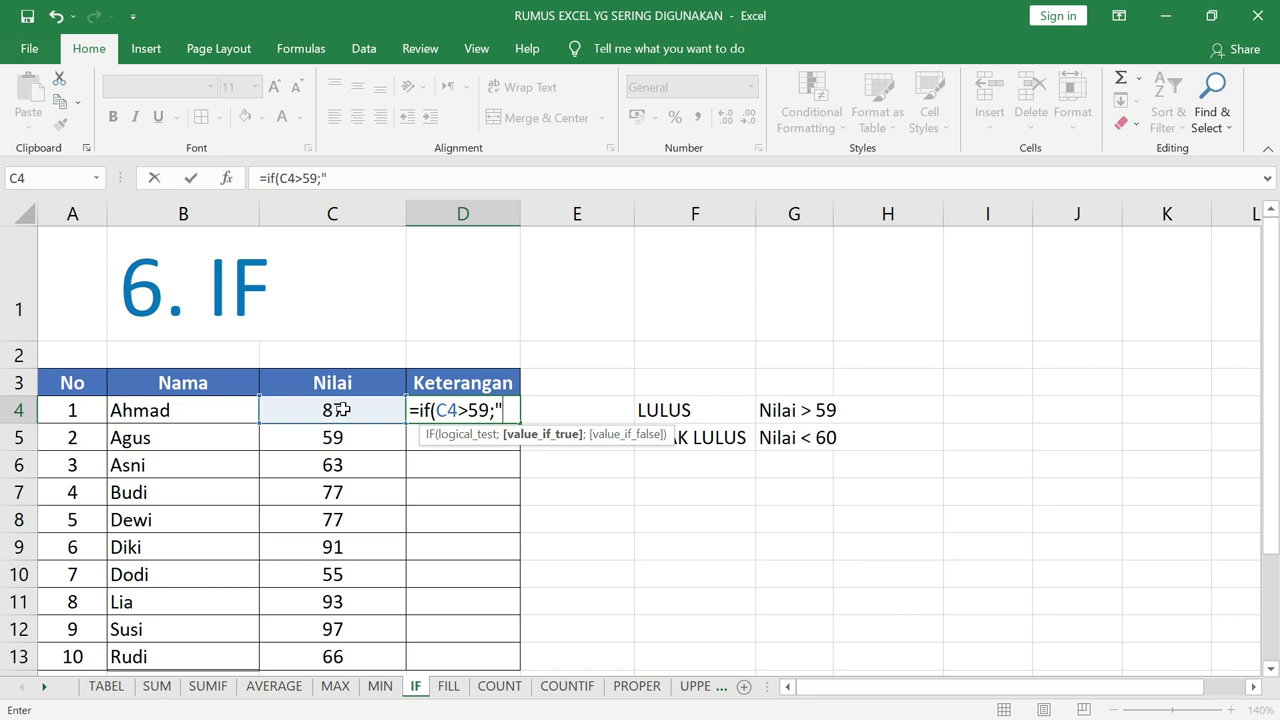
type("ULUS\"")
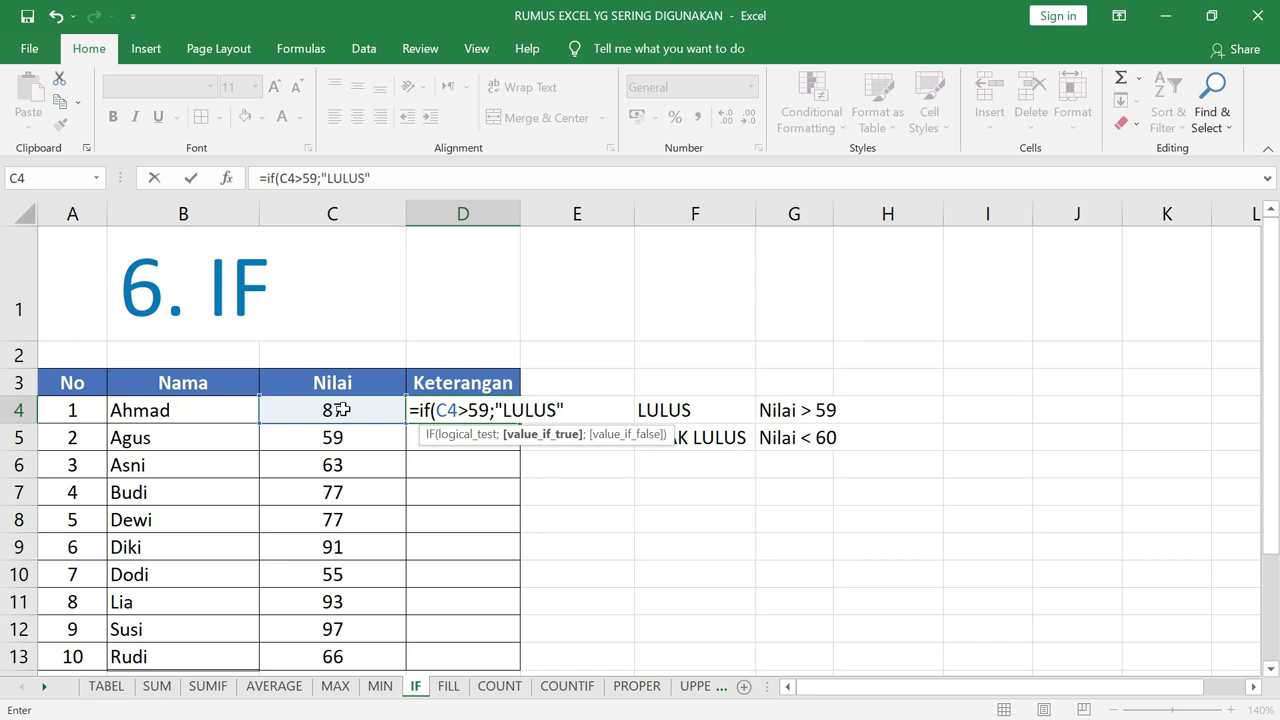
type(";")
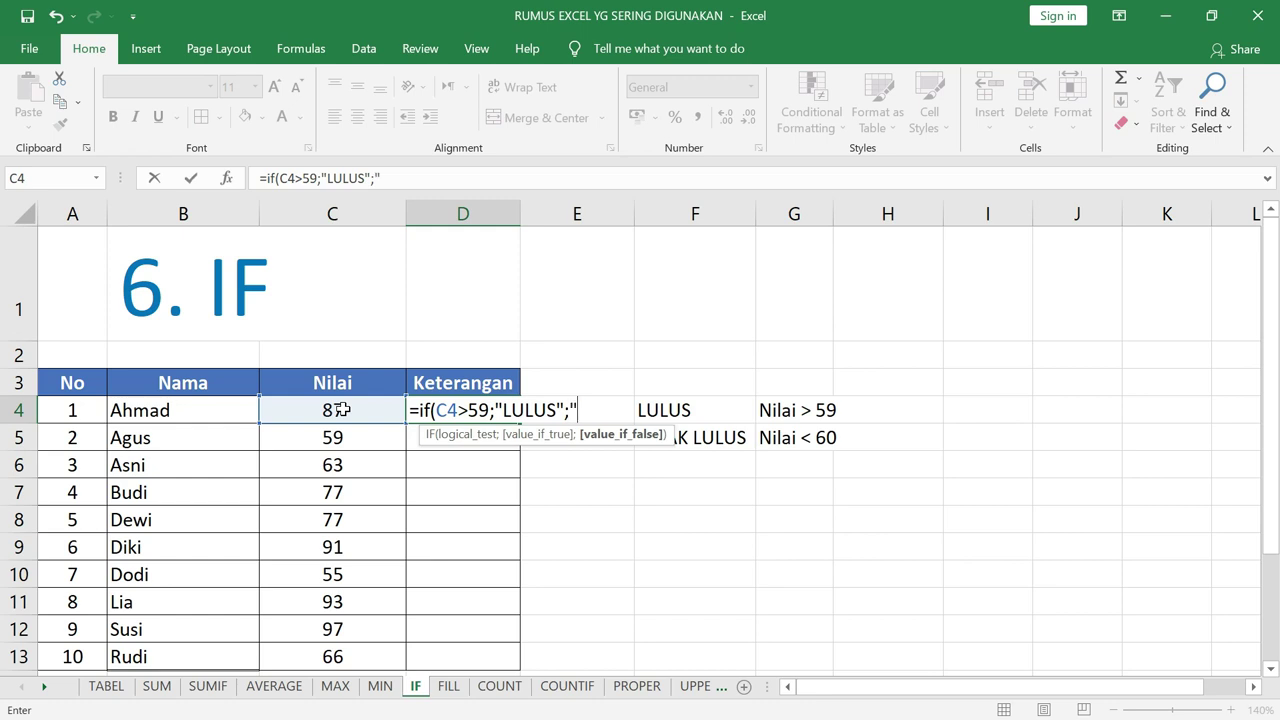
type("TIDAK ")
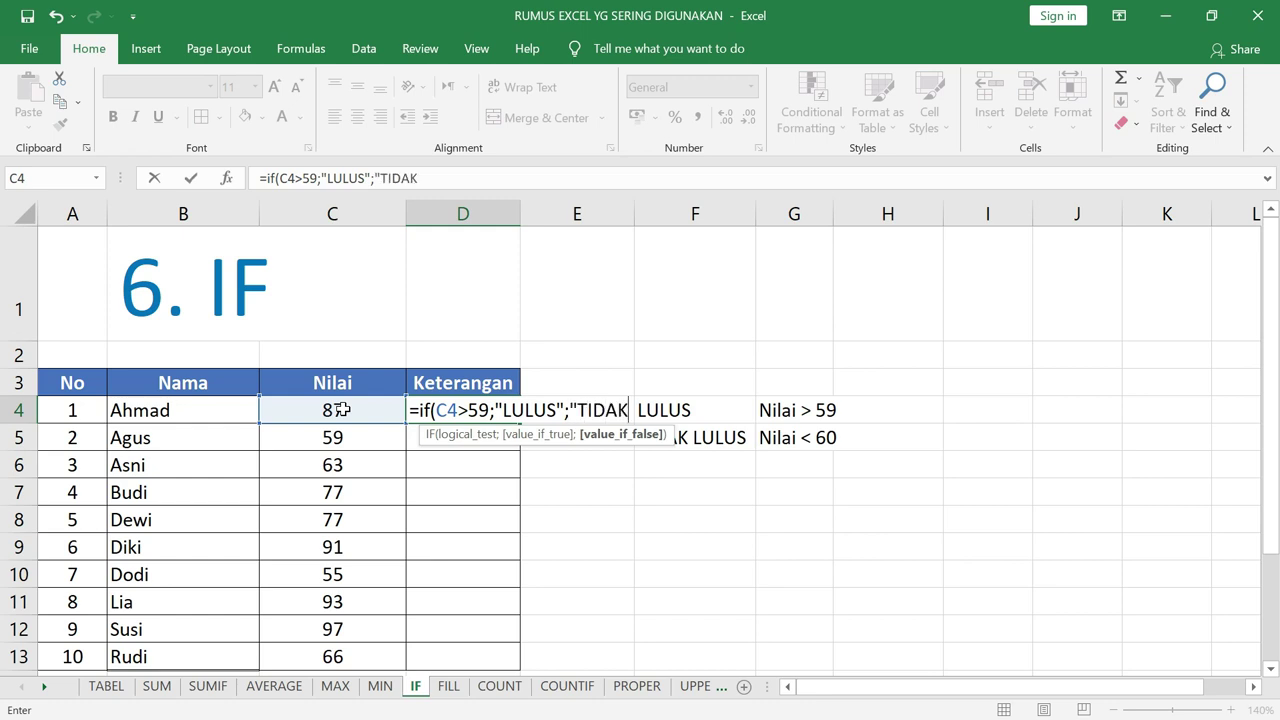
type("LULUS\"")
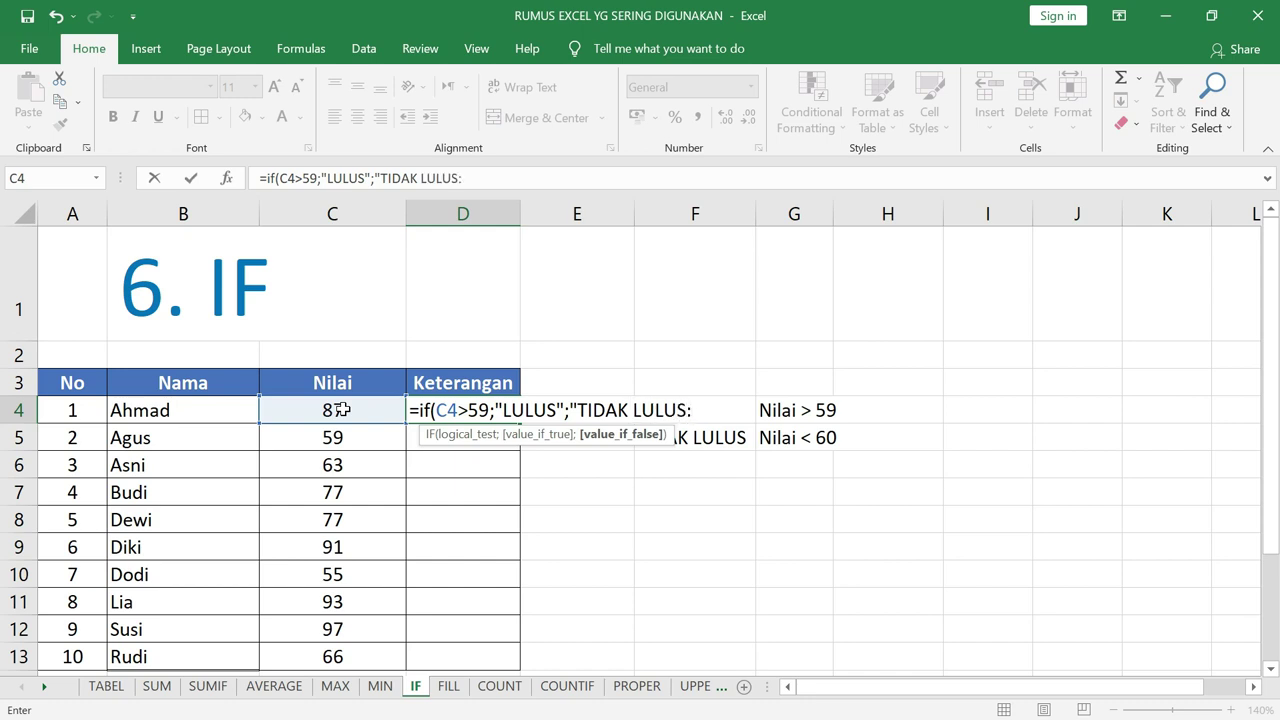
type(")")
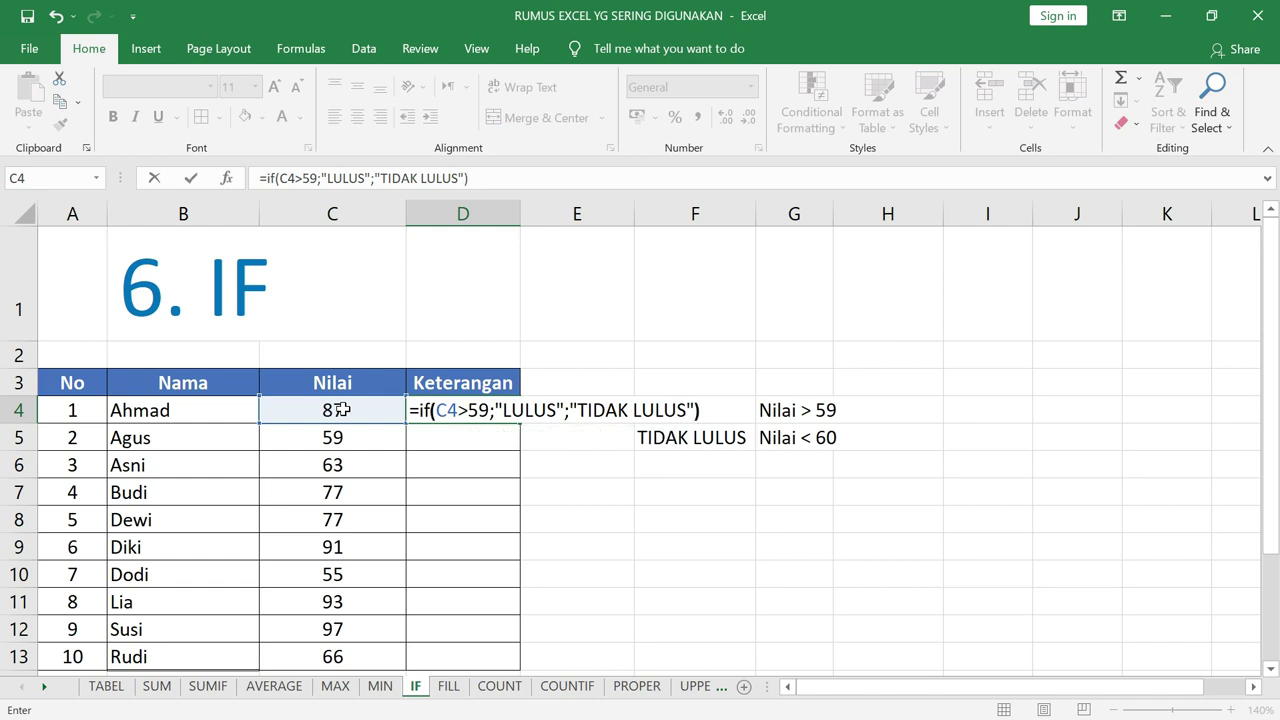
key("Return")
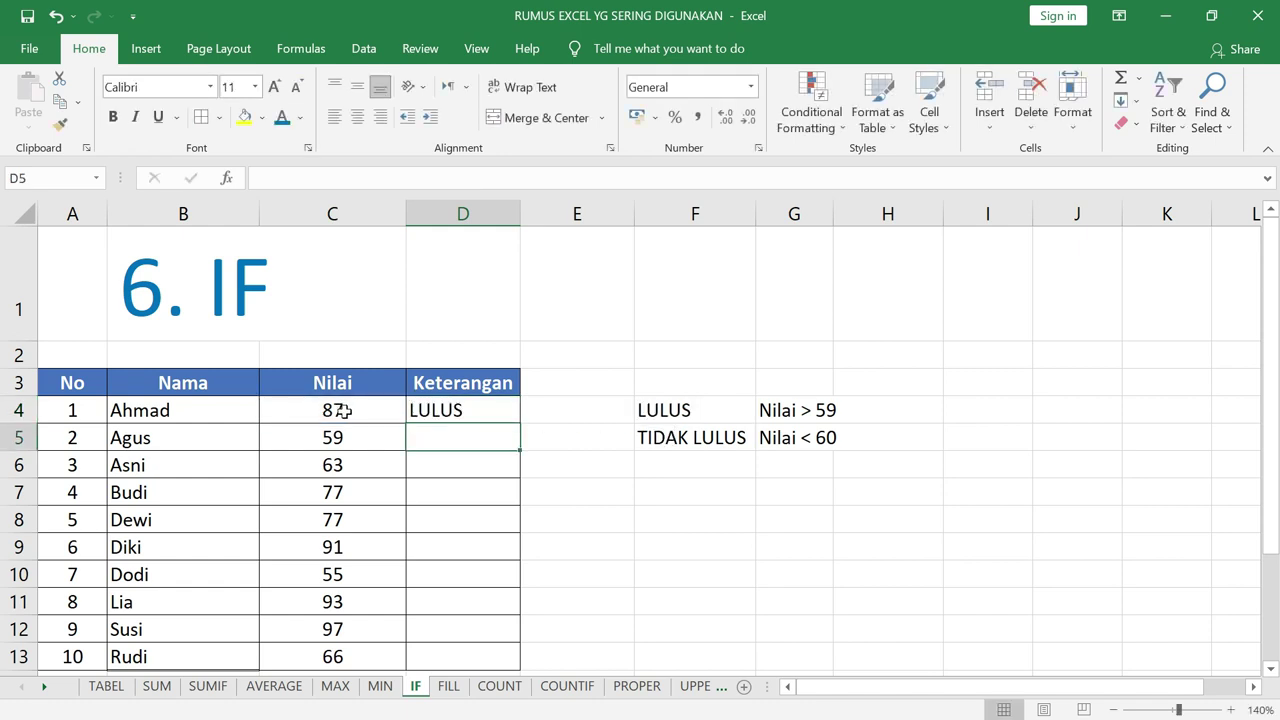
- Copy D4's pass/fail formula down to D13, check the 59 and 55 results, then open FILL
left_click(343, 410)
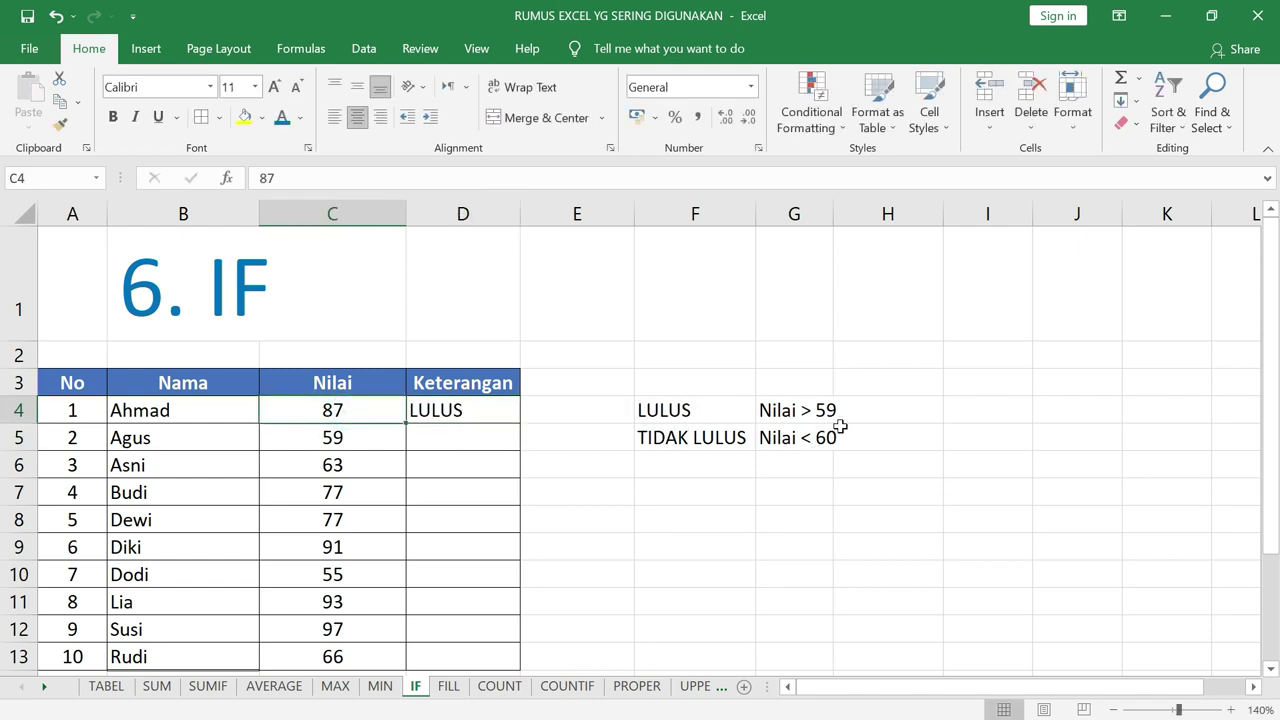
scroll(360, 410, "down", 1)
scroll(400, 420, "up", 1)
left_click(484, 410)
left_click_drag(519, 423, 530, 668)
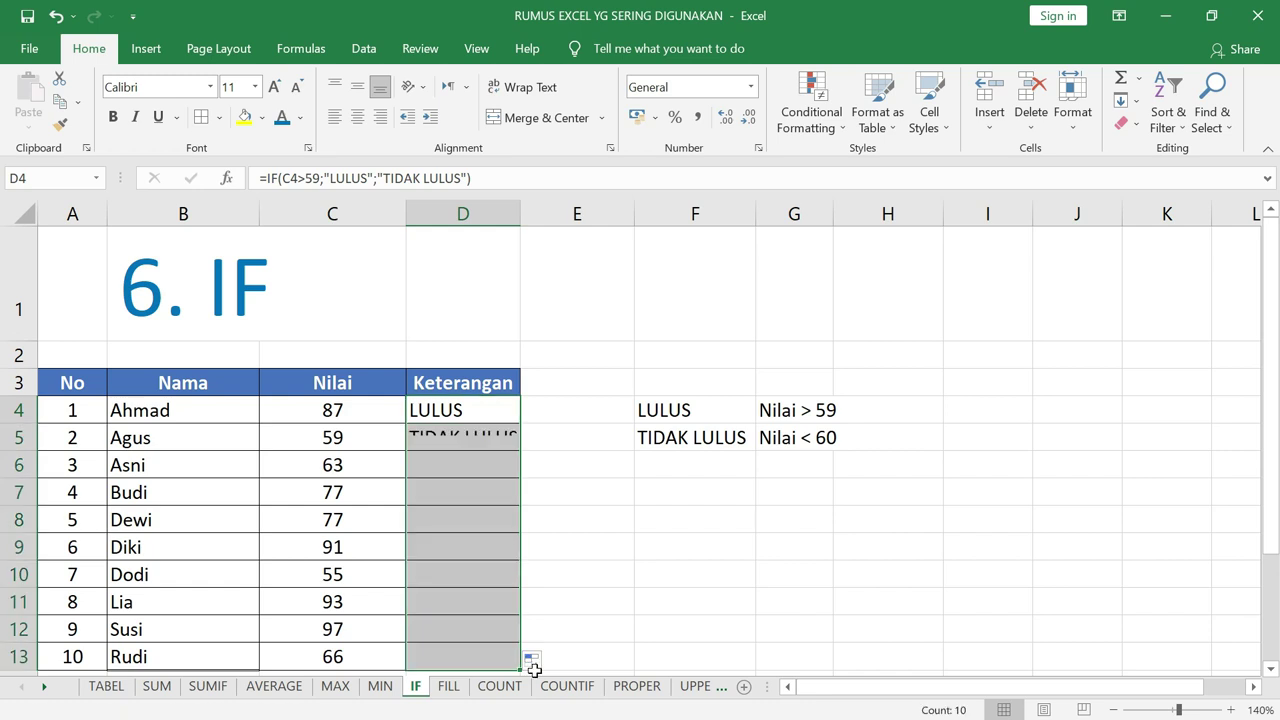
left_click(357, 443)
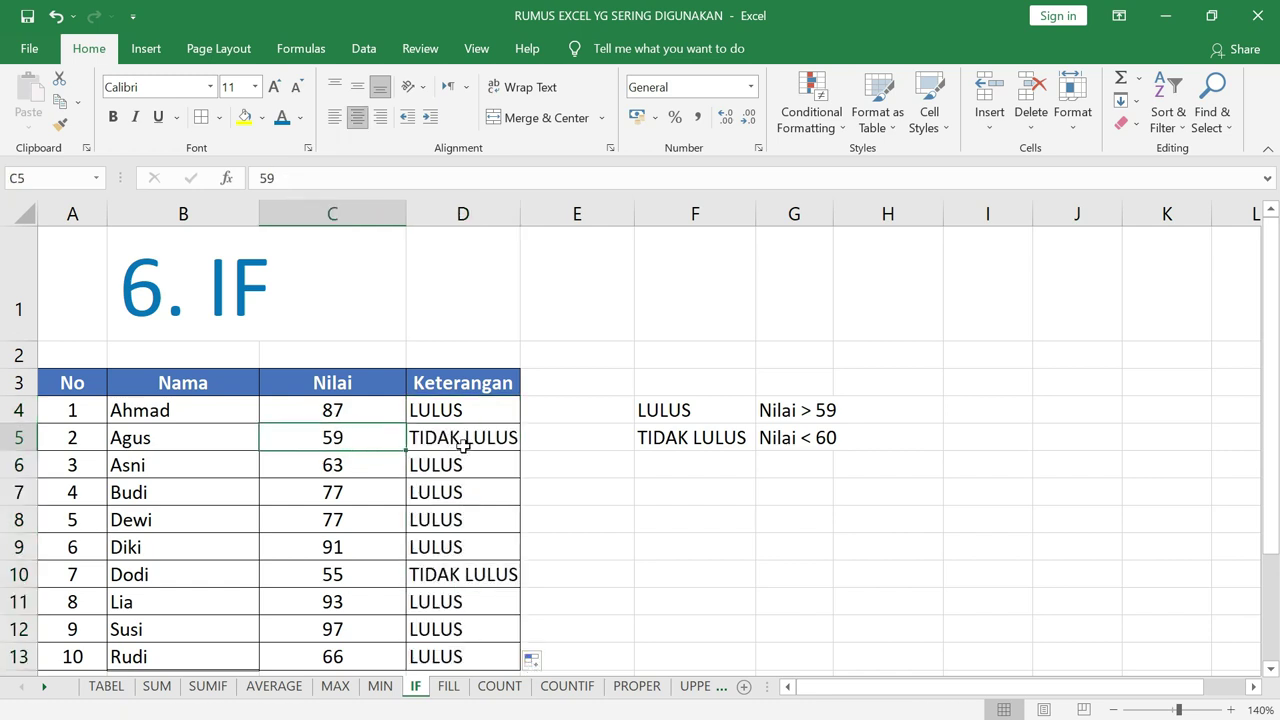
left_click(372, 578)
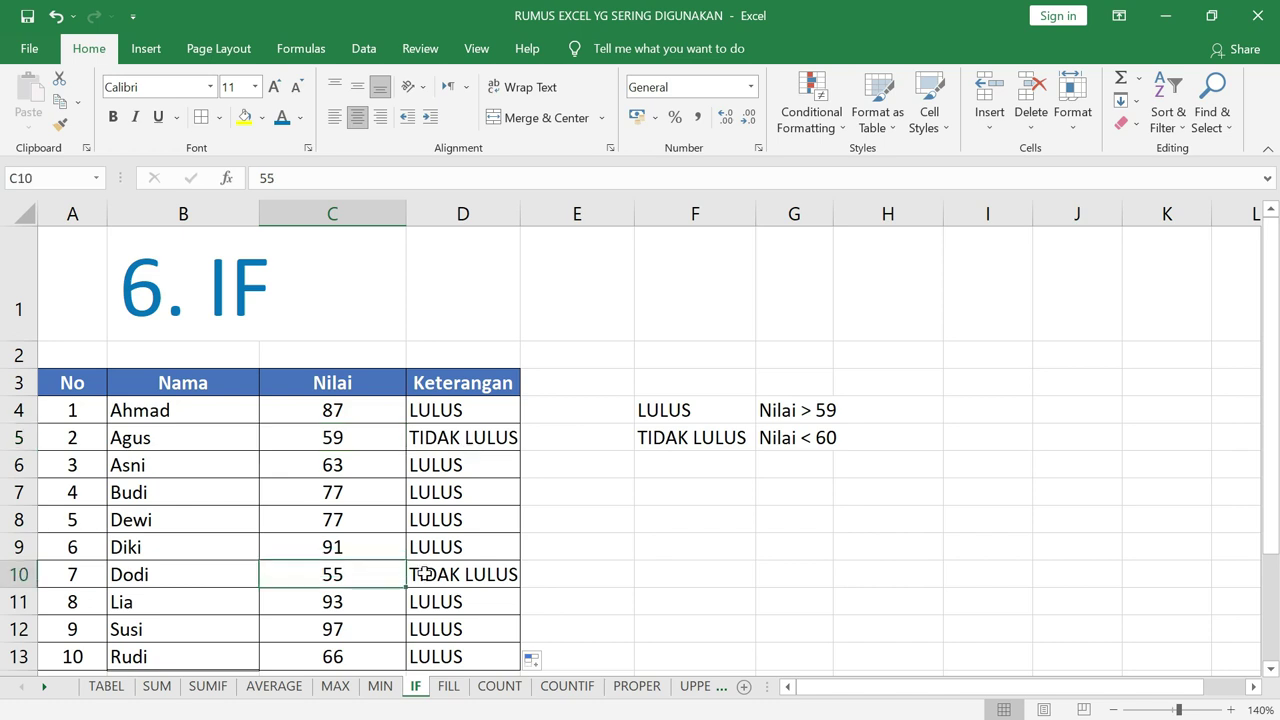
left_click(430, 568)
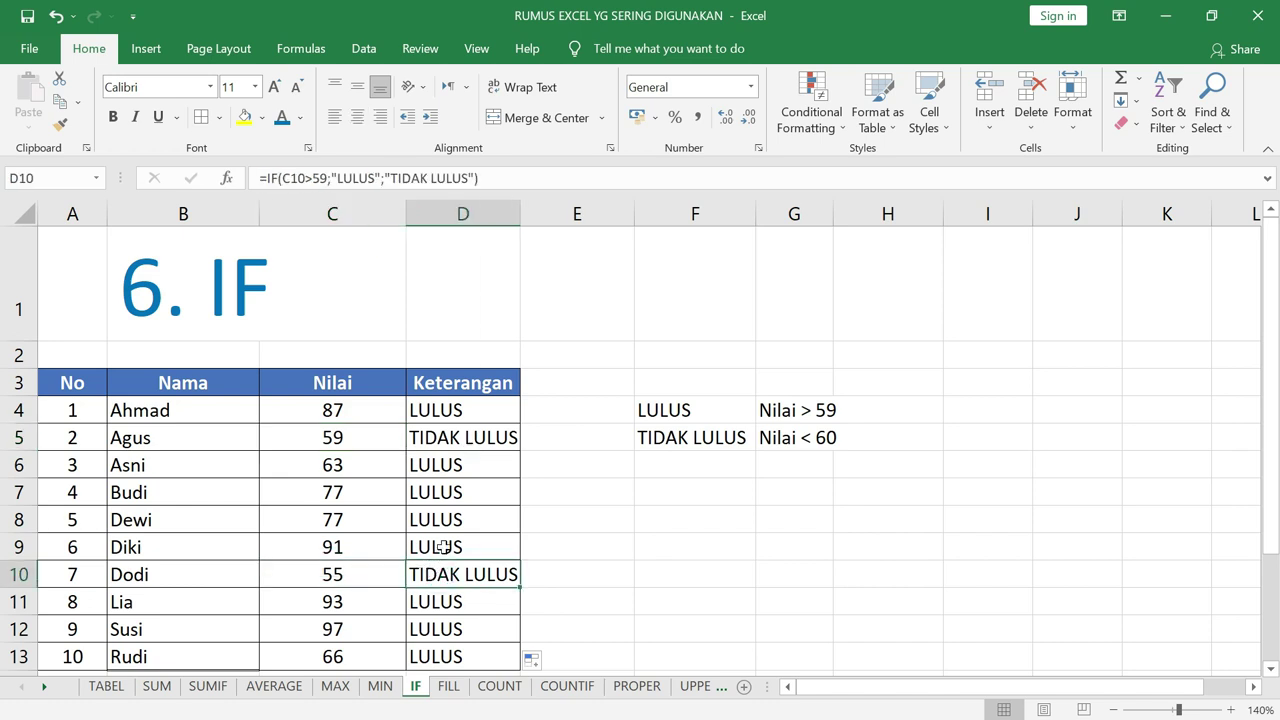
left_click(455, 694)
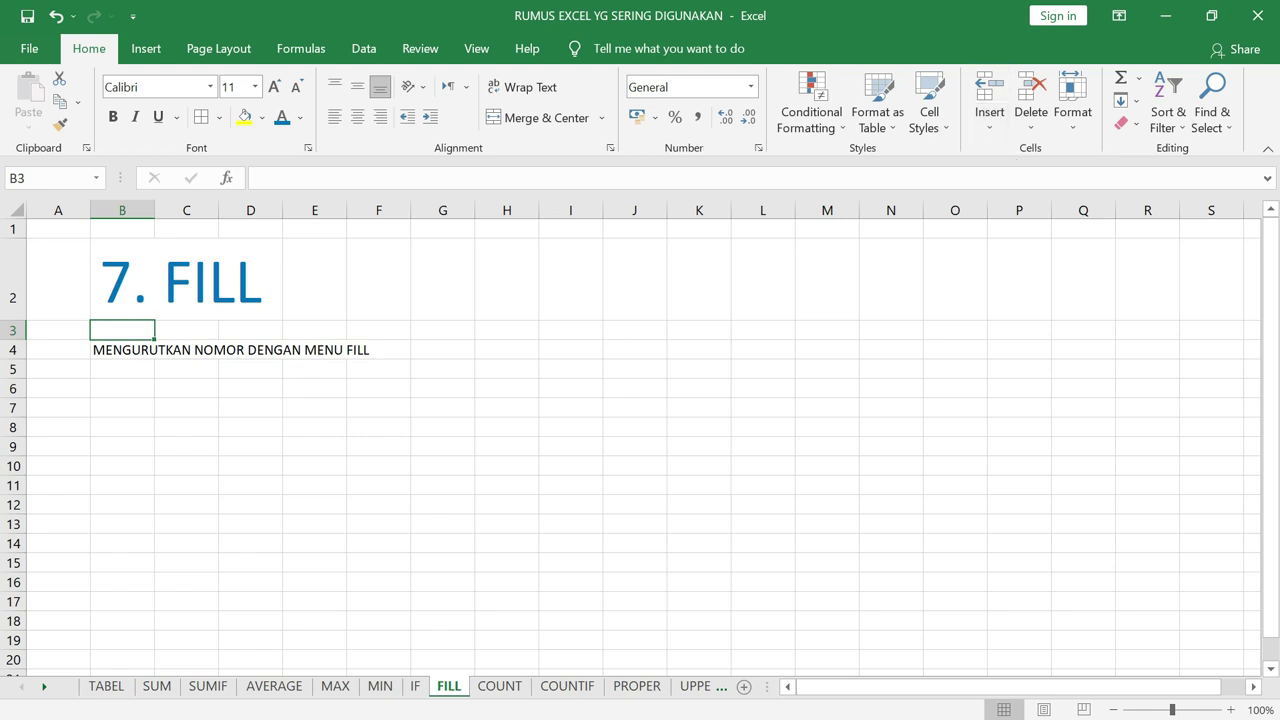
- Enter 1 and 2 in B6:B7 and fill the count down column B to 565 at row 570
left_click(141, 388)
type("1")
key("Return")
type("2")
key("Return")
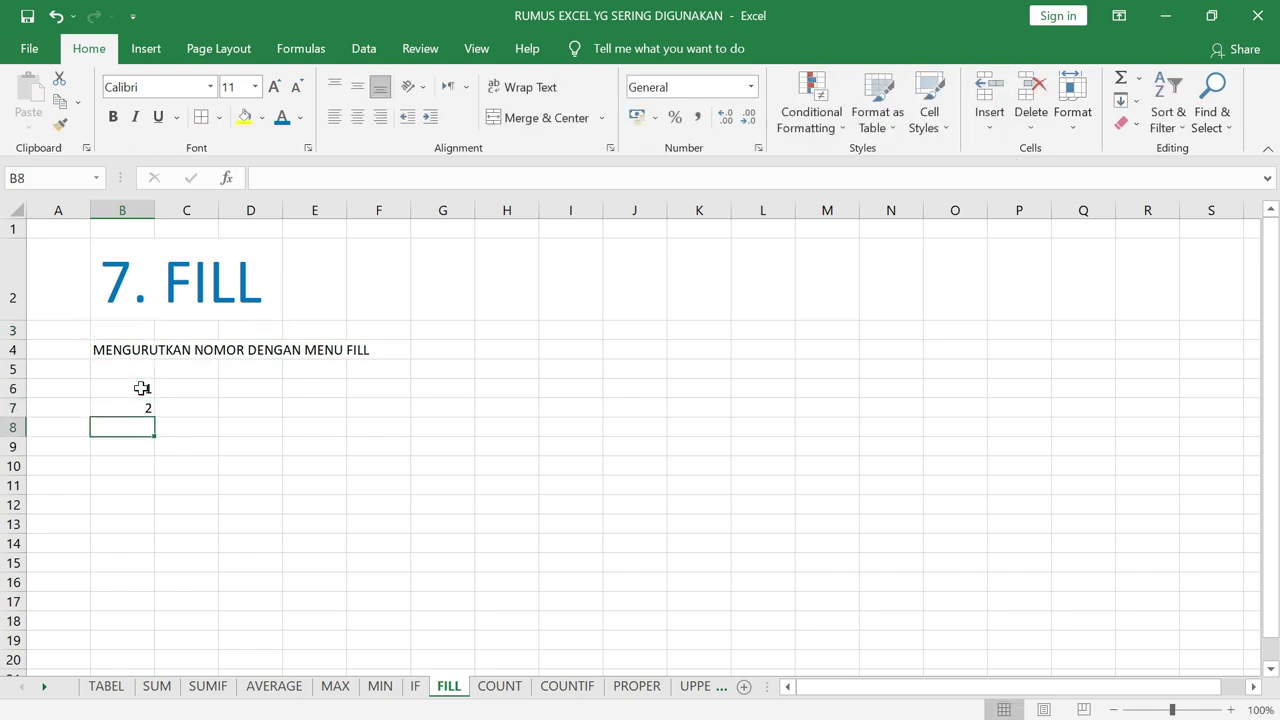
mouse_move(143, 387)
left_mouse_down()
mouse_move(140, 579)
mouse_move(116, 714)
mouse_move(114, 631)
left_mouse_up()
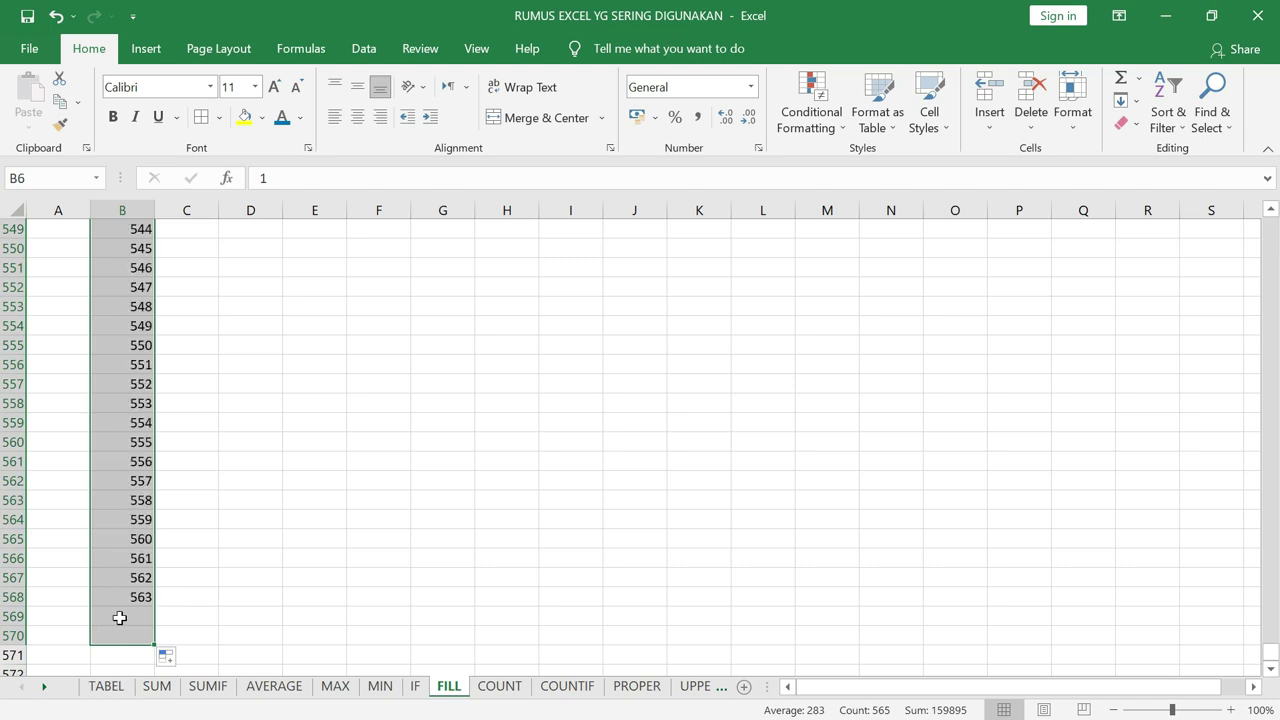
left_click_drag(1271, 652, 1271, 226)
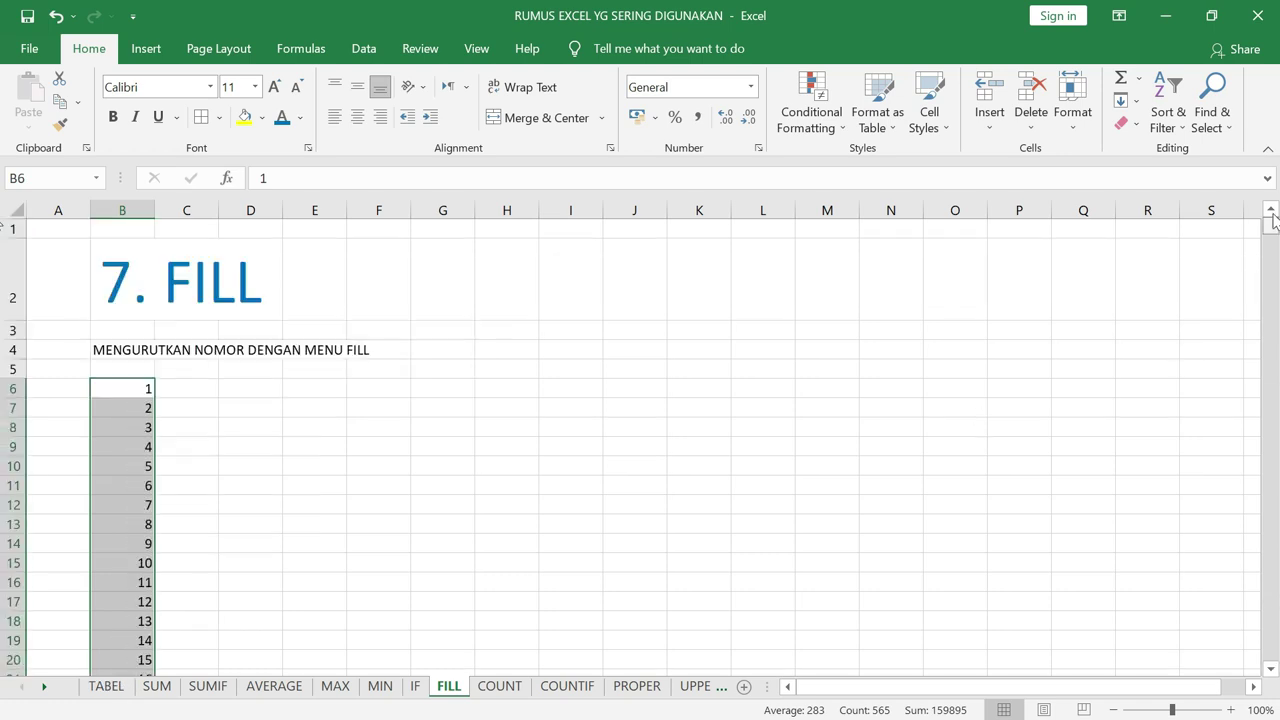
left_click(200, 396)
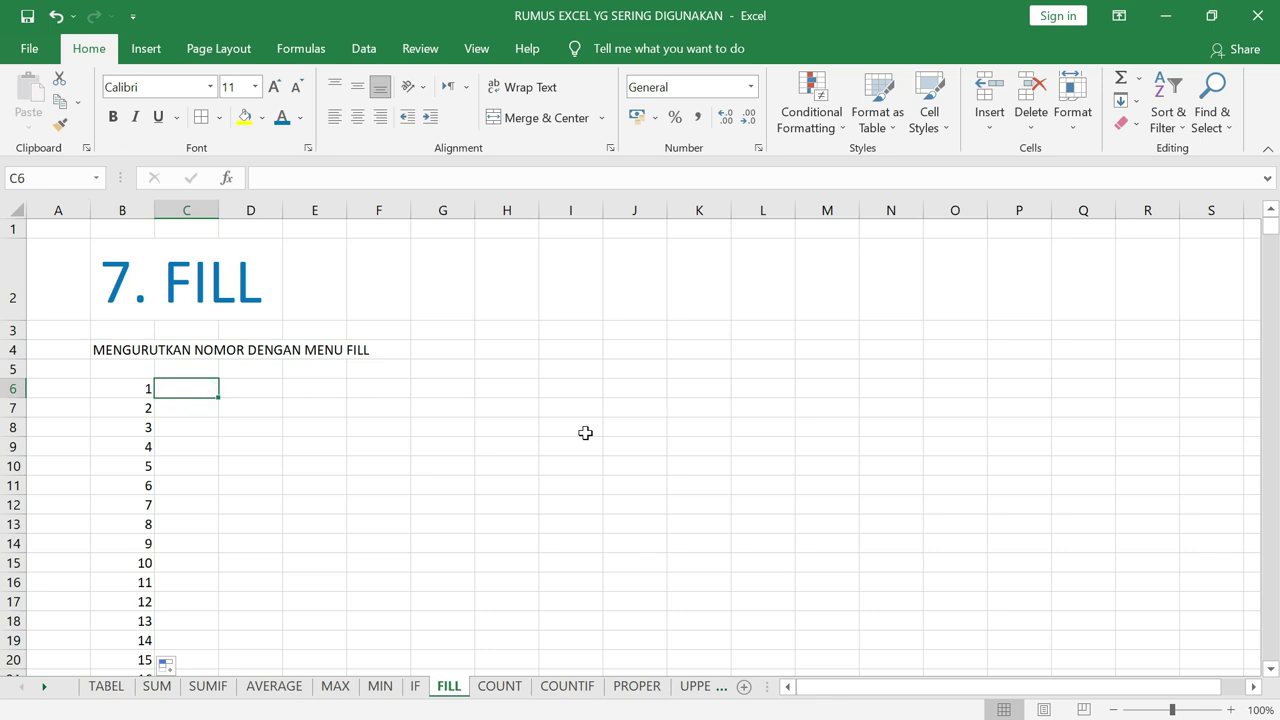
- Enter 1 and 3 in C6:C7 and extend the odd-number series down to row 30
type("1")
key("Return")
type("3")
key("Return")
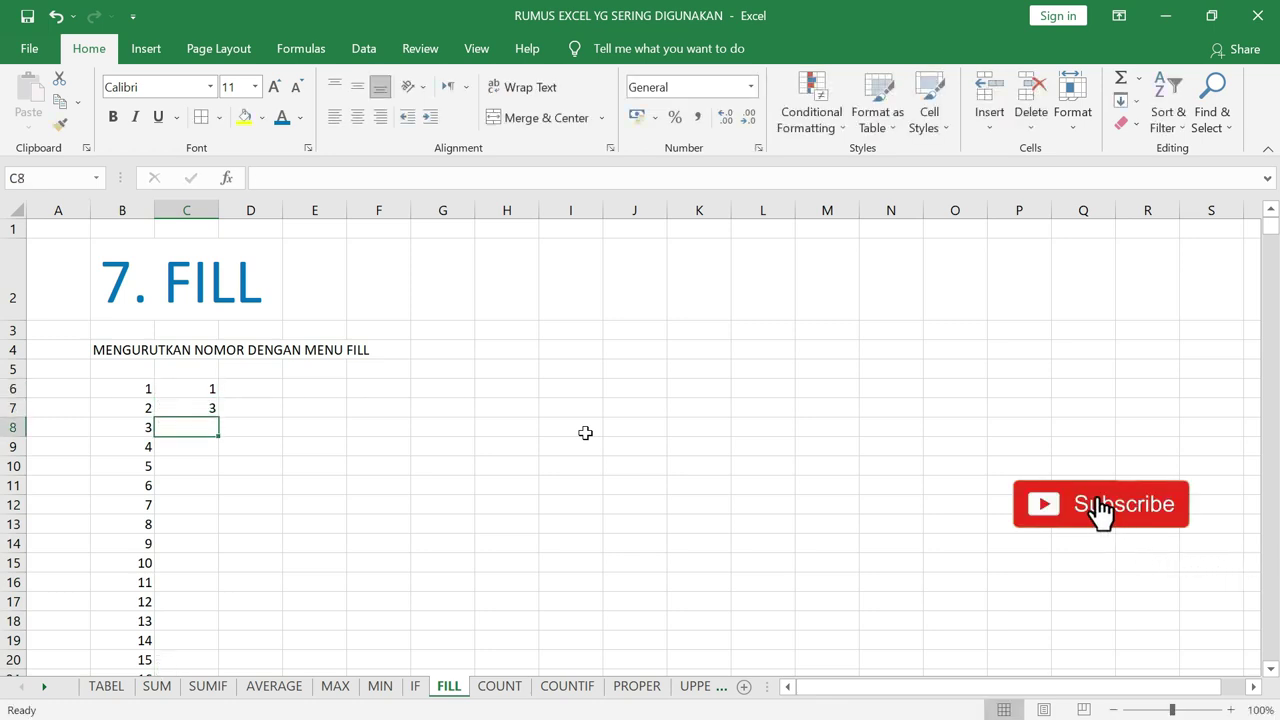
left_click_drag(205, 389, 213, 456)
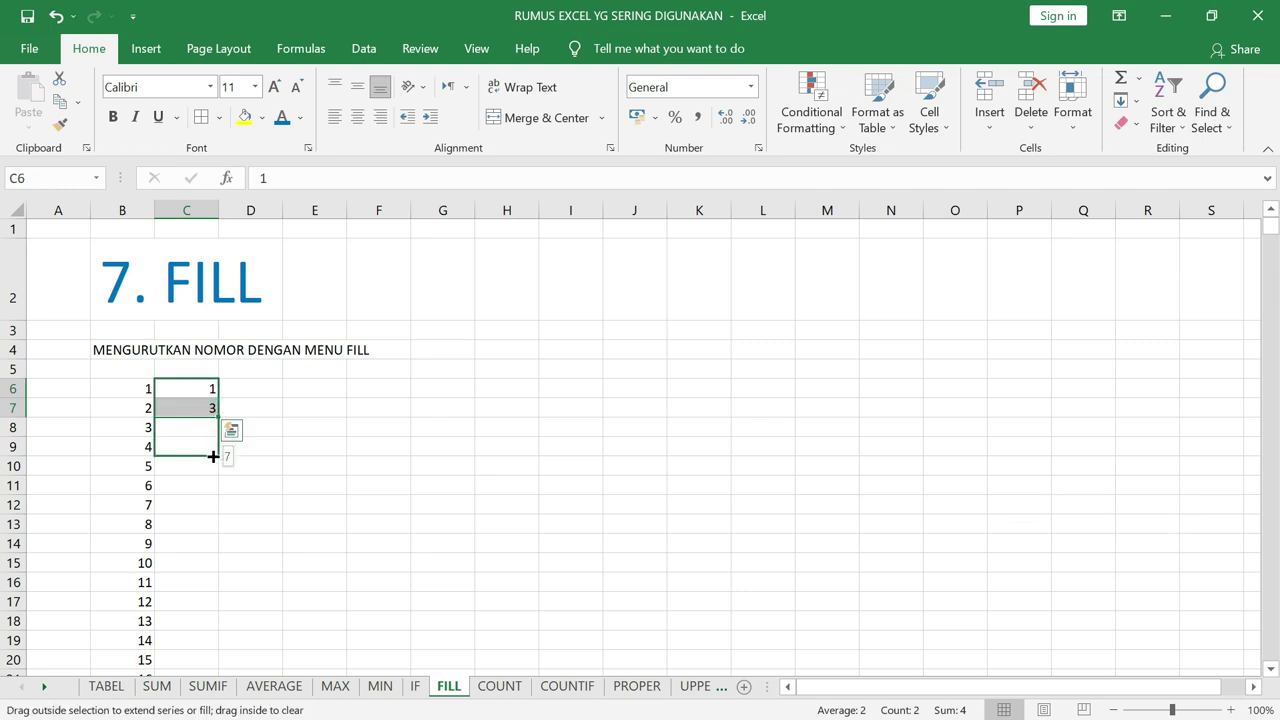
mouse_move(213, 466)
left_mouse_down()
mouse_move(222, 694)
mouse_move(206, 686)
left_mouse_up()
scroll(230, 620, "up", 4)
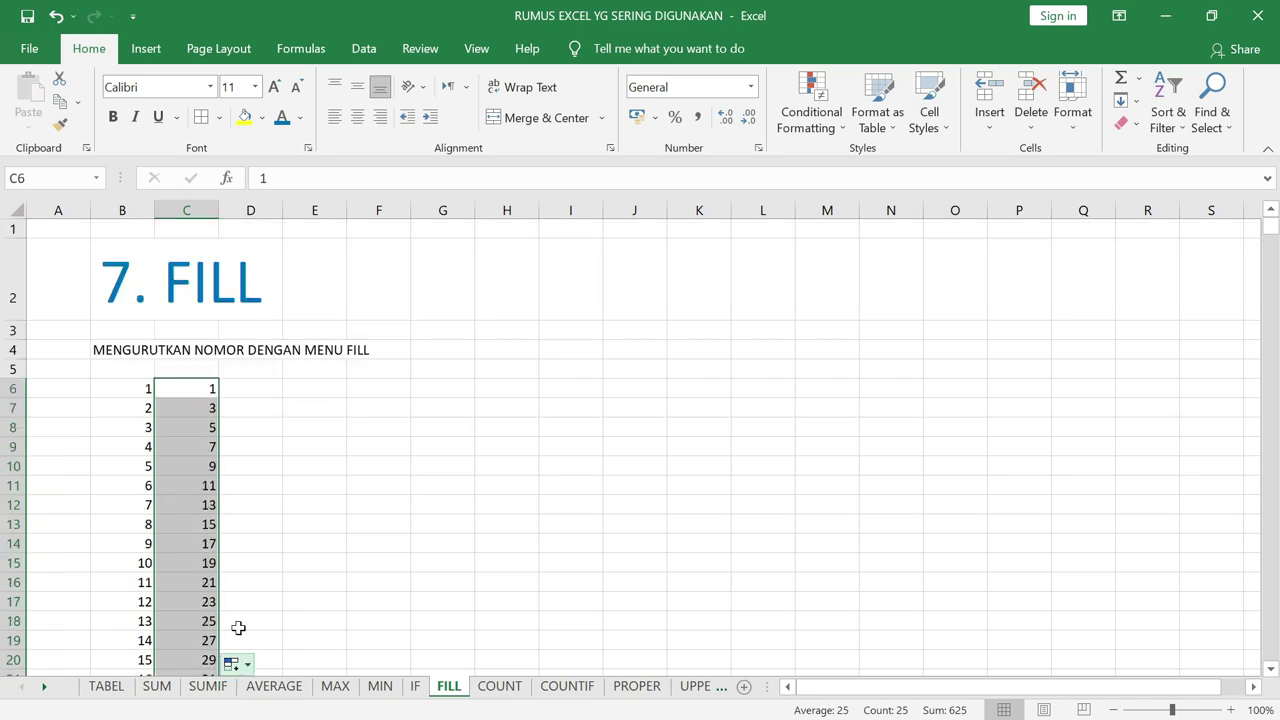
left_click(264, 390)
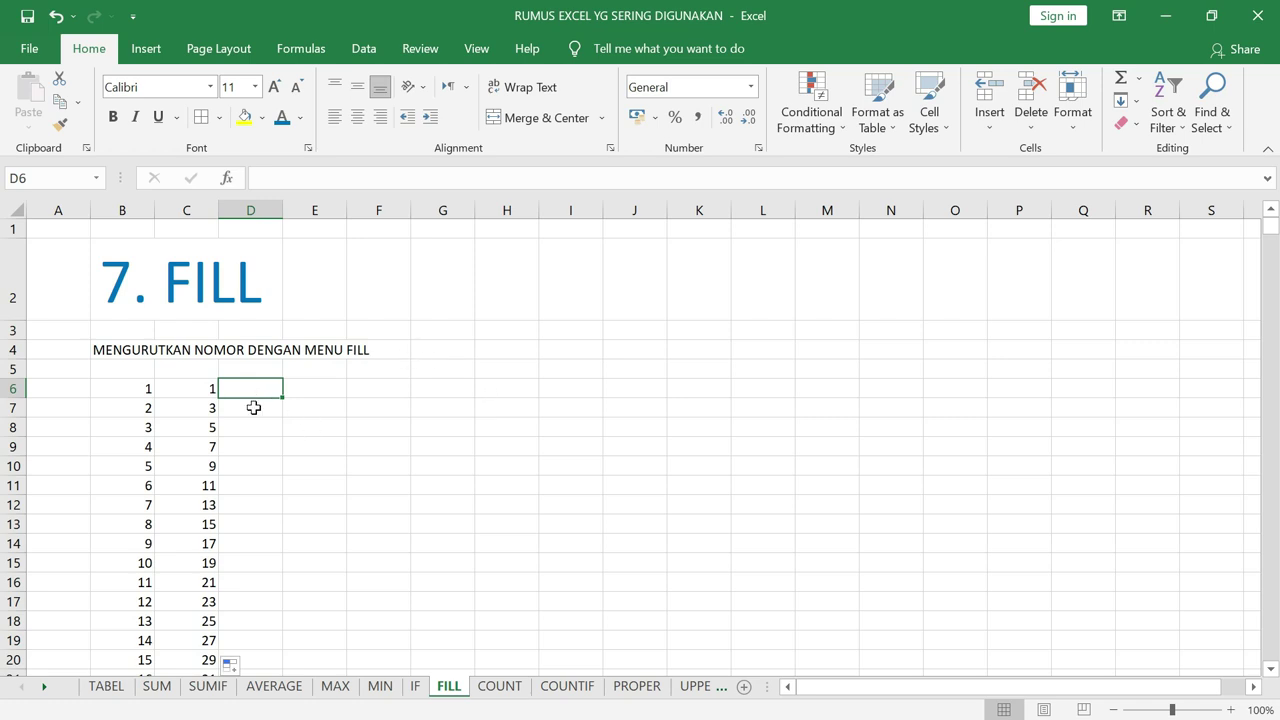
- Enter 1 as the series starting value in E6
left_click_drag(309, 392, 310, 409)
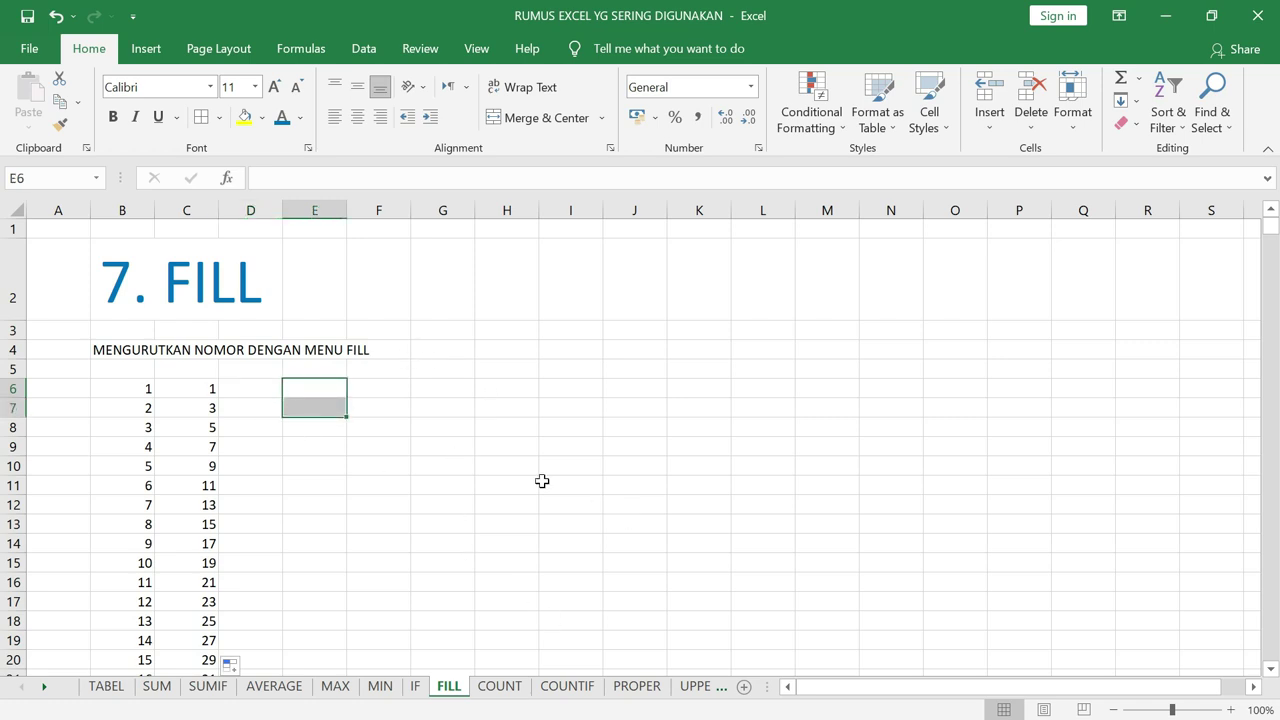
left_click(317, 386)
type("1")
key("Return")
left_click(308, 385)
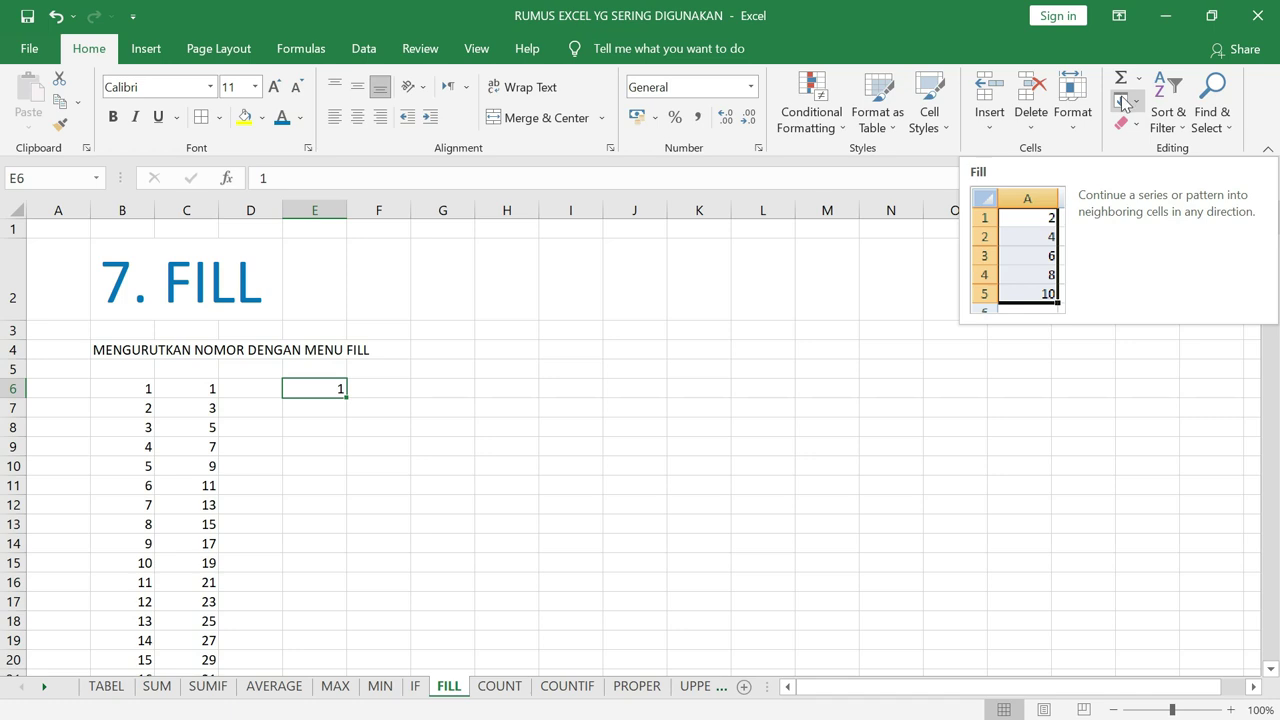
- Create a Series by columns with step 1 and stop value 100000 from E6
left_click(1126, 101)
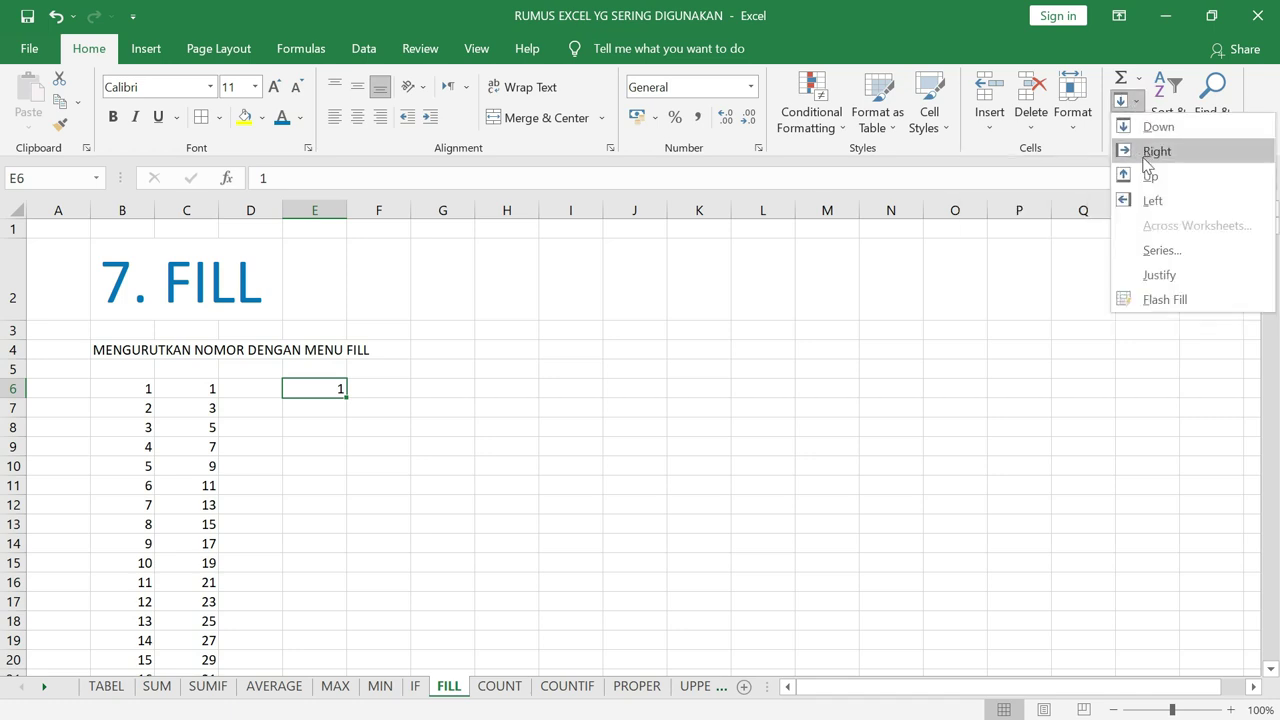
left_click(1163, 251)
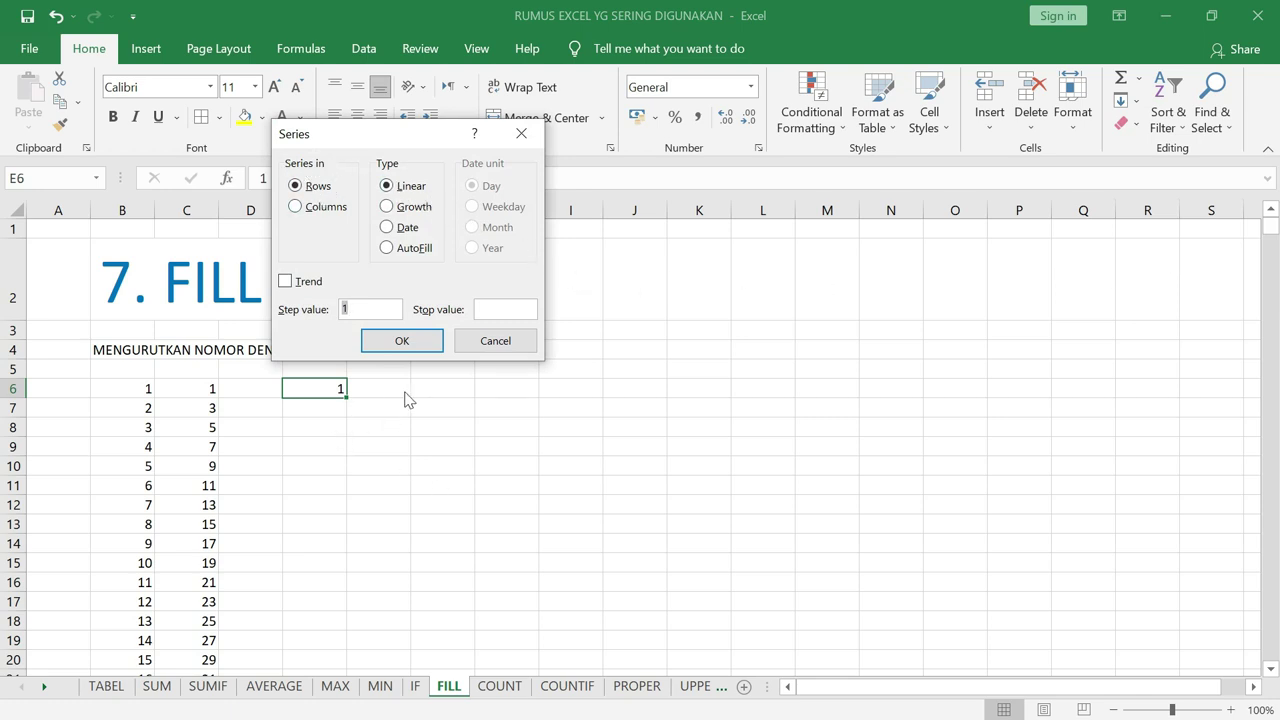
left_click(293, 210)
left_click(381, 305)
left_click(520, 304)
left_click(428, 343)
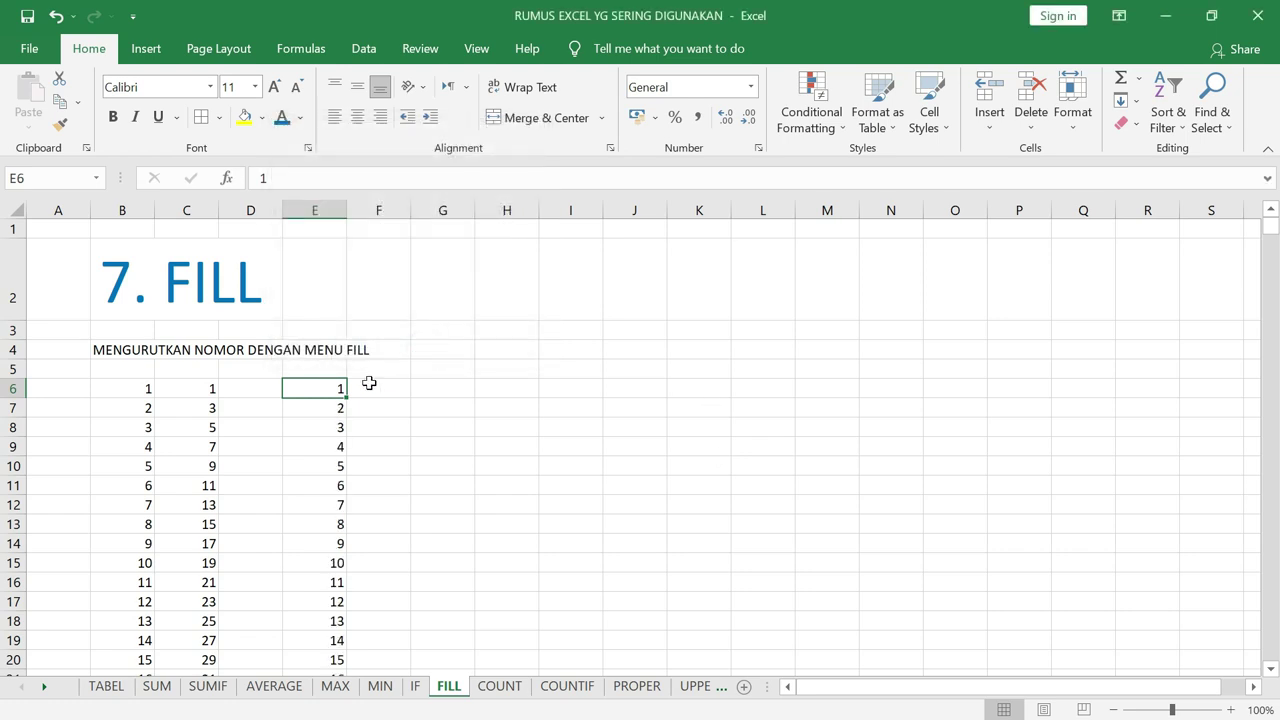
- Scroll down to the bottom of the column E series
scroll(317, 458, "down", 5)
scroll(317, 458, "down", 10)
scroll(317, 458, "down", 7)
scroll(315, 461, "down", 12)
scroll(315, 461, "down", 12)
scroll(351, 449, "down", 6)
scroll(351, 449, "down", 6)
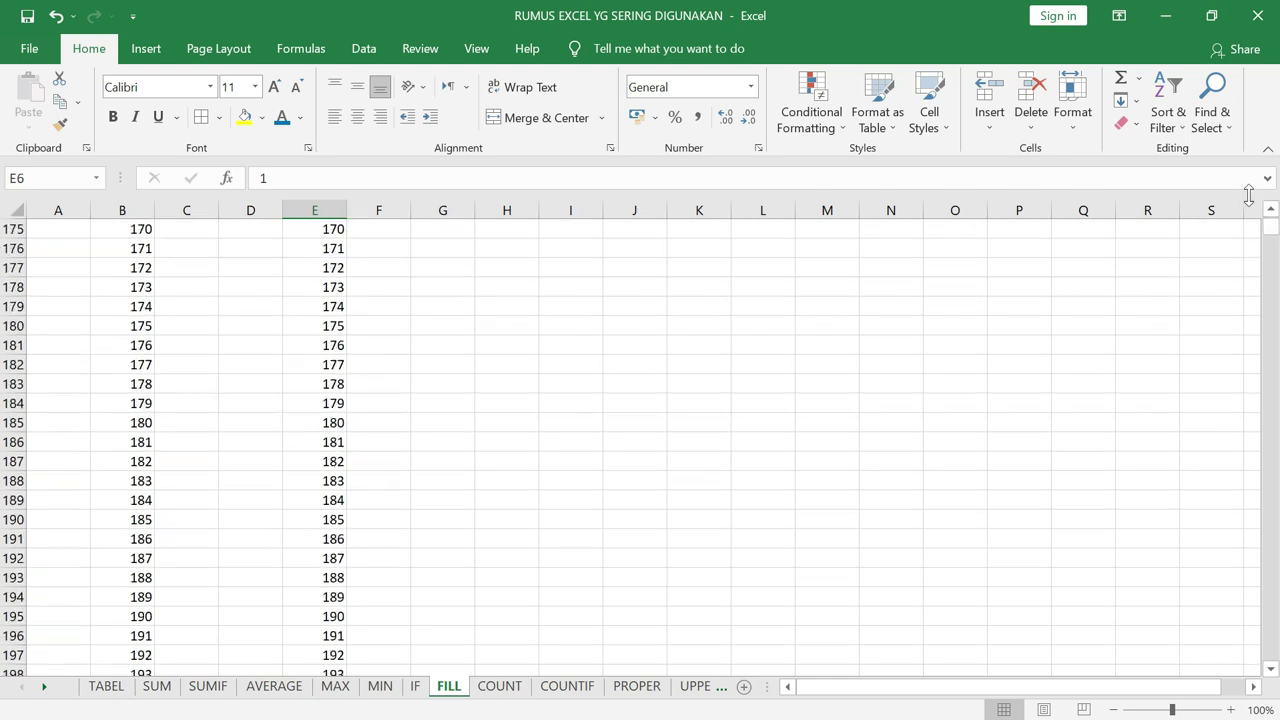
mouse_move(1273, 233)
left_mouse_down()
mouse_move(1278, 358)
mouse_move(4, 675)
mouse_move(4, 692)
left_mouse_up()
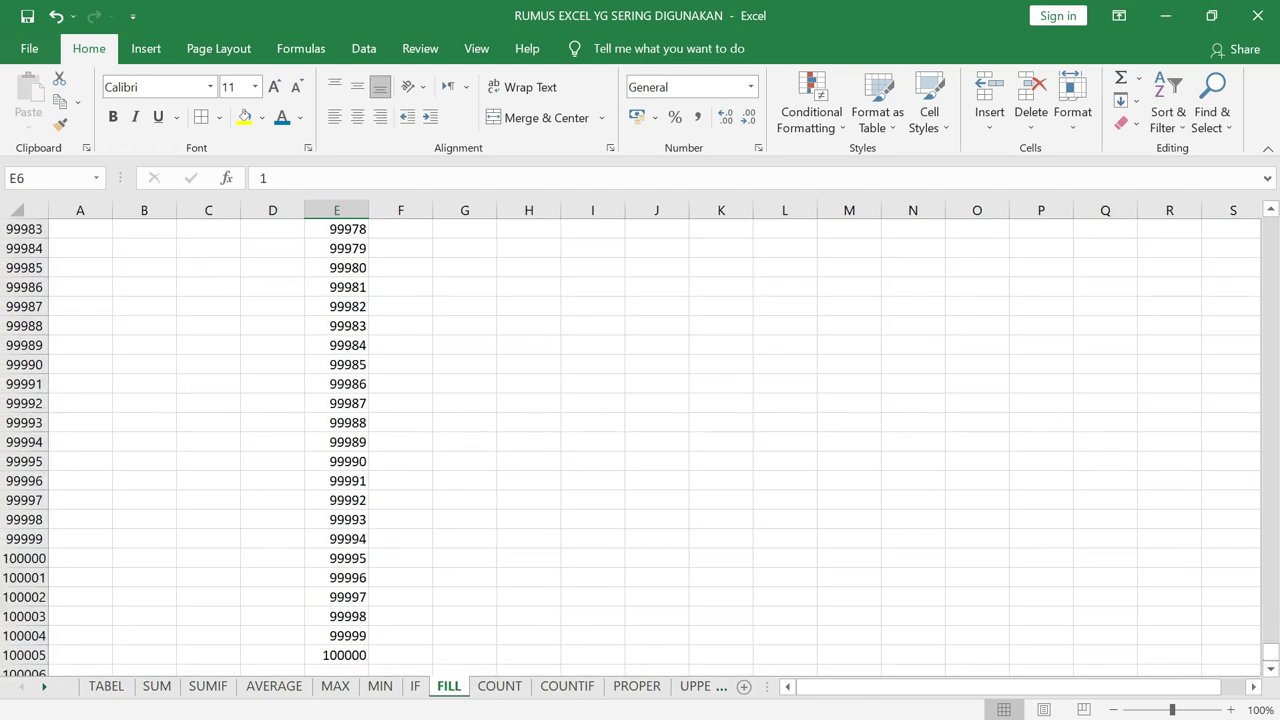
- Confirm E100005 reads 100000, then return to the top and open the COUNT sheet
left_click(346, 655)
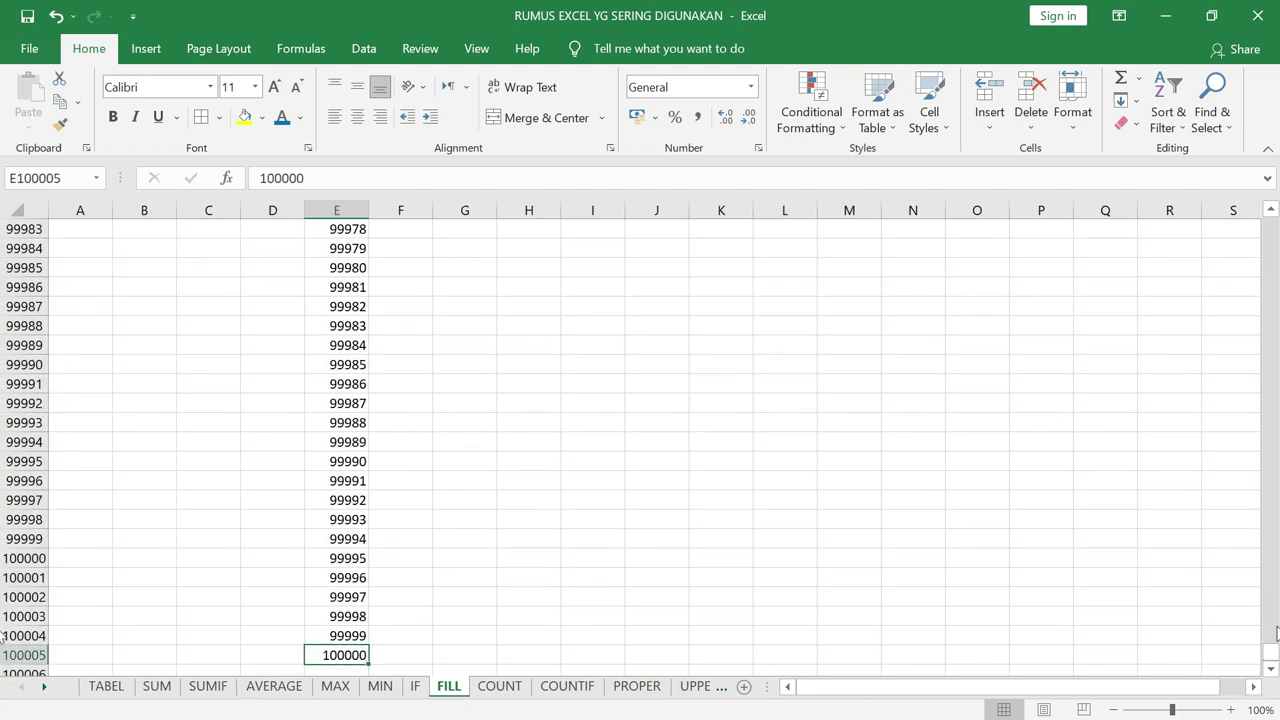
left_click_drag(1270, 652, 5, 228)
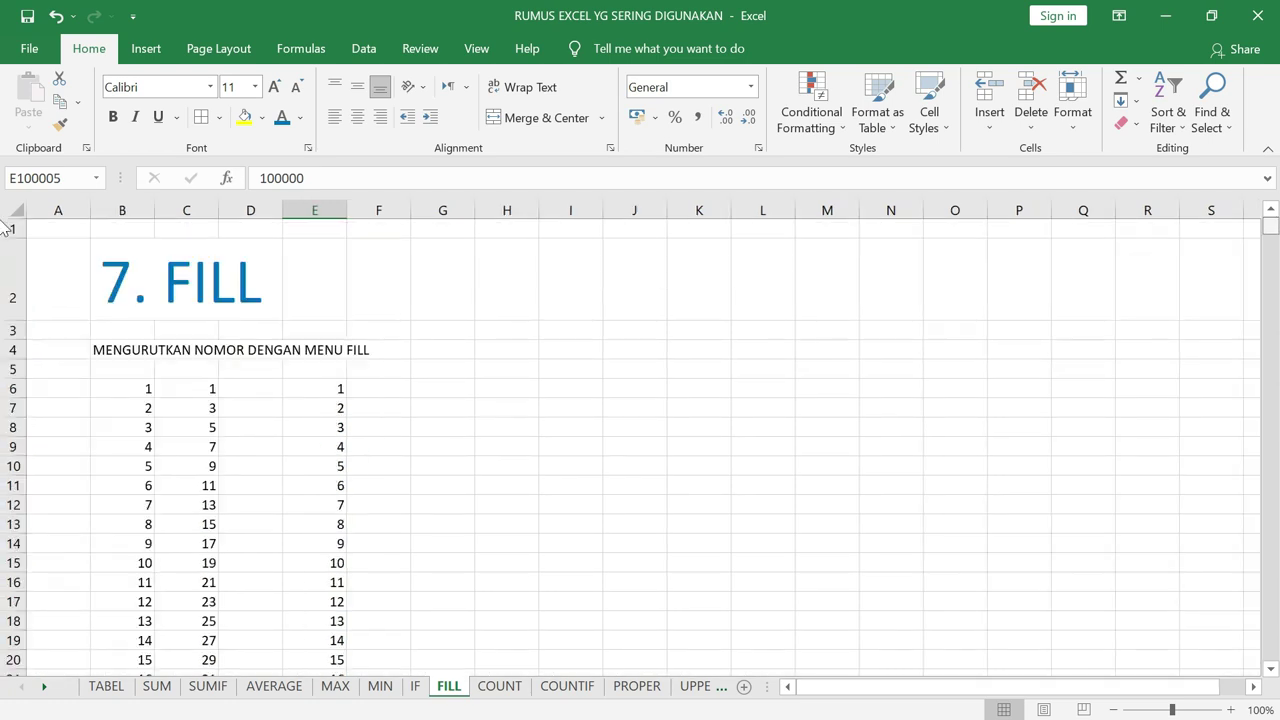
left_click(500, 686)
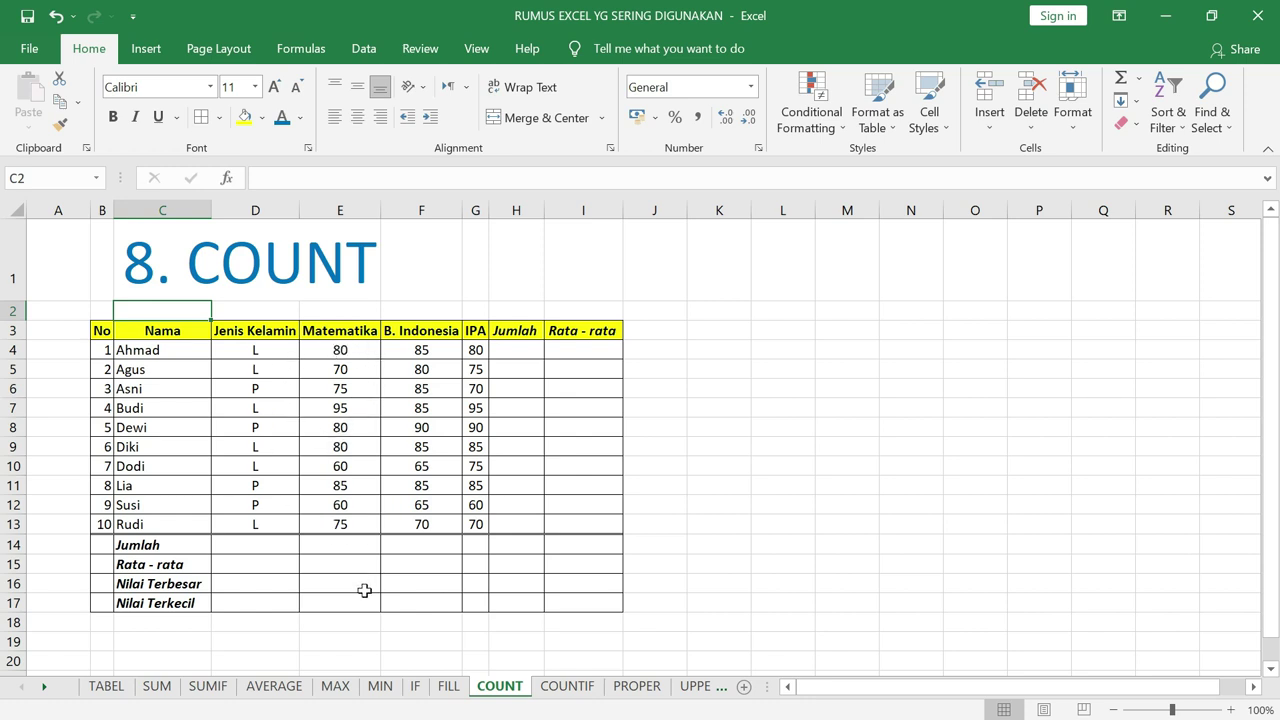
- Clear the four summary labels in C14:C17
left_click_drag(152, 546, 162, 602)
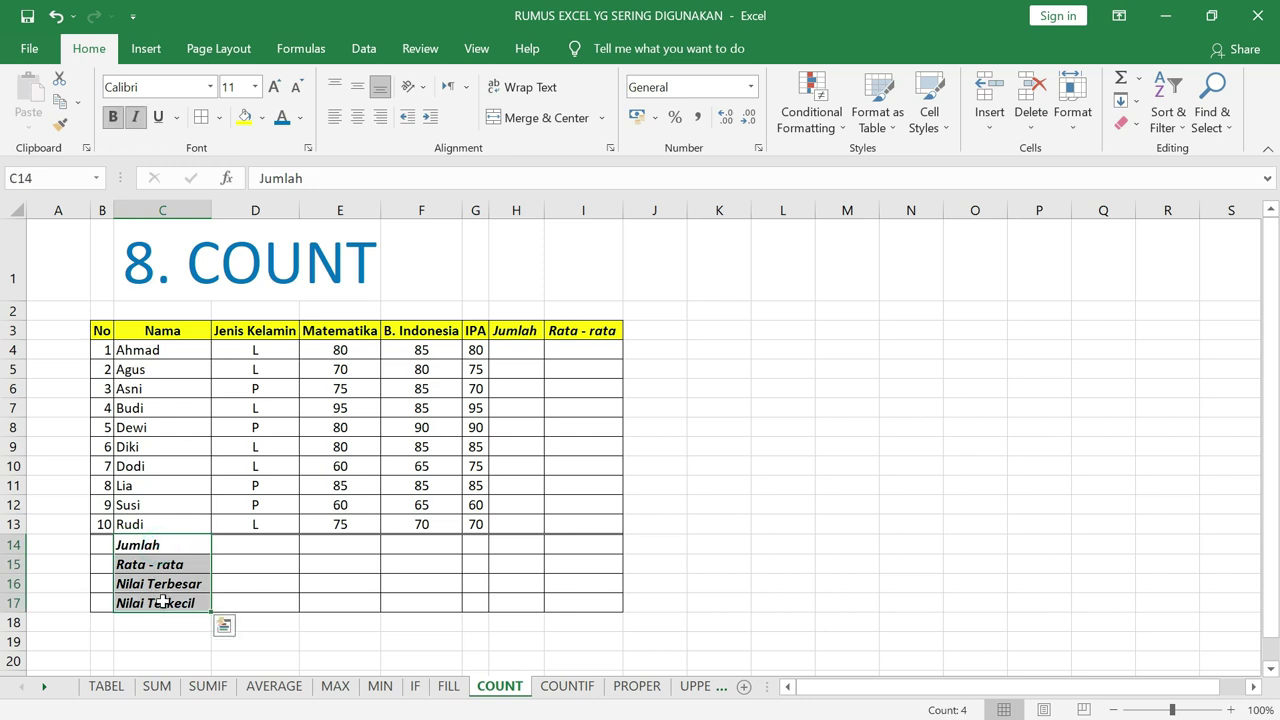
key("Delete")
left_click(166, 562)
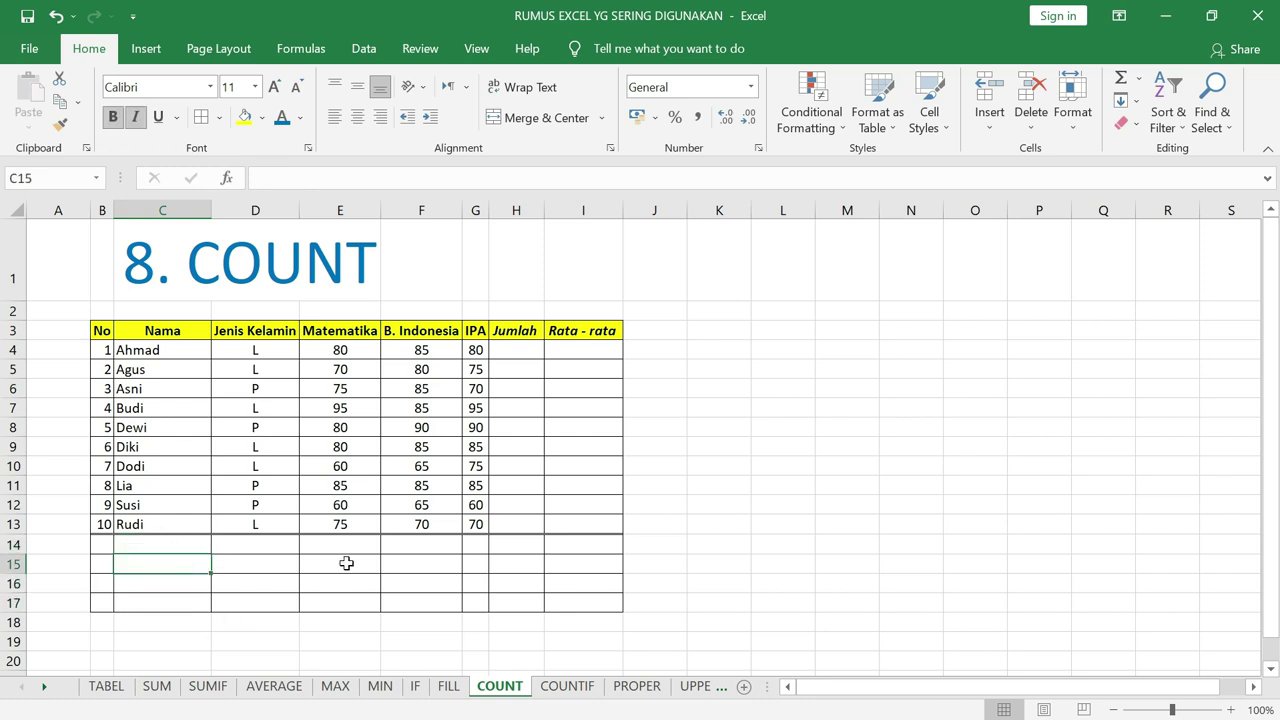
- Enter =COUNT(E4:E13) in E15 to count the ten Matematika scores
left_click(346, 563)
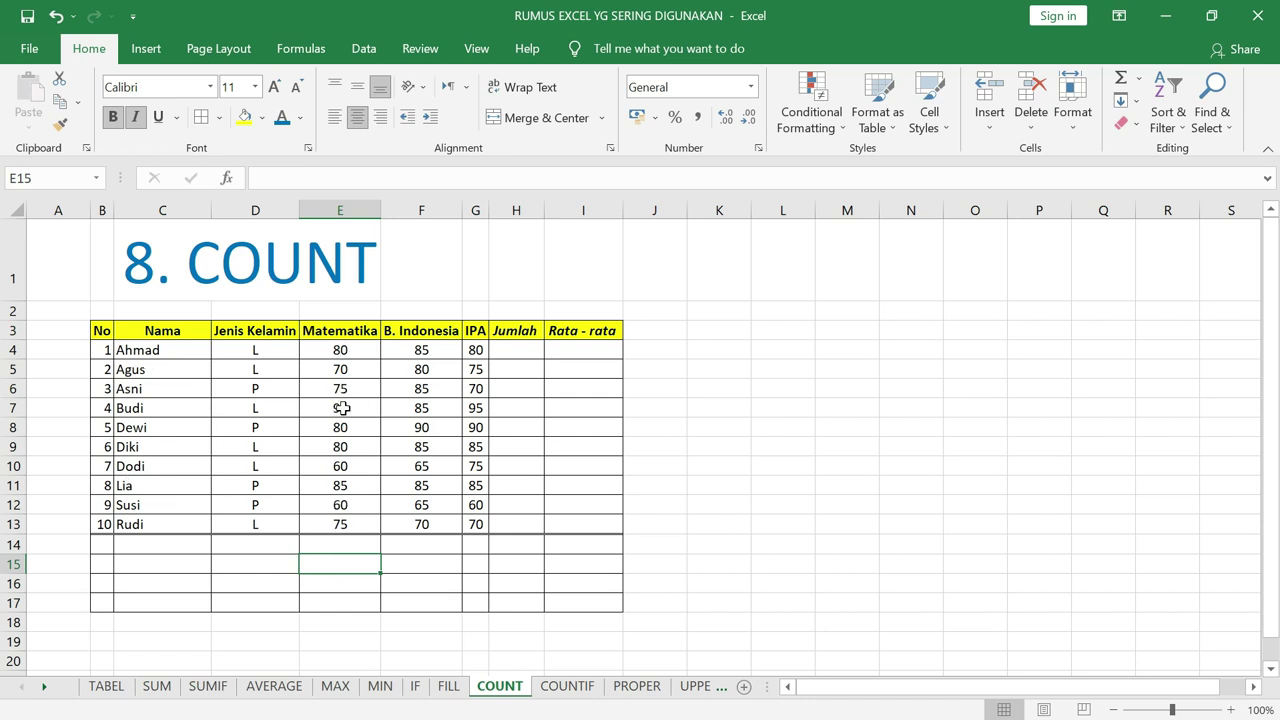
type("=count")
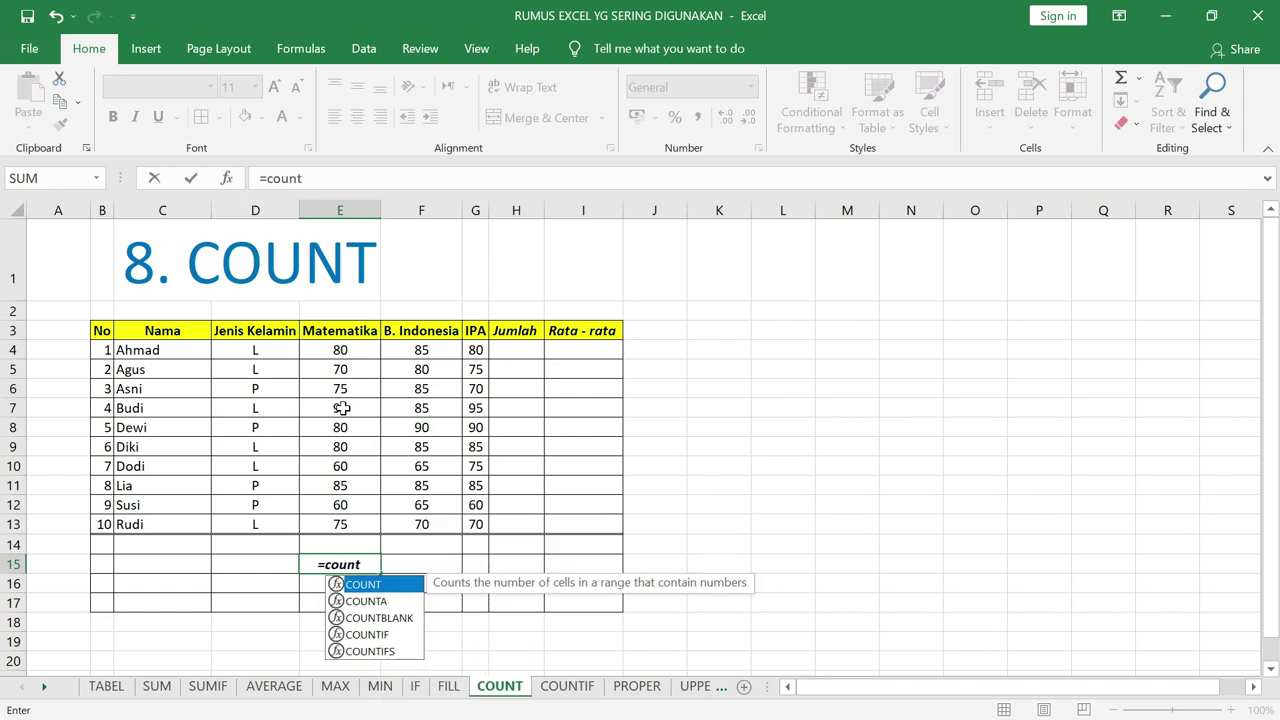
type("(")
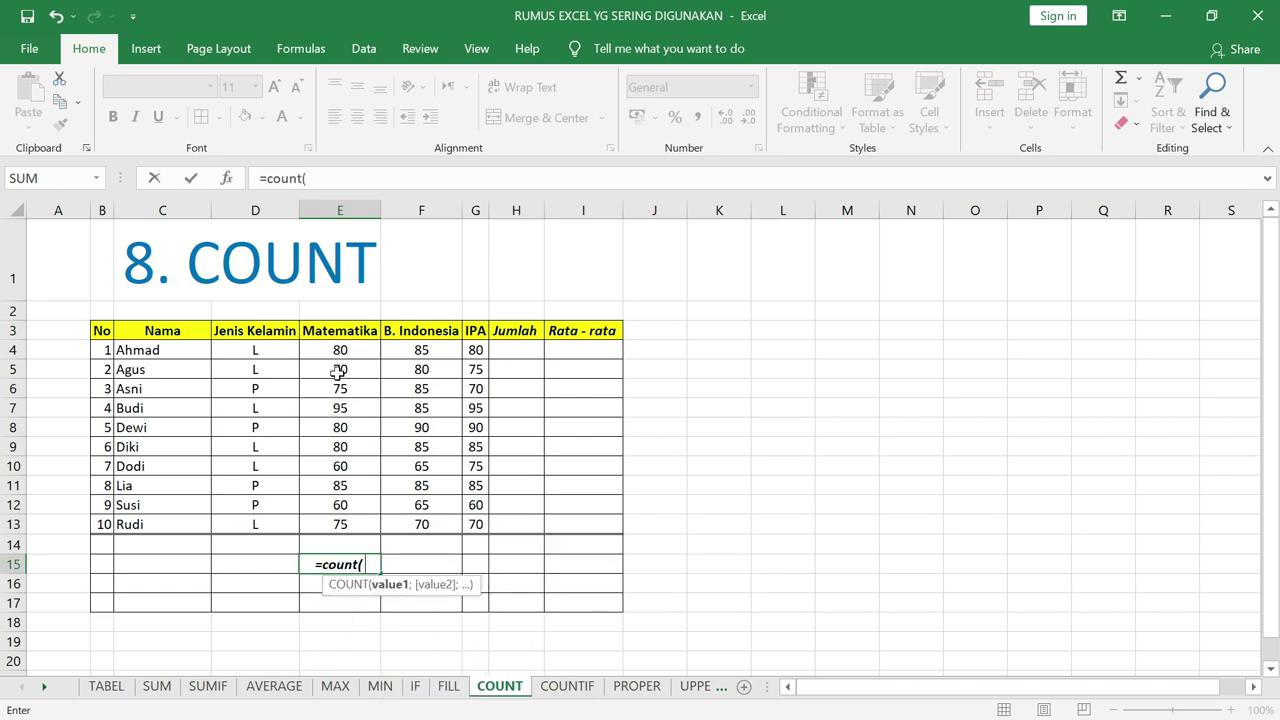
mouse_move(338, 350)
left_mouse_down()
mouse_move(325, 414)
mouse_move(340, 524)
left_mouse_up()
type(")")
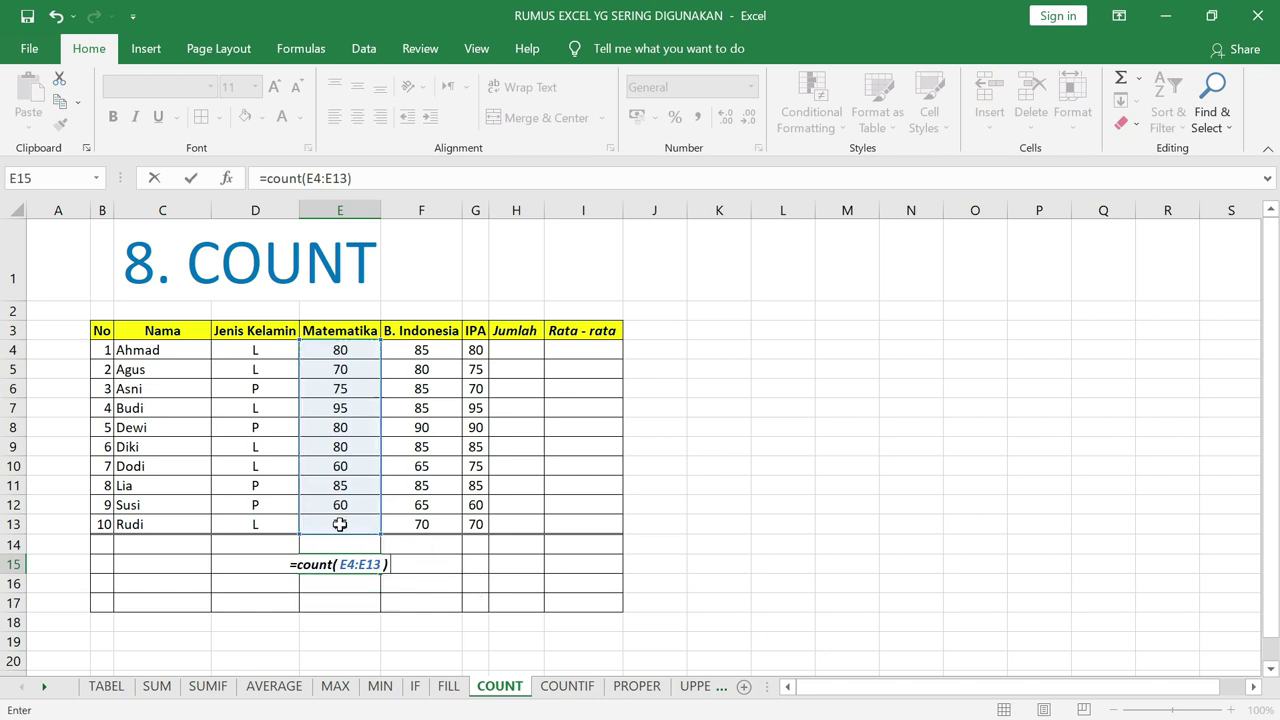
key("Return")
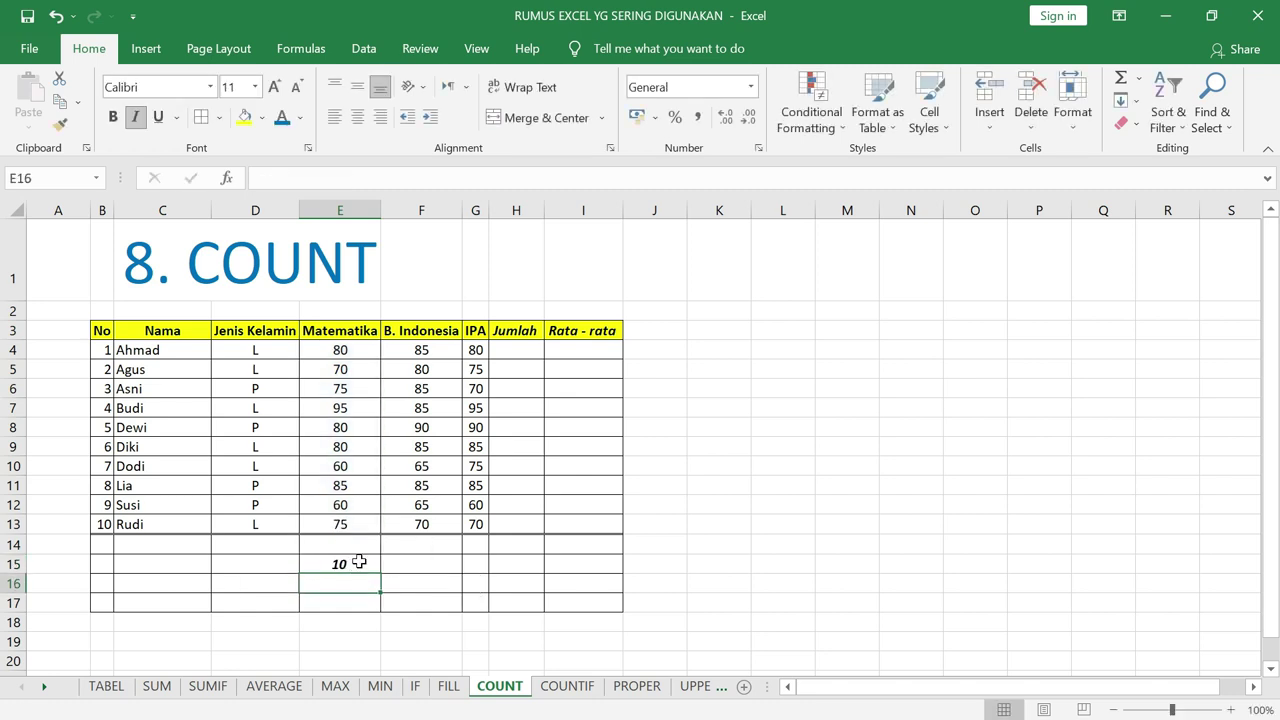
left_click(357, 566)
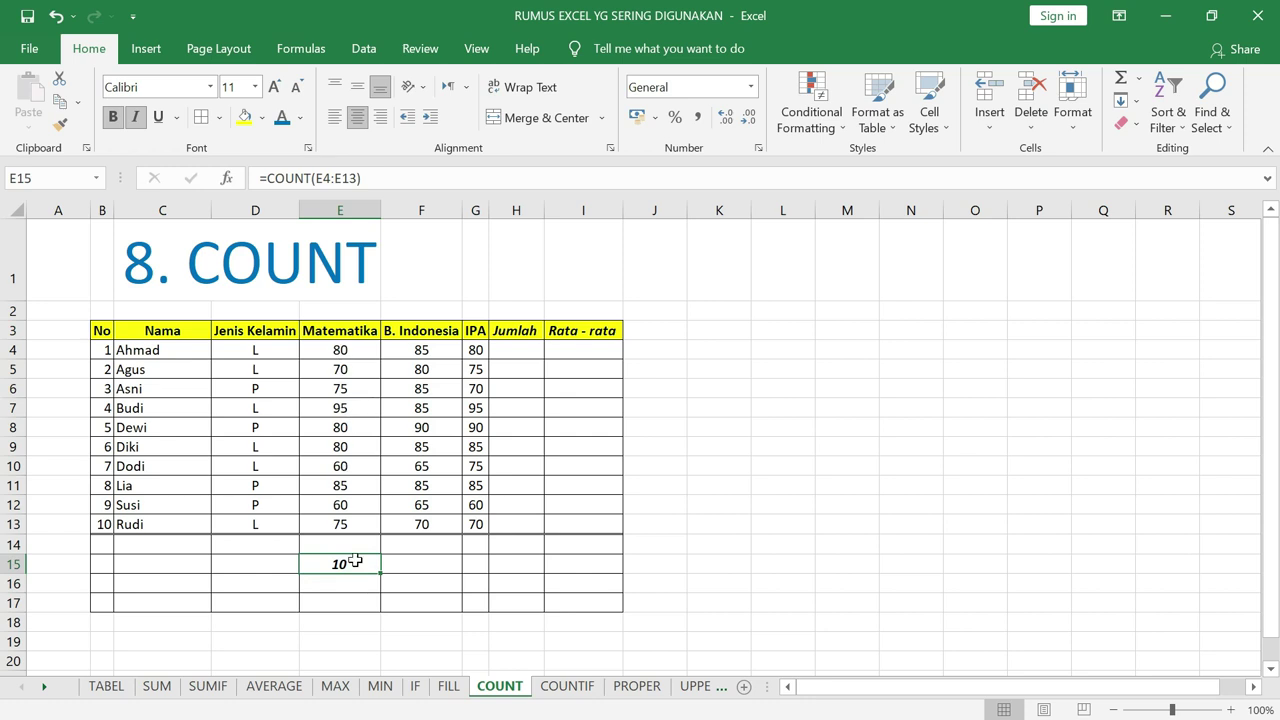
- Clear the Matematika scores of 80 in E8 and 85 in E11
left_click(351, 427)
key("Delete")
left_click(354, 480)
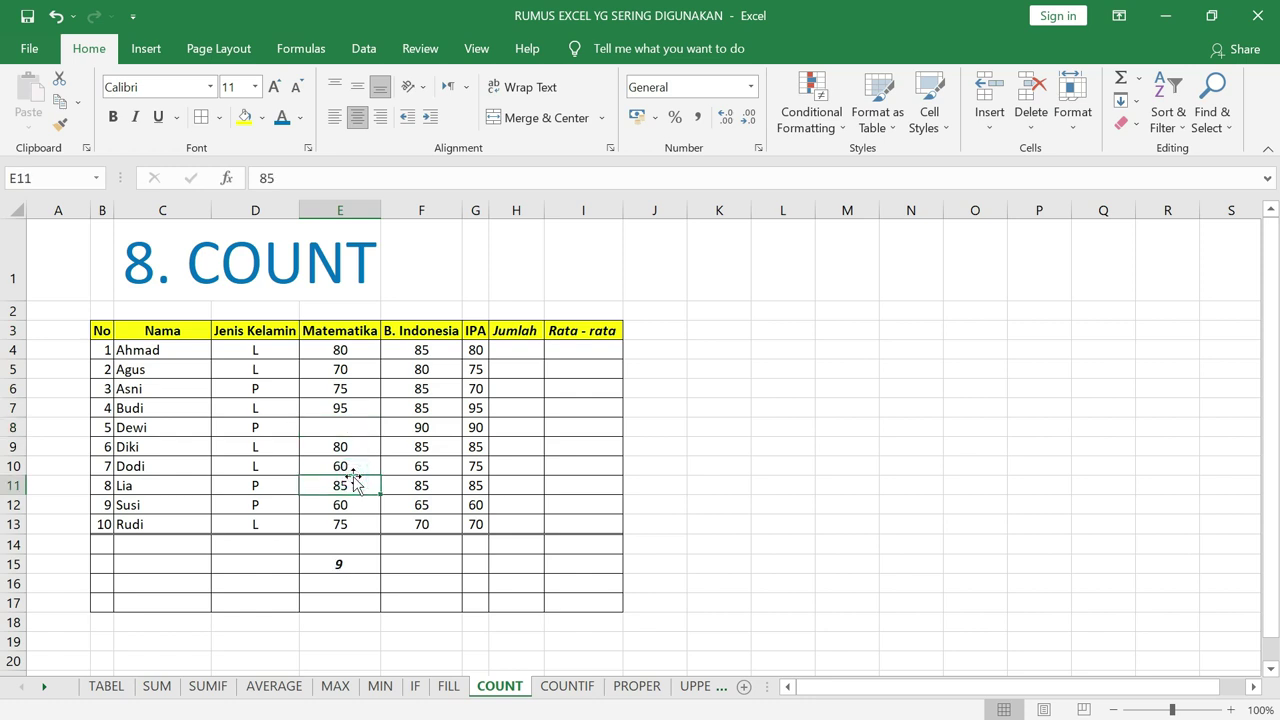
key("Delete")
- Check that E15's count dropped to 8, then go to the COUNTIF sheet
left_click(724, 468)
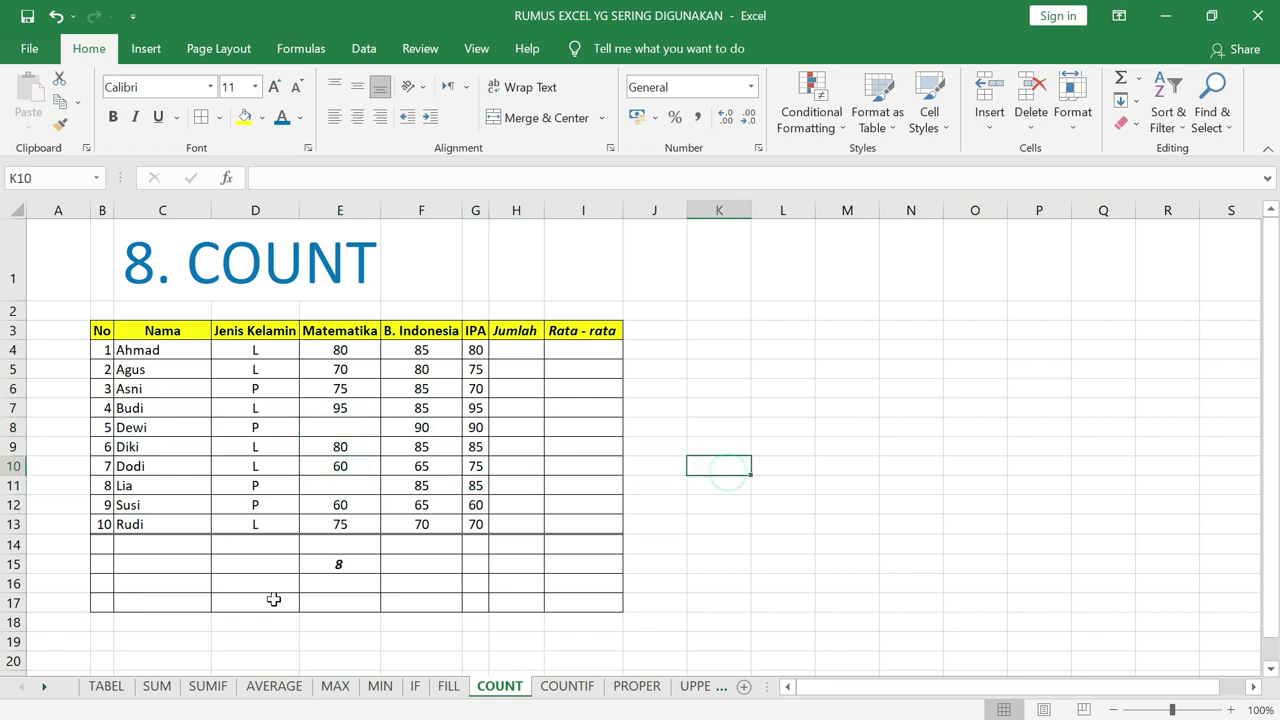
left_click(345, 565)
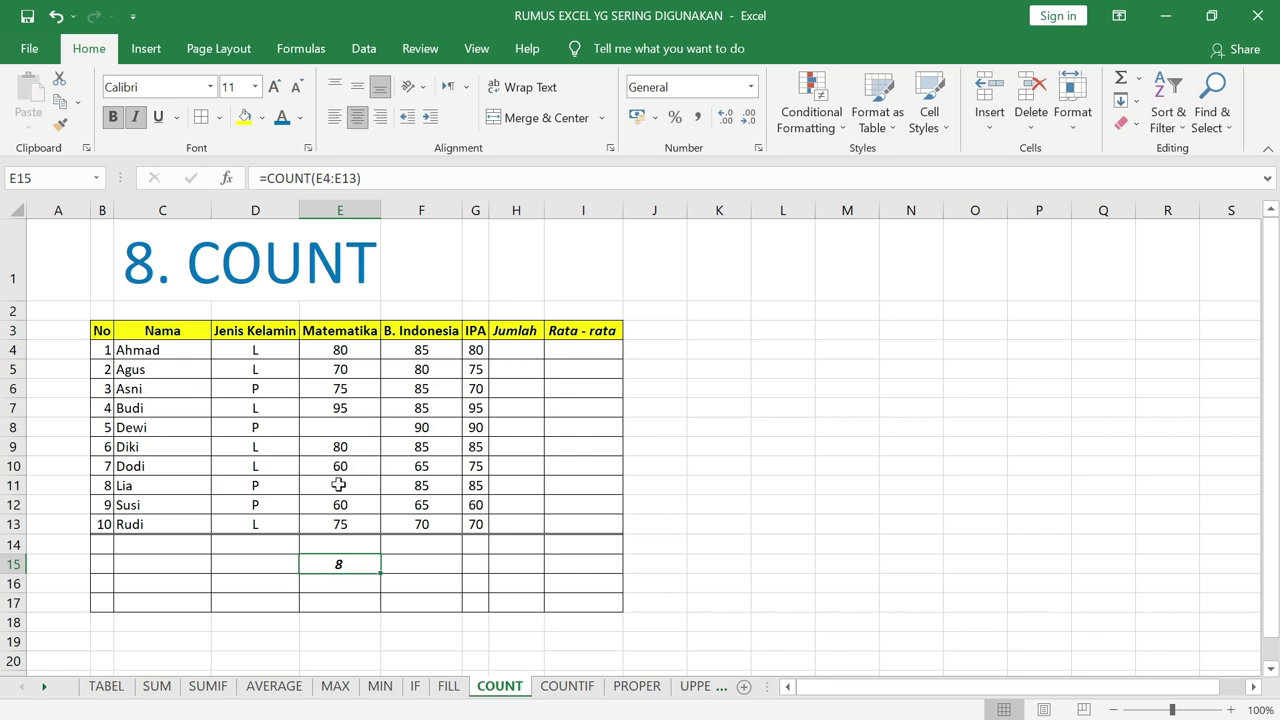
key("ctrl+Page_Down")
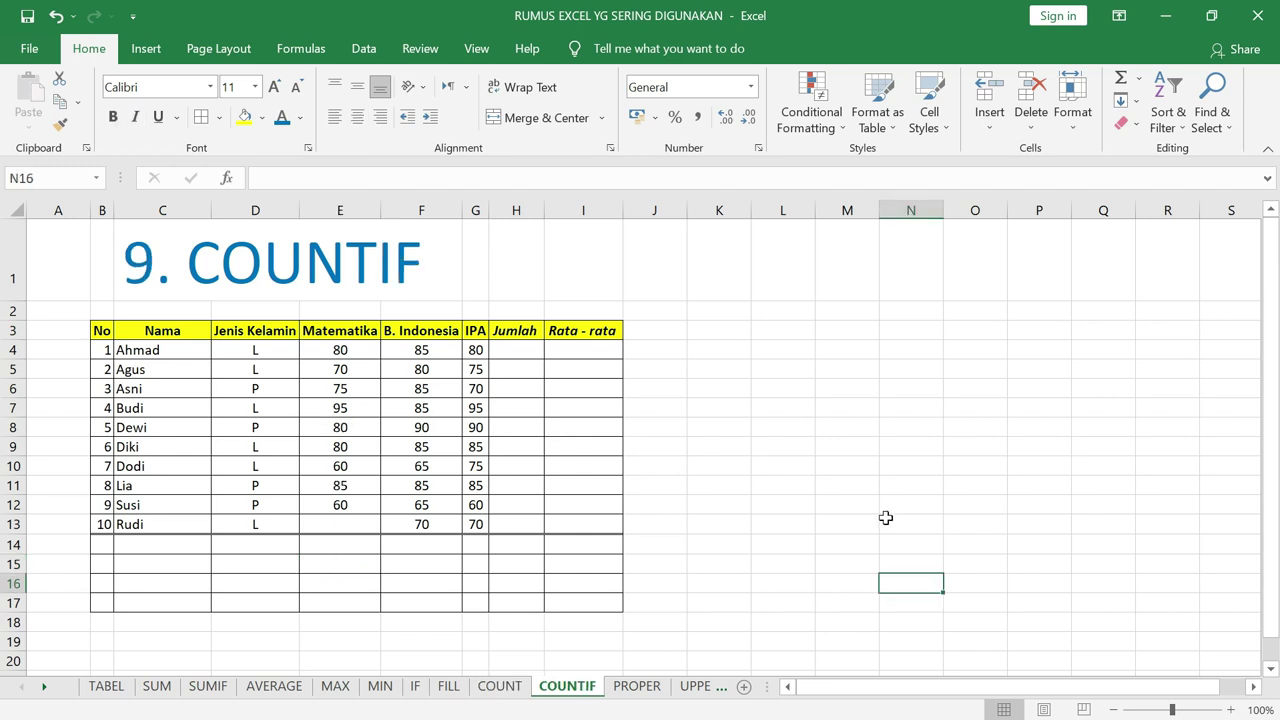
- Enter =COUNTIF(E4:E13;80) in E15 to count Matematika scores equal to 80
left_click(345, 562)
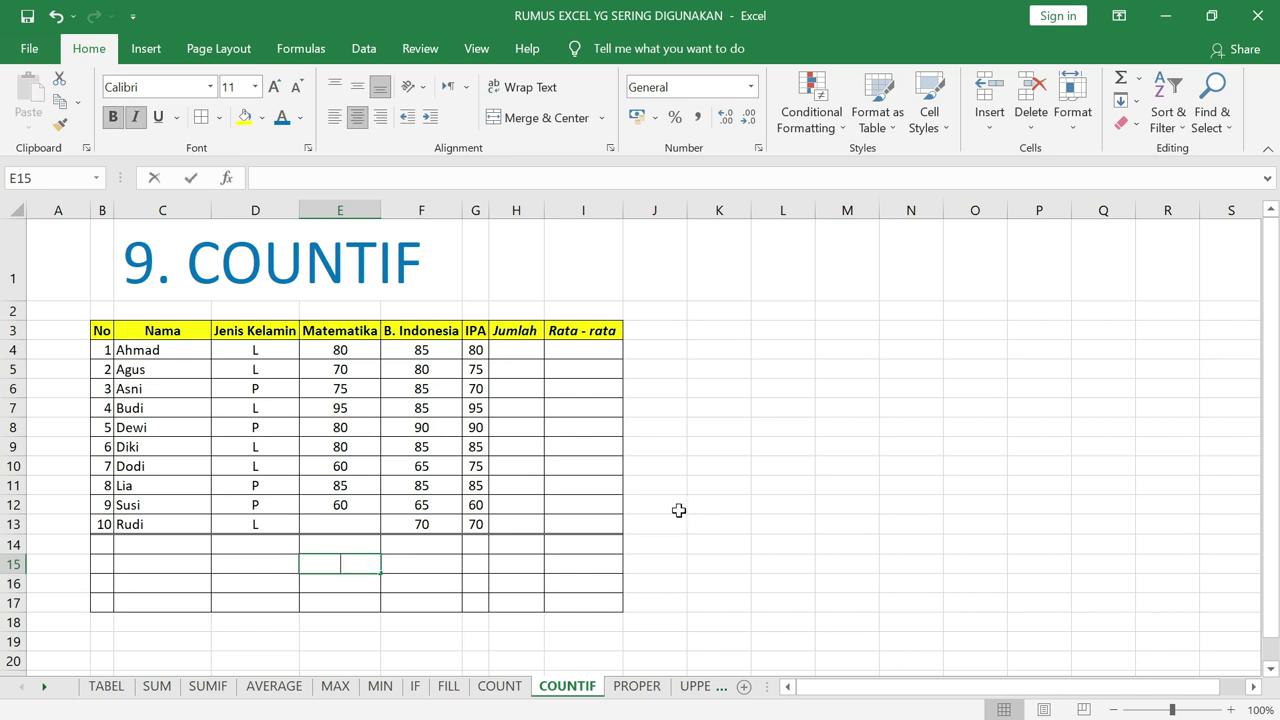
type("=count")
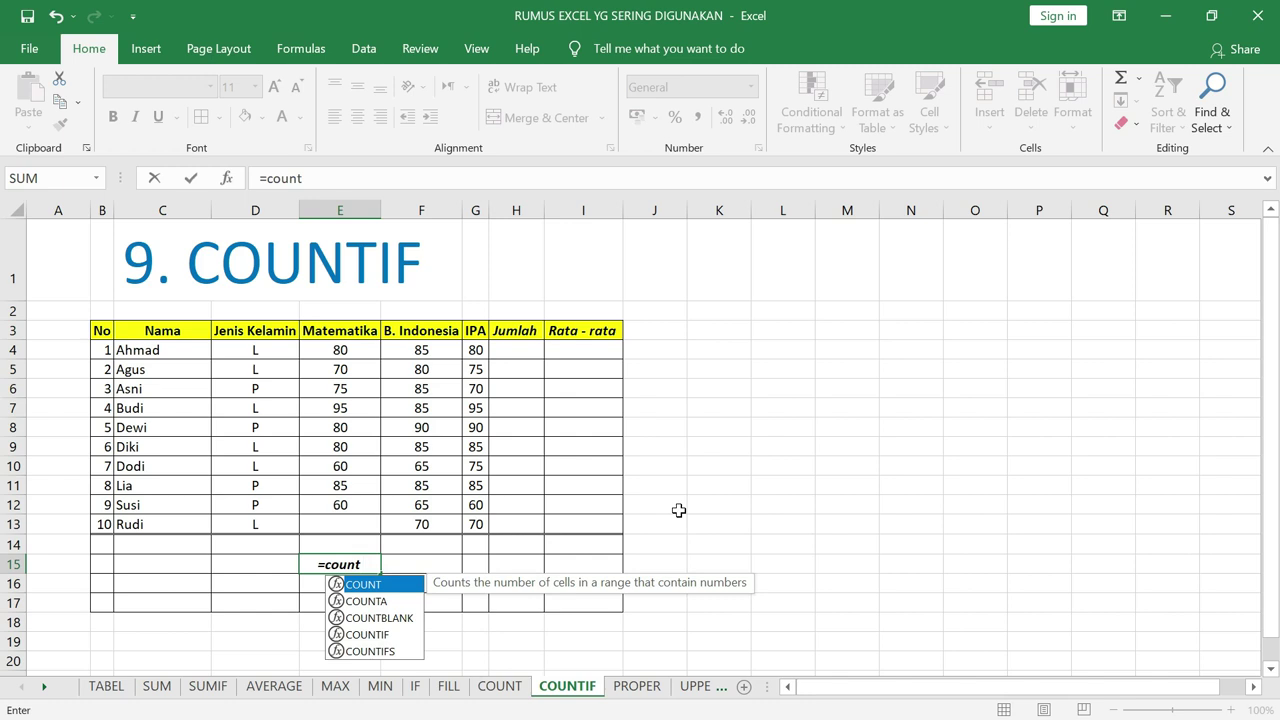
type("if(")
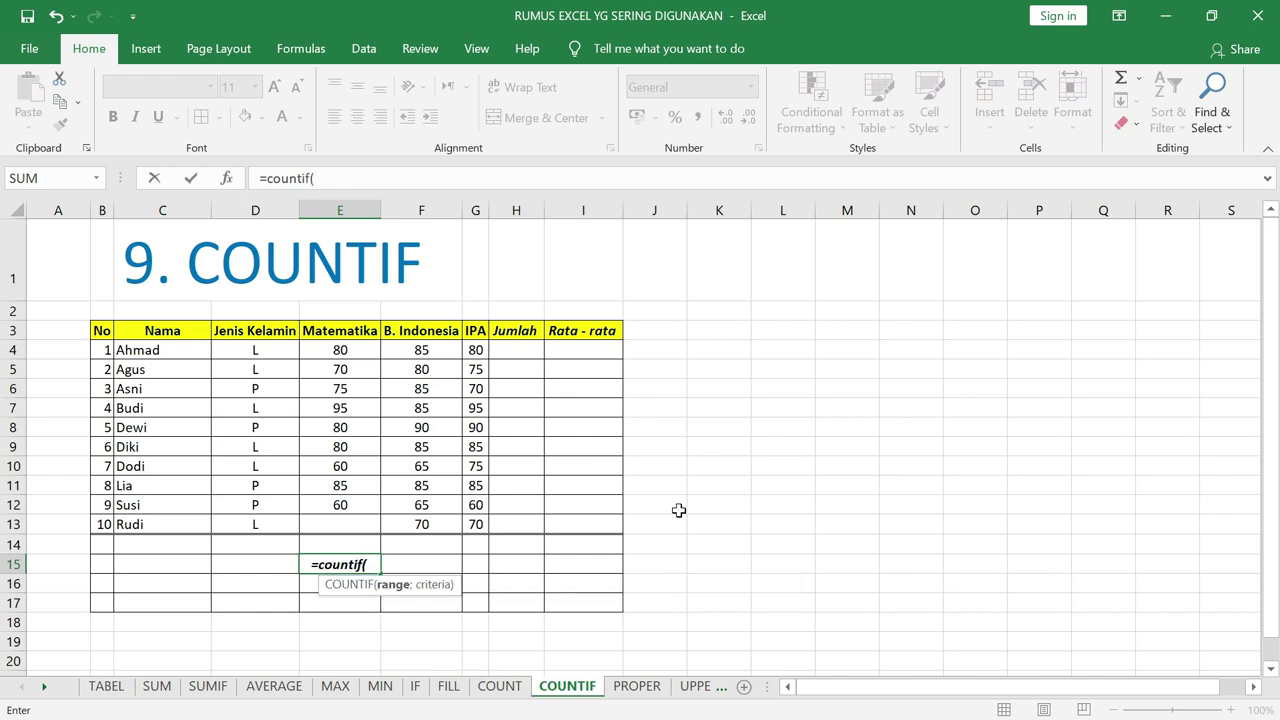
left_click_drag(355, 350, 347, 525)
type(";80)")
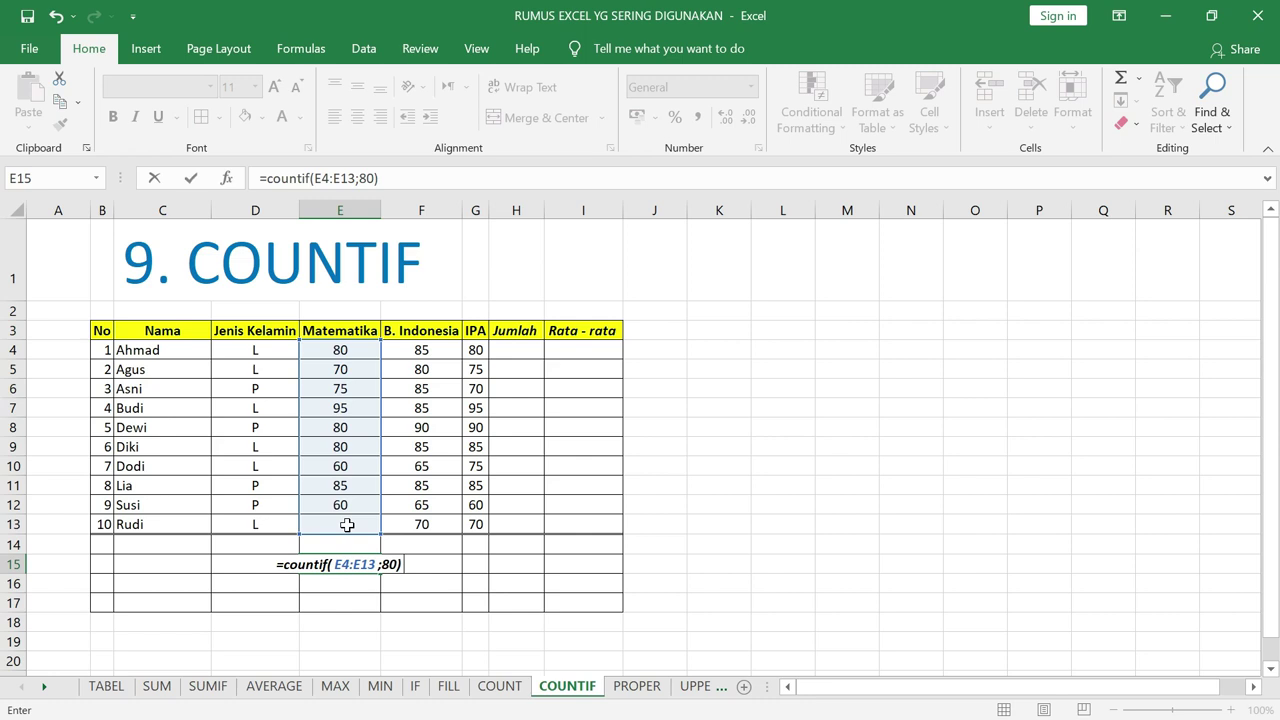
key("Return")
left_click(365, 566)
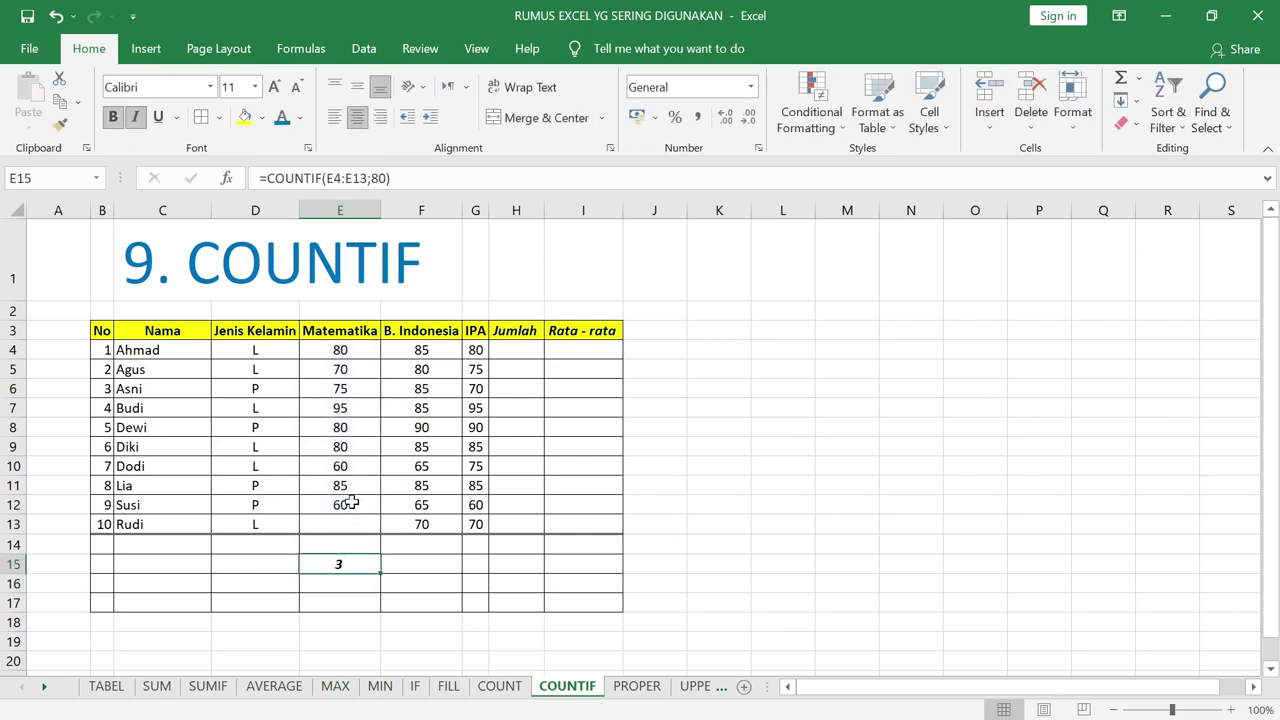
- Enter 80 as the missing Matematika score in E13, raising the count to 4
left_click(340, 447)
left_click(337, 428)
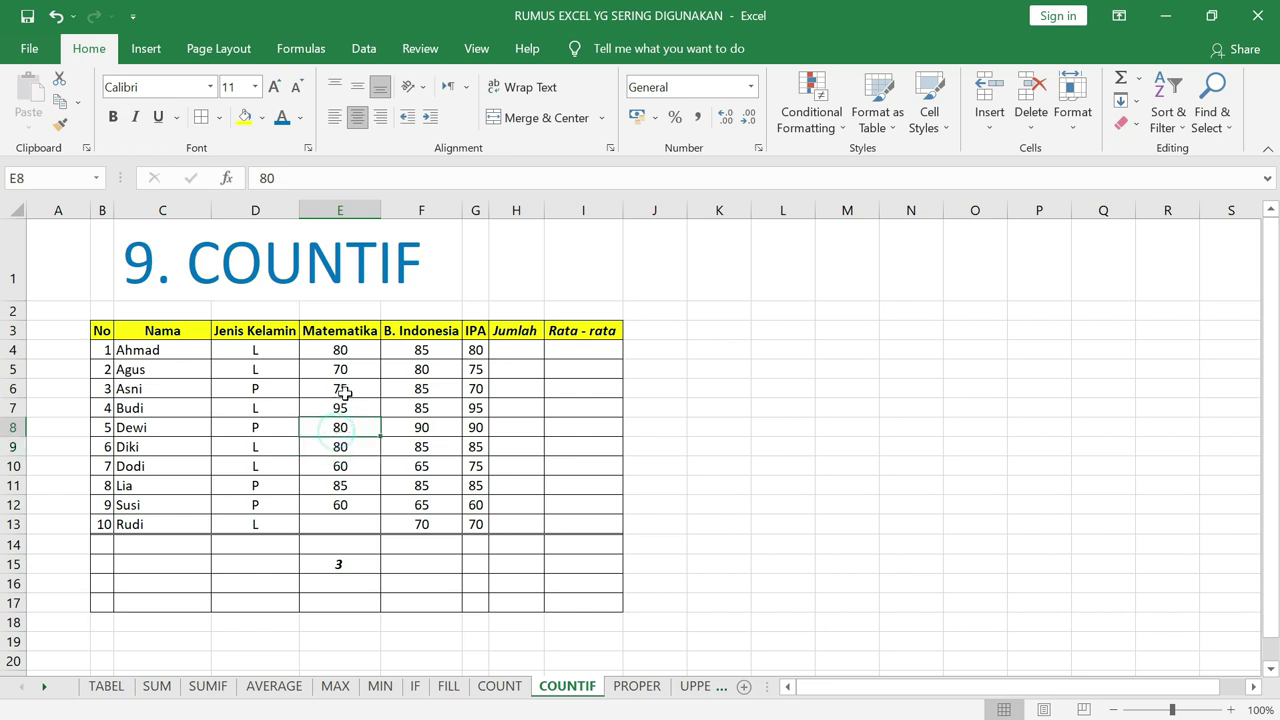
left_click(345, 352)
left_click(362, 522)
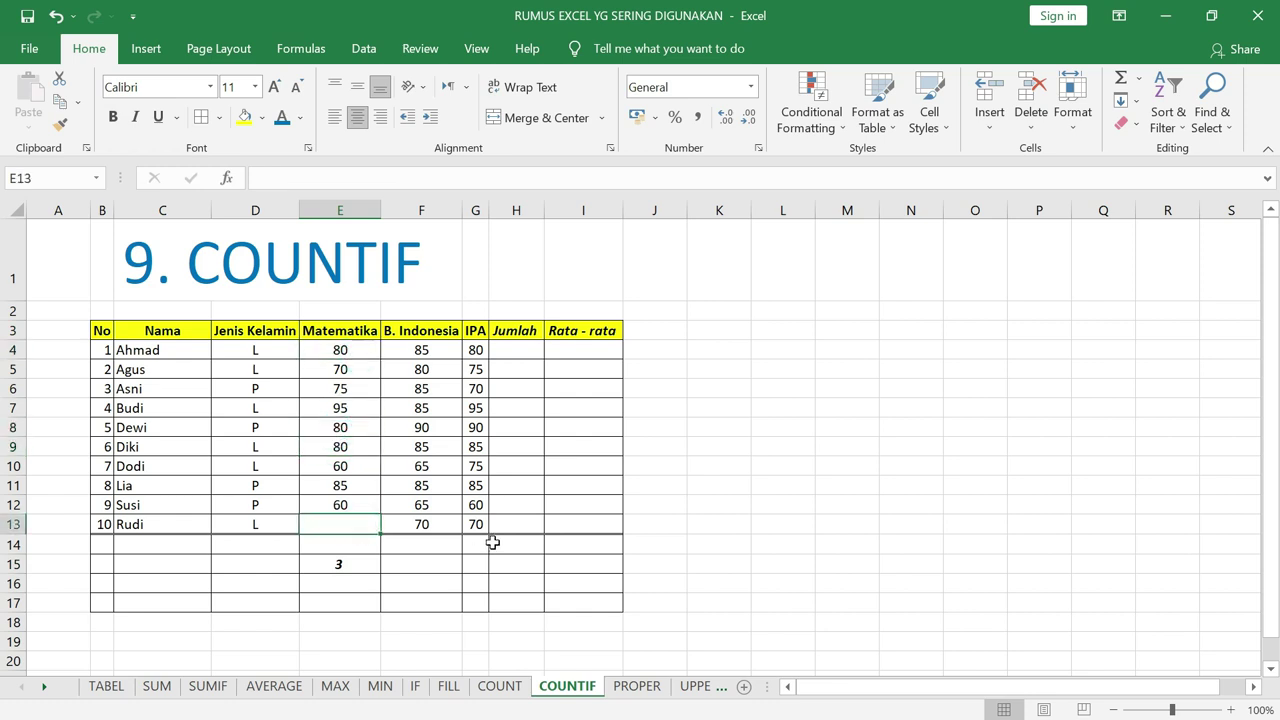
type("80")
key("Return")
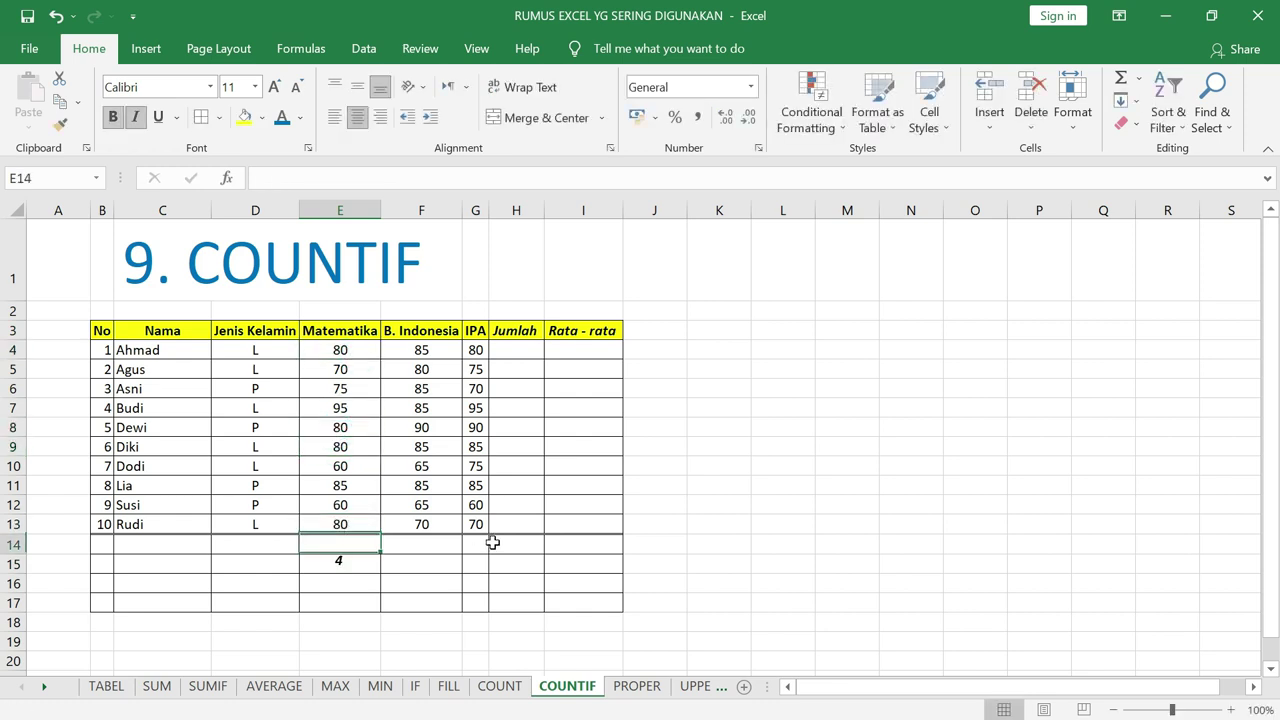
left_click(377, 568)
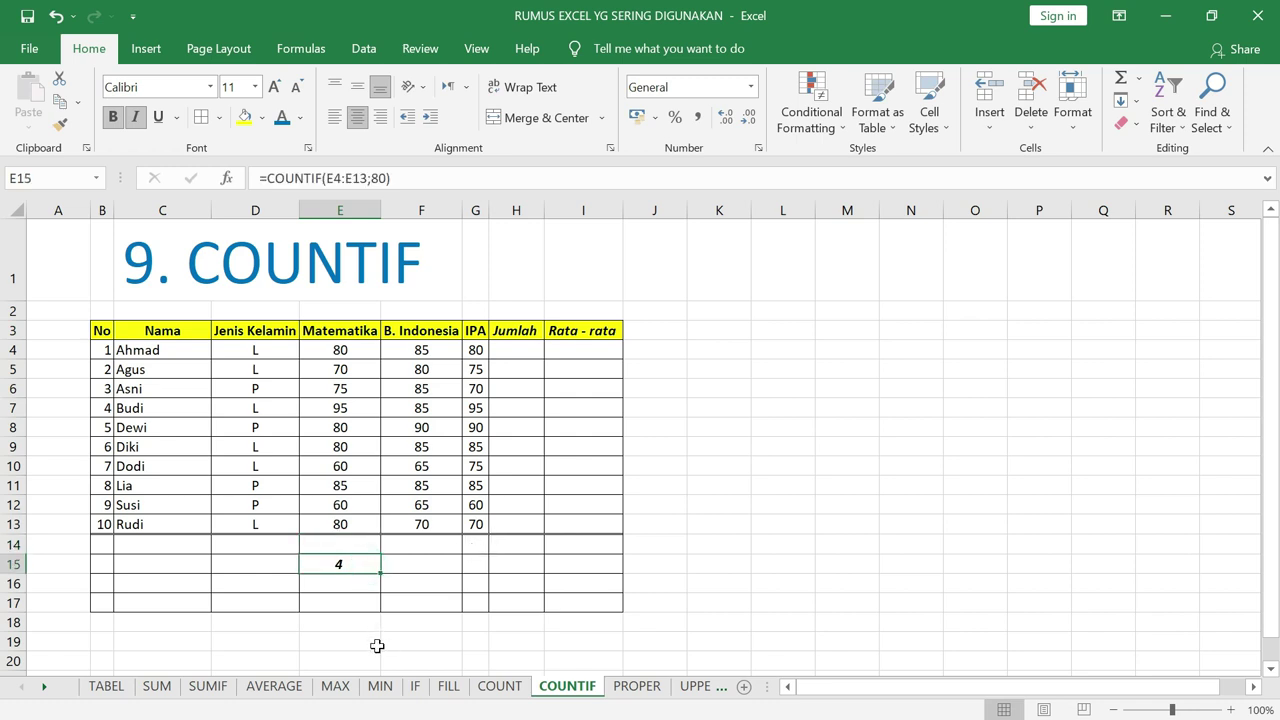
- Label D15 'Nilai 80' and D16 'Nilai 60'
left_click(237, 564)
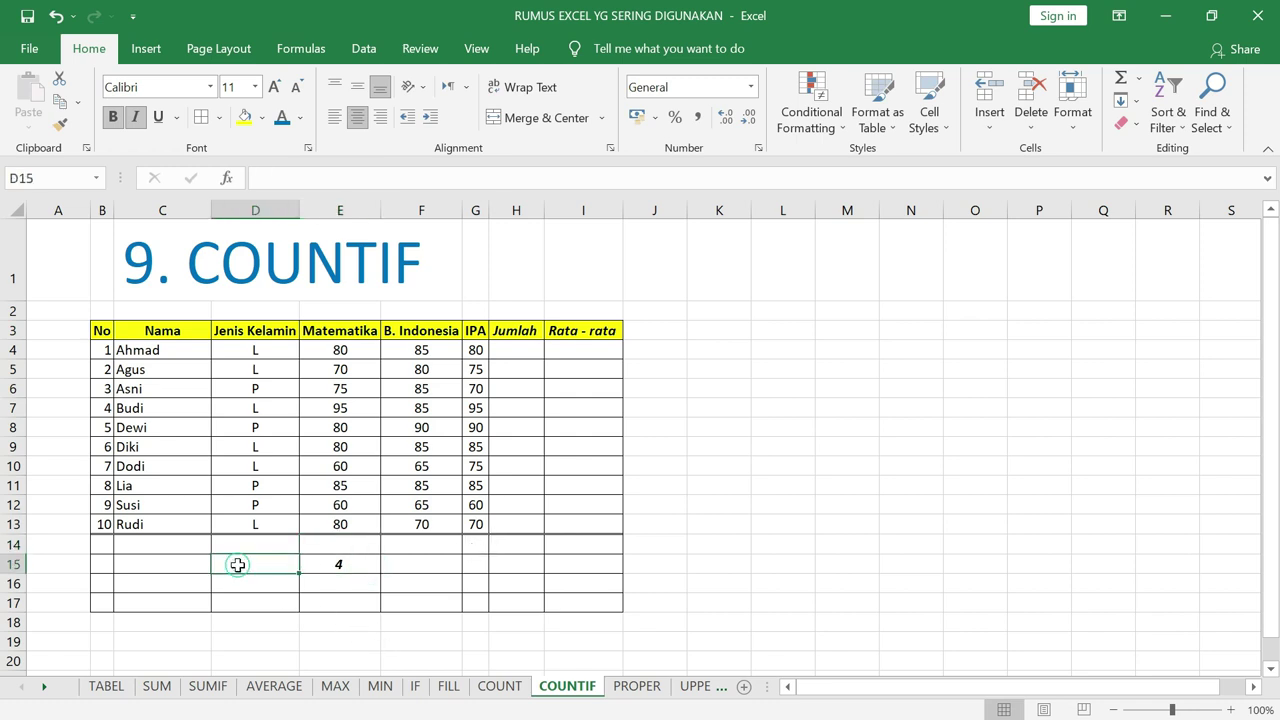
type("Nilai 80")
key("Return")
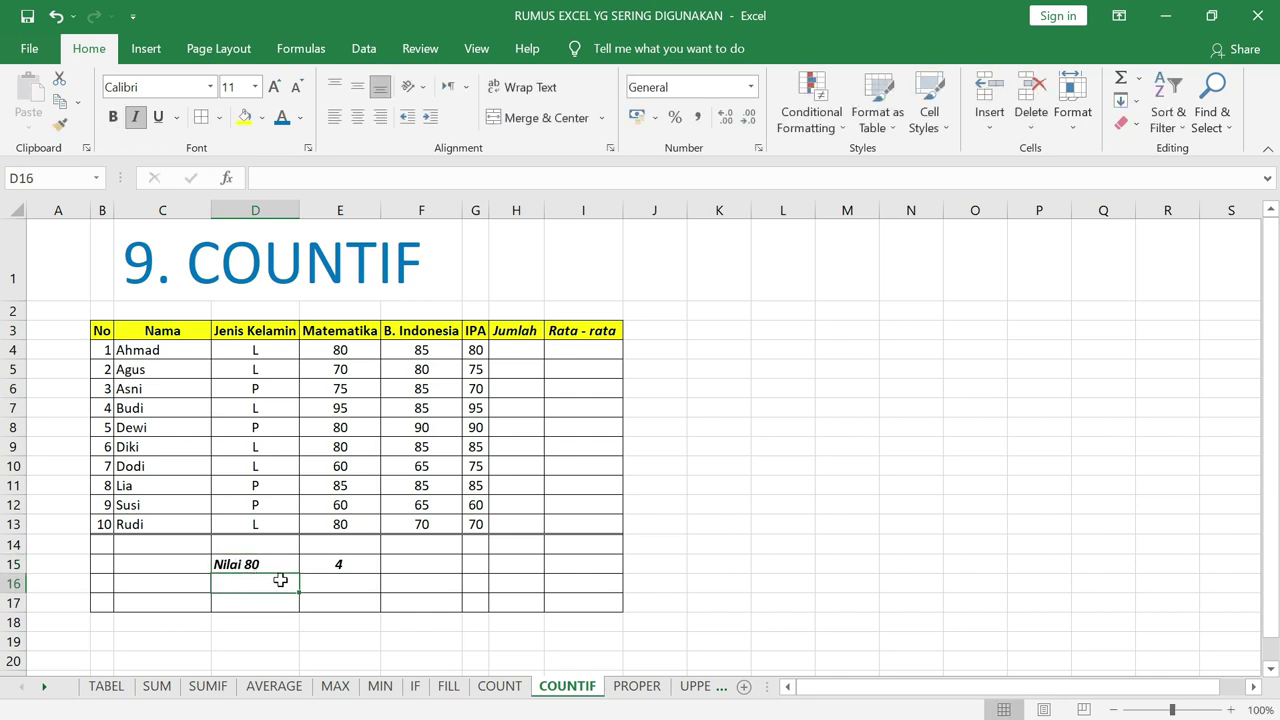
type("N")
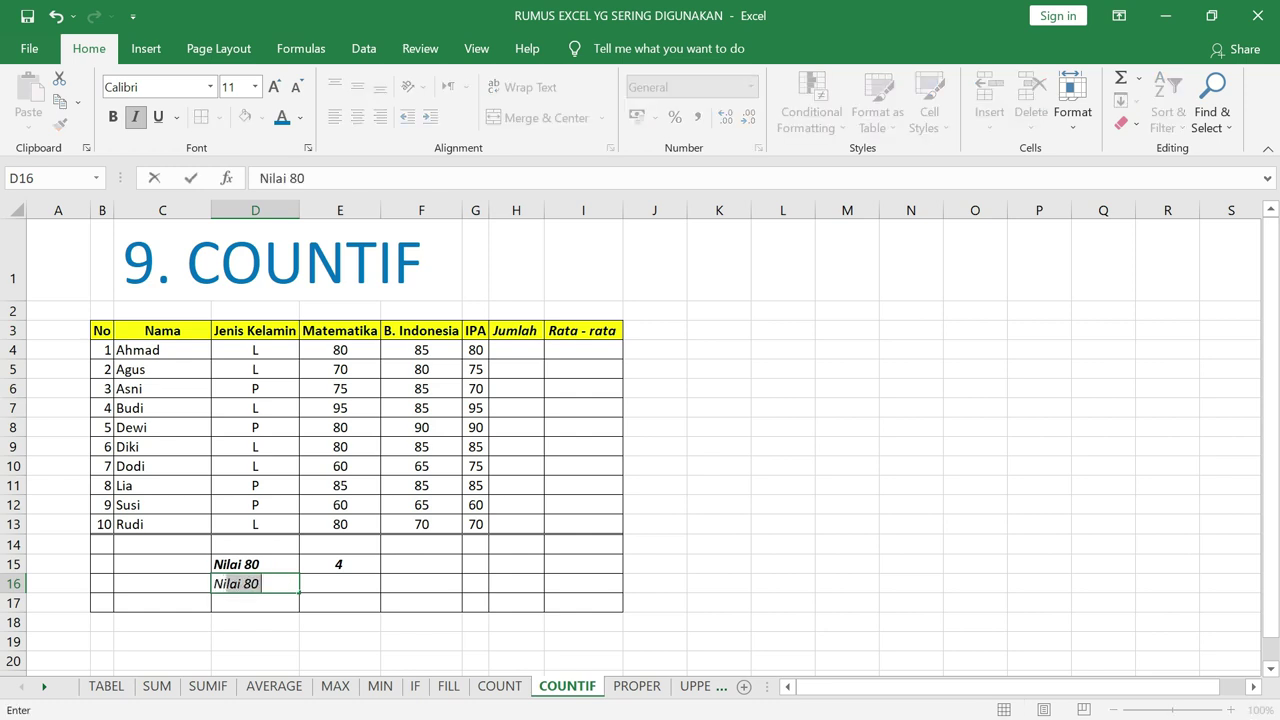
type("60")
key("Return")
- Enter =COUNTIF(E4:E13;60) in E16, giving a count of 2
left_click(359, 578)
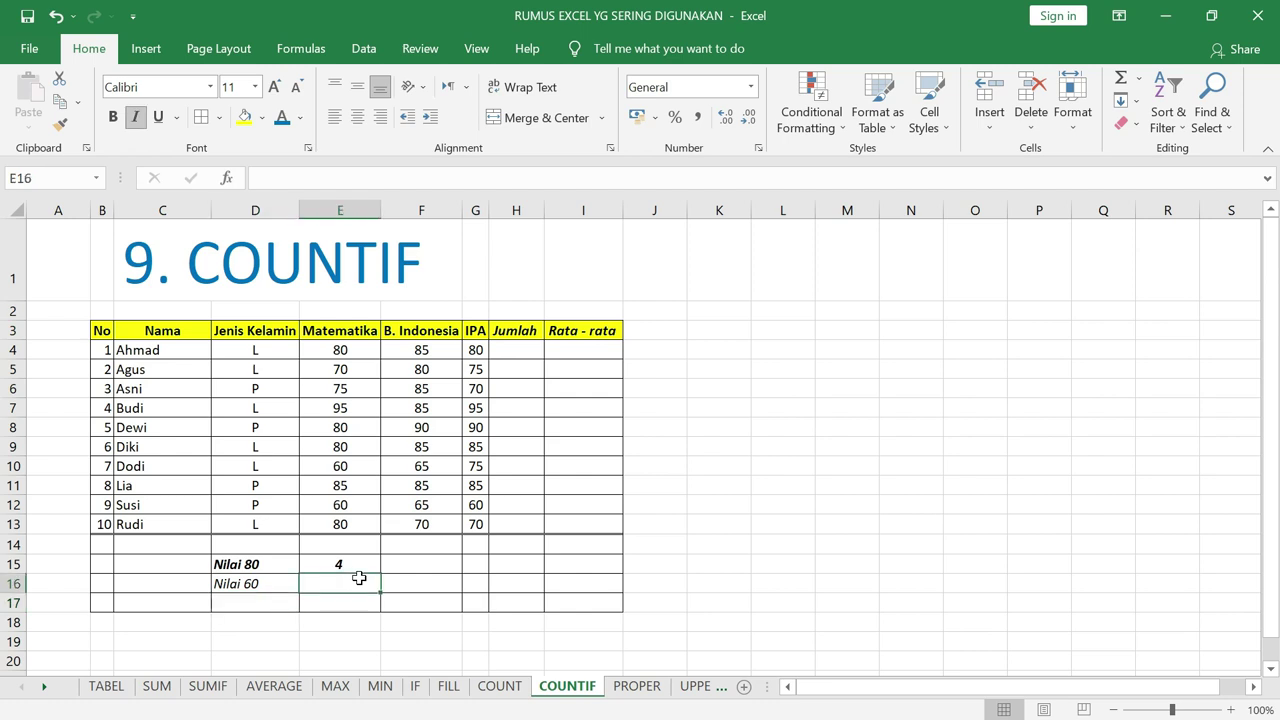
type("=count")
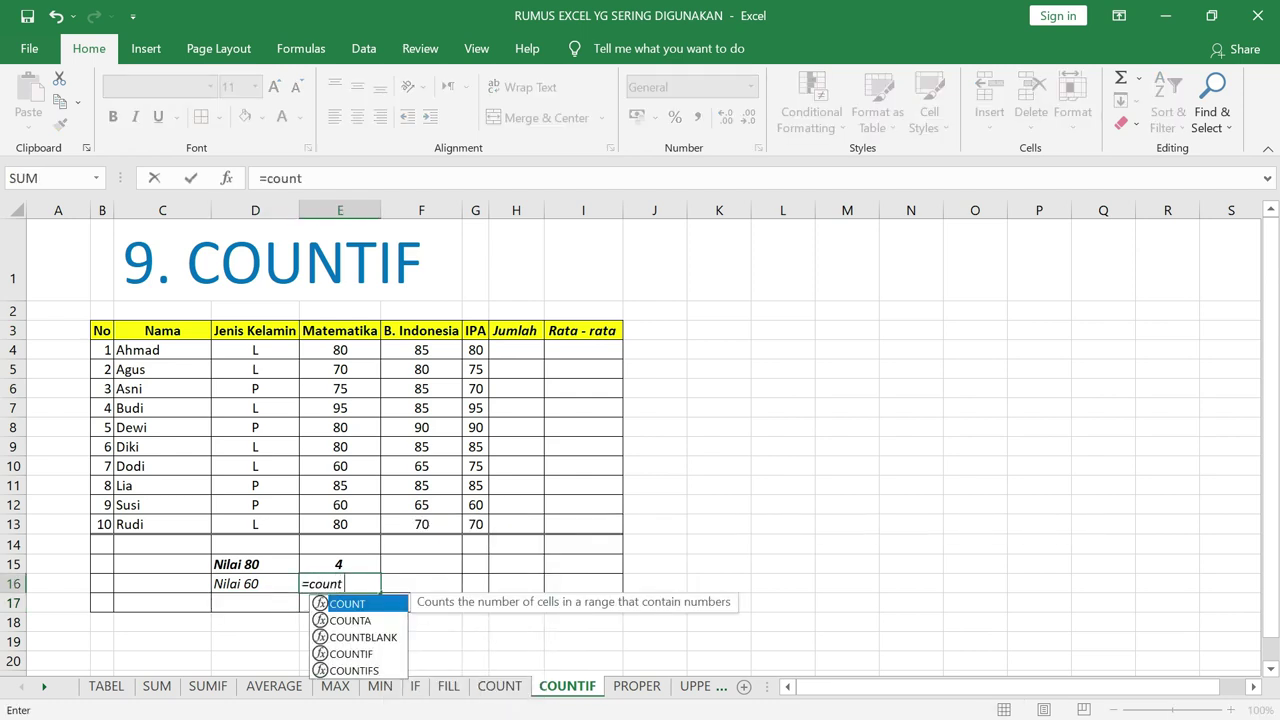
type("if(")
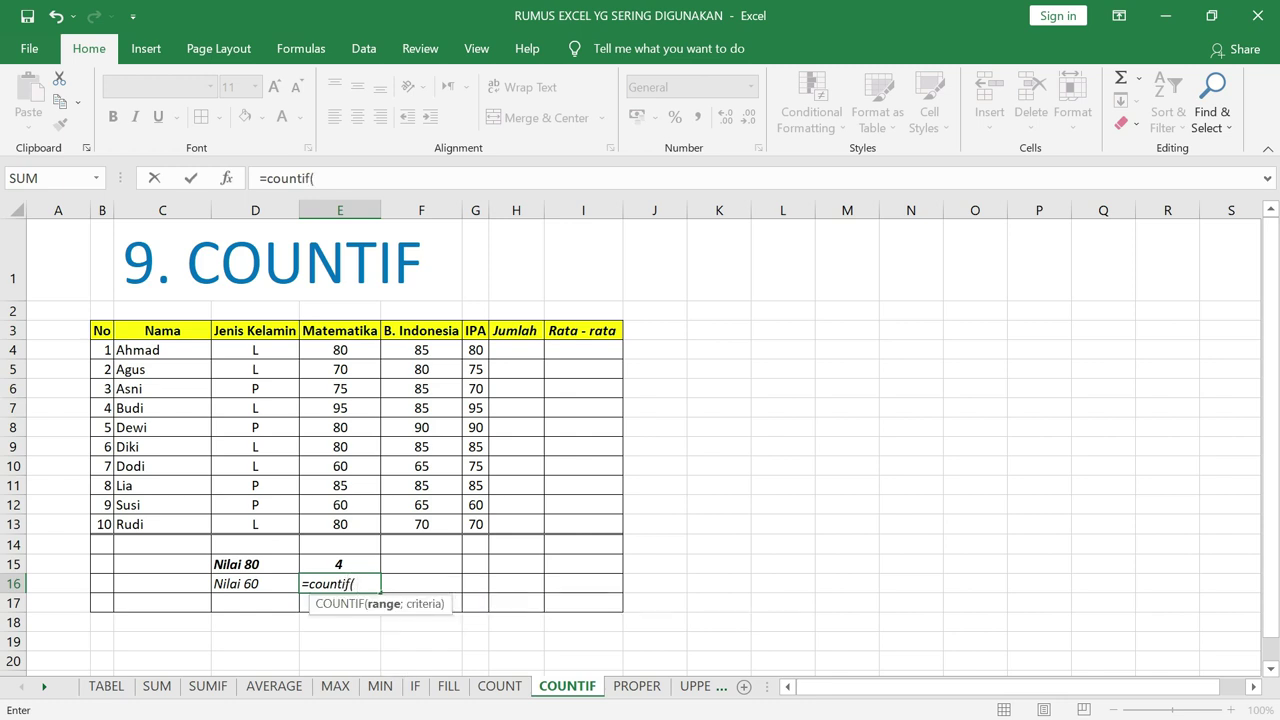
left_click_drag(350, 347, 343, 517)
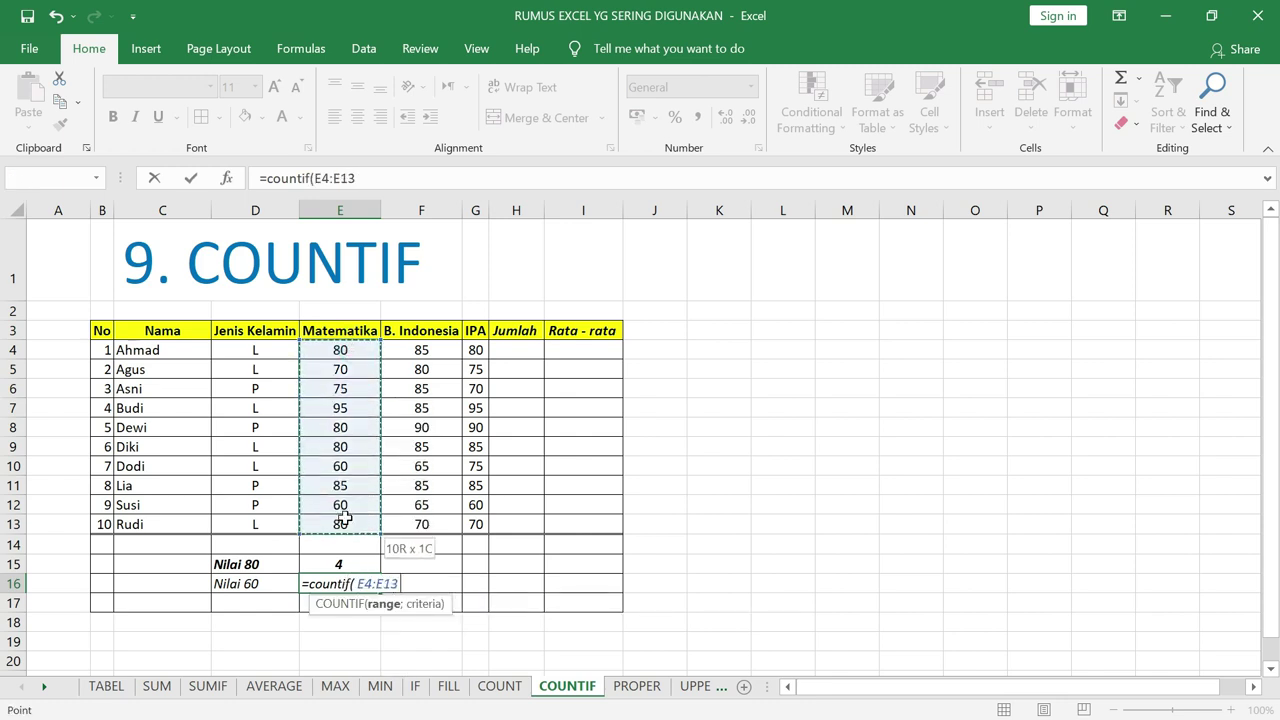
type(";60")
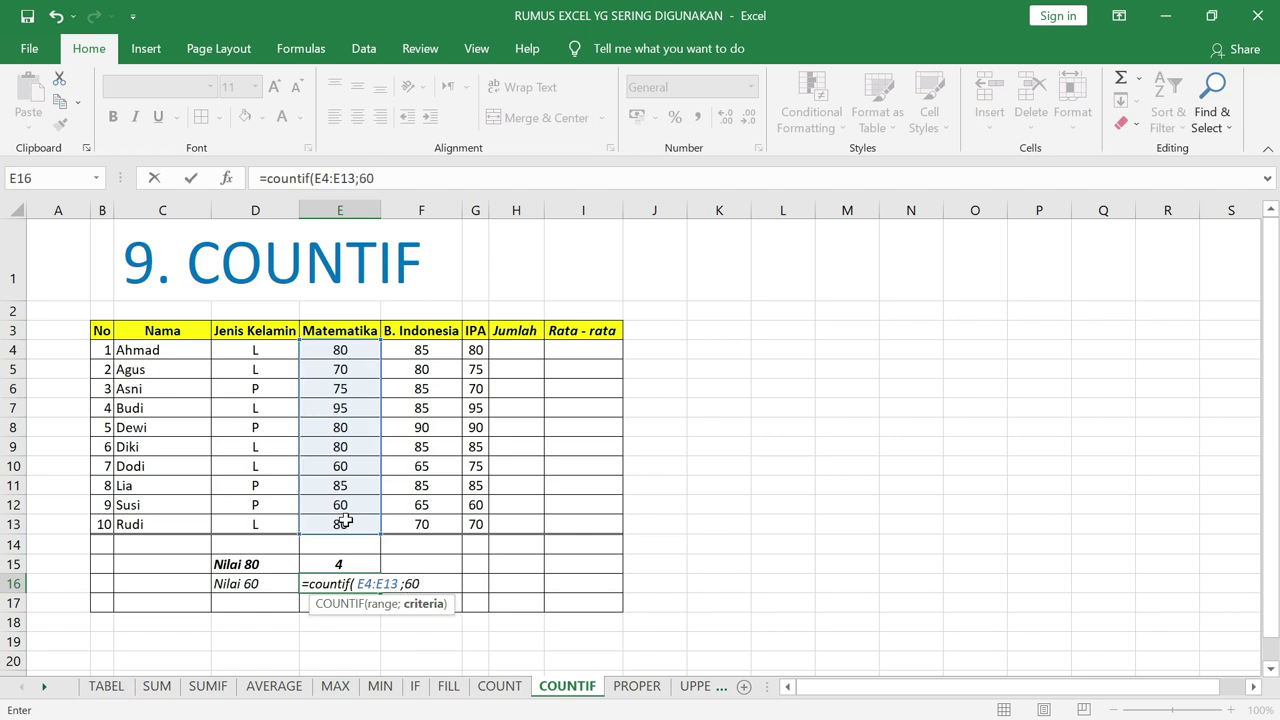
type(")")
key("Return")
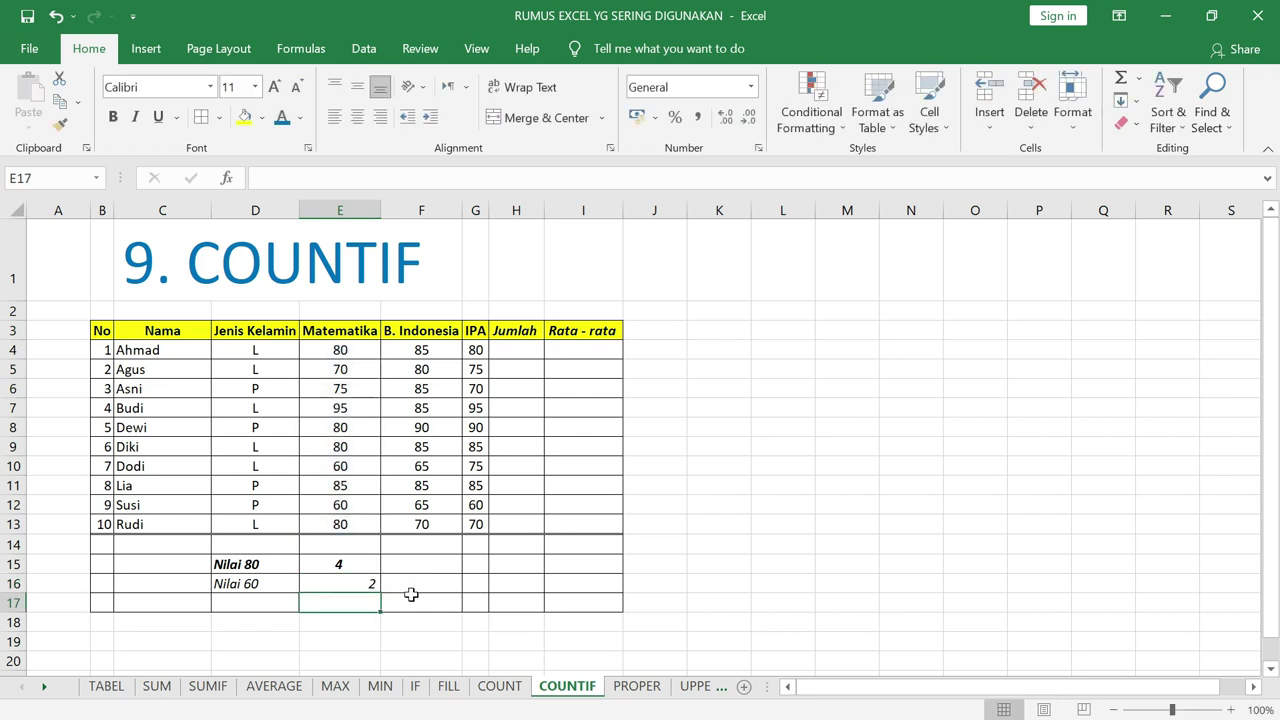
left_click(369, 584)
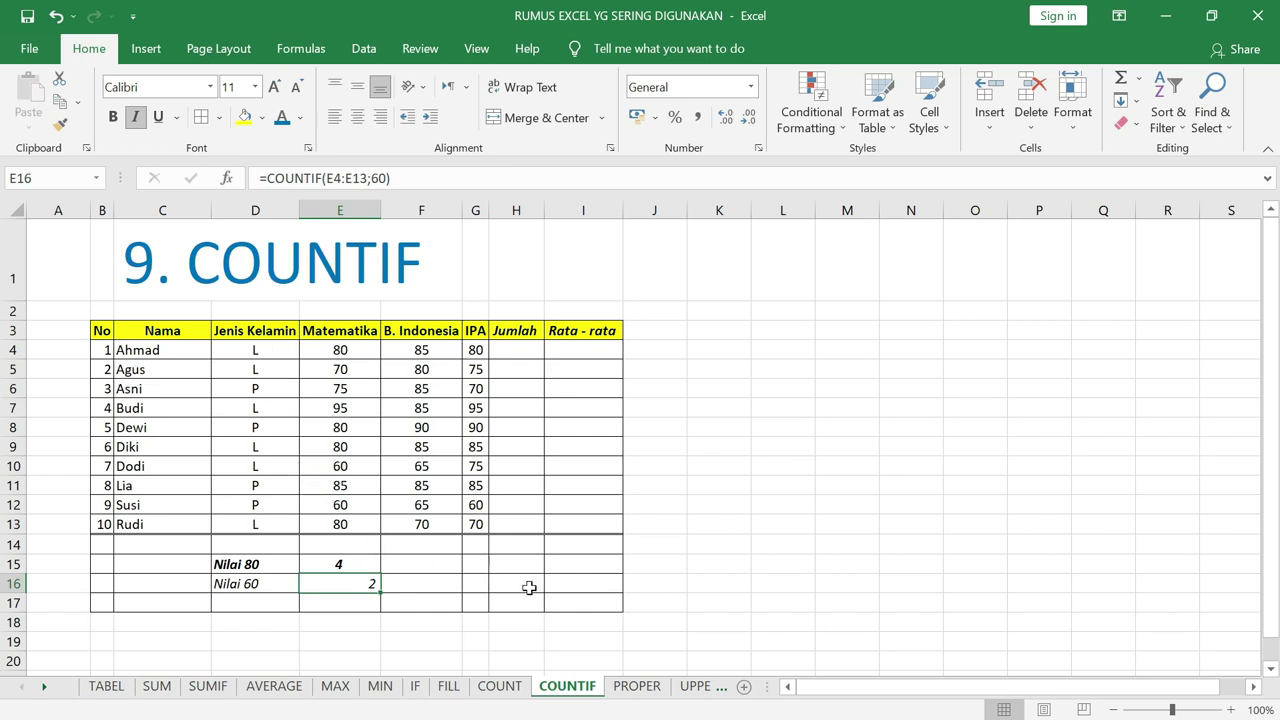
- On the PROPER sheet, clear the converted sentences in B5:B7
left_click(647, 694)
left_click(112, 372)
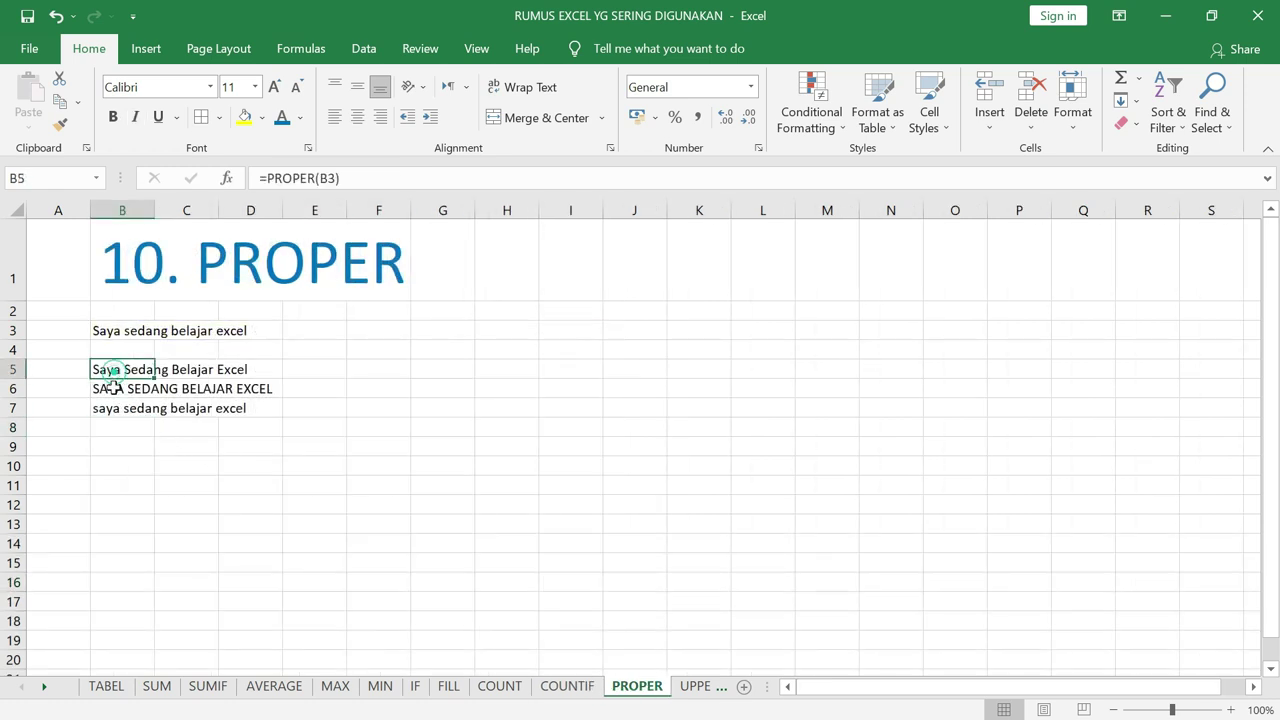
left_click_drag(114, 385, 106, 409)
key("Delete")
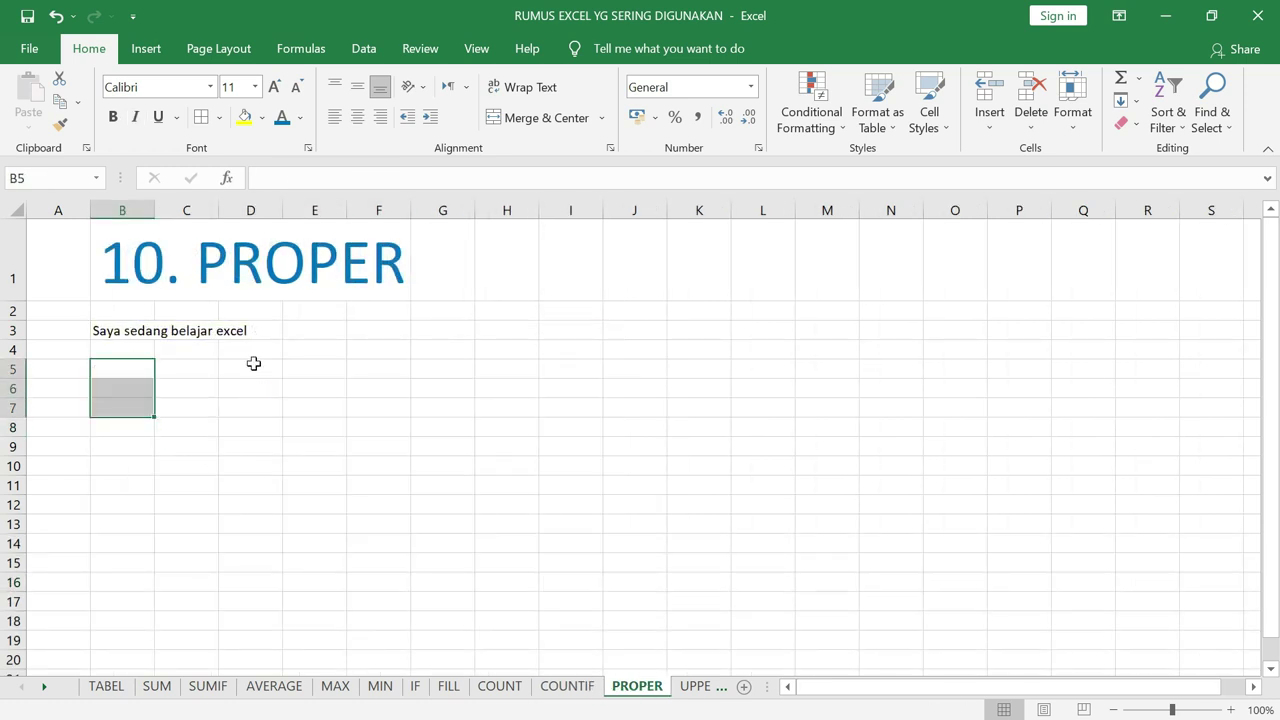
left_click(411, 387)
- Zoom the sheet to 110% and enlarge the B3 sentence to 28-point font
left_click(104, 330)
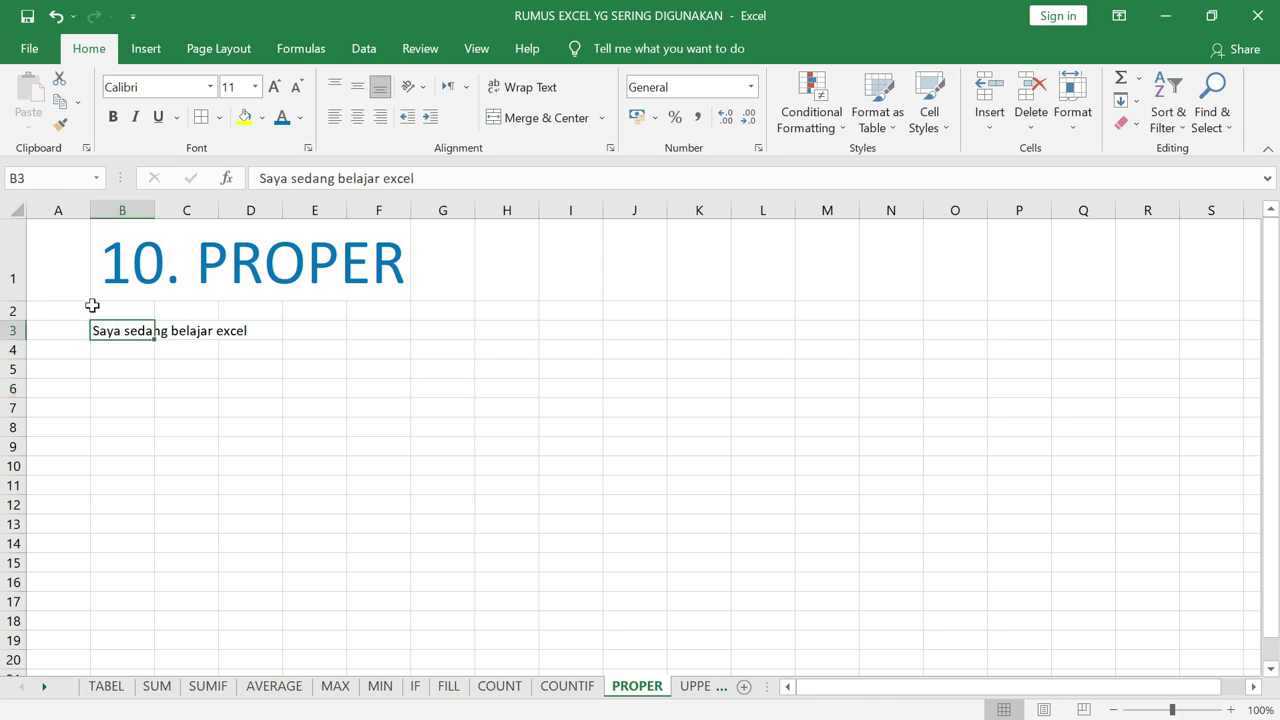
left_click(1232, 710)
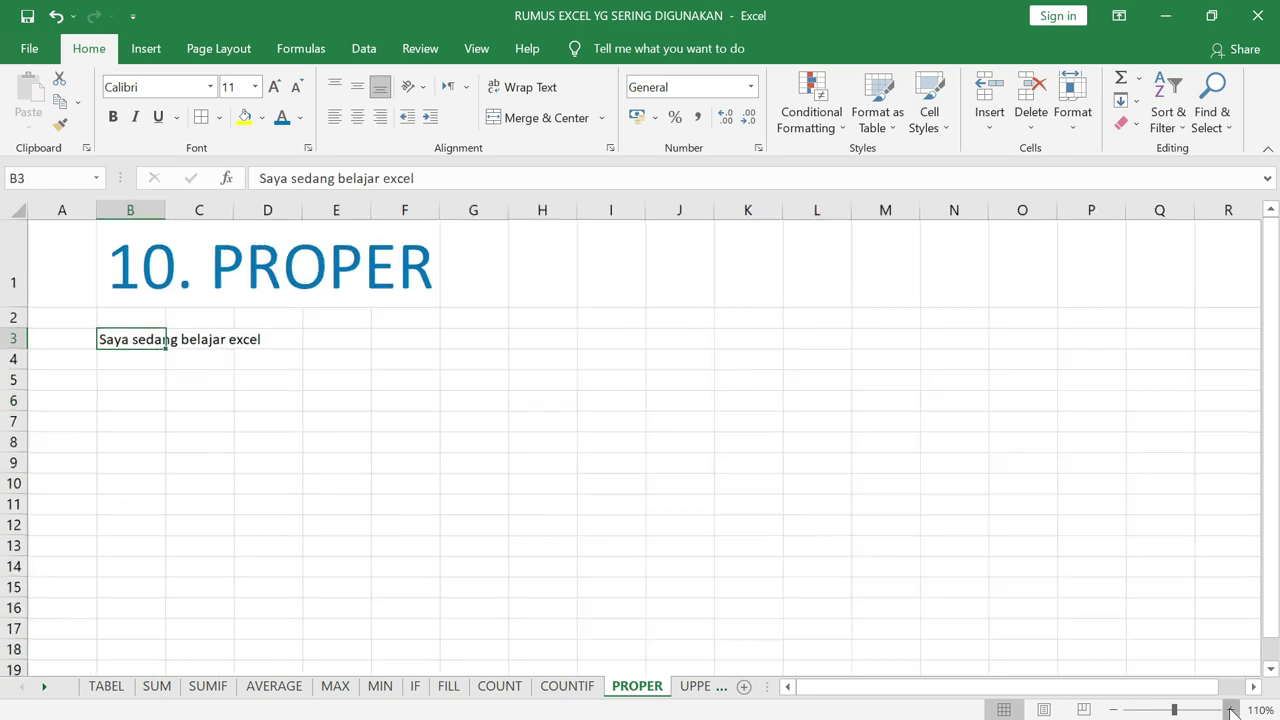
left_click(274, 87)
left_click(274, 87)
left_click(274, 87)
left_click(274, 87)
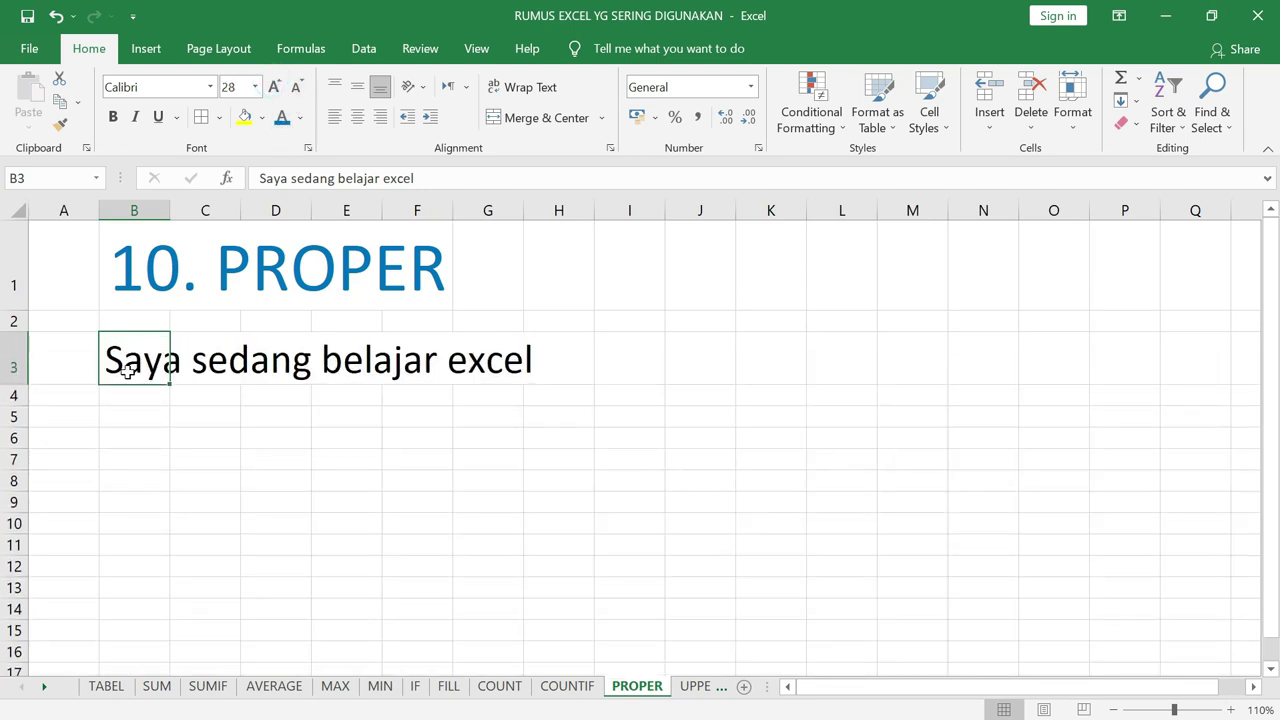
left_click(254, 377)
left_click(386, 366)
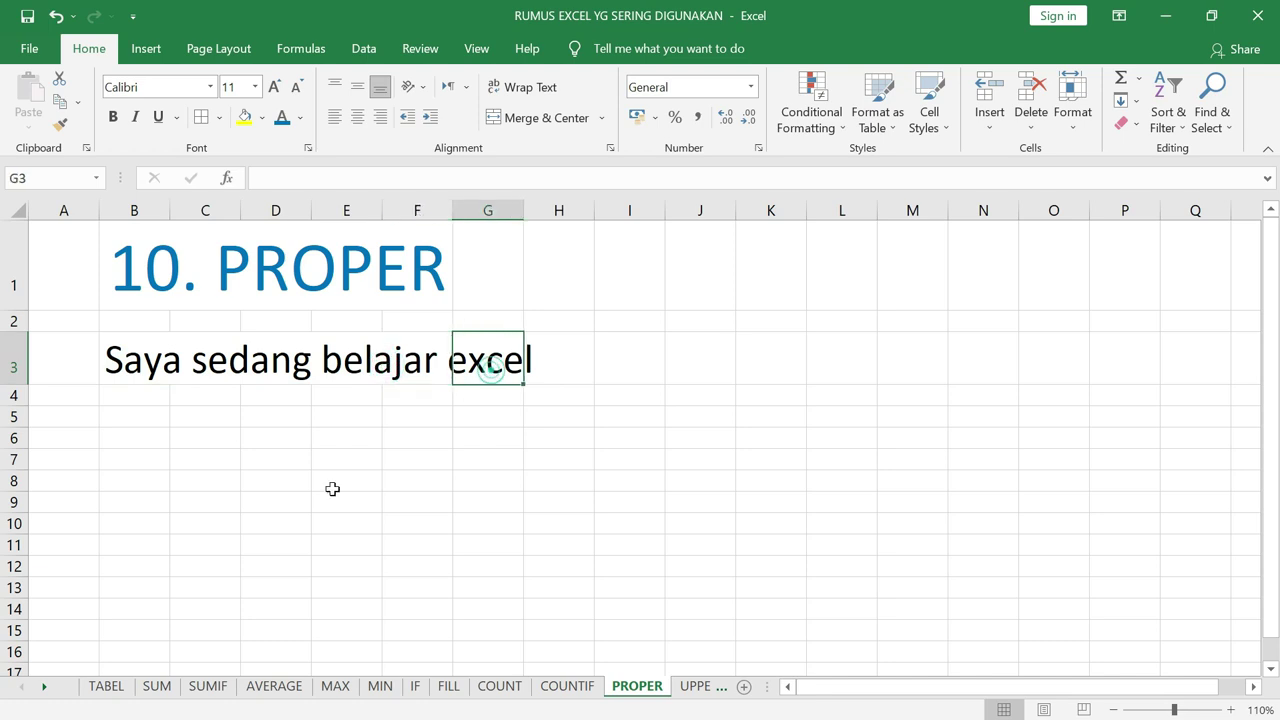
- Enter =PROPER(B3) in B5 to show 'Saya Sedang Belajar Excel'
left_click(136, 415)
type("=")
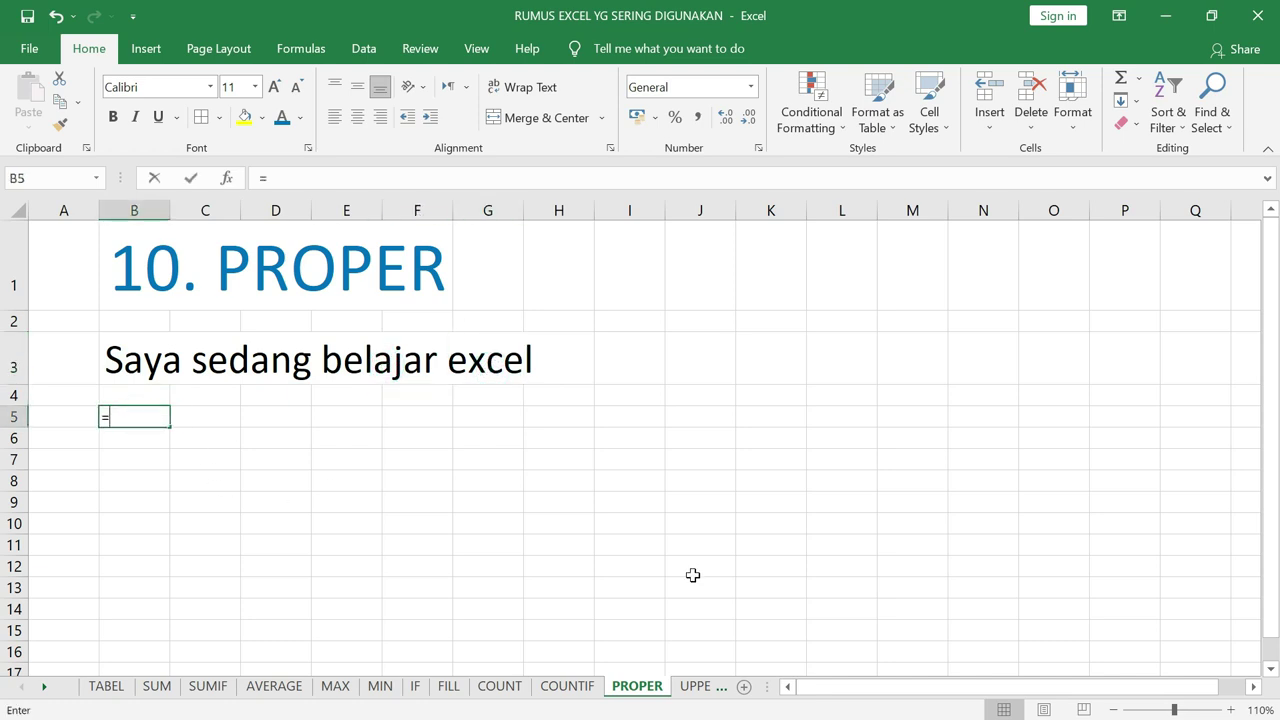
type("pro")
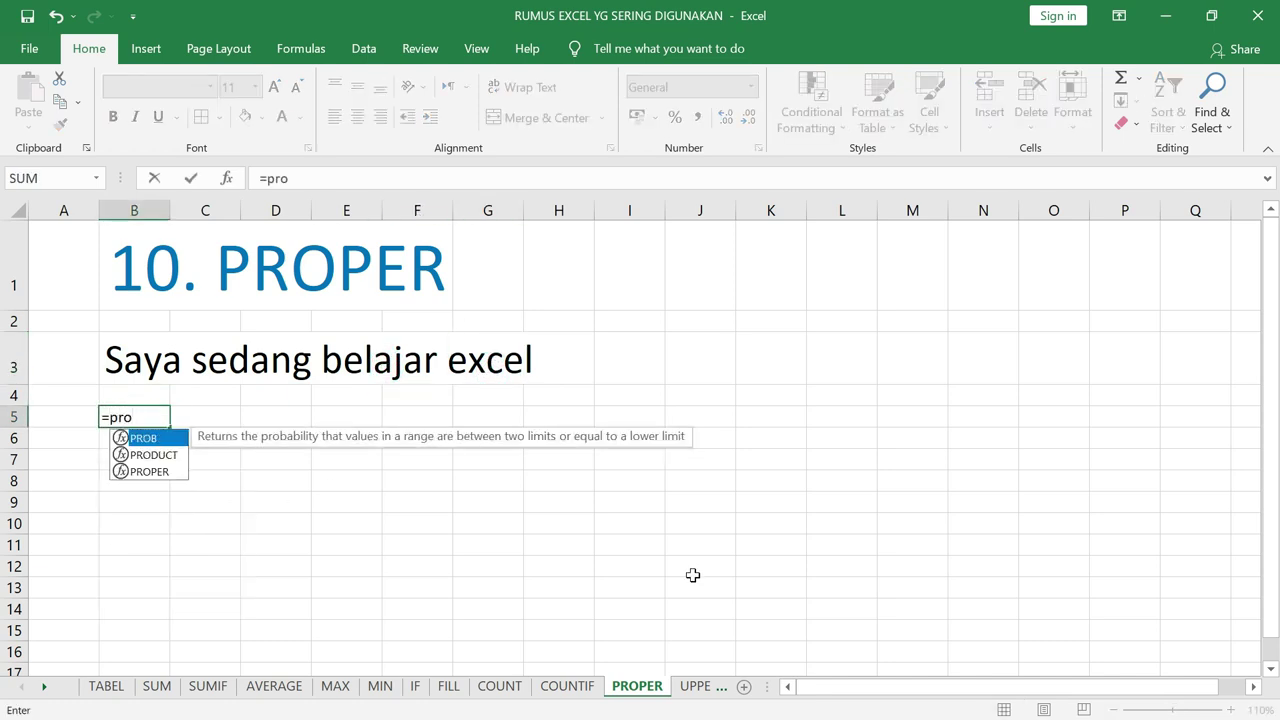
type("per")
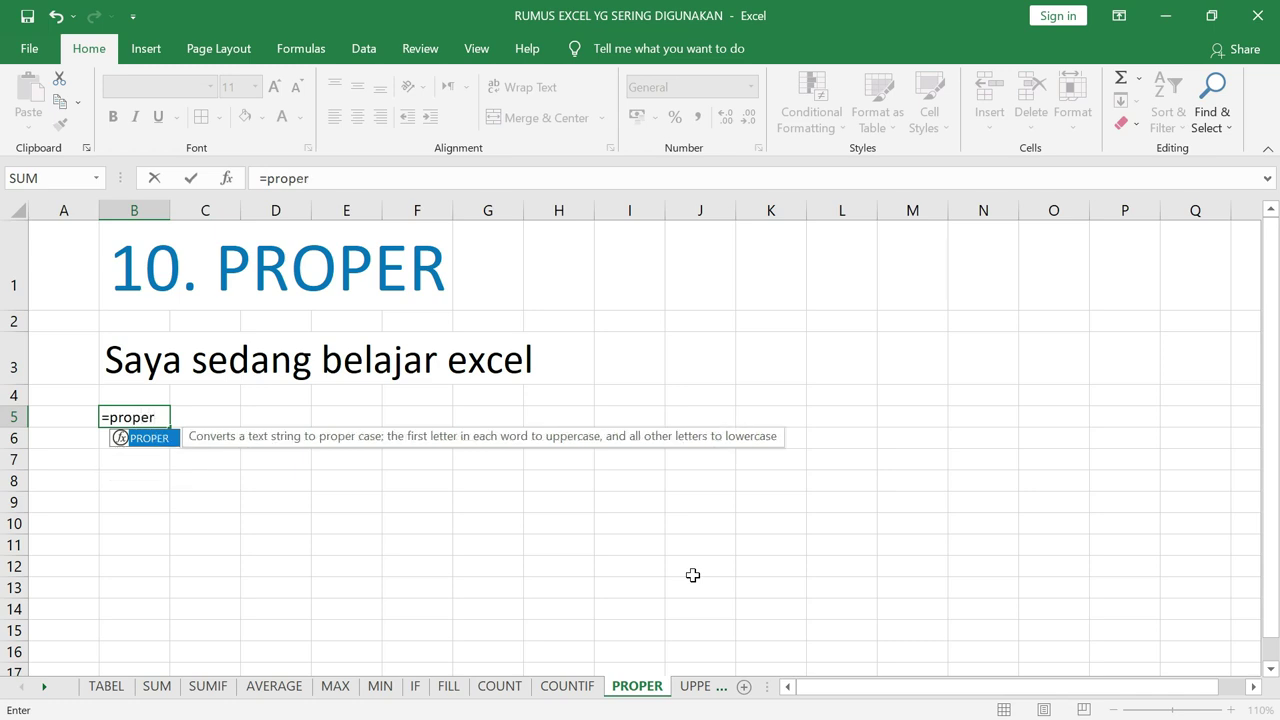
type("(")
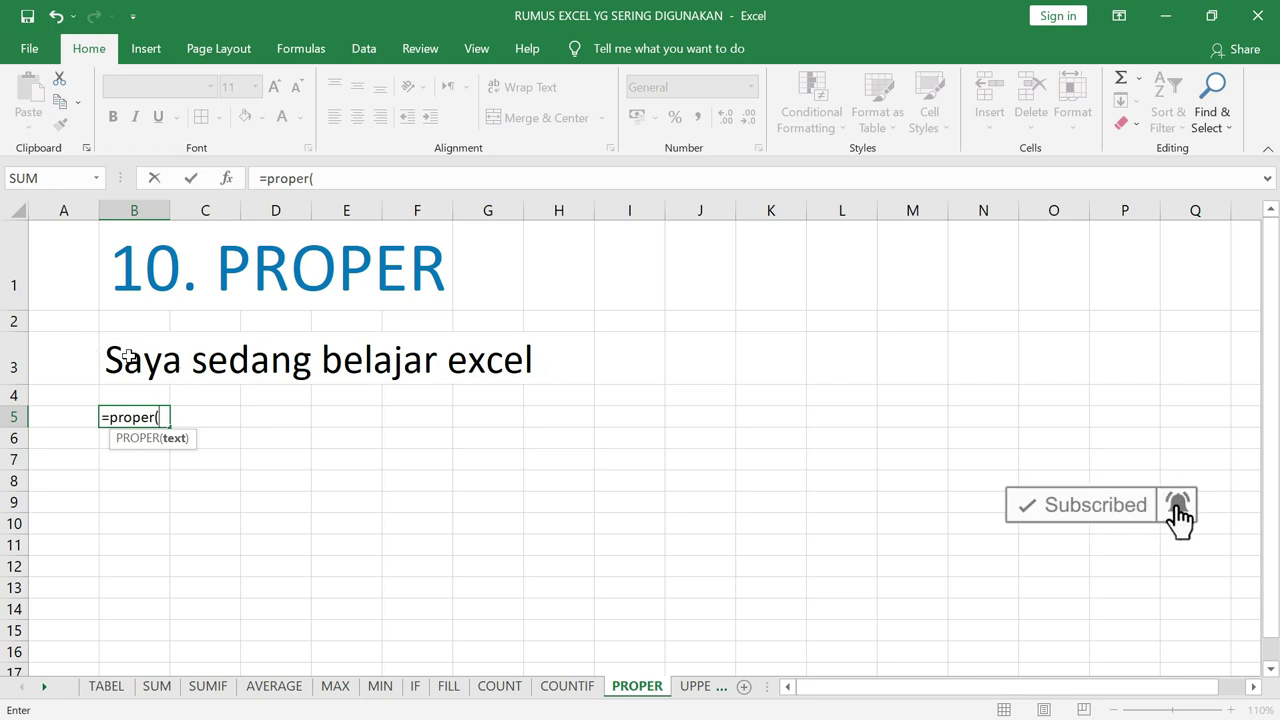
left_click(130, 357)
type(")")
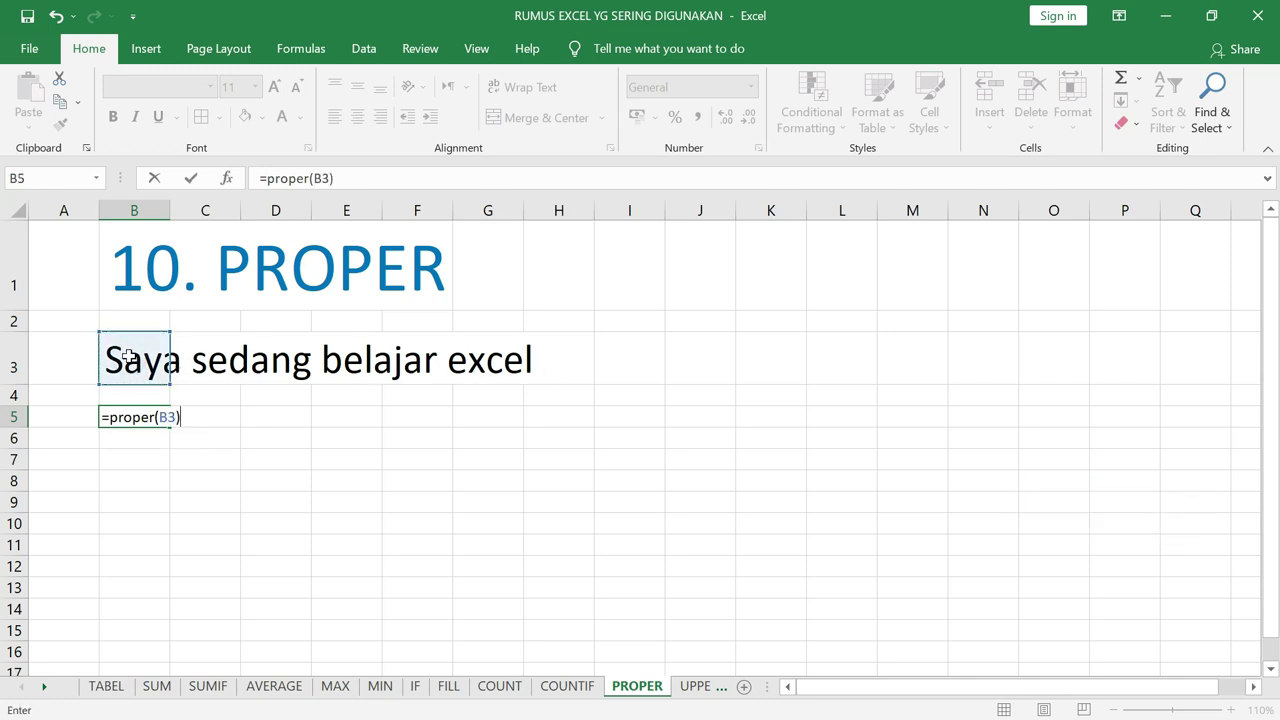
key("Return")
left_click(134, 417)
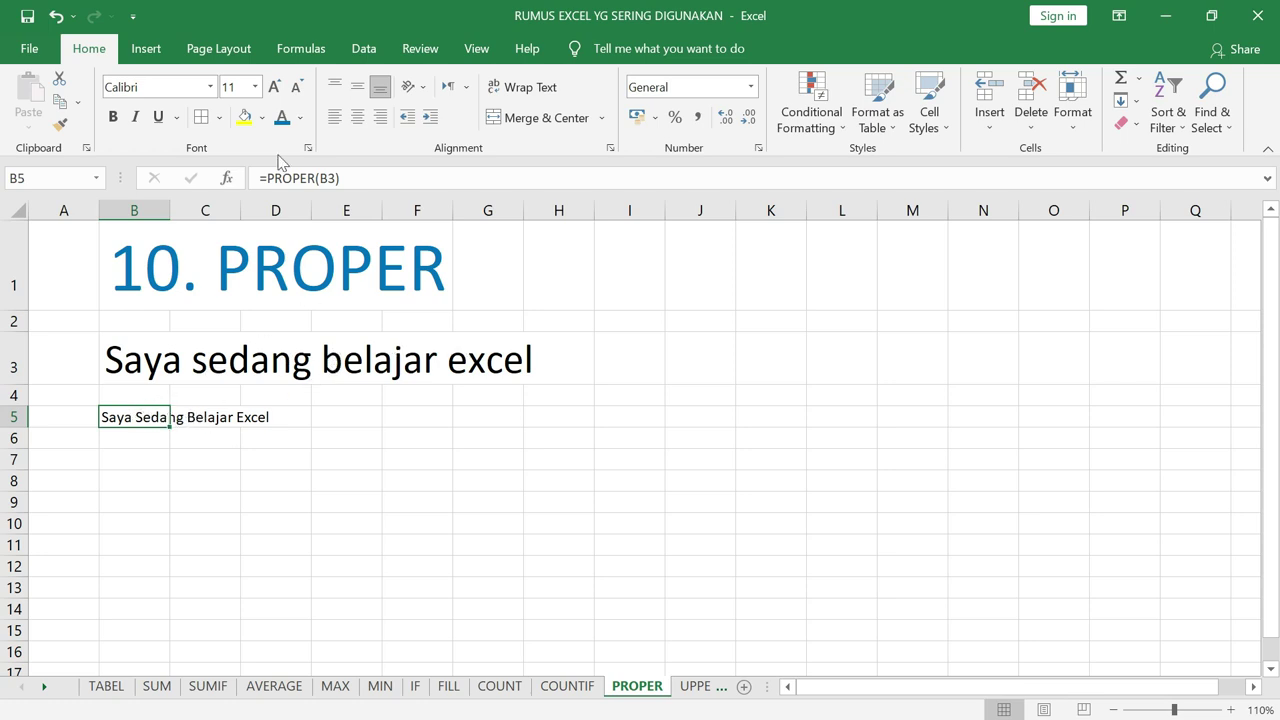
- Enlarge the B5 result to 26 point and select the original sentence in B3
double_click(274, 87)
double_click(274, 87)
triple_click(274, 87)
left_click(274, 87)
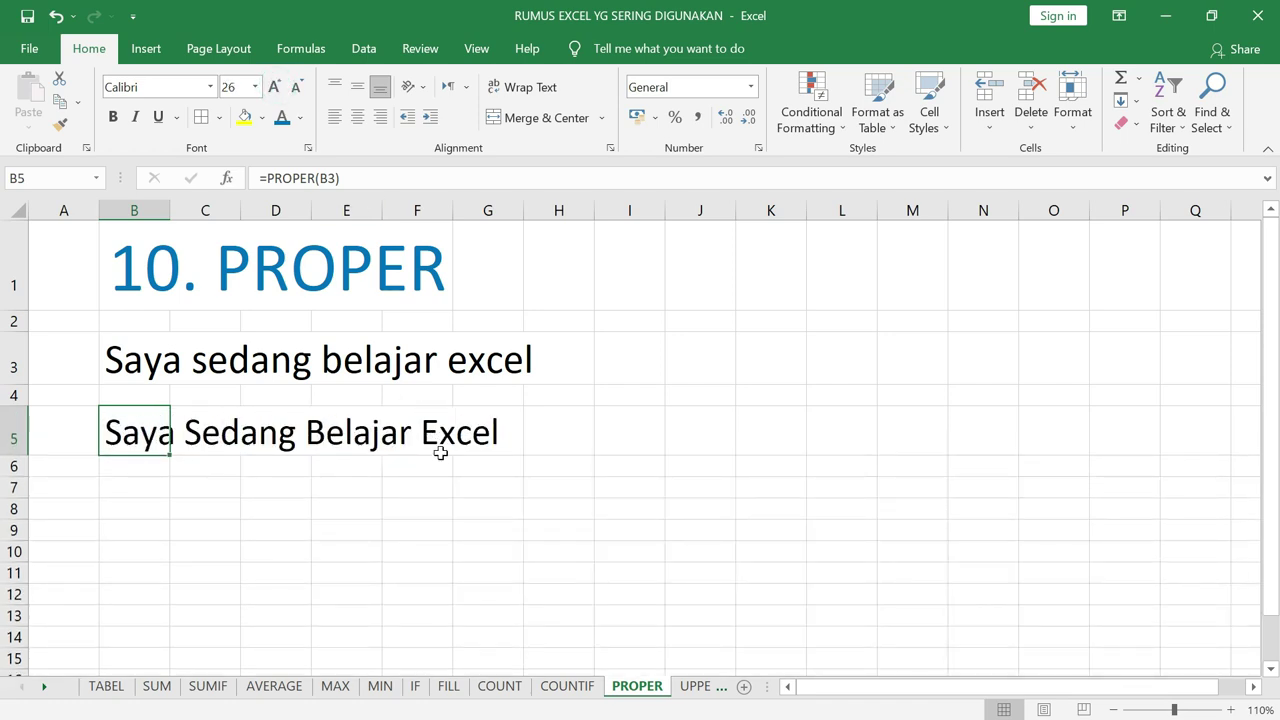
left_click(141, 364)
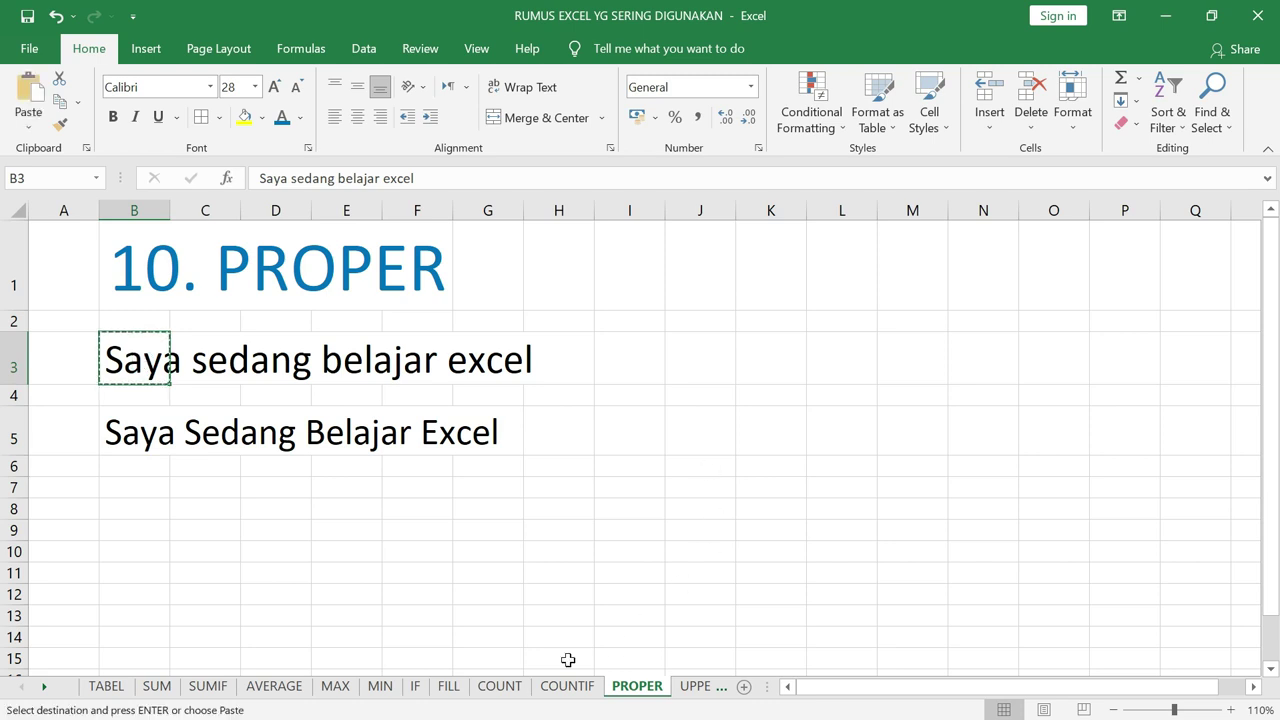
- On the UPPER sheet, paste the sentence into B2 and enter =UPPER(B2) in B5
left_click(694, 688)
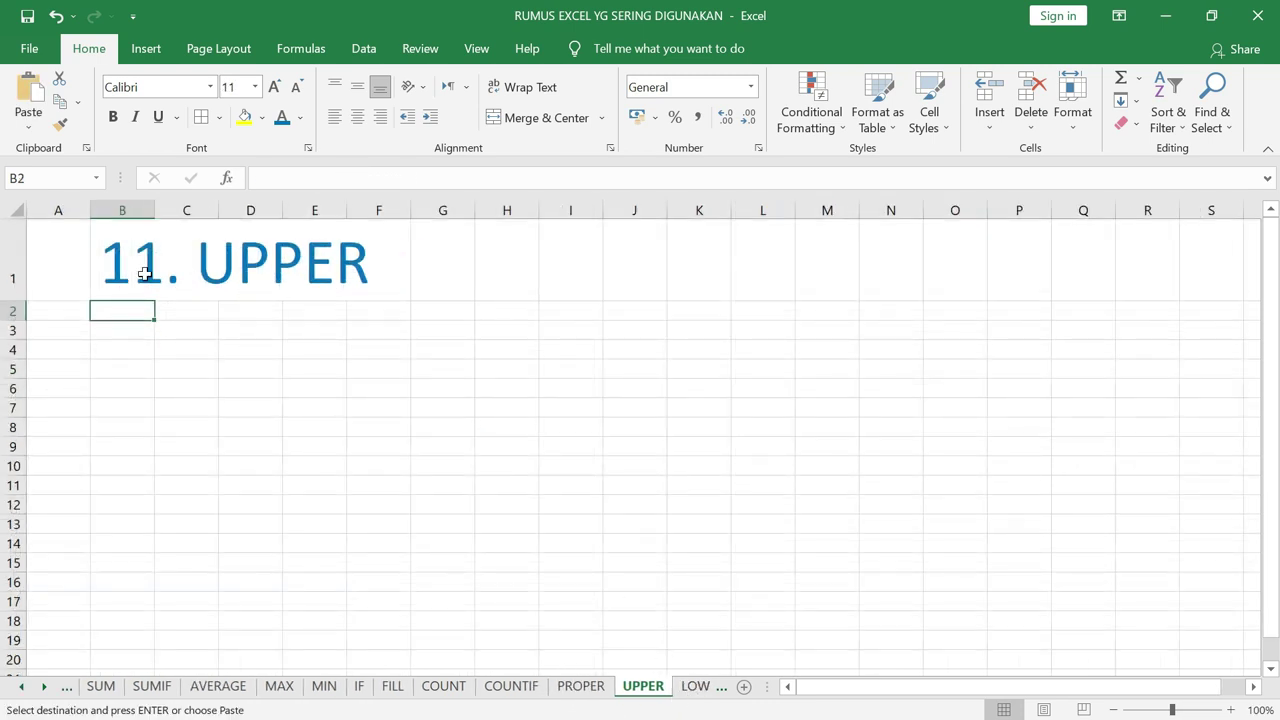
key("ctrl+v")
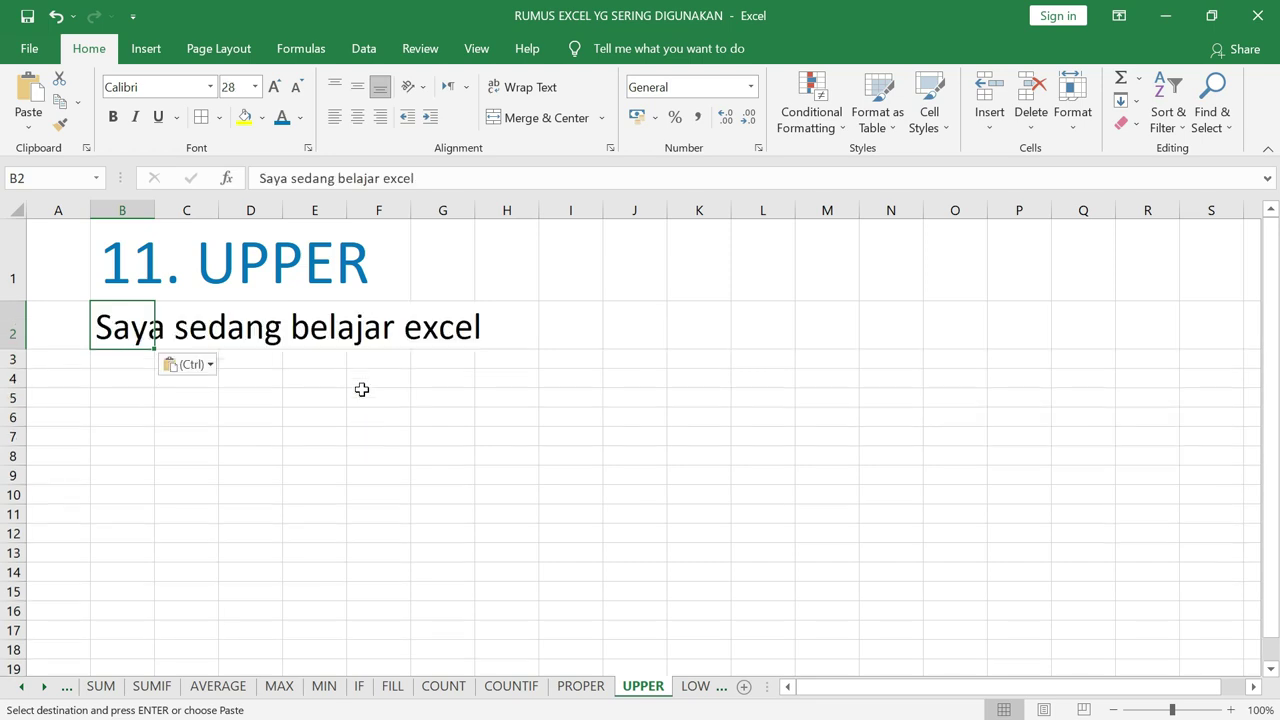
left_click(130, 398)
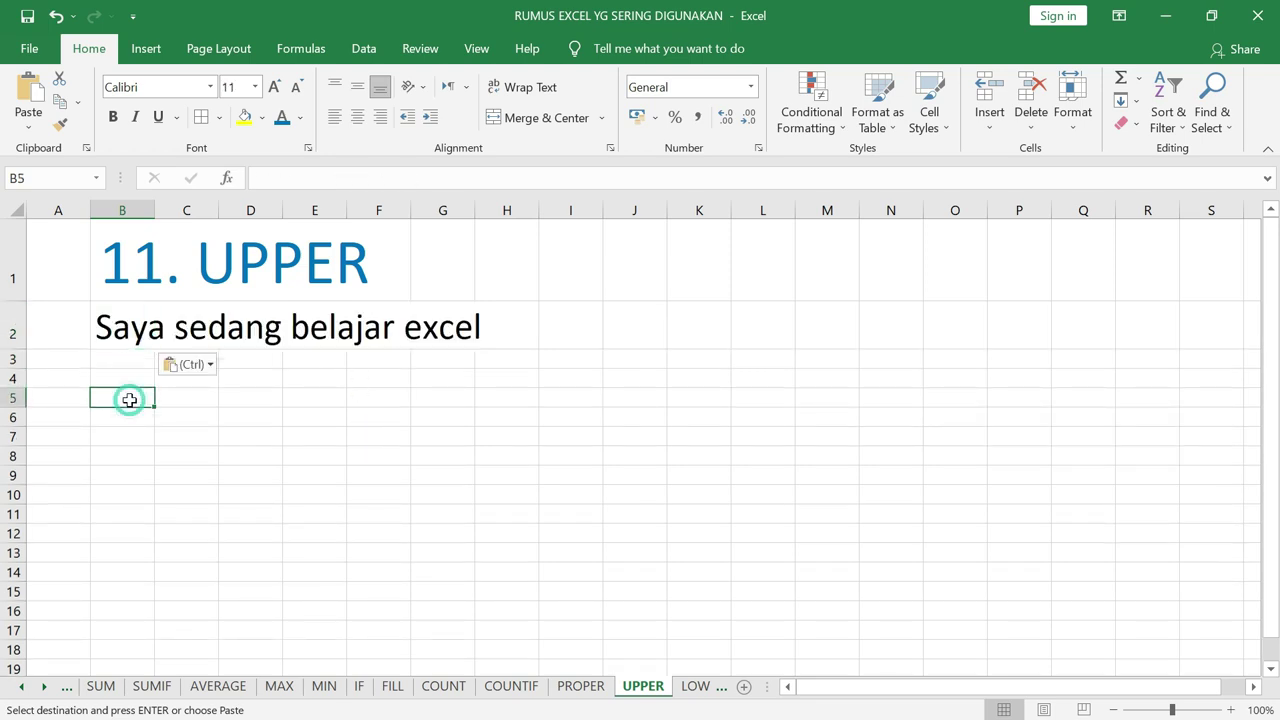
type("=uppe")
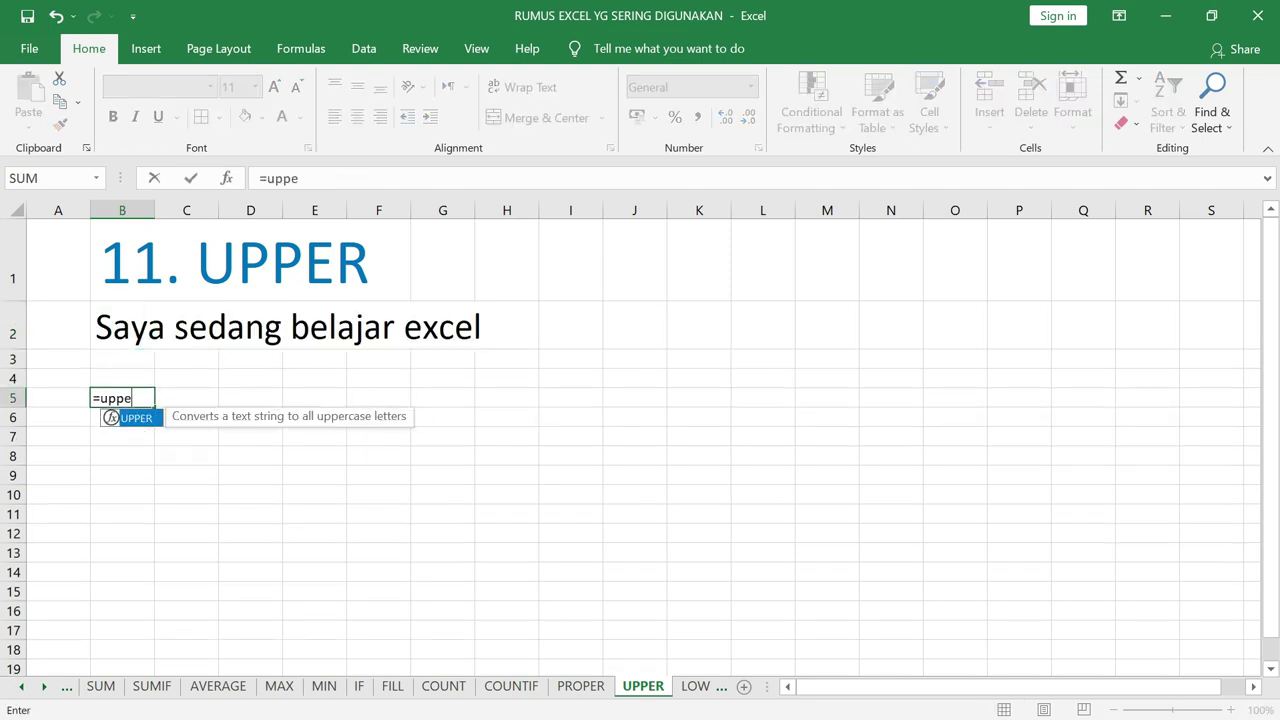
type("r(")
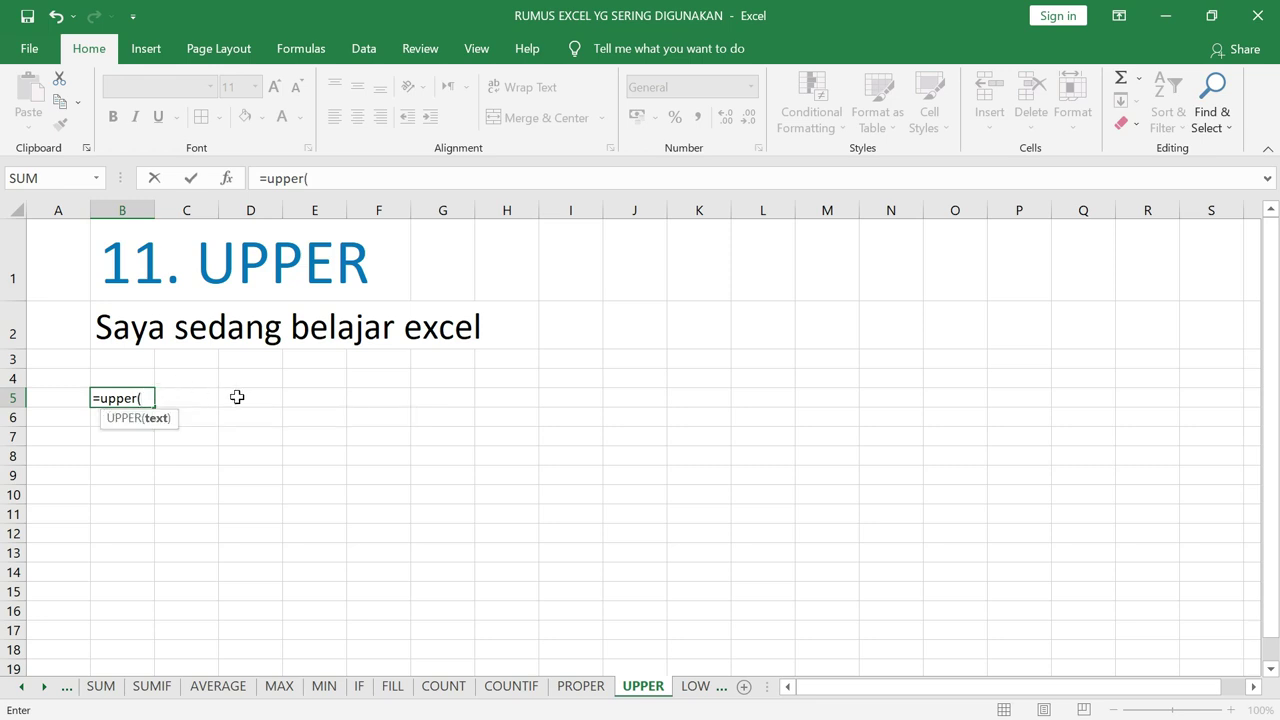
left_click(118, 329)
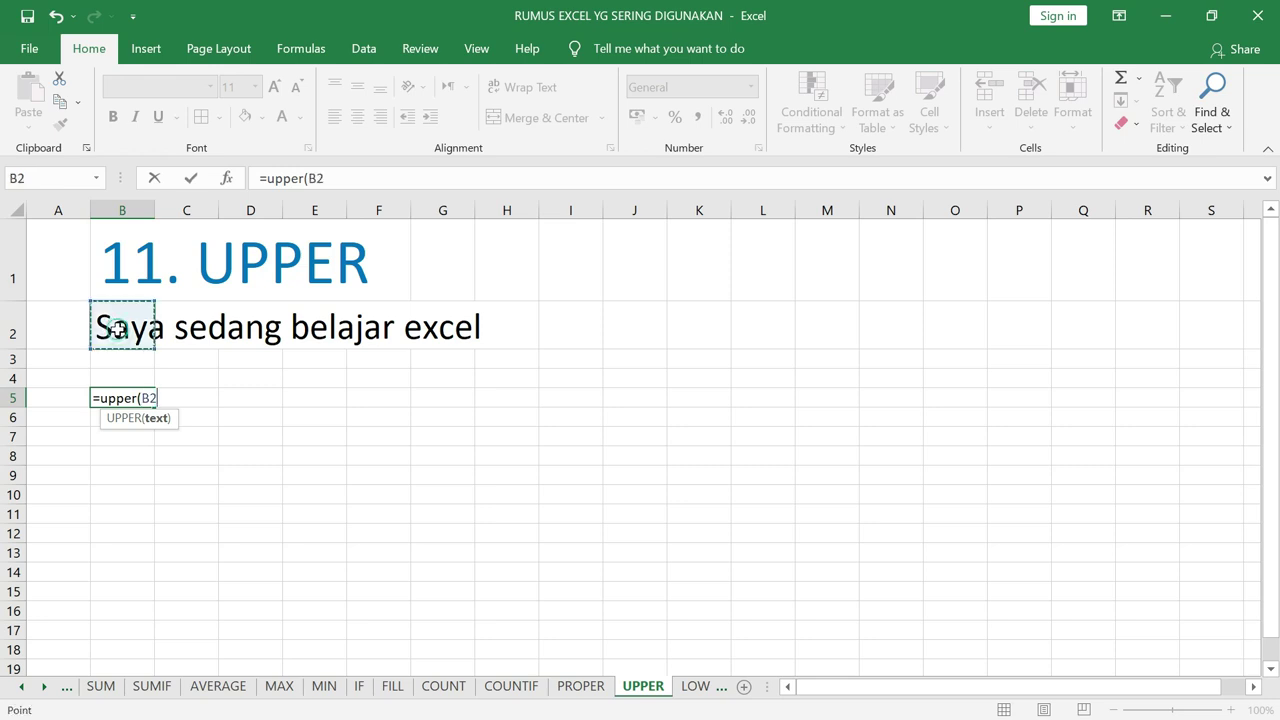
type(")")
key("Return")
left_click(116, 398)
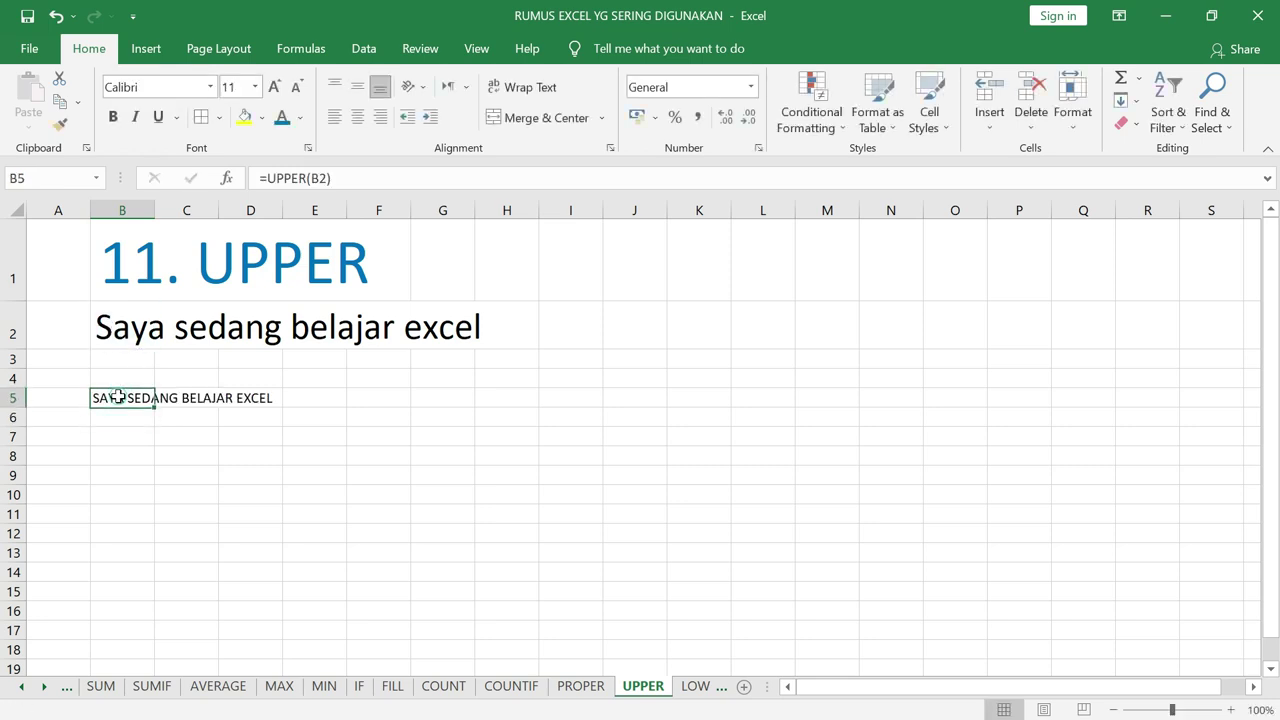
- Raise the B5 result's font to 22 point and copy the sentence in B2
left_click(276, 88)
left_click(276, 88)
left_click(276, 88)
left_click(276, 88)
left_click(276, 88)
left_click(279, 88)
left_click(563, 434)
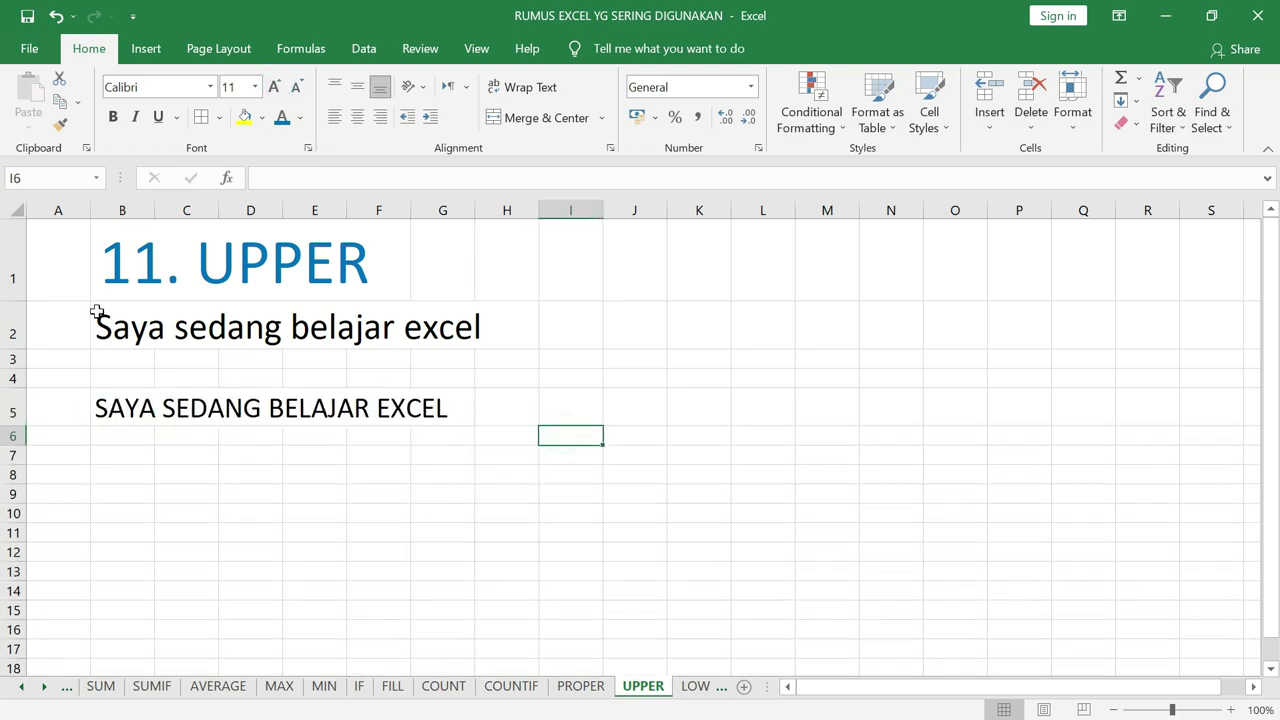
left_click(113, 322)
left_click(108, 408)
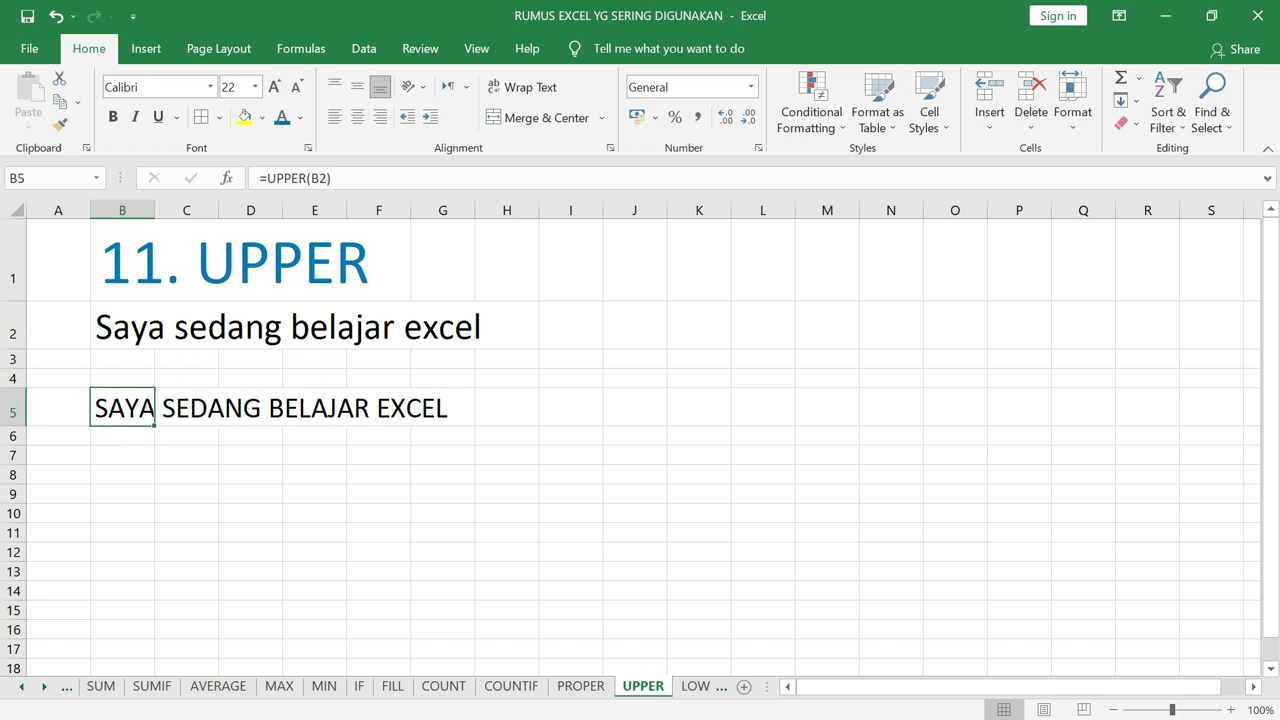
left_click(118, 322)
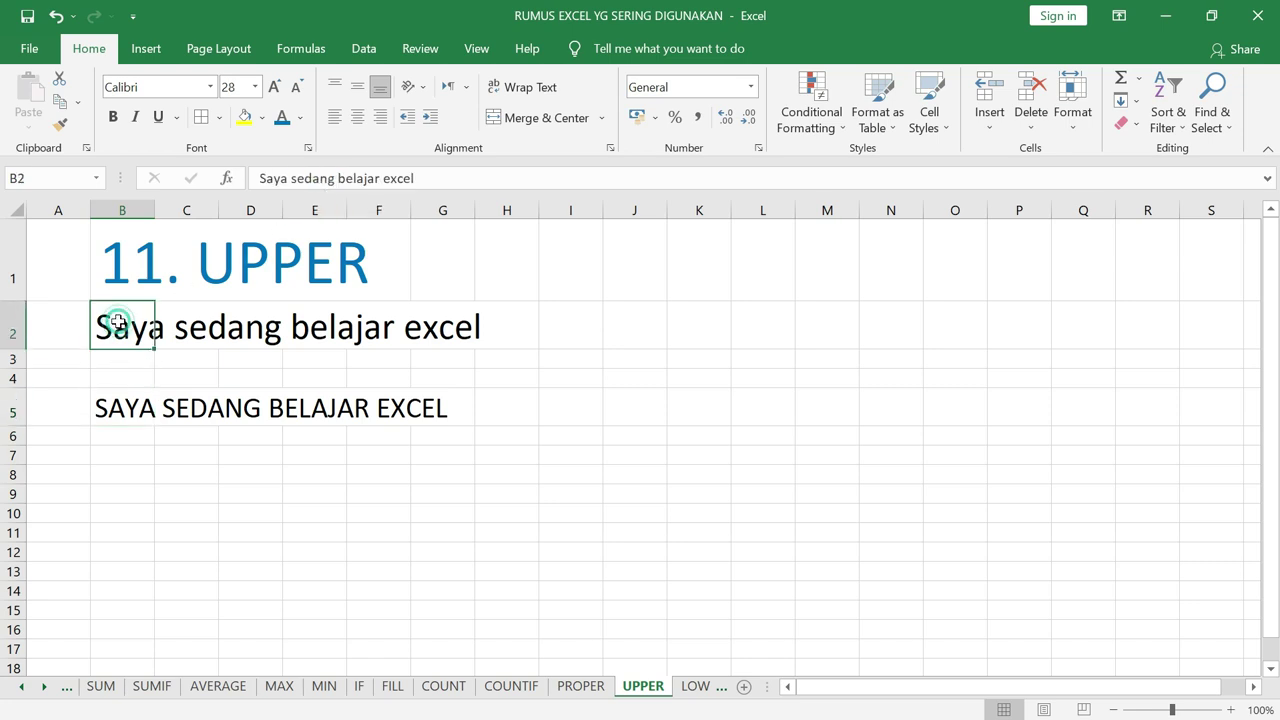
key("ctrl+c")
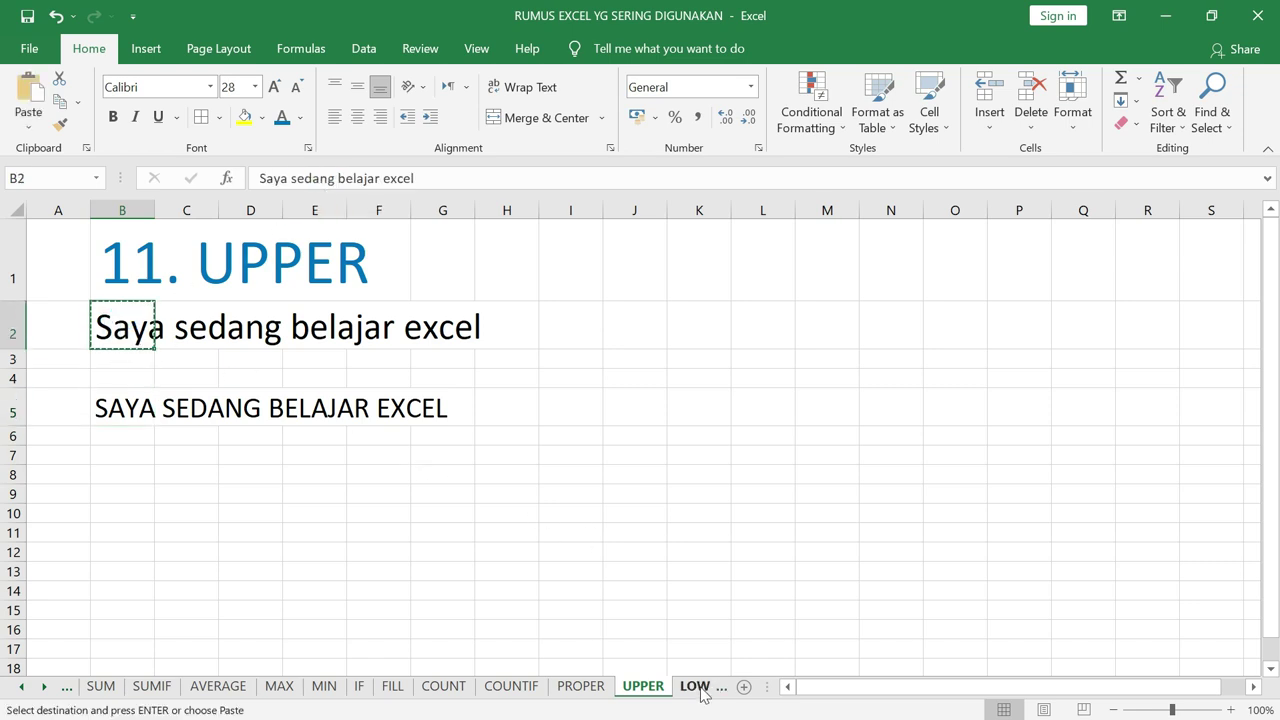
- On the LOWER sheet, paste the sentence into B2 and enter =LOWER(B2) in B4
left_click(698, 687)
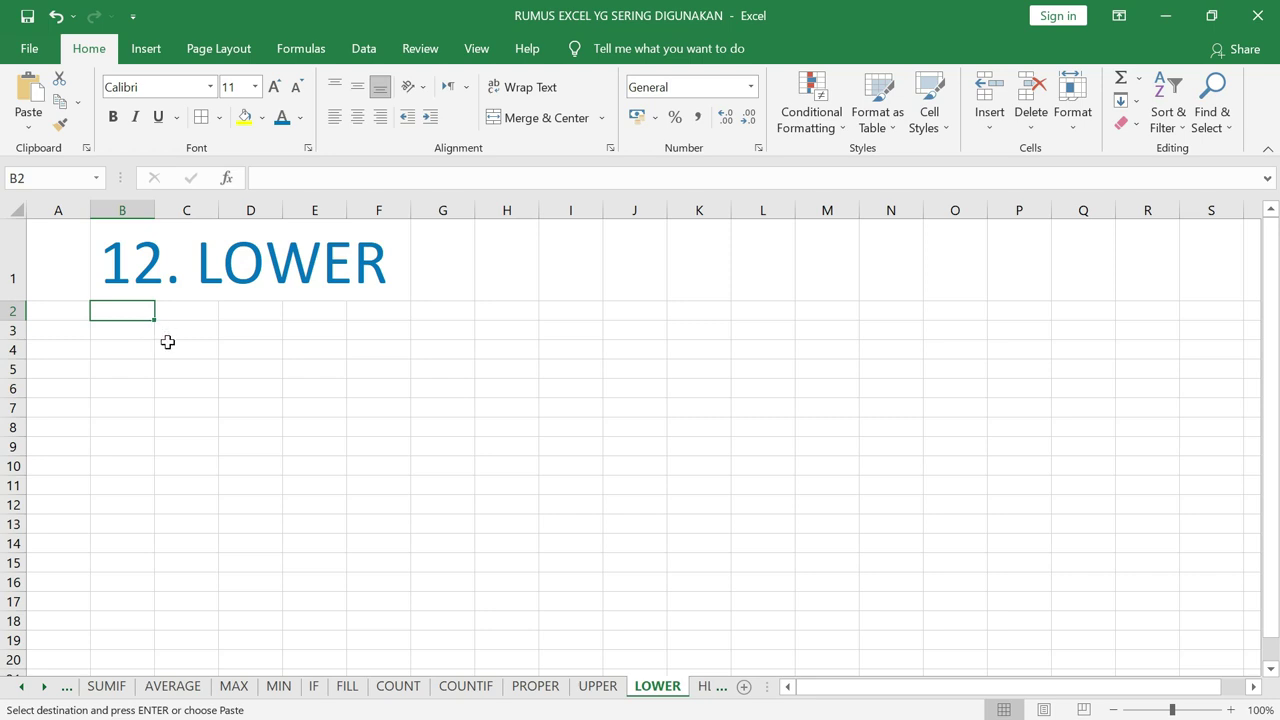
key("ctrl+v")
left_click(125, 377)
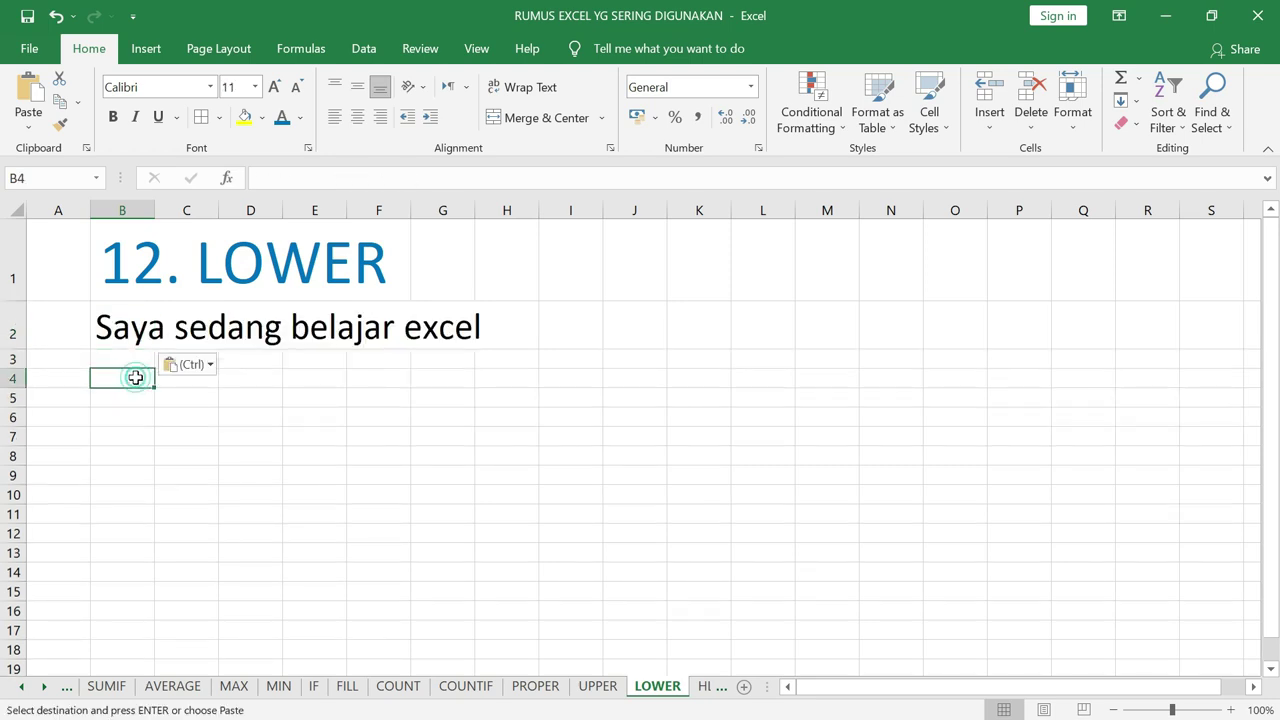
type("=lo")
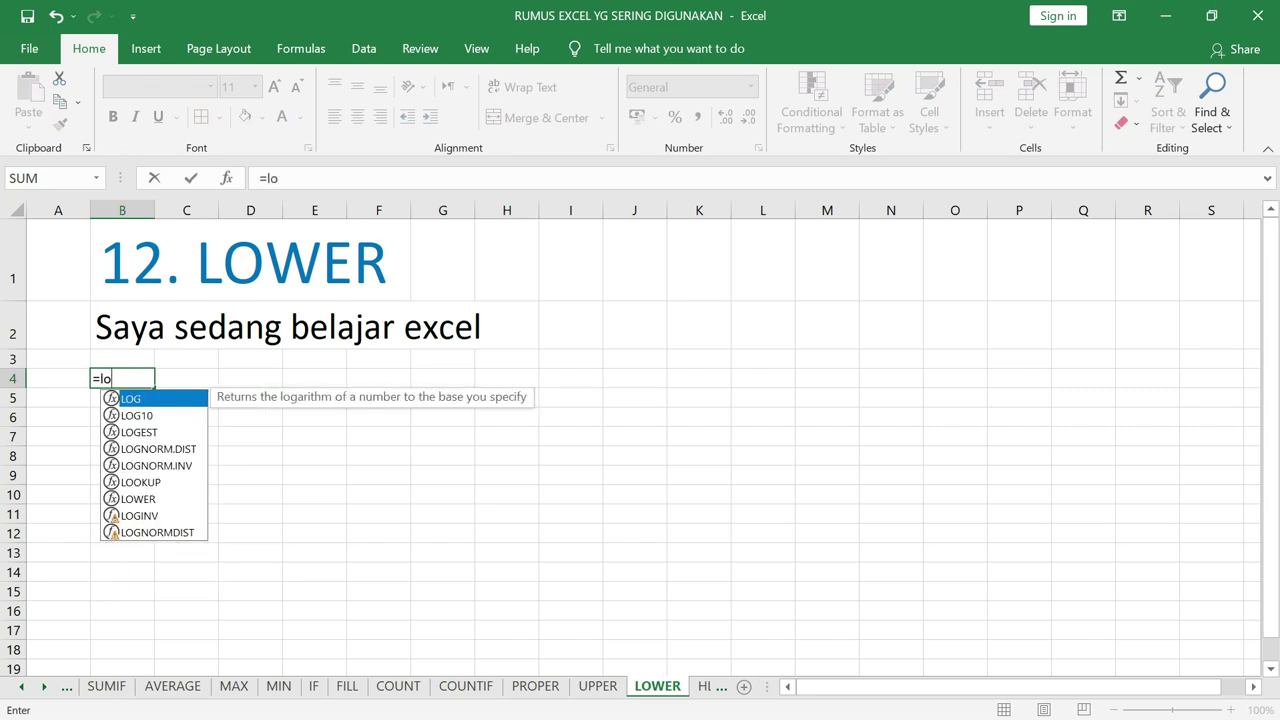
type("wer(")
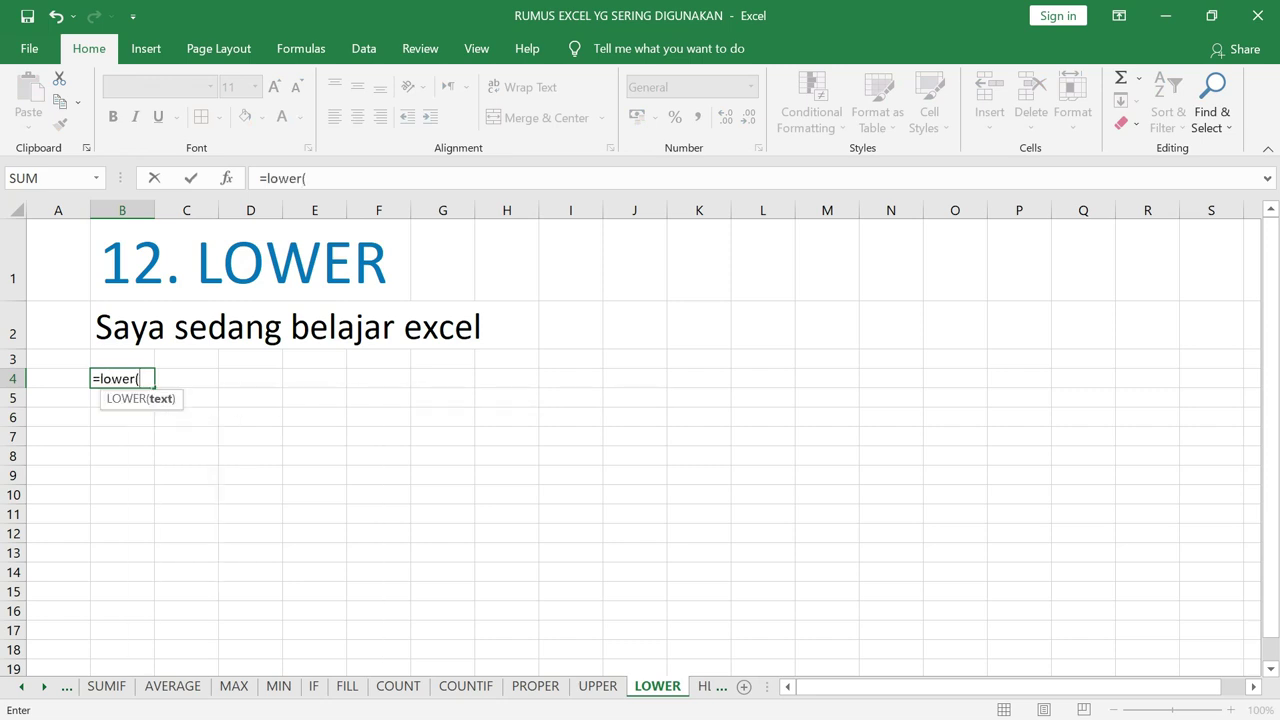
left_click(117, 333)
type(")")
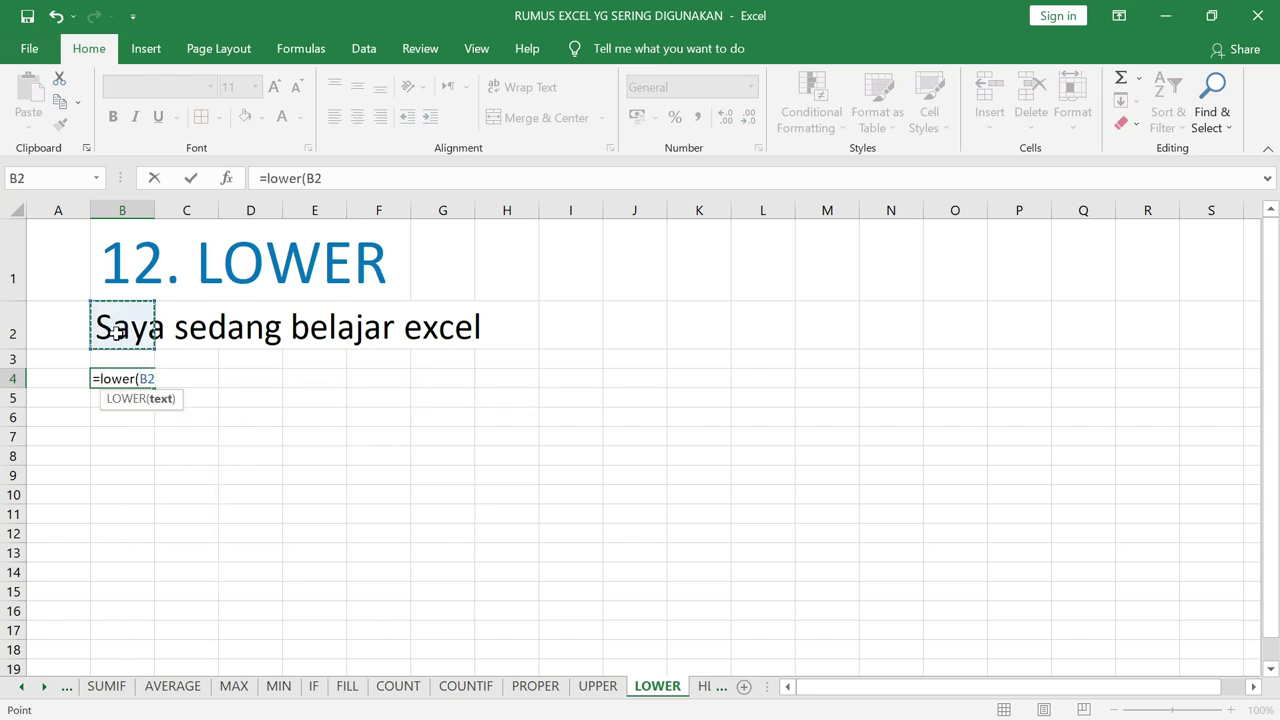
key("Return")
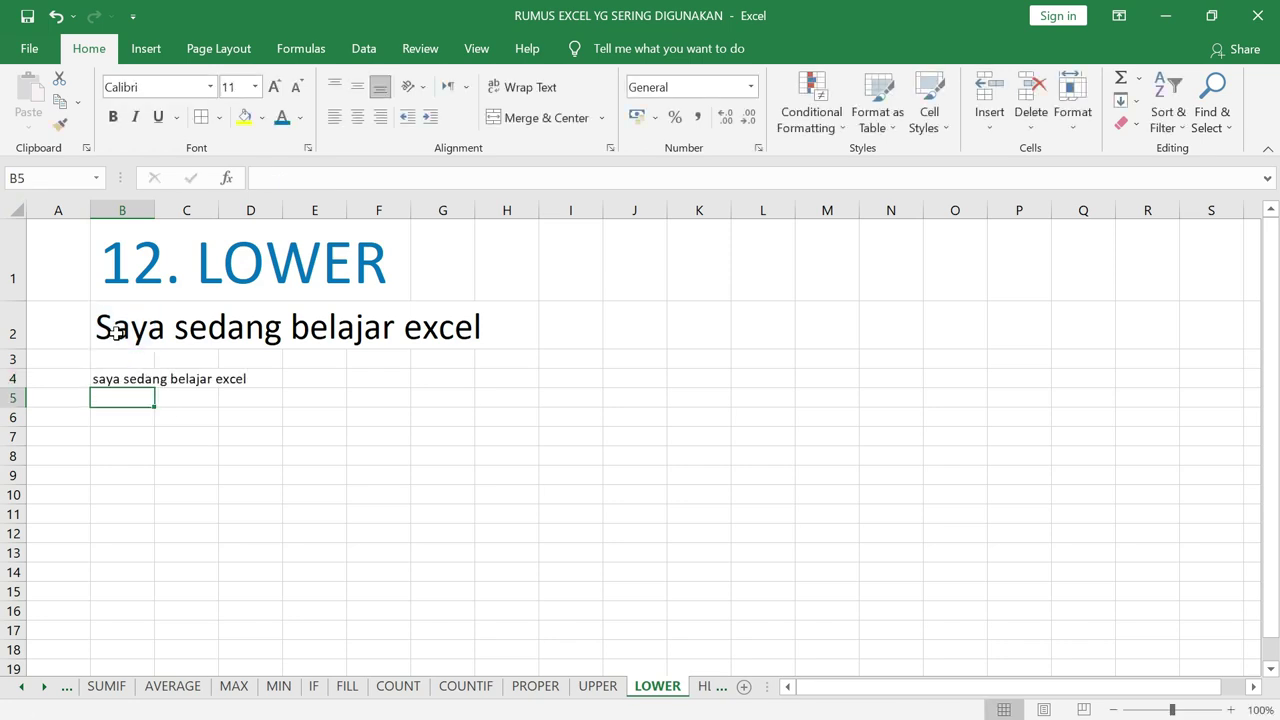
left_click(113, 381)
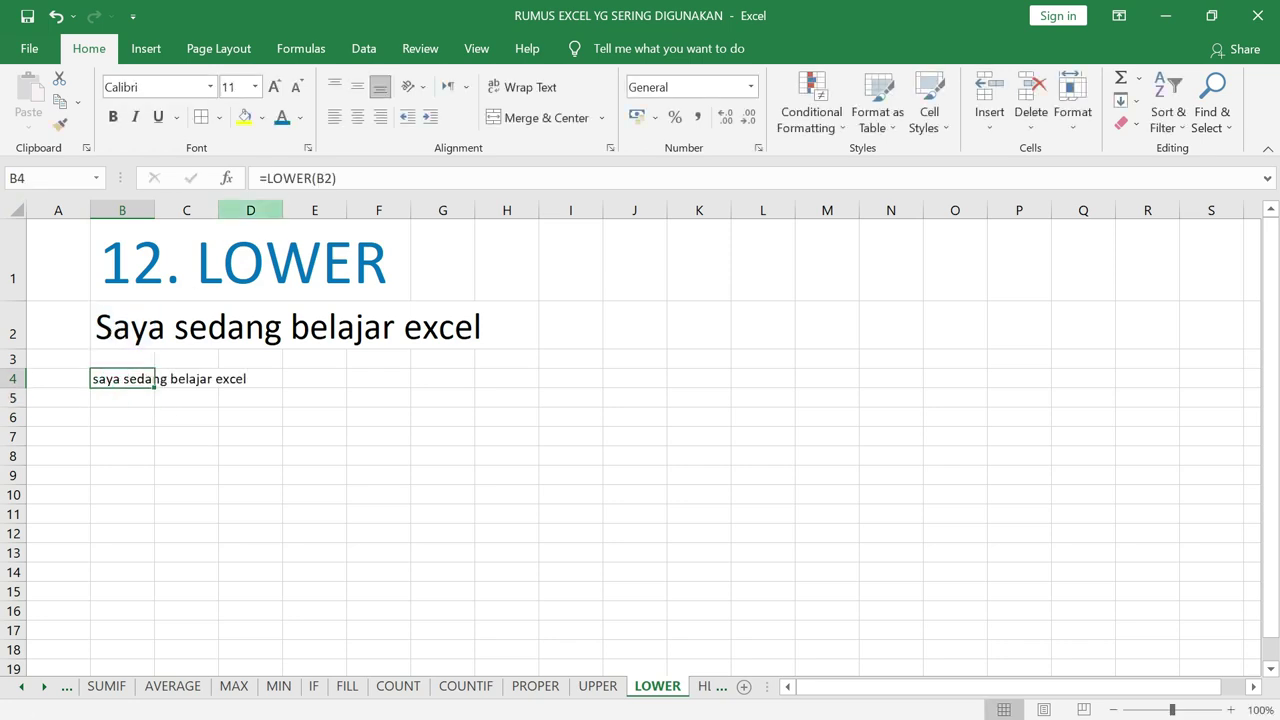
- Enlarge the B4 lowercase result to 22 point and select the sentence in B2
left_click(274, 87)
left_click(274, 87)
left_click(274, 87)
left_click(274, 87)
left_click(274, 87)
left_click(274, 87)
left_click(100, 325)
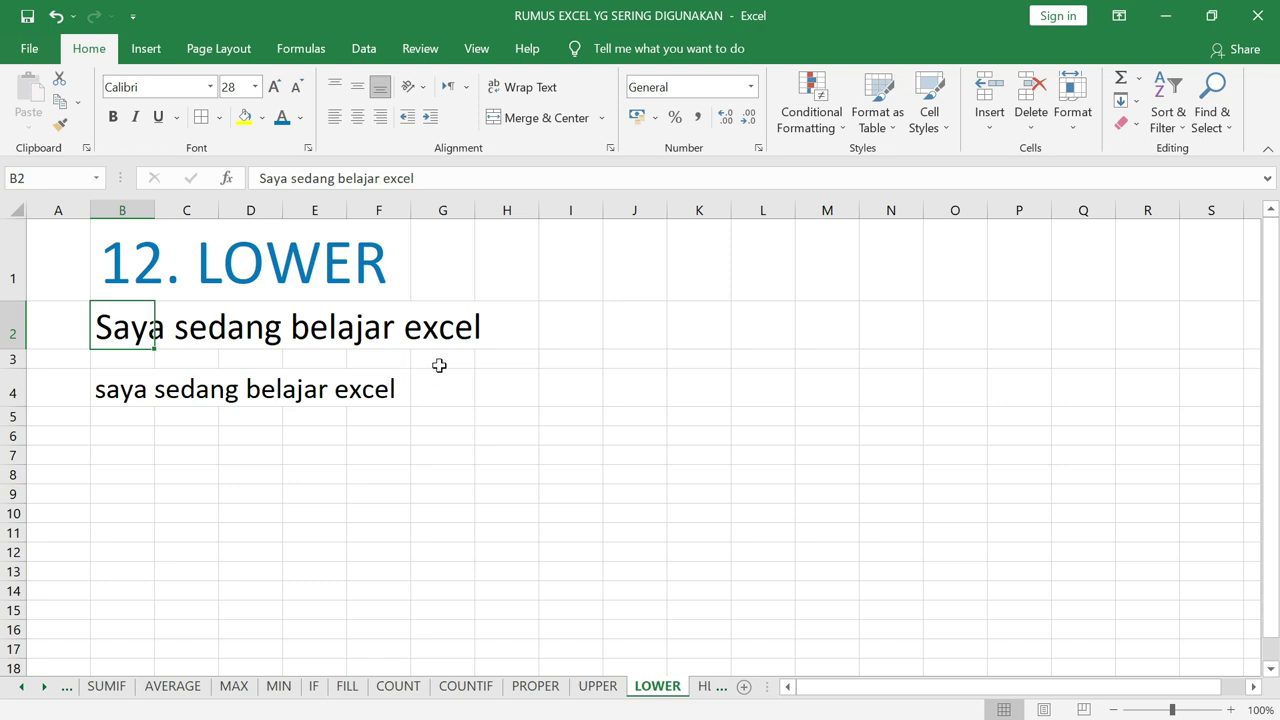
left_click(711, 688)
scroll(596, 567, "up", 1)
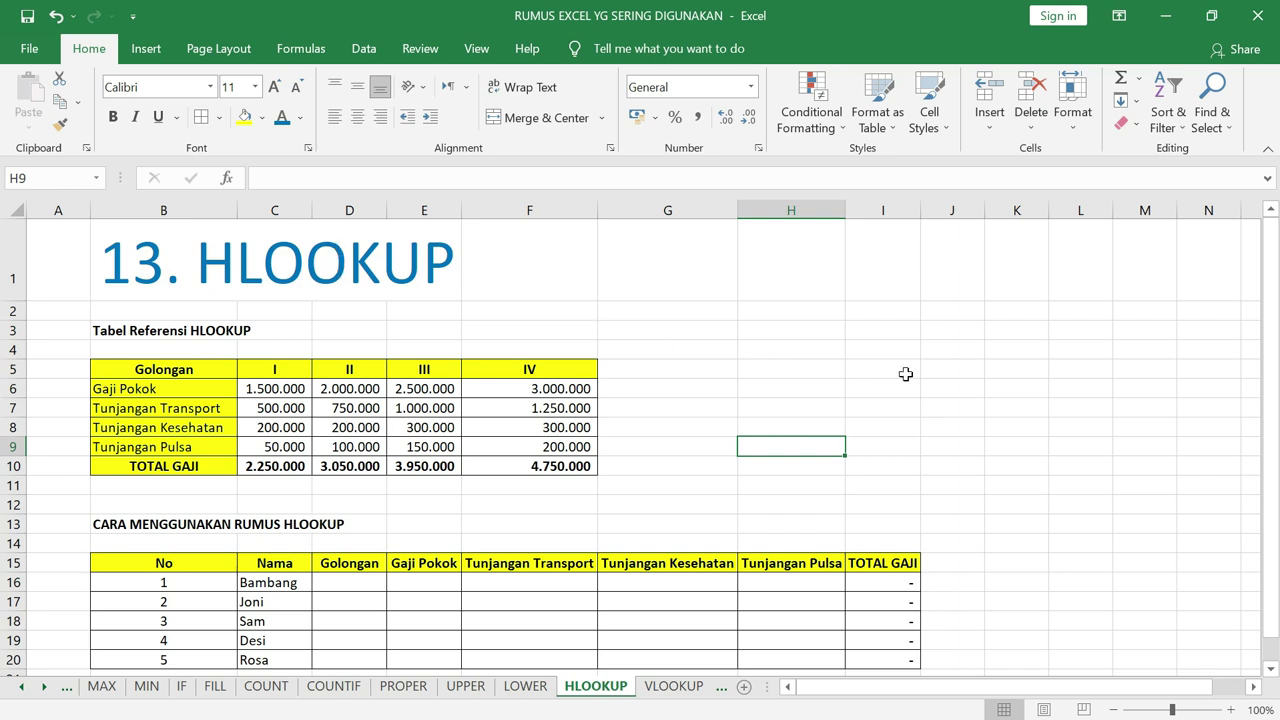
left_click(903, 374)
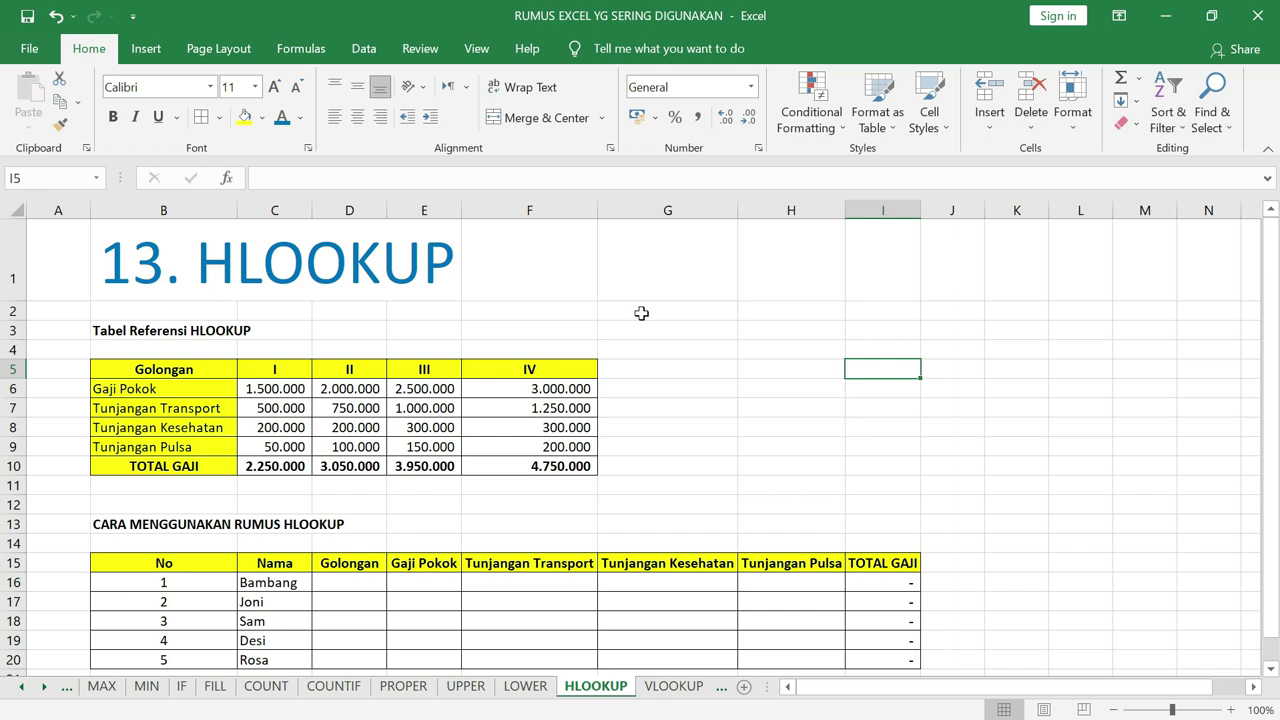
scroll(641, 313, "down", 1)
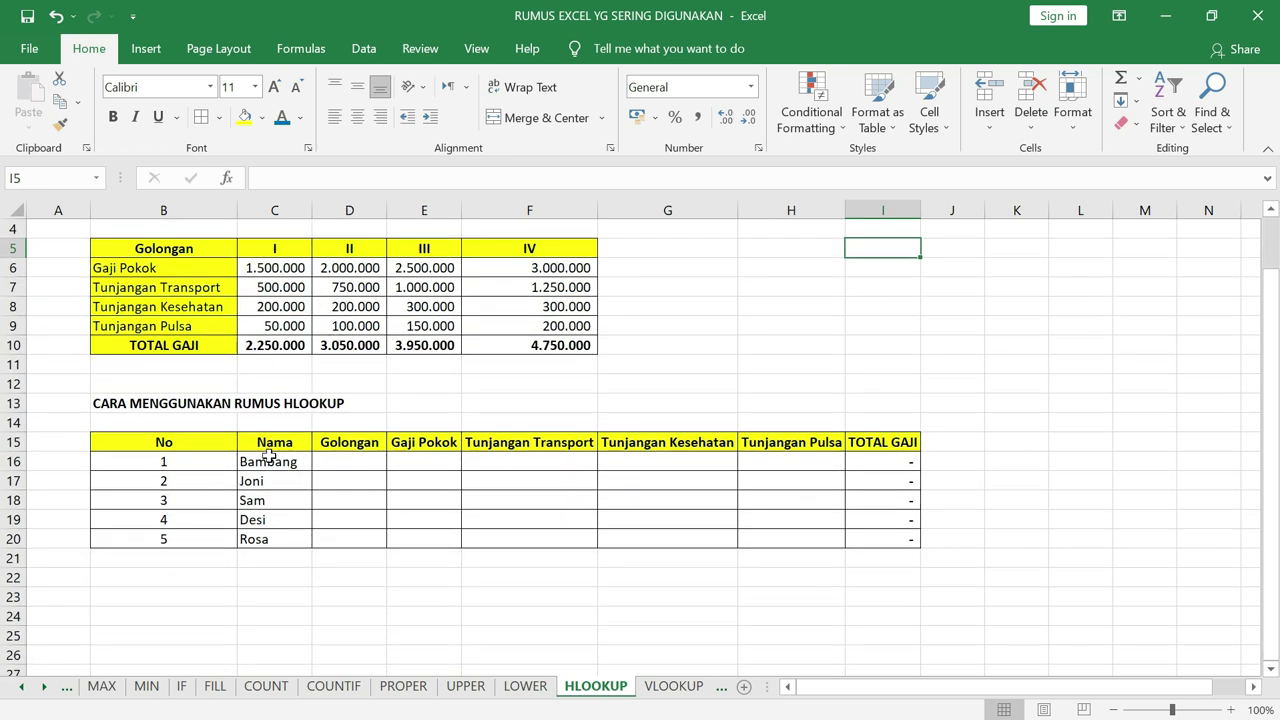
scroll(269, 455, "up", 1)
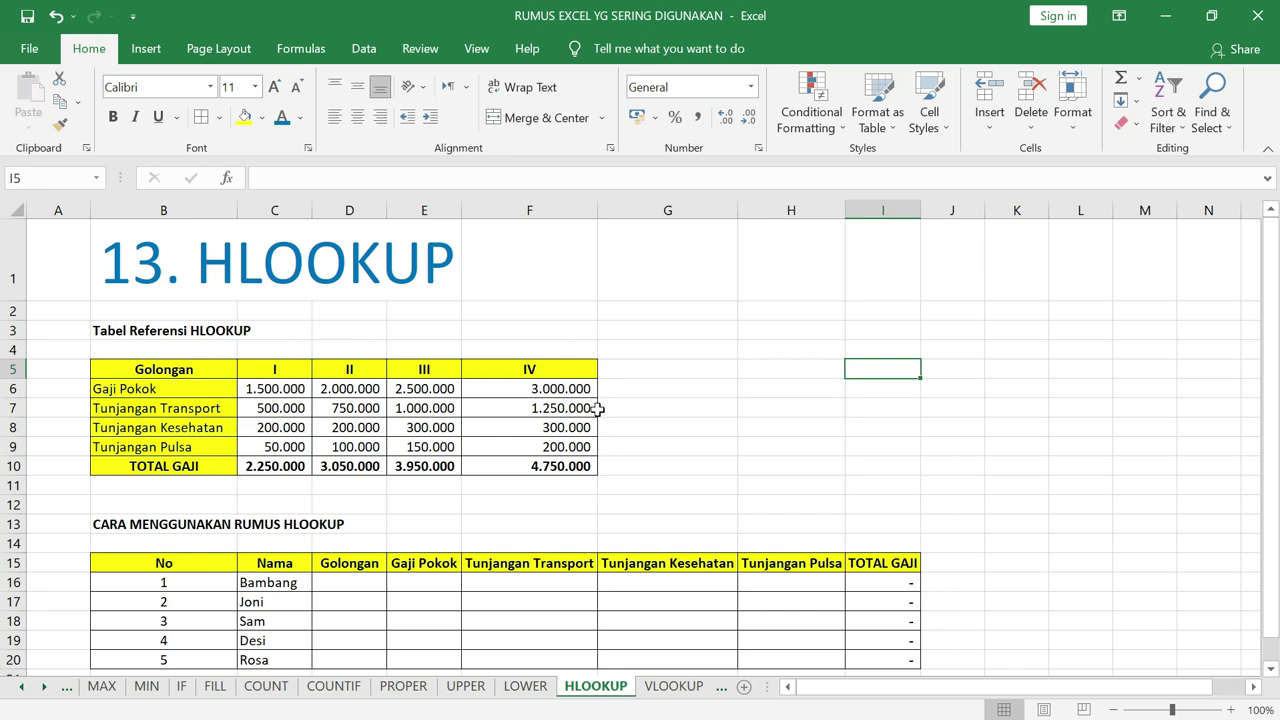
scroll(410, 424, "down", 1)
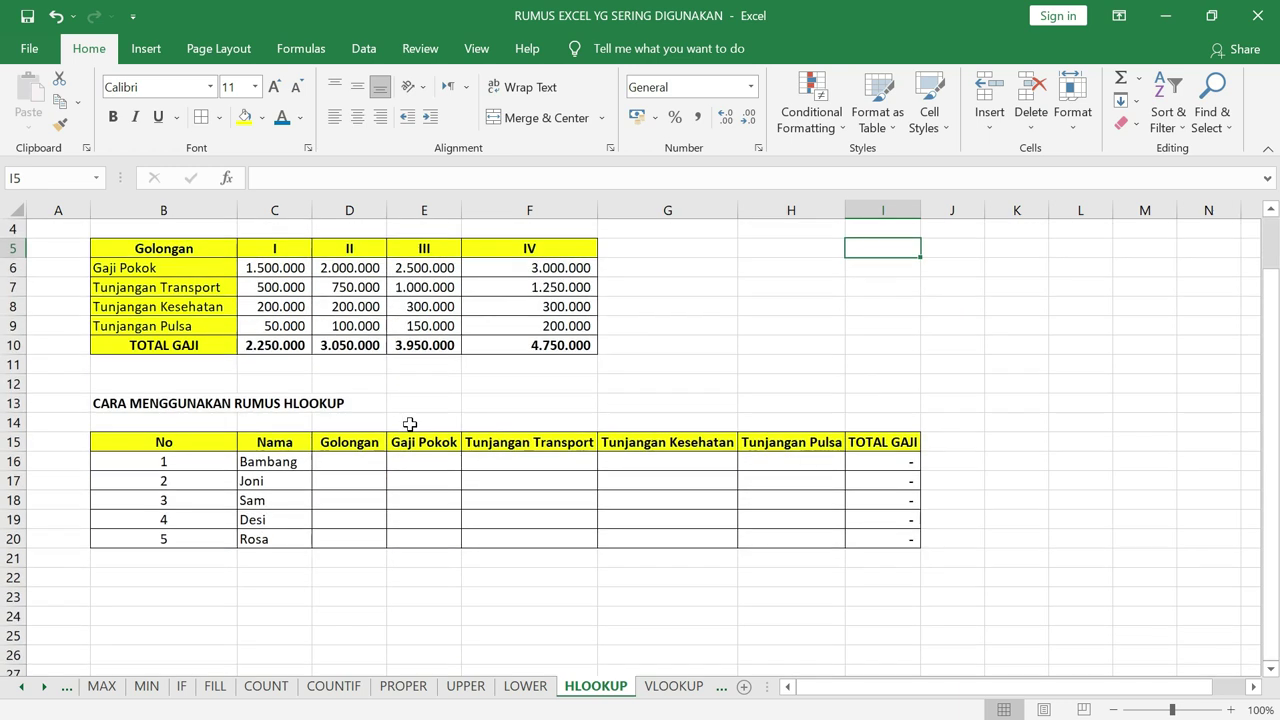
- Set the first employee's Golongan in D16 to I
left_click(362, 462)
type("I")
key("Return")
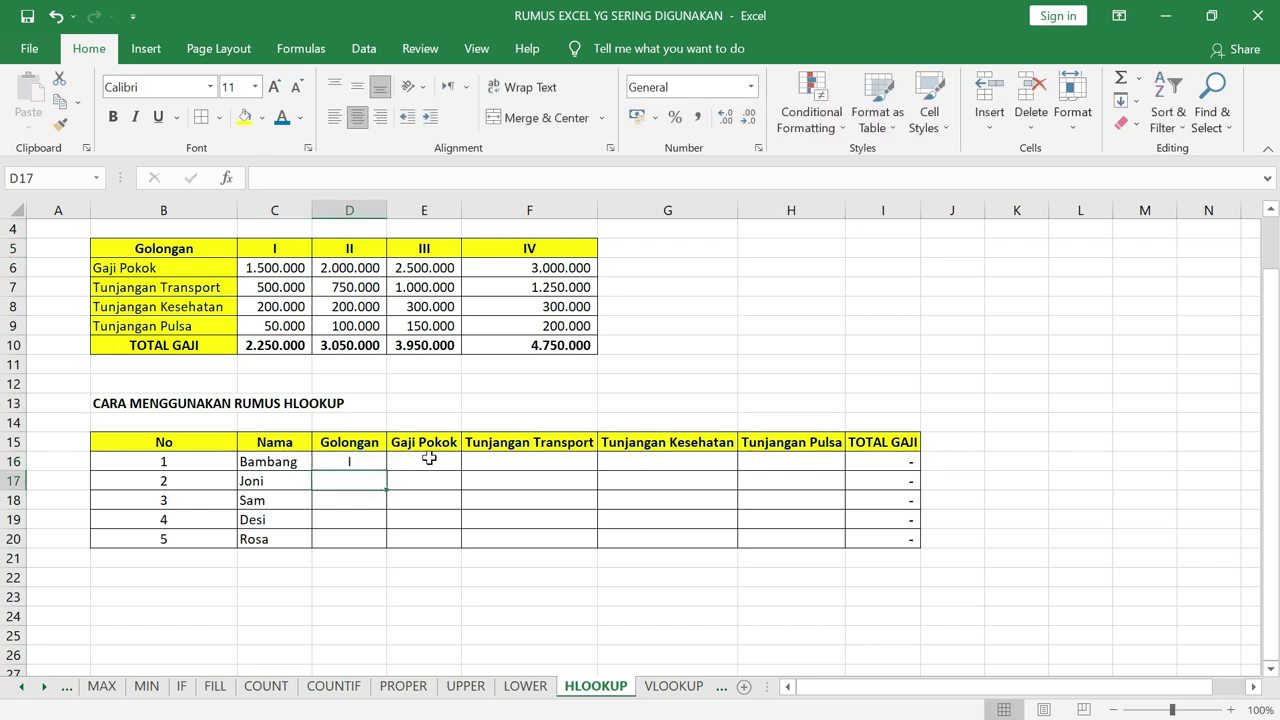
left_click(429, 458)
left_click(541, 455)
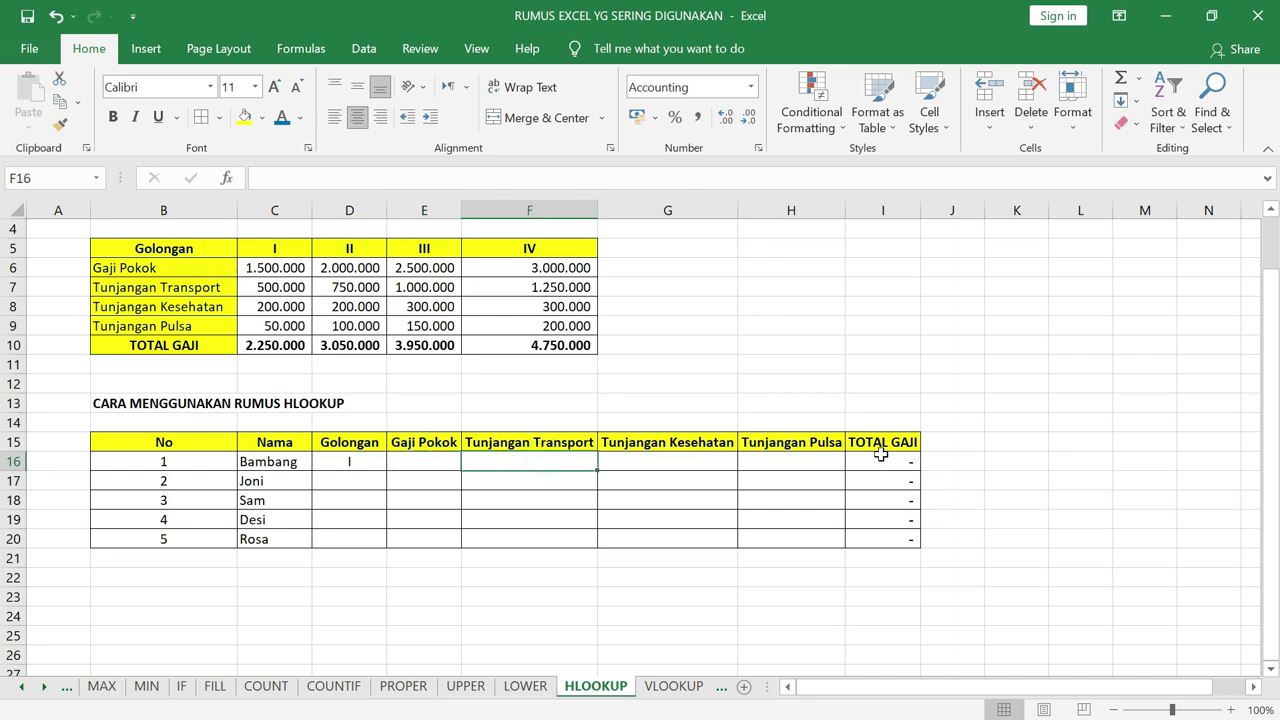
- Review the salary component labels B6:B9 and select E16 for the salary lookup
scroll(640, 411, "up", 1)
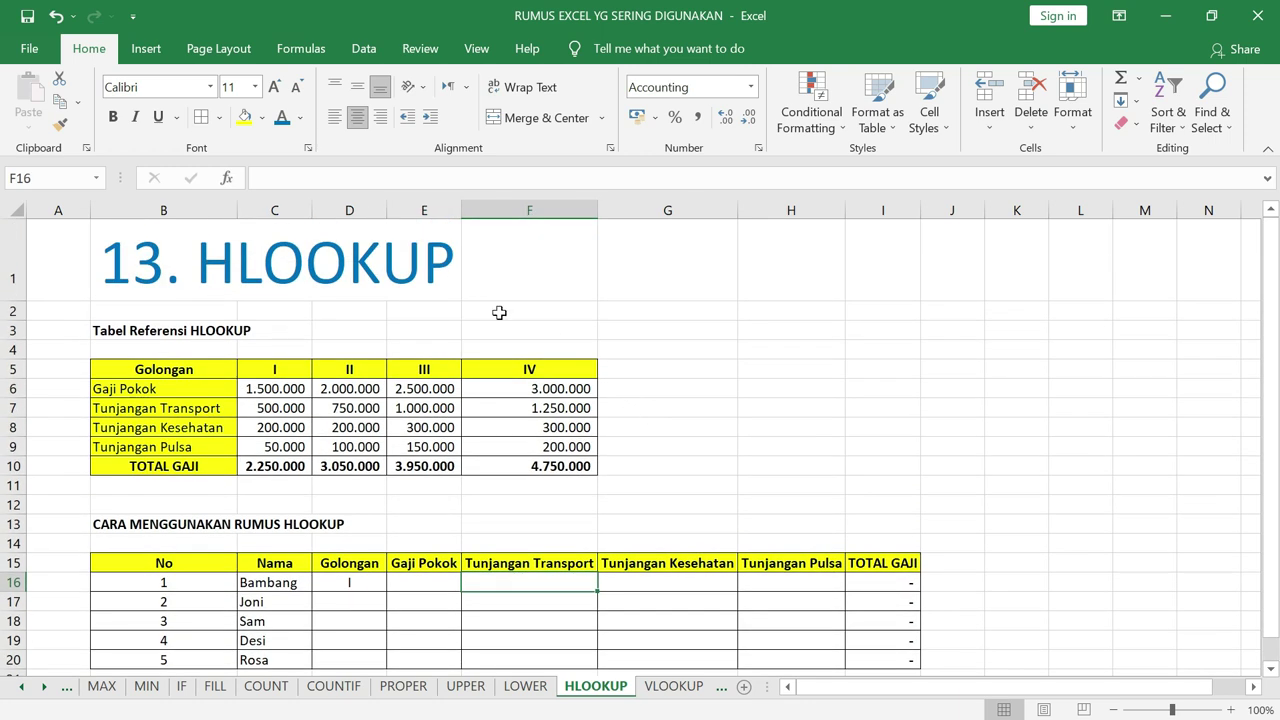
left_click(440, 580)
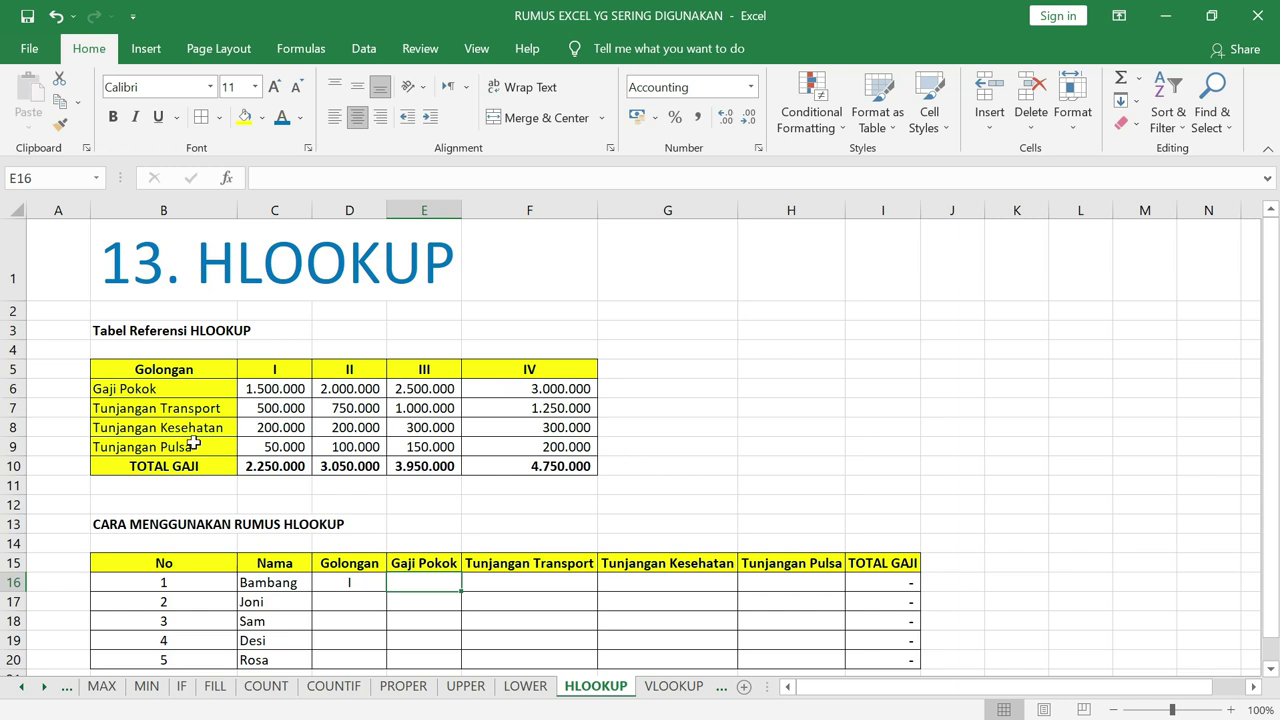
left_click(184, 389)
left_click_drag(184, 389, 186, 449)
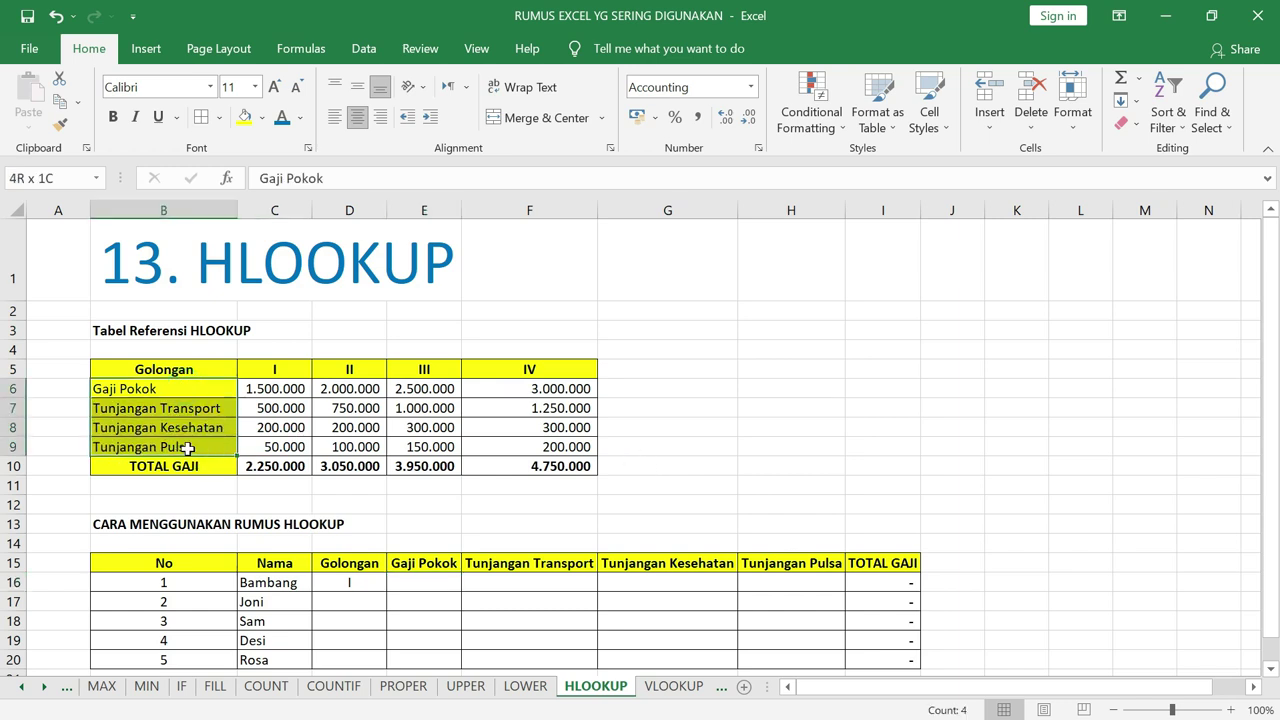
left_click(446, 583)
- Enter =HLOOKUP(D16;C5:F9;2;FALSE) in E16 so the first employee's Gaji Pokok shows 1.500.000
type("=hlookup(")
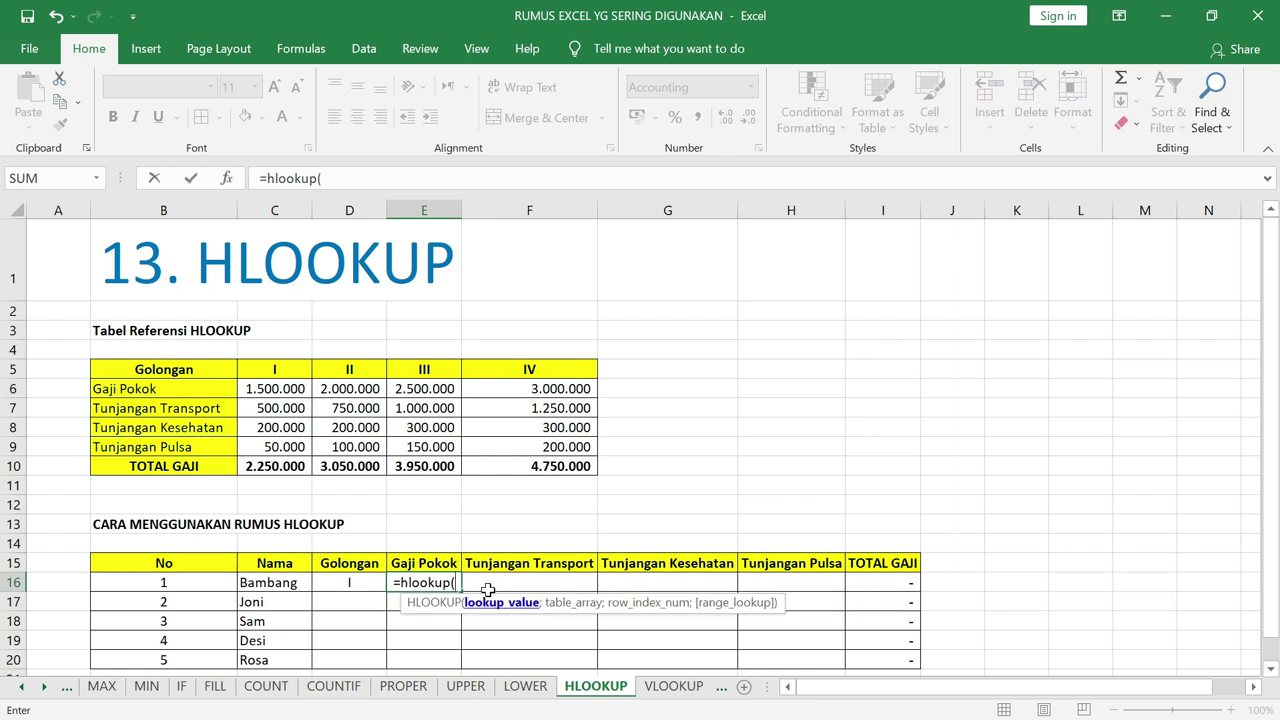
left_click(350, 583)
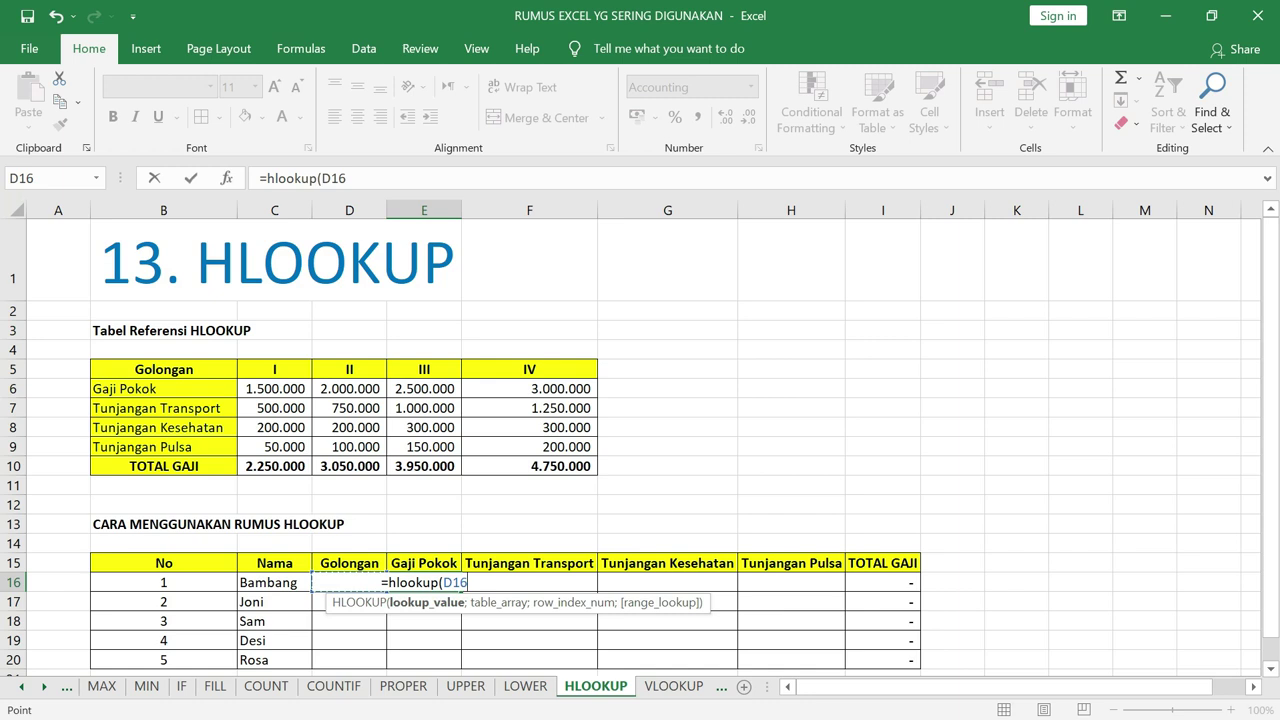
type(";")
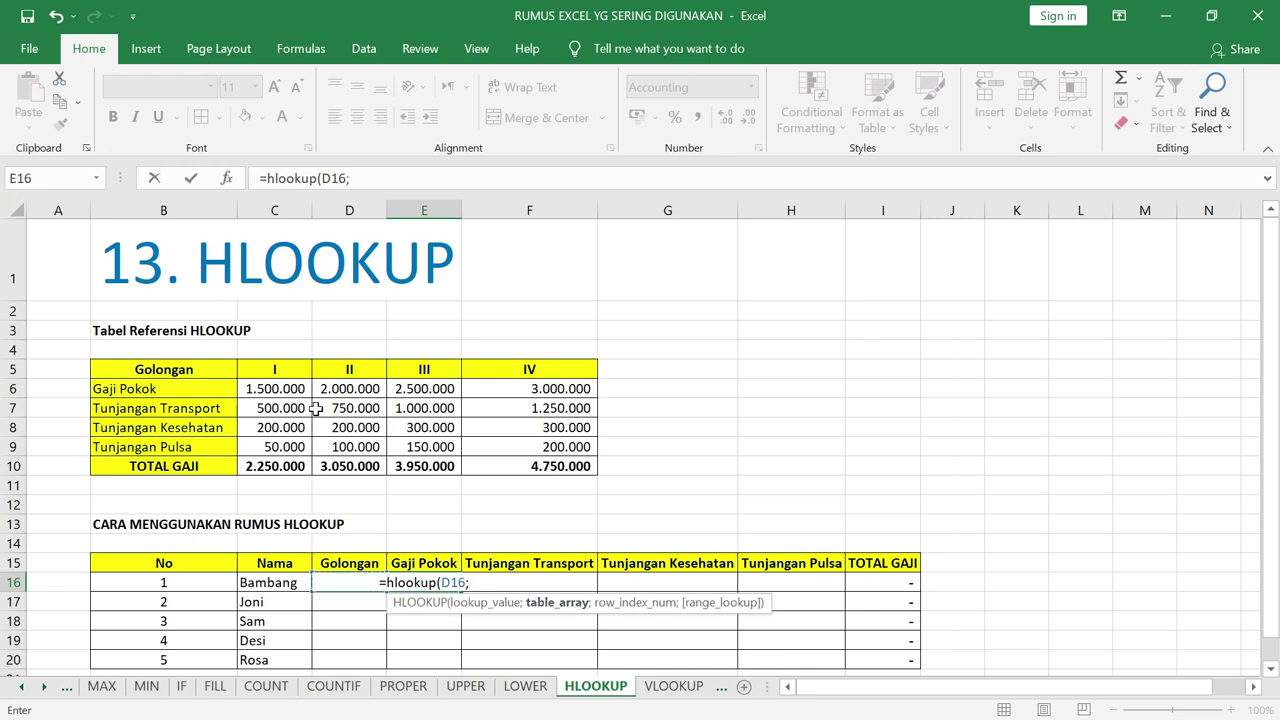
mouse_move(280, 369)
left_mouse_down()
mouse_move(451, 368)
mouse_move(506, 448)
left_mouse_up()
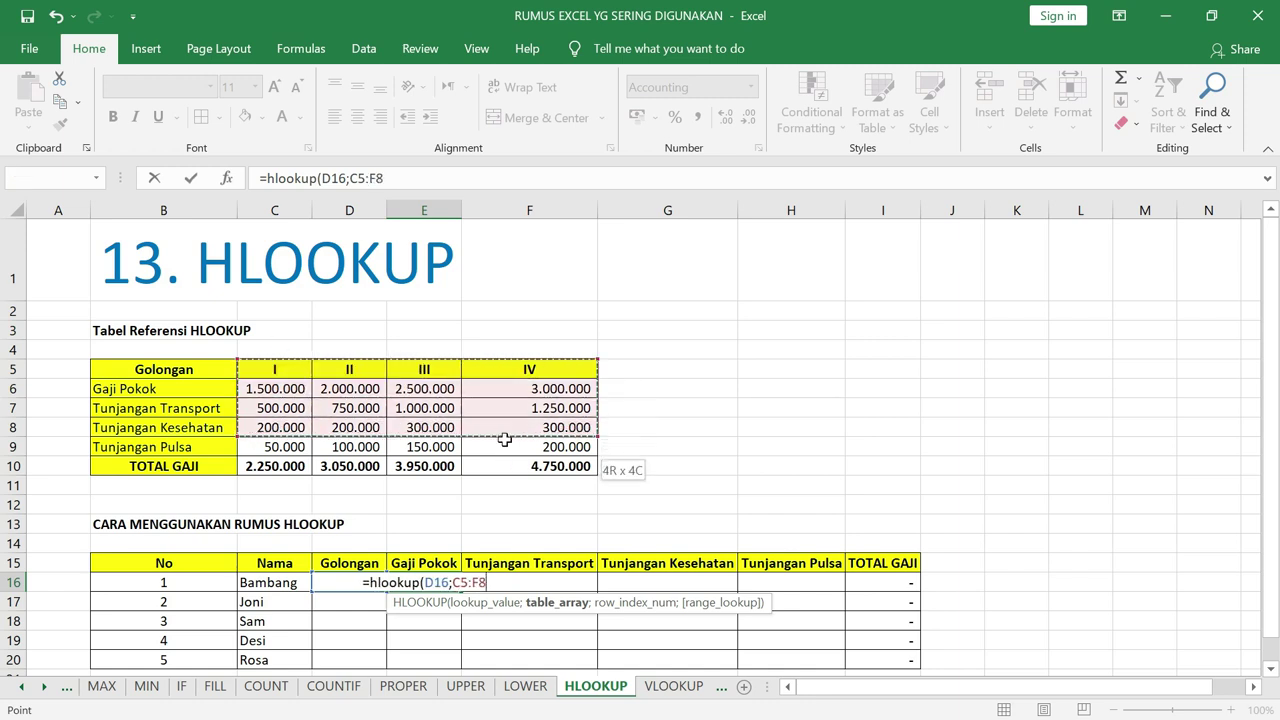
left_click_drag(506, 448, 506, 448)
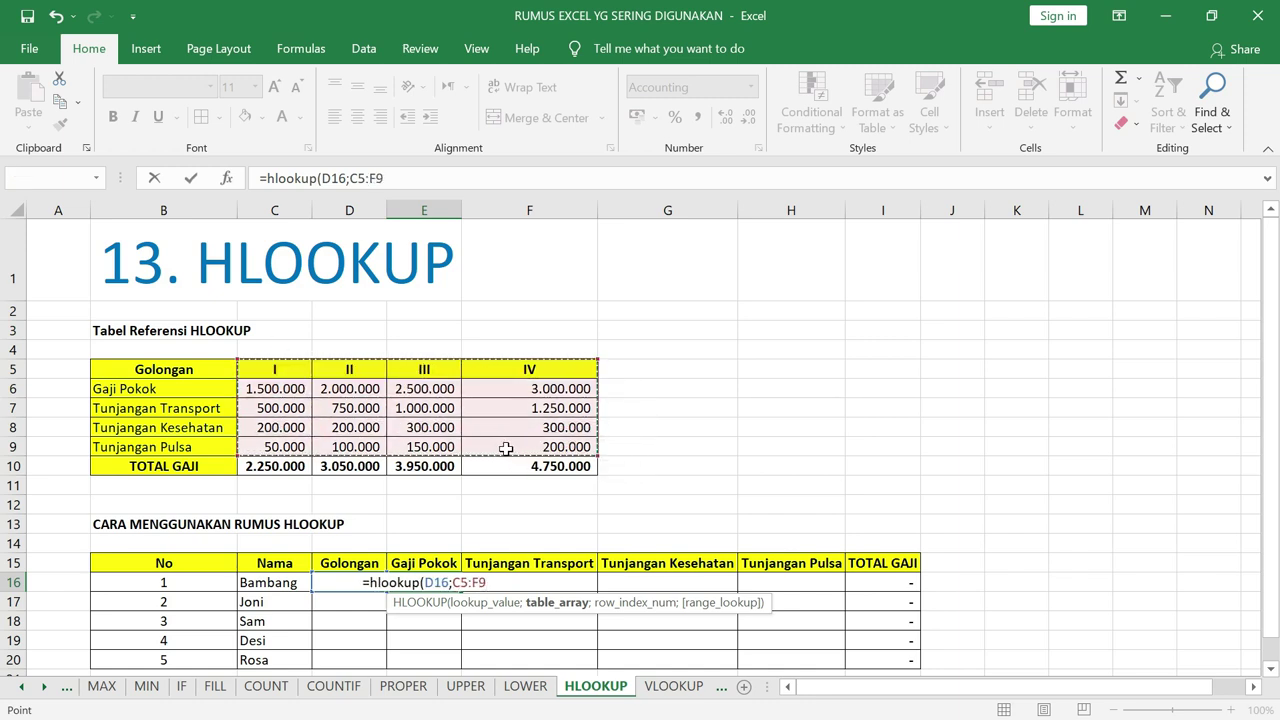
type(";")
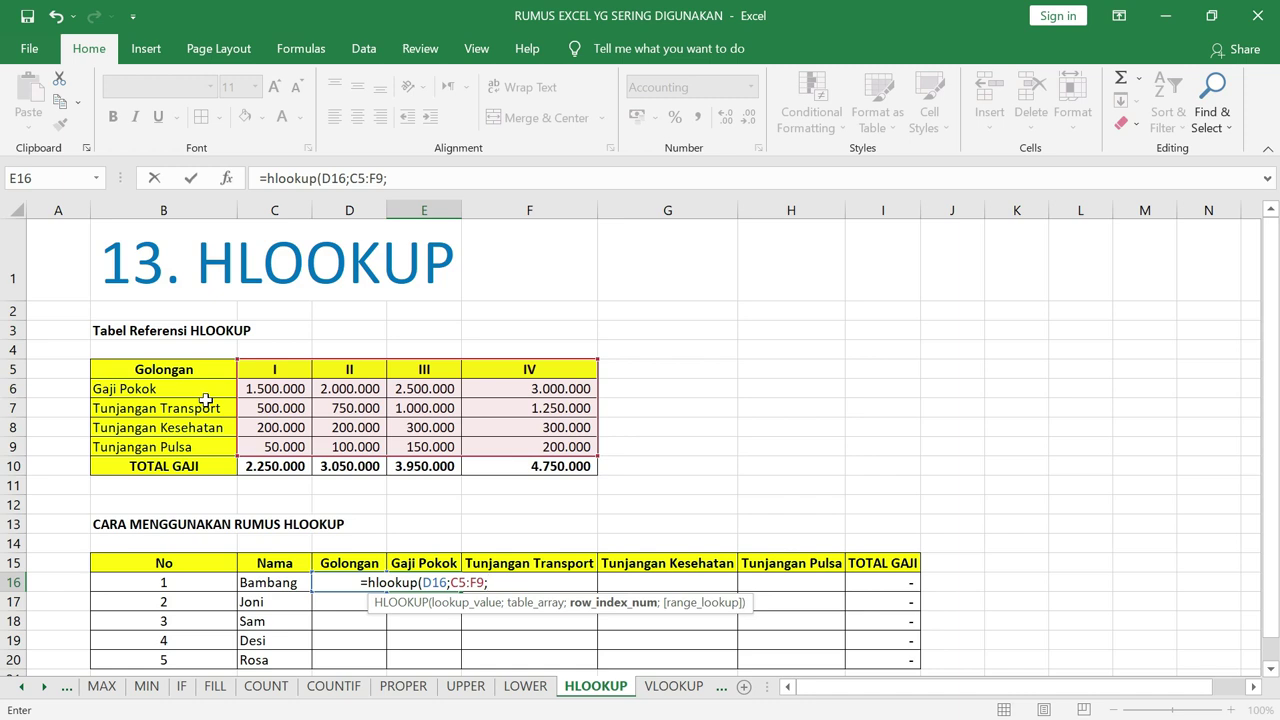
type("2")
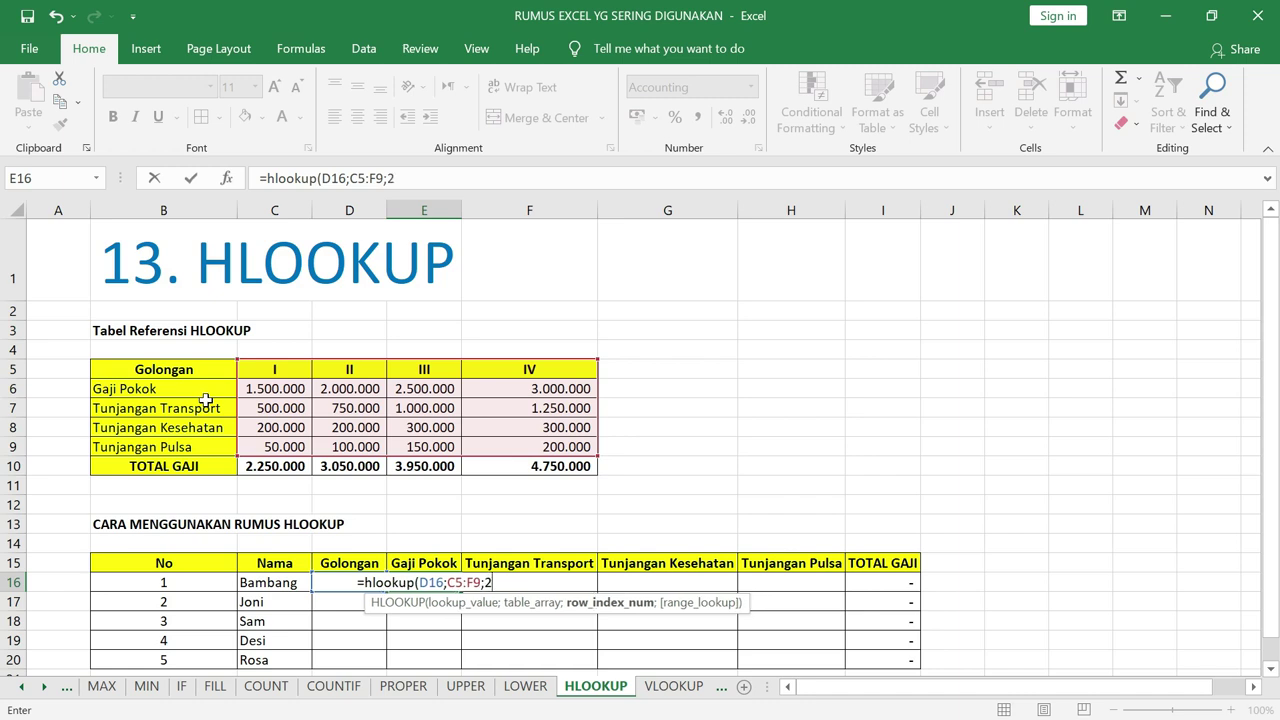
type(";")
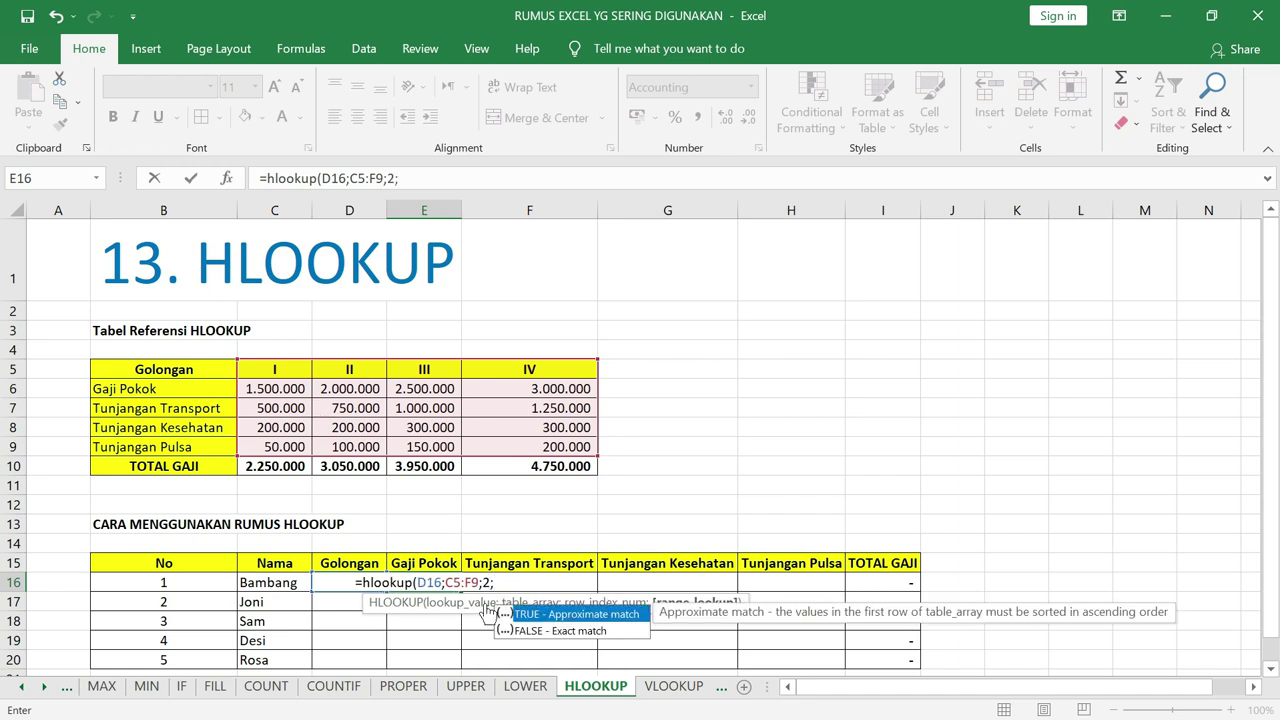
double_click(528, 628)
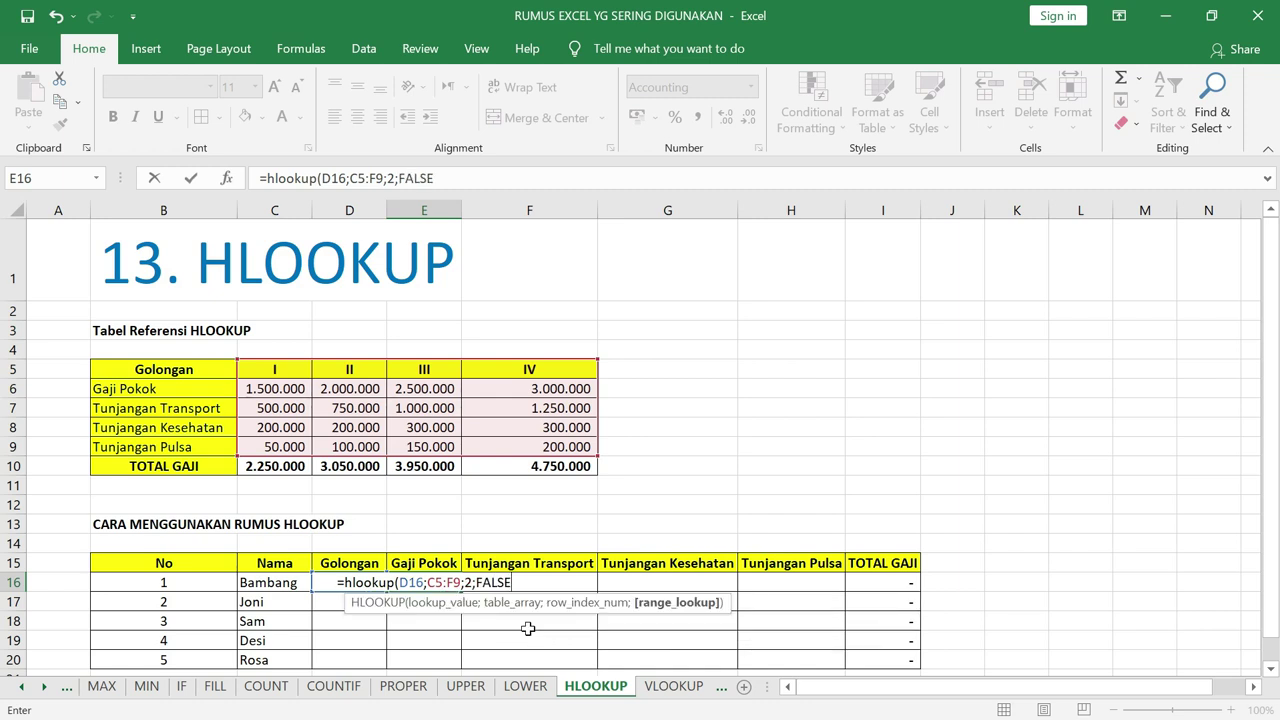
type(")")
key("Return")
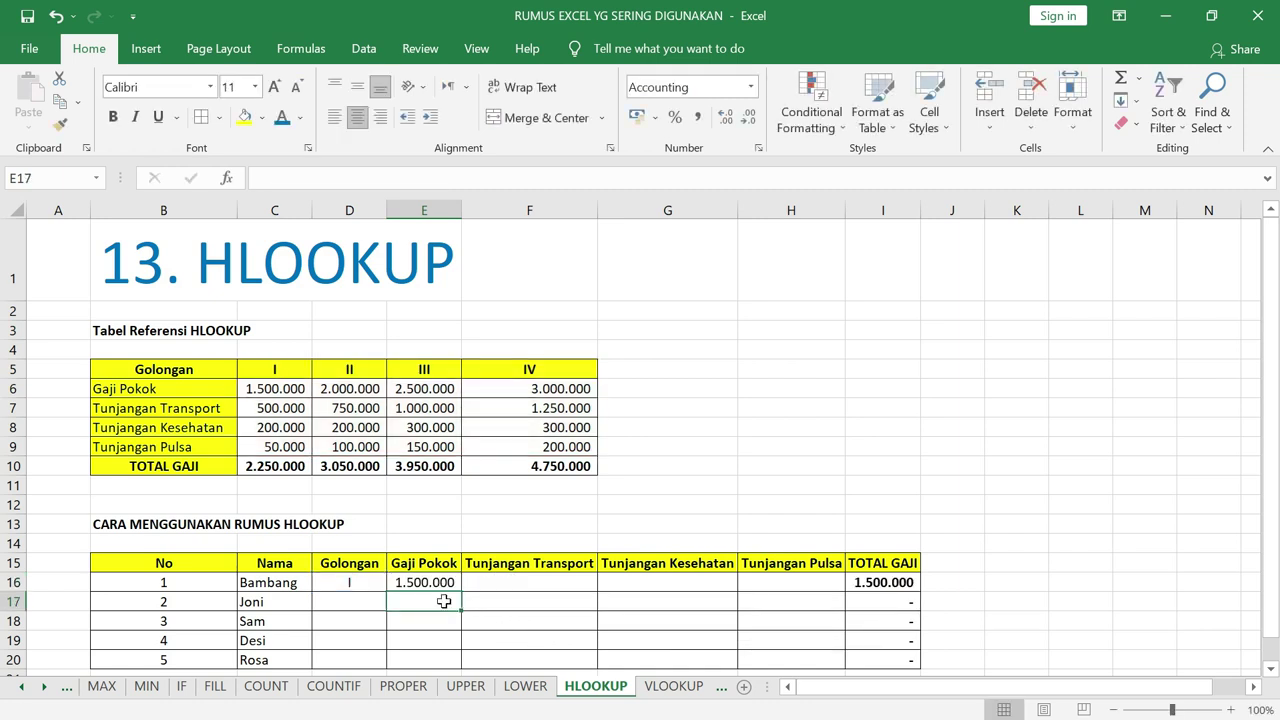
- Change the grade in D16 to II, then III, watching the HLOOKUP salary update
left_click(440, 588)
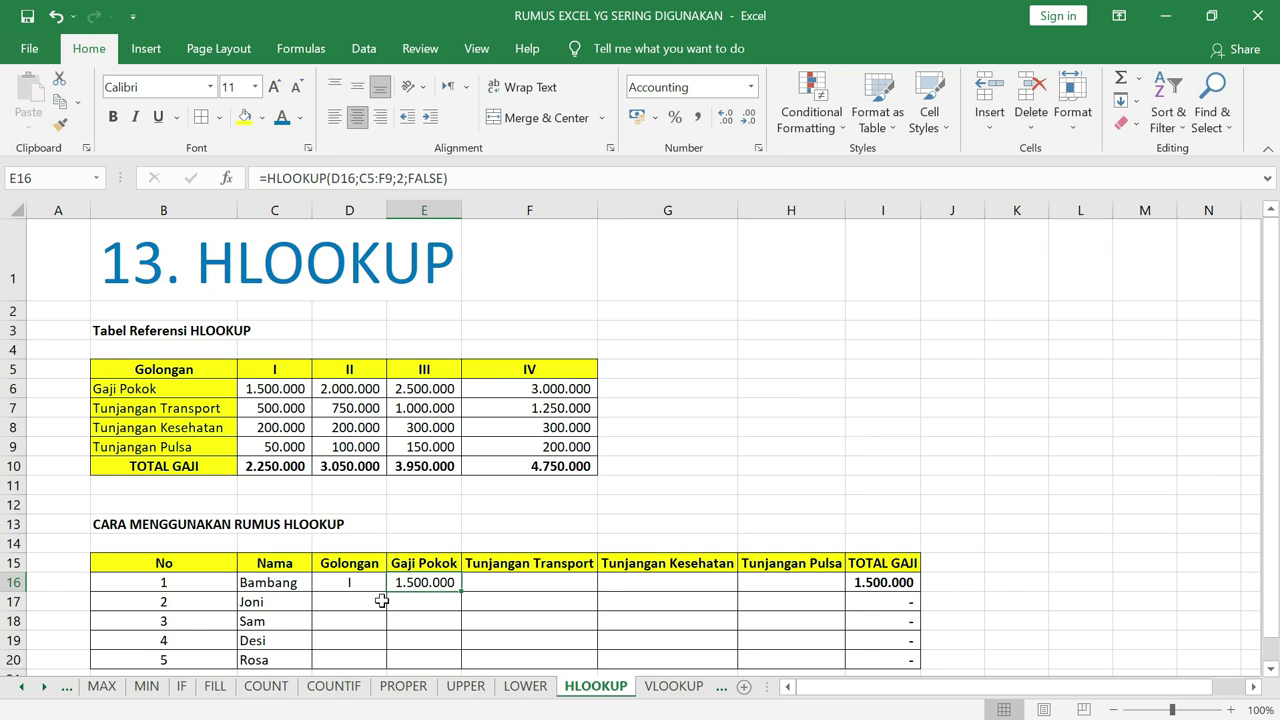
left_click(363, 588)
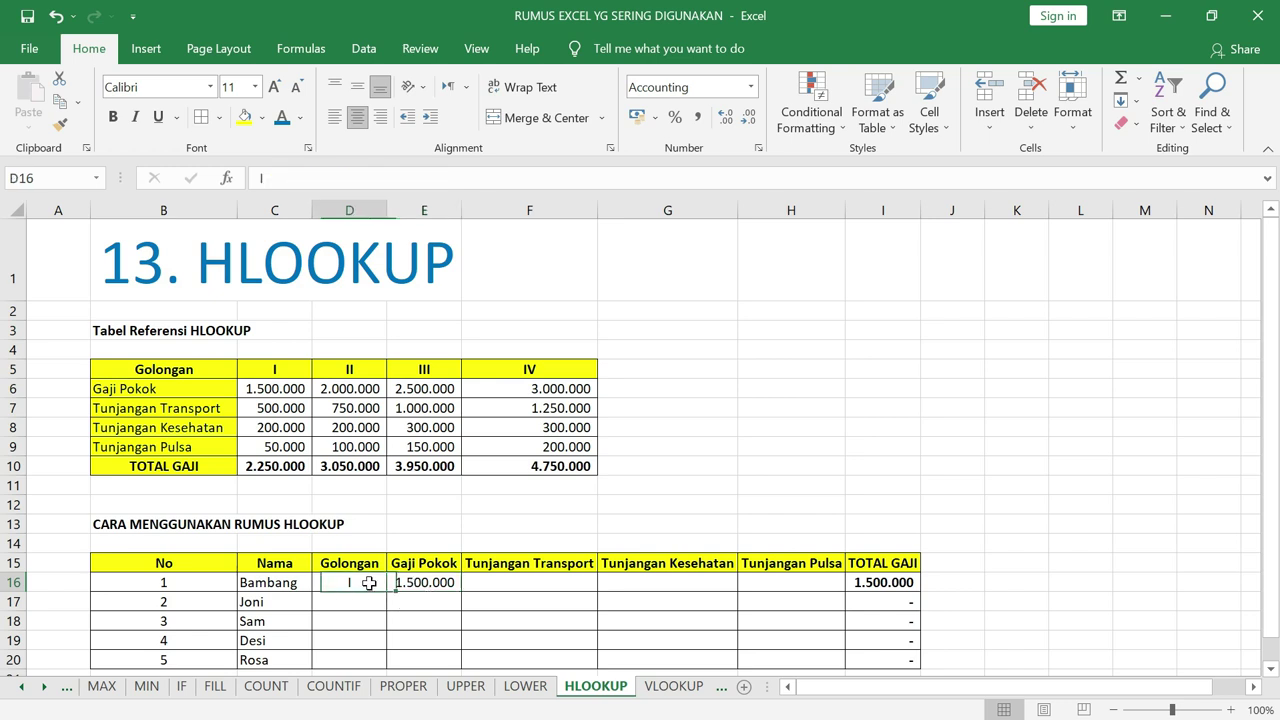
type("I")
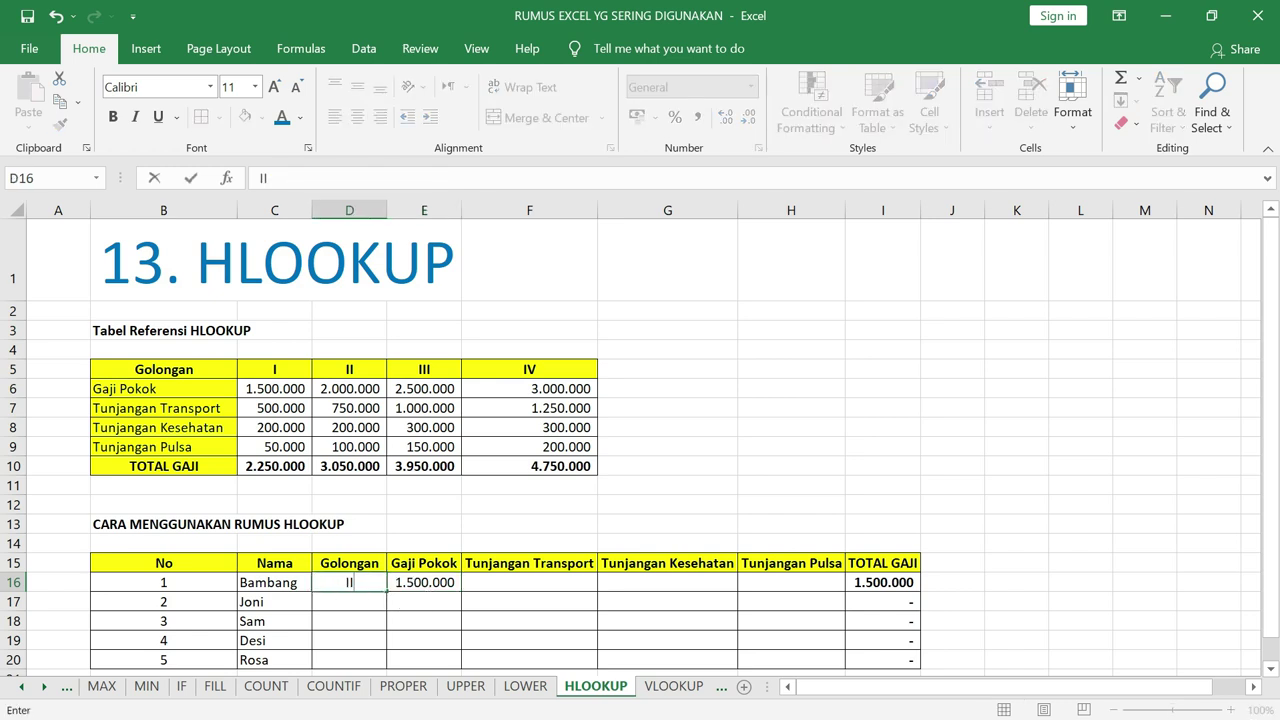
key("Return")
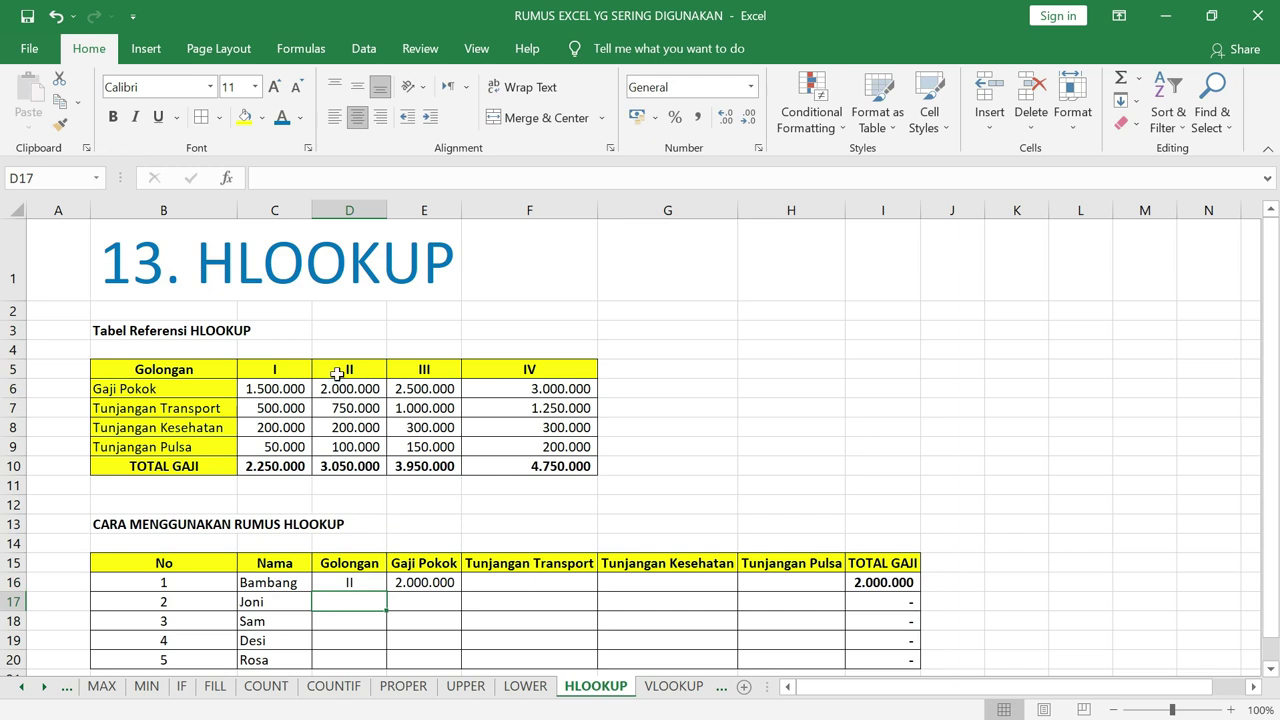
left_click(349, 581)
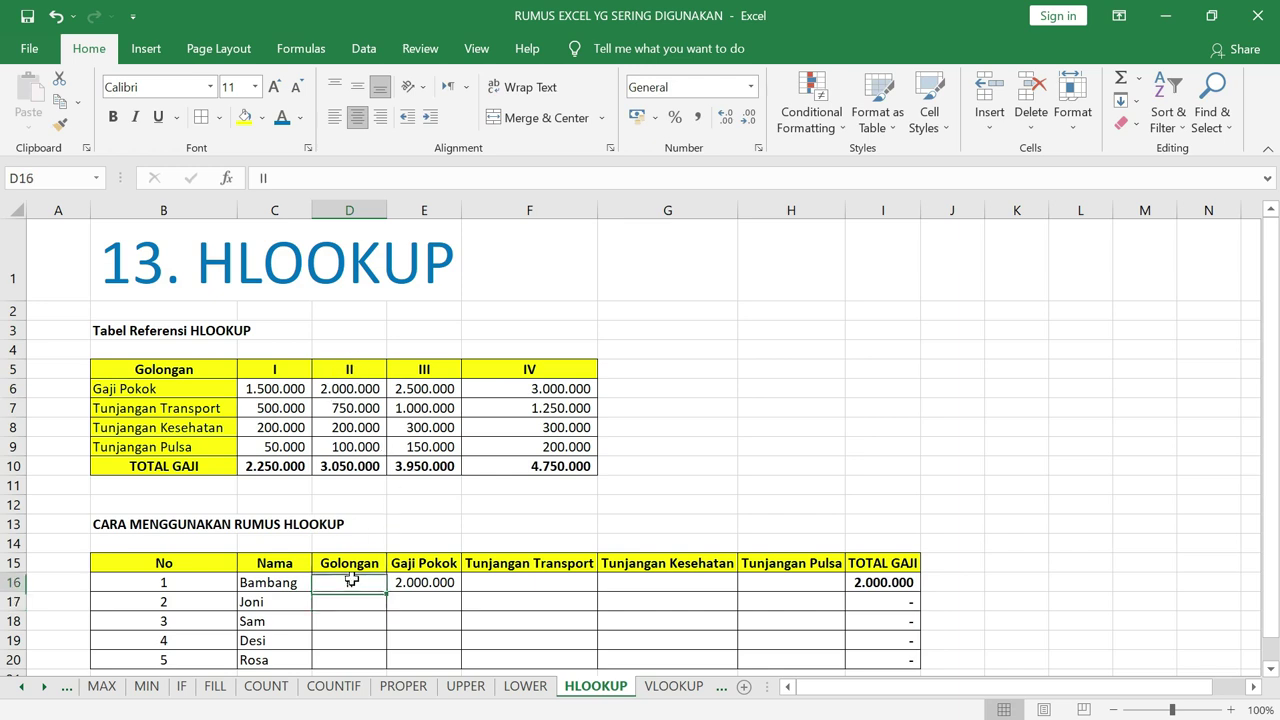
type("II")
key("Return")
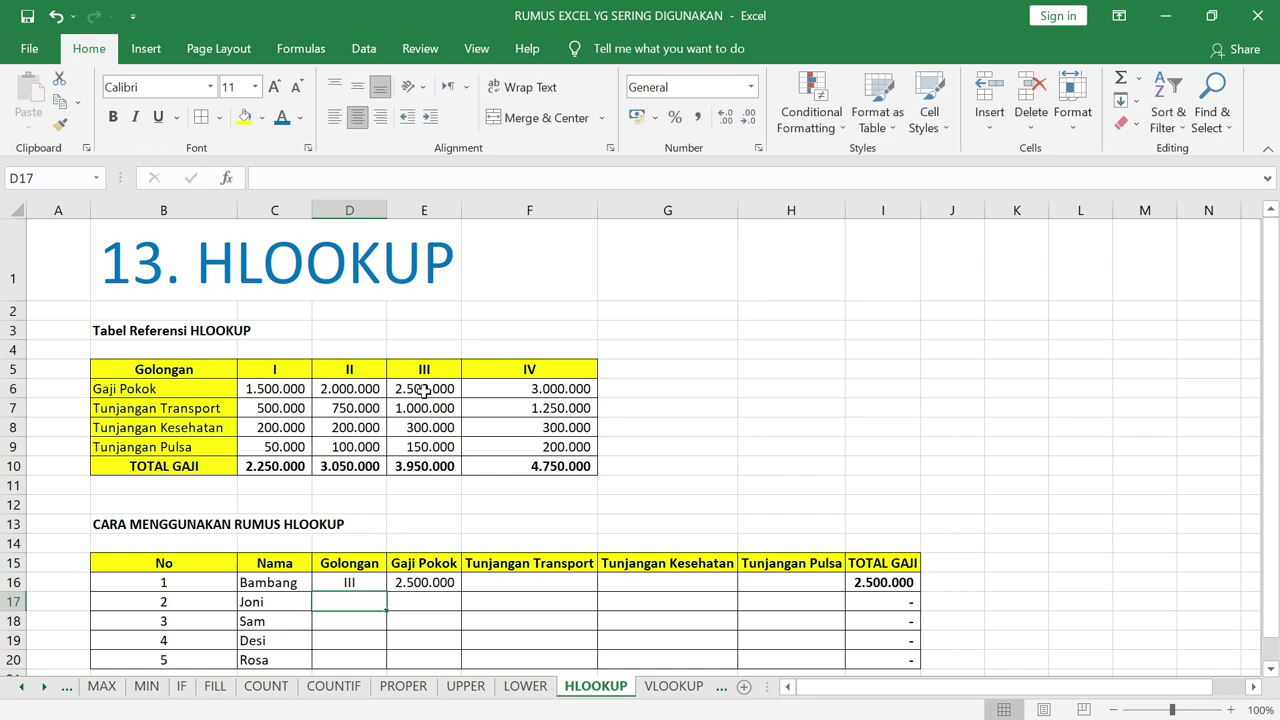
- Set the grade to IV, check Gaji Pokok against F6's 3.000.000, and move to the VLOOKUP sheet
left_click(354, 584)
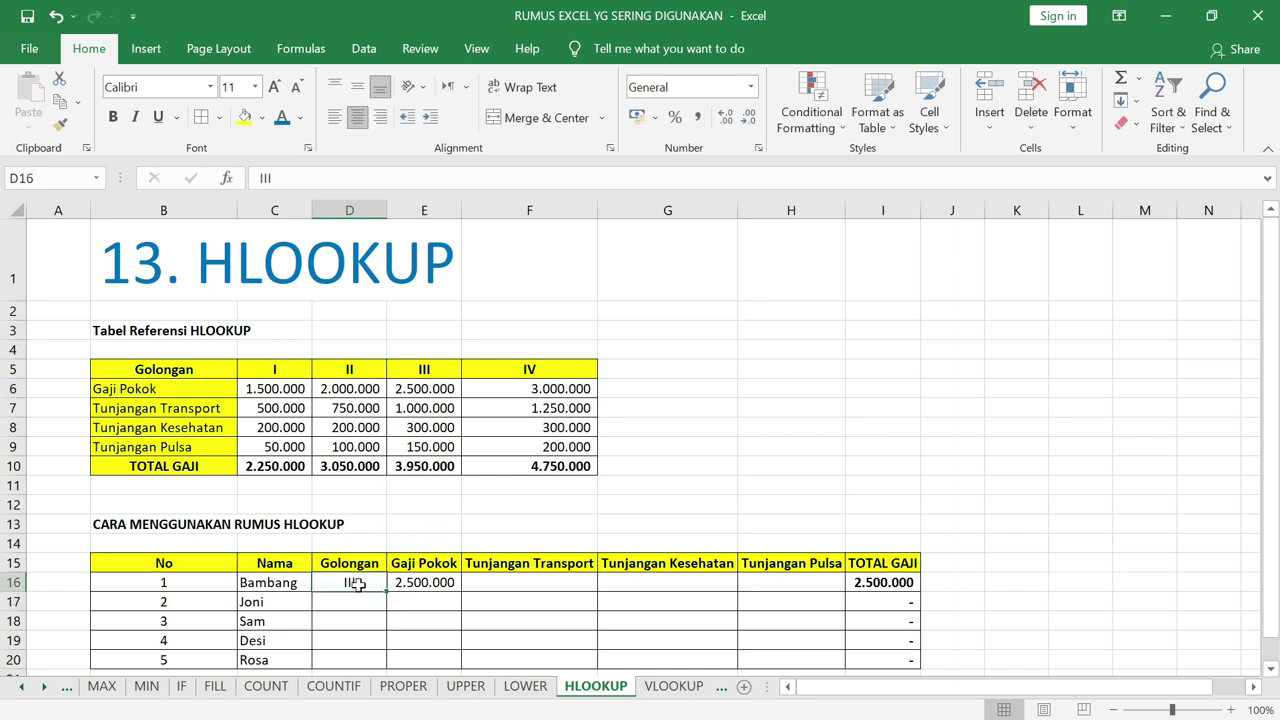
type("I")
key("Return")
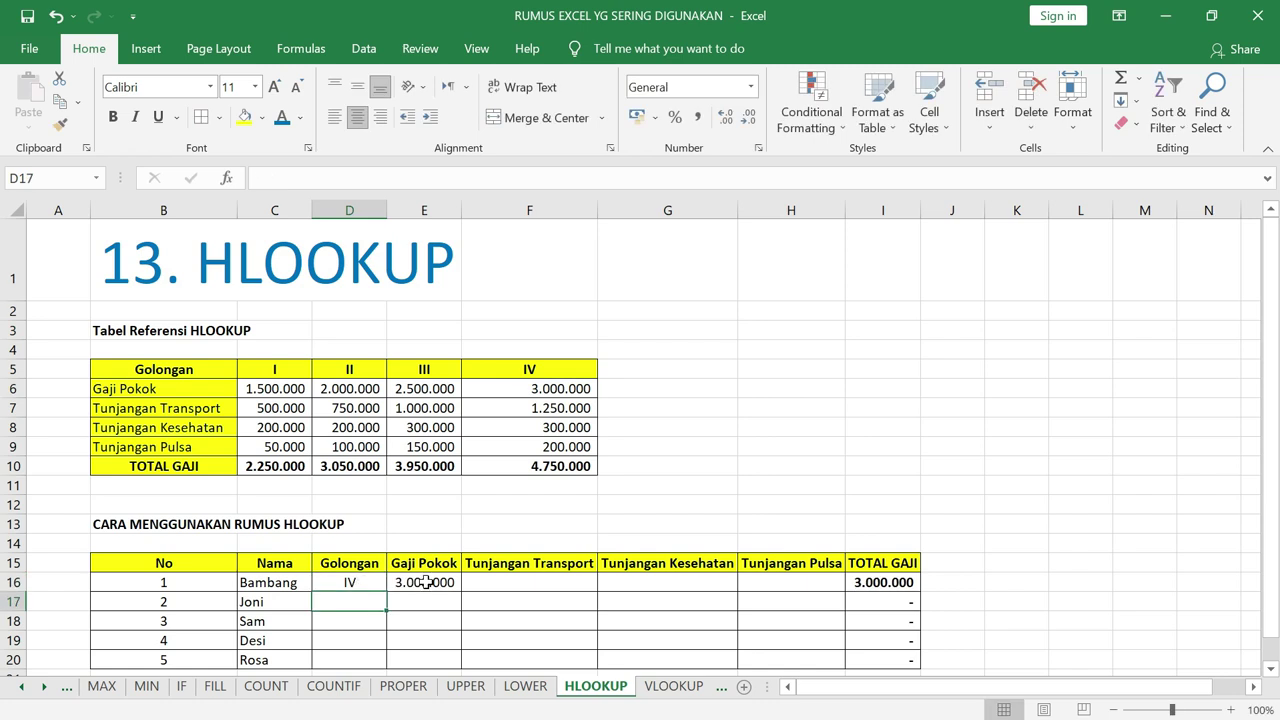
left_click(425, 582)
left_click(557, 395)
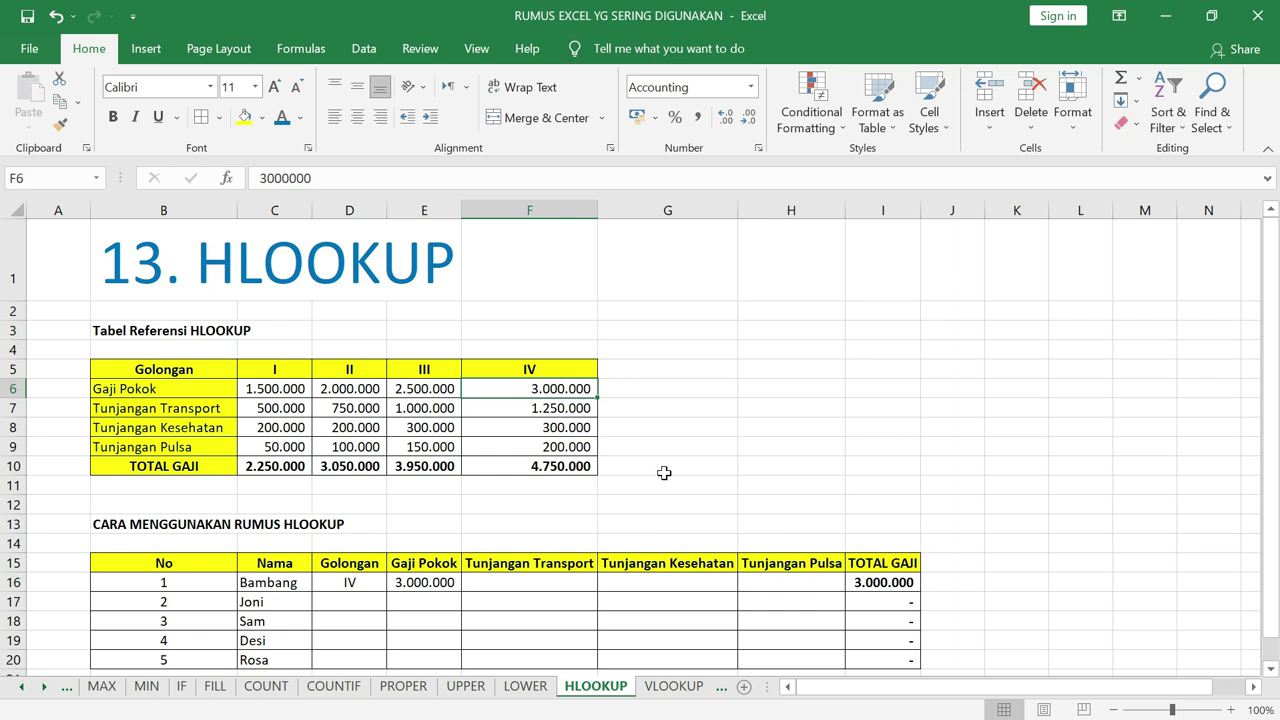
key("ctrl+Page_Down")
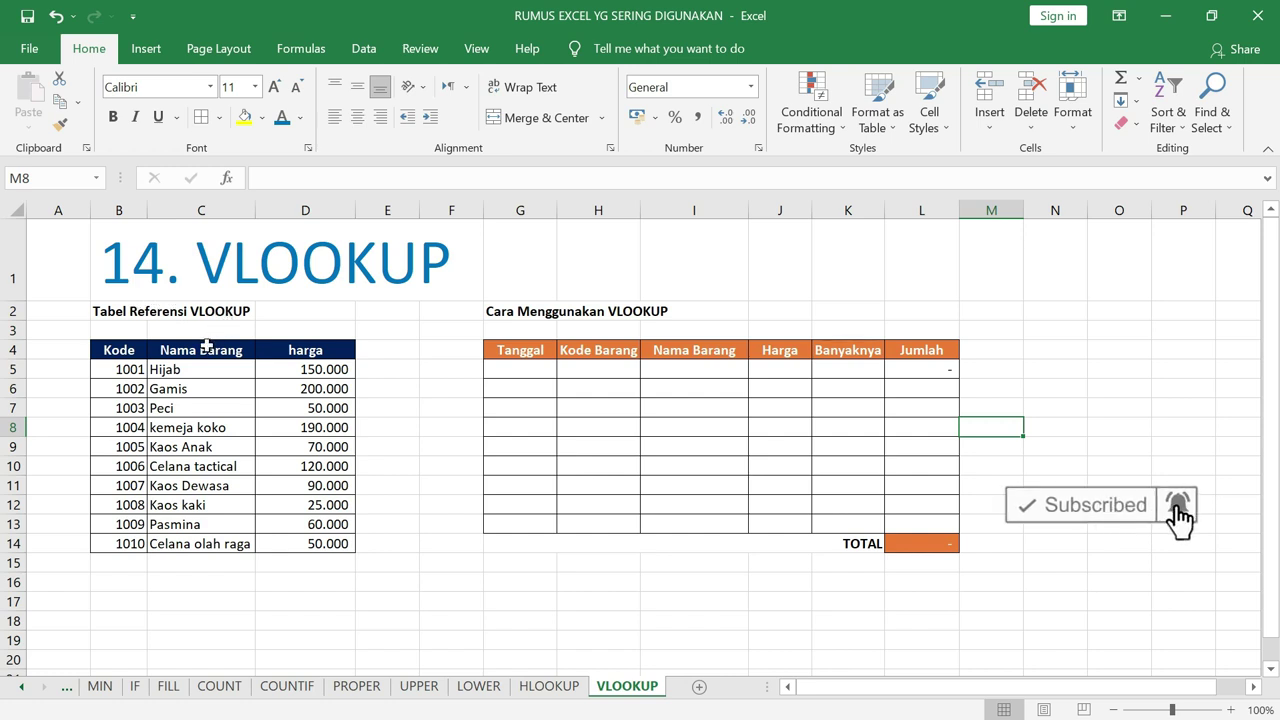
- Look over the item reference table's Kode column and the HLOOKUP sheet before returning
left_click_drag(118, 348, 138, 557)
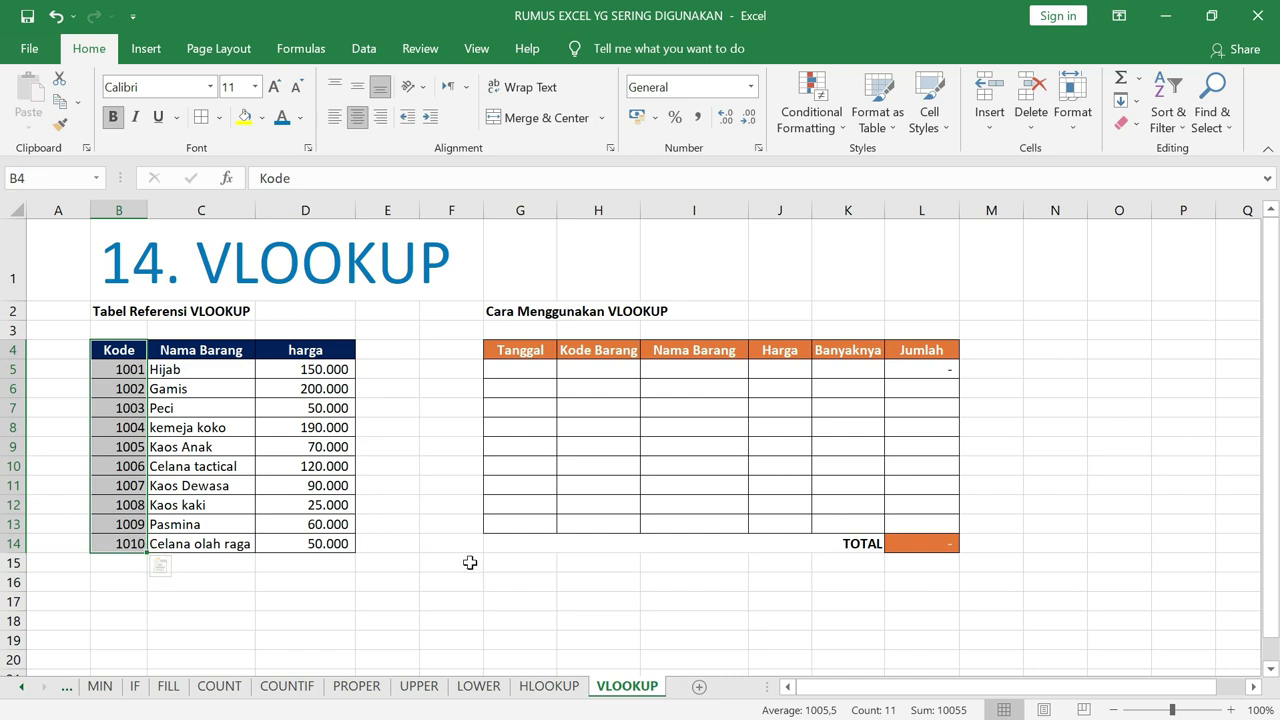
left_click(566, 694)
left_click_drag(166, 389, 594, 390)
left_click(640, 690)
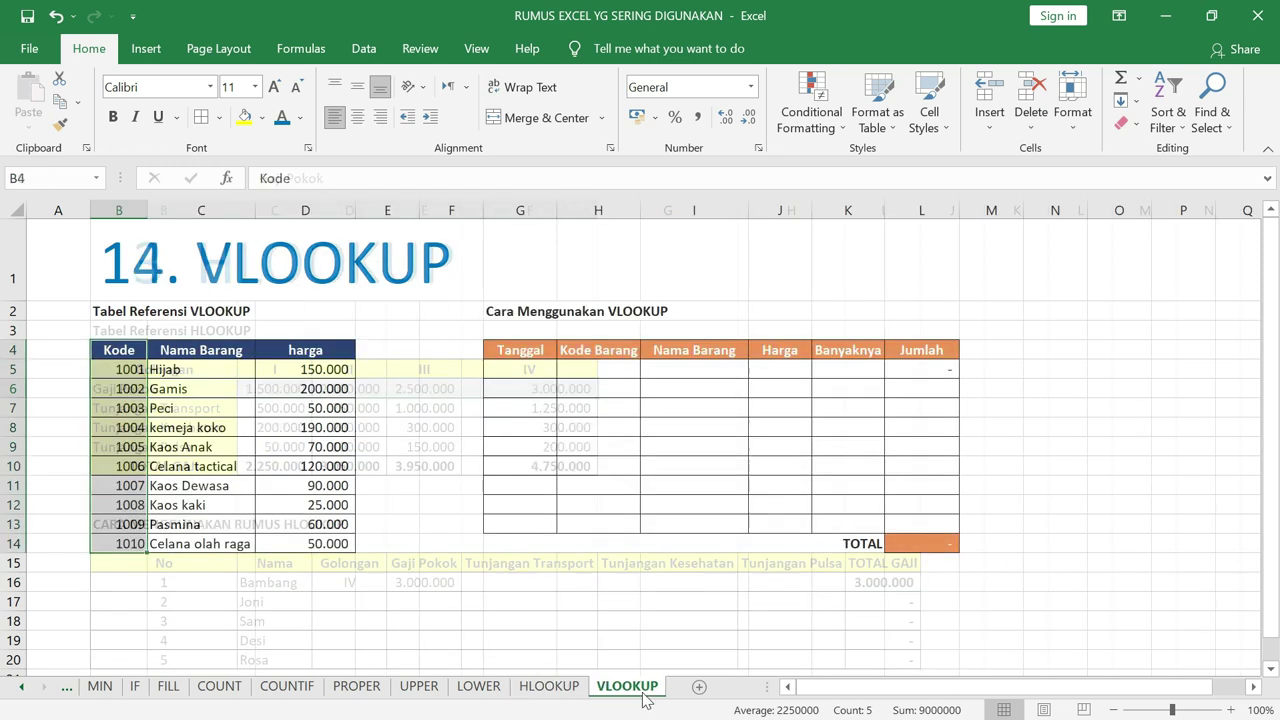
- Enter 1/5 in G5 so the first Tanggal shows 01-May, then review cells H5 to J5
left_click(542, 366)
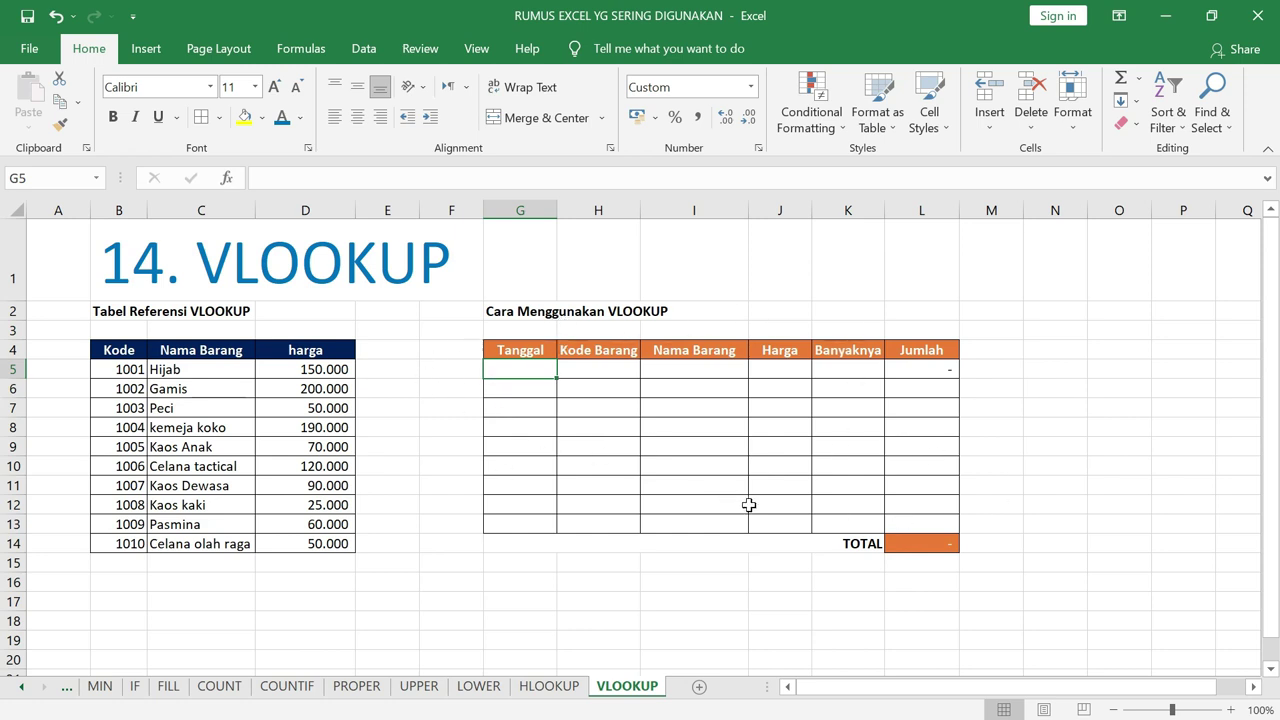
type("1/5")
key("Return")
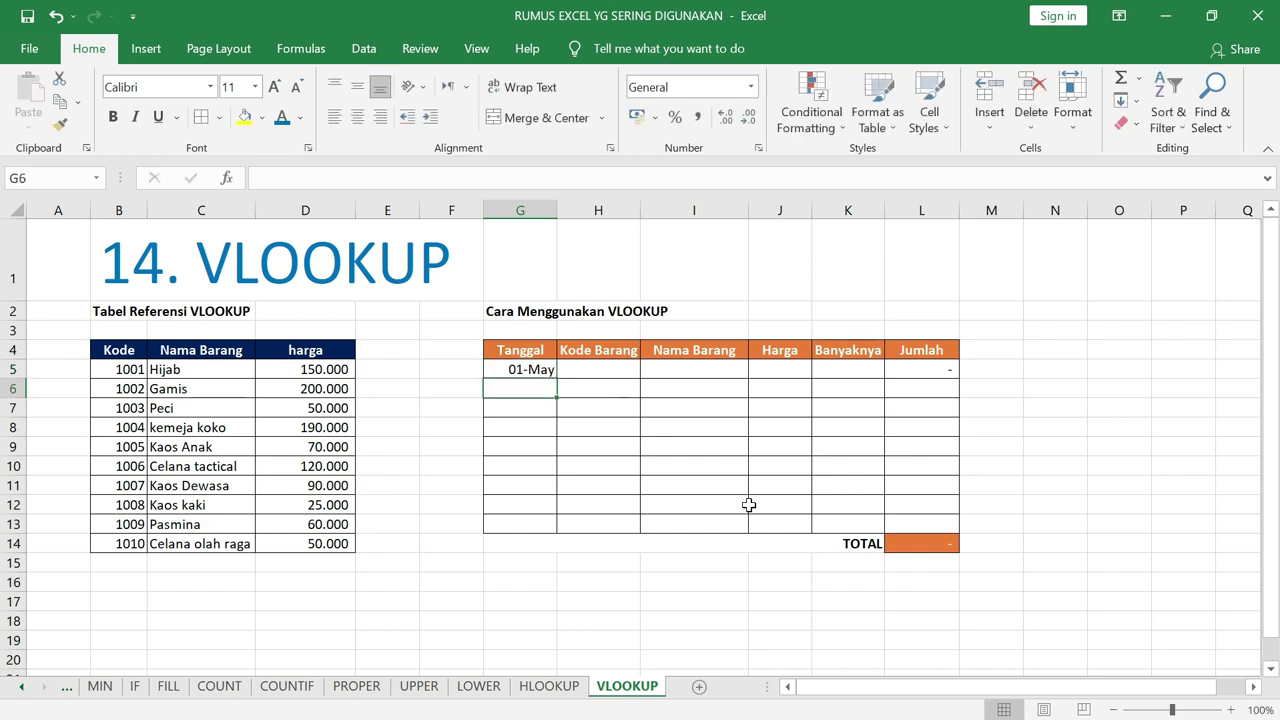
left_click(614, 367)
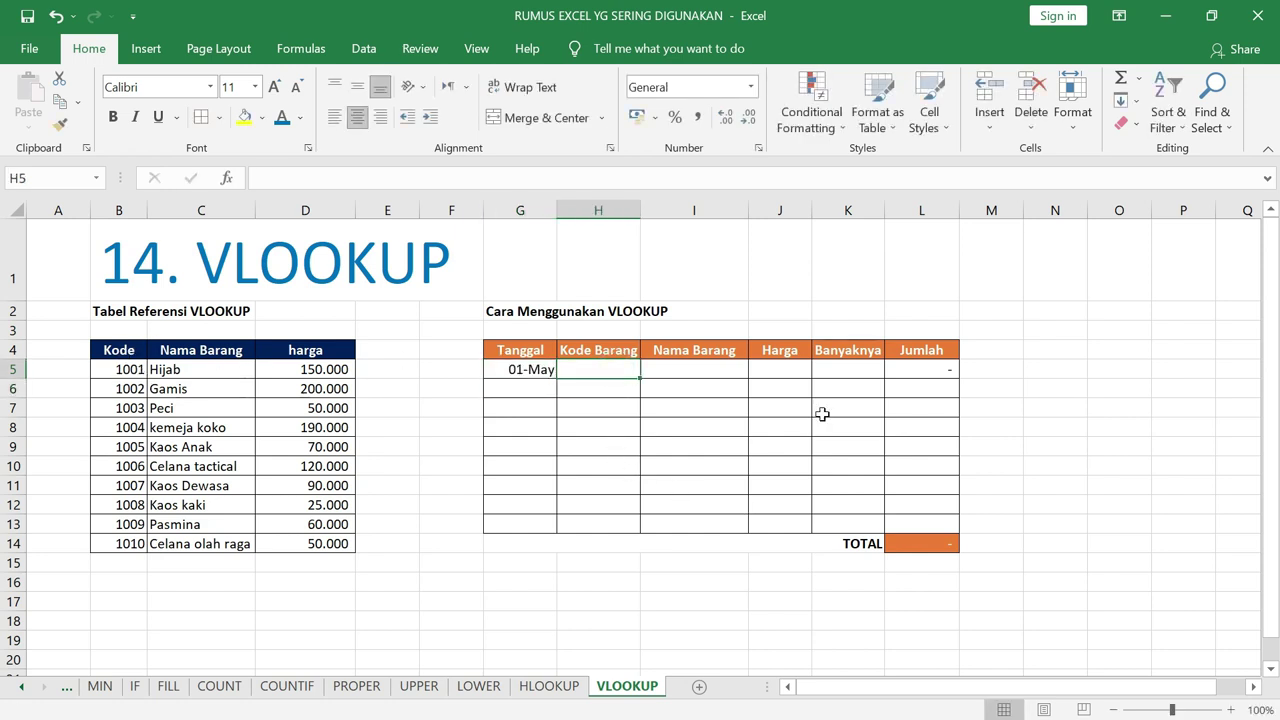
left_click(722, 371)
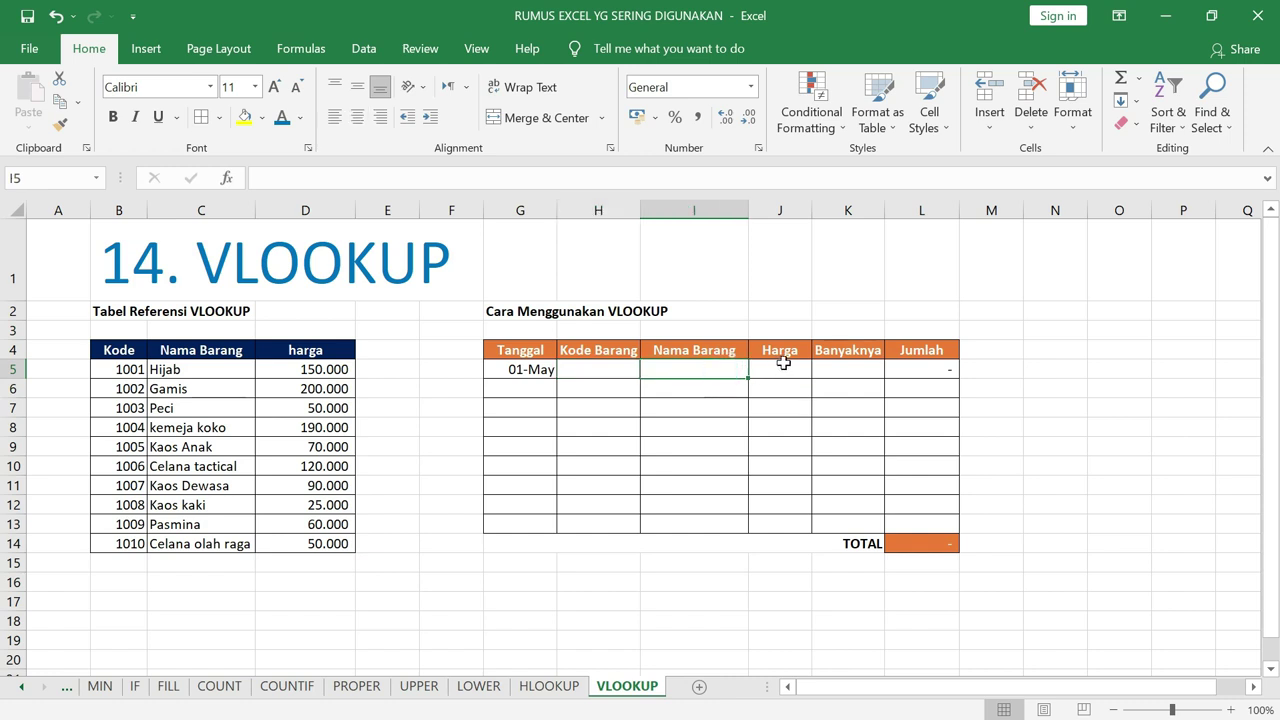
left_click(777, 366)
left_click(700, 369)
- Enter =VLOOKUP(H5;B5:D14;2;FALSE) in I5 to look up Nama Barang from the reference table
type("=vlook")
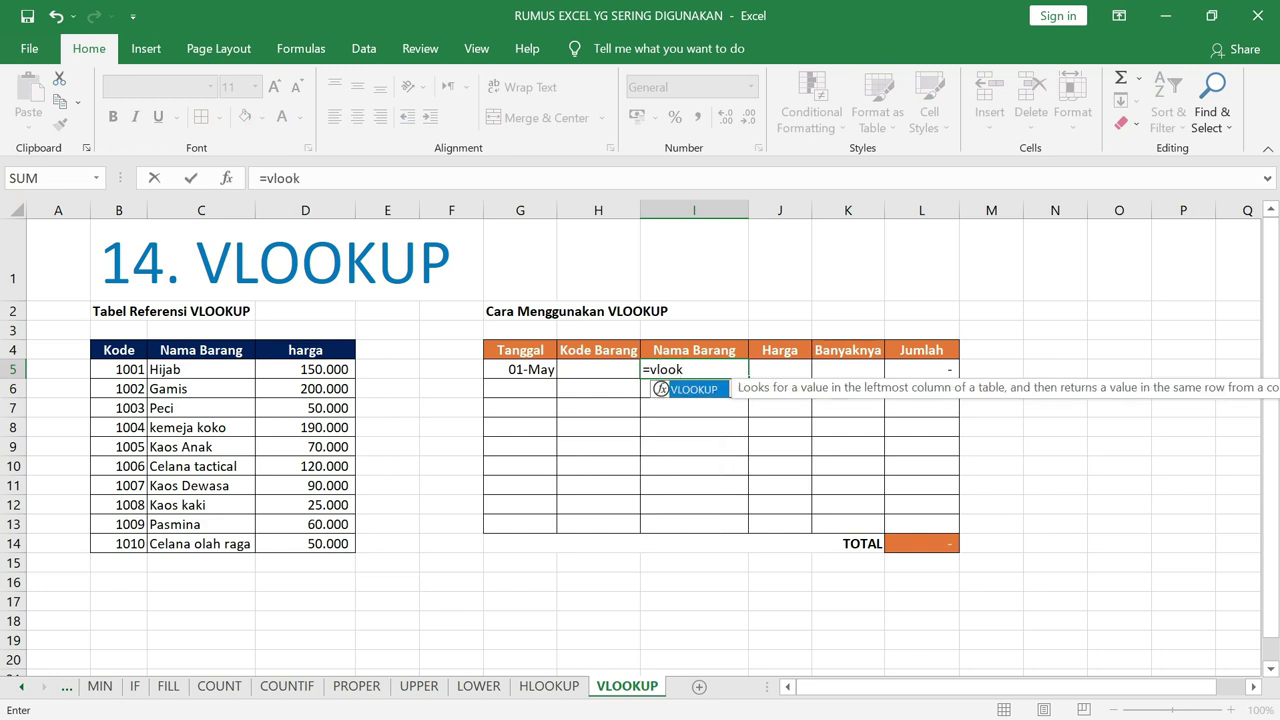
double_click(706, 392)
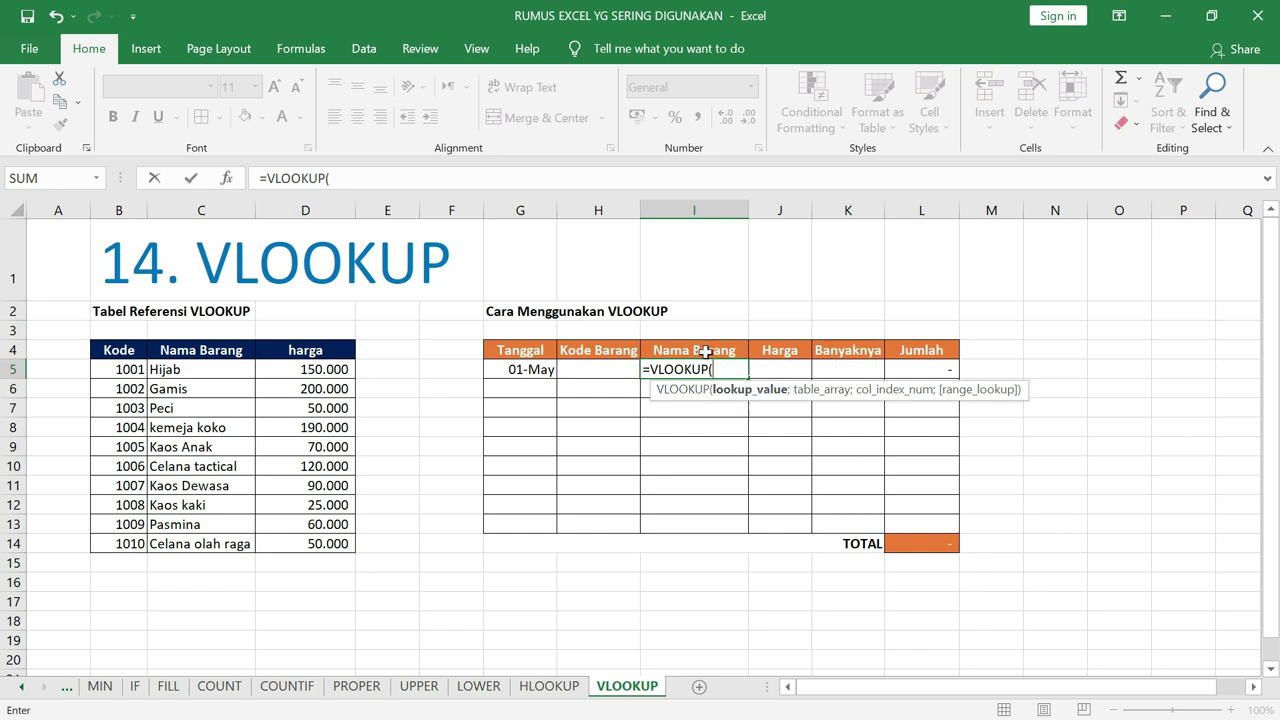
left_click(599, 370)
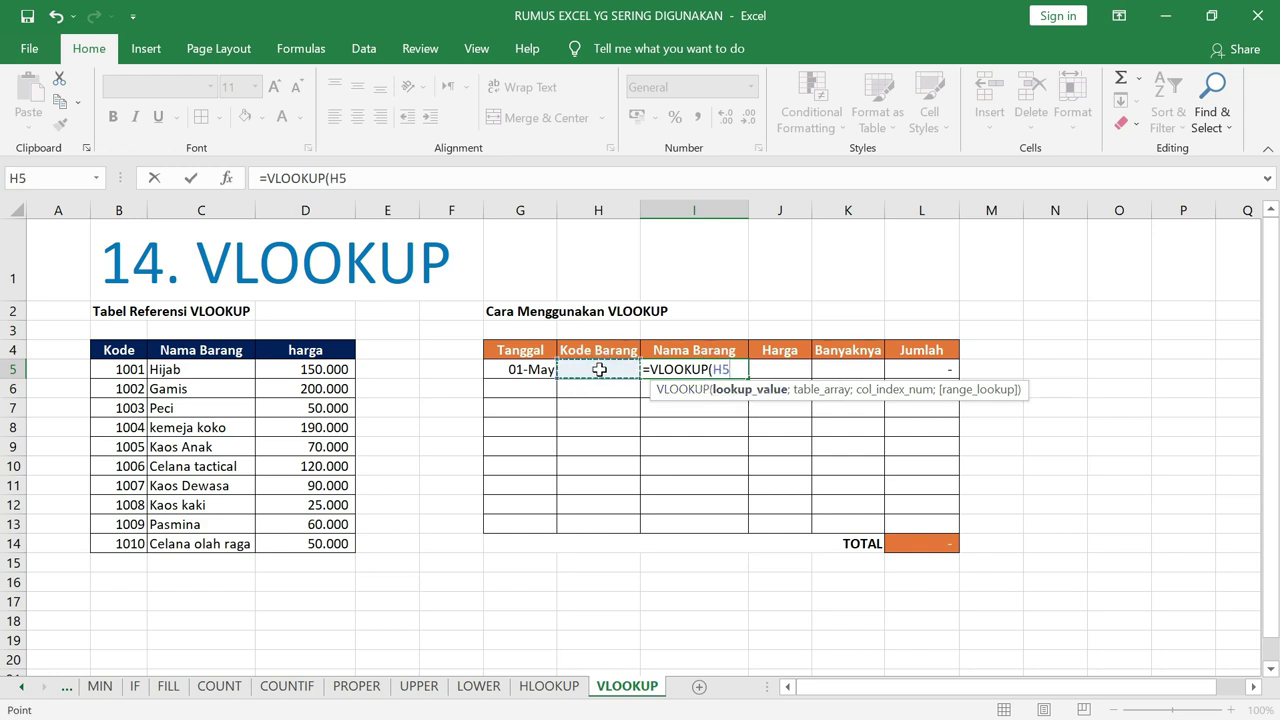
type(";")
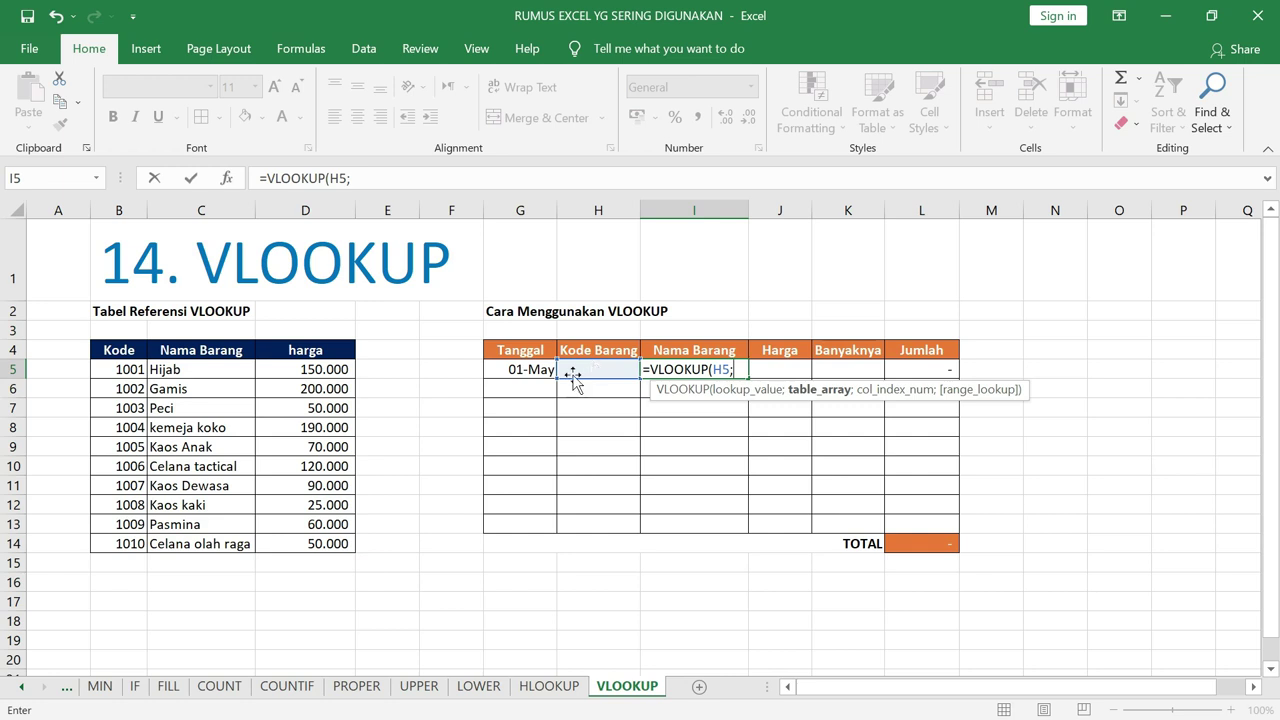
left_click(122, 369)
mouse_move(122, 369)
left_mouse_down()
mouse_move(328, 485)
mouse_move(333, 541)
left_mouse_up()
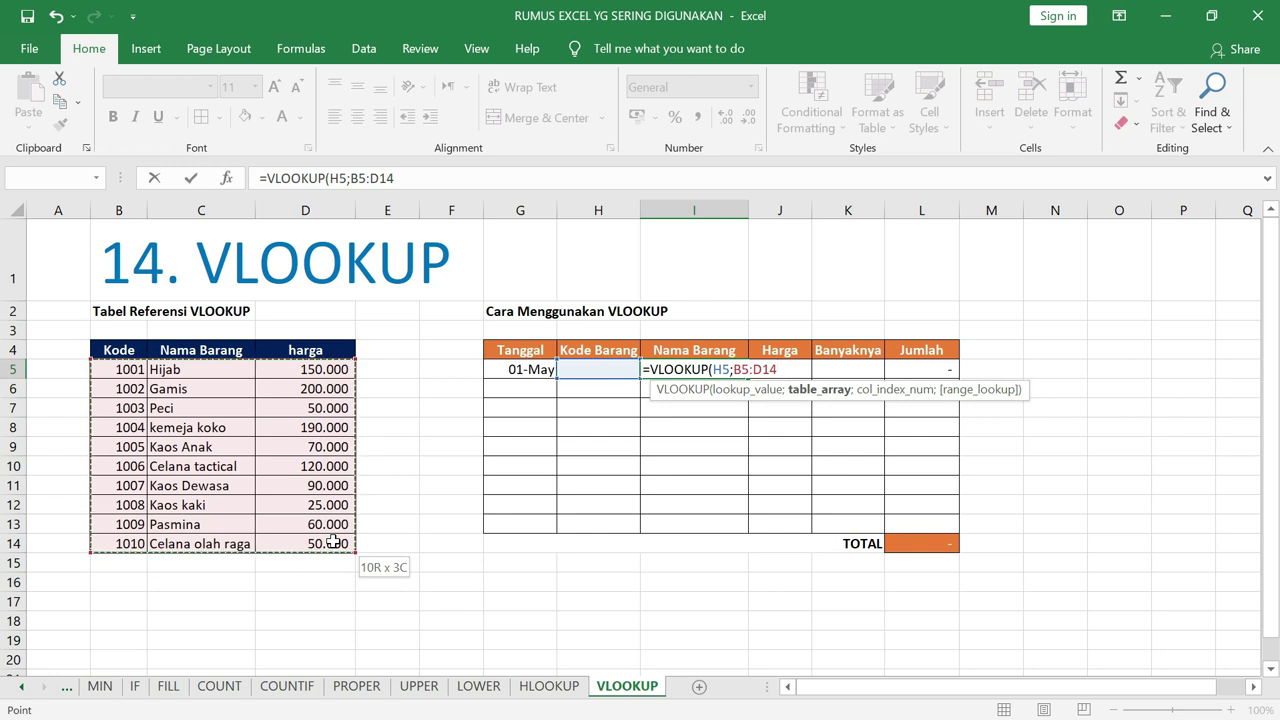
left_click_drag(333, 541, 333, 541)
type(";2")
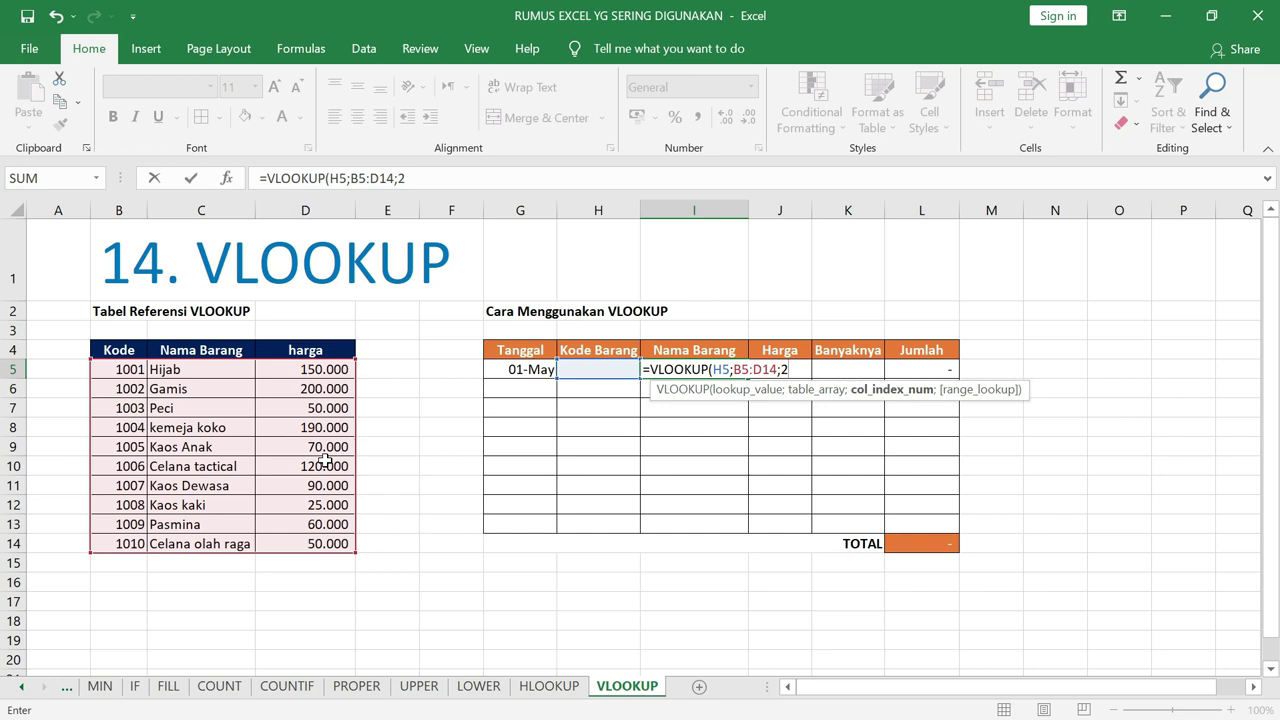
type(";")
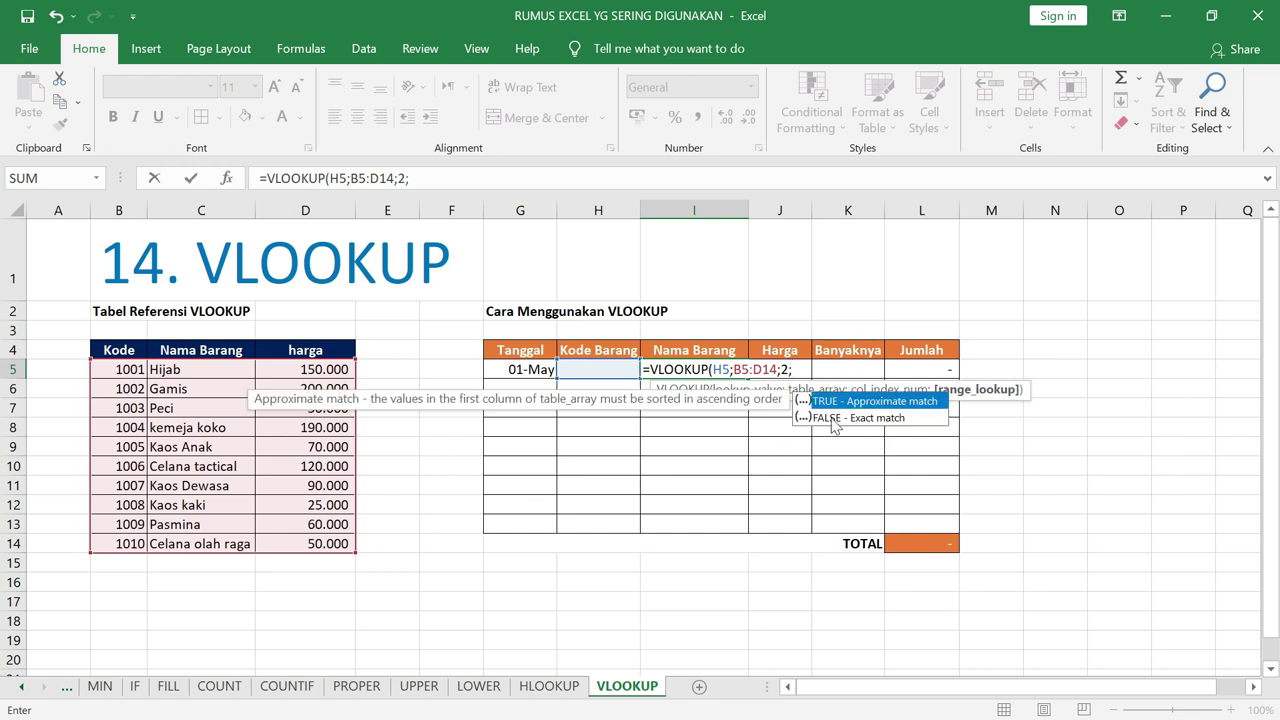
double_click(832, 418)
type(")")
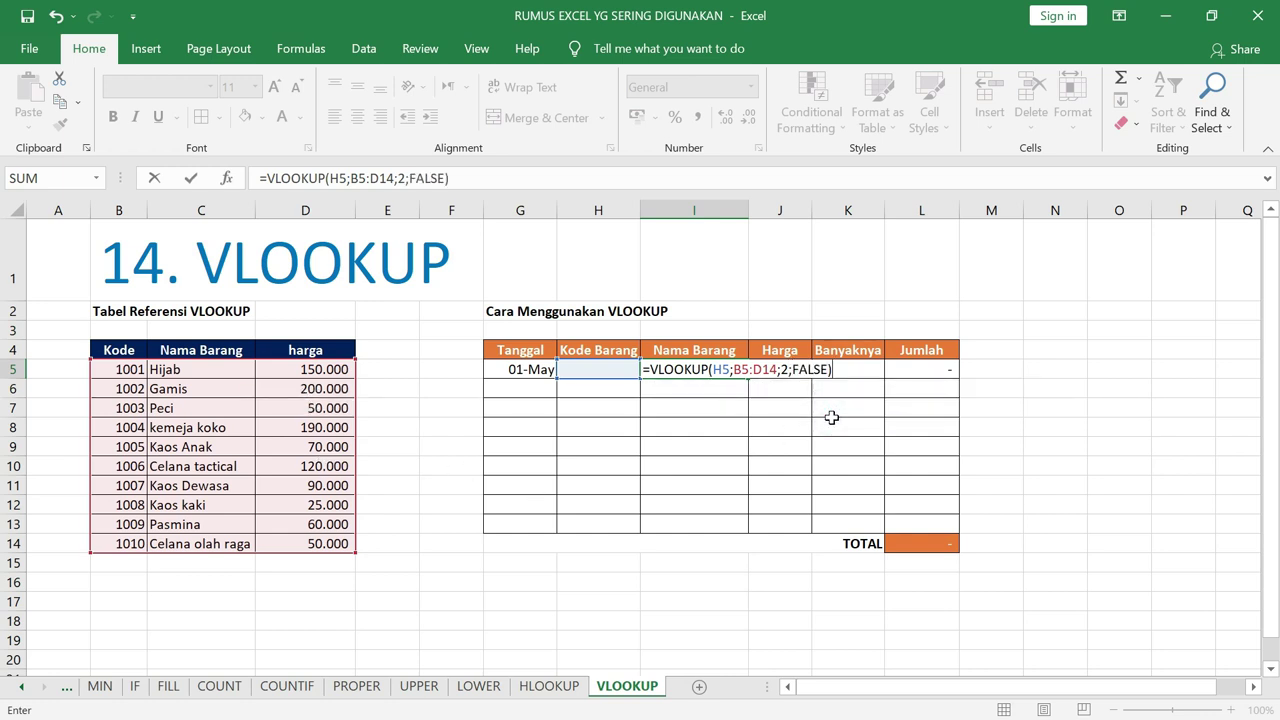
key("Return")
left_click(730, 370)
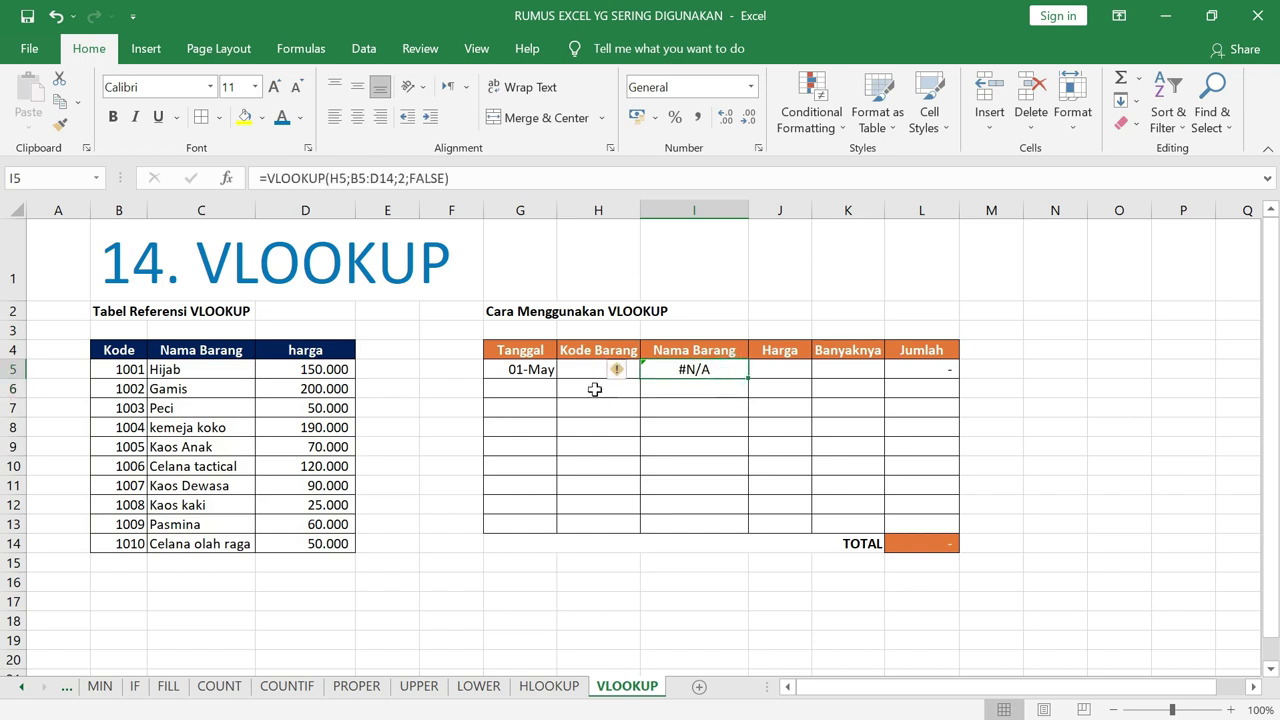
- Enter Kode Barang 1001 in H5 so Nama Barang shows Hijab
left_click(591, 368)
type("1001")
key("Return")
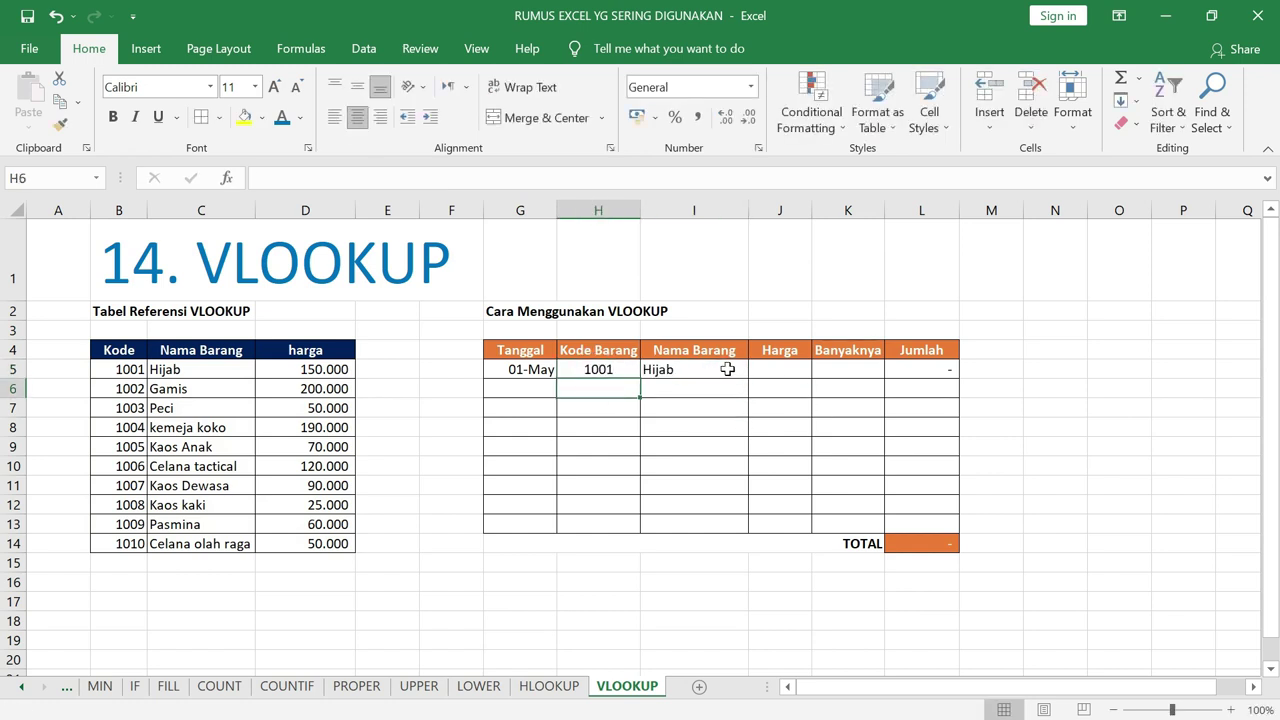
left_click(728, 370)
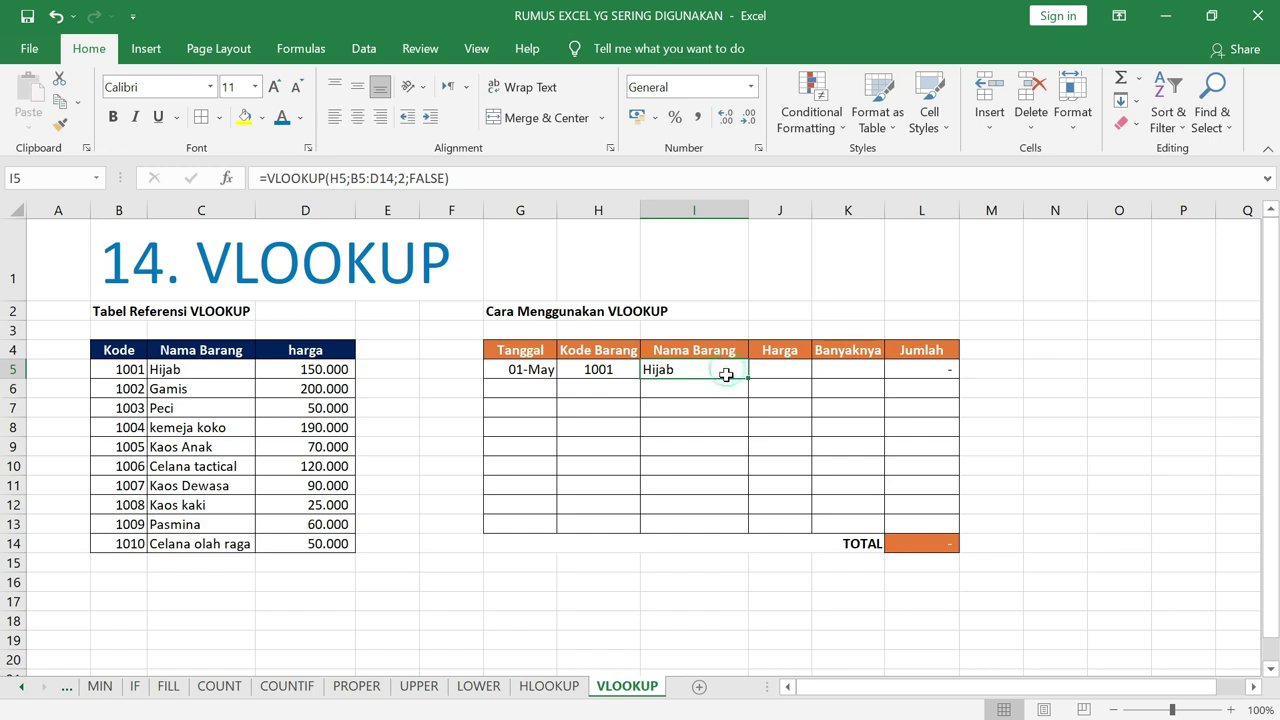
- Enter =VLOOKUP(H5;B5:D14;3;FALSE) in J5 so Harga shows 150.000 for code 1001
left_click(792, 370)
type("=")
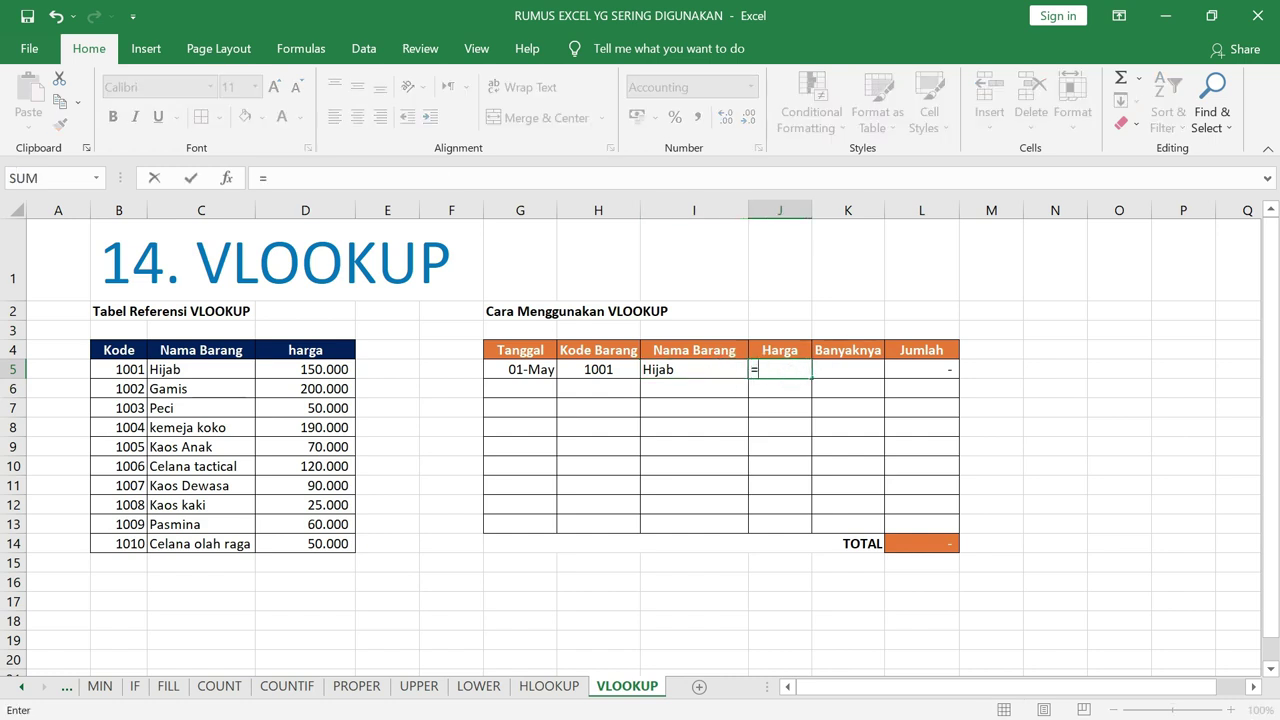
type("vloo")
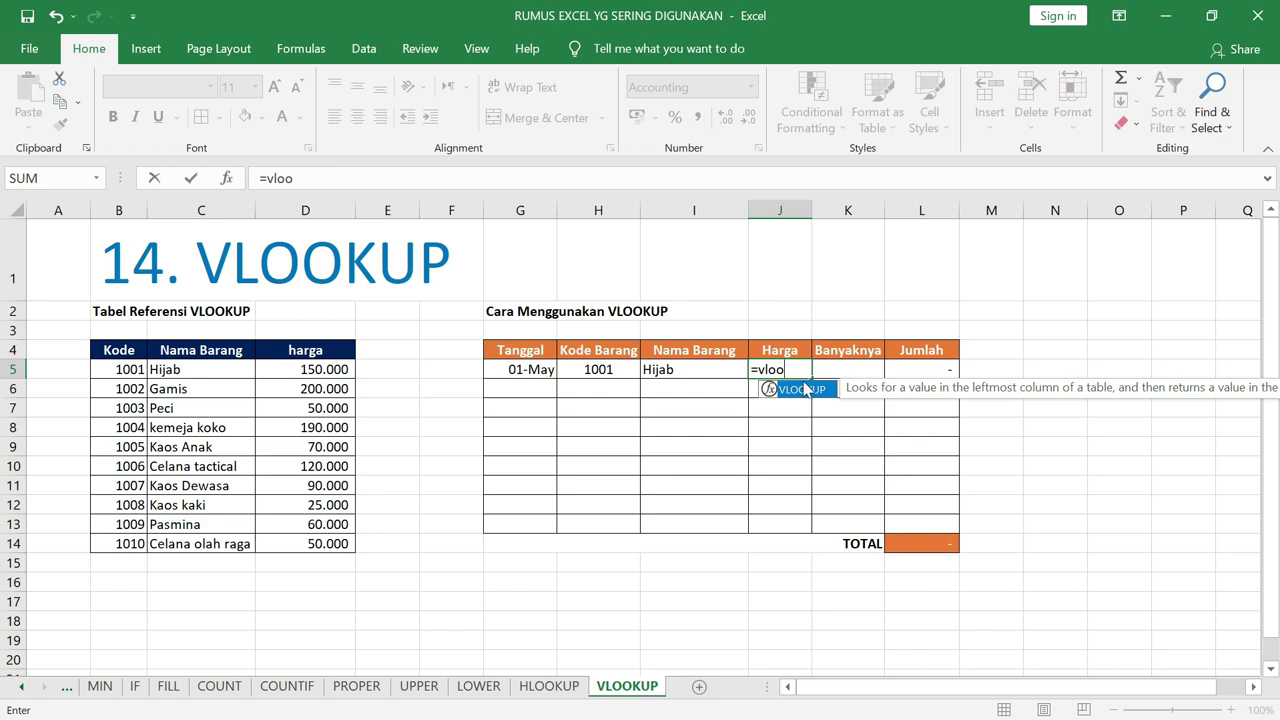
double_click(806, 390)
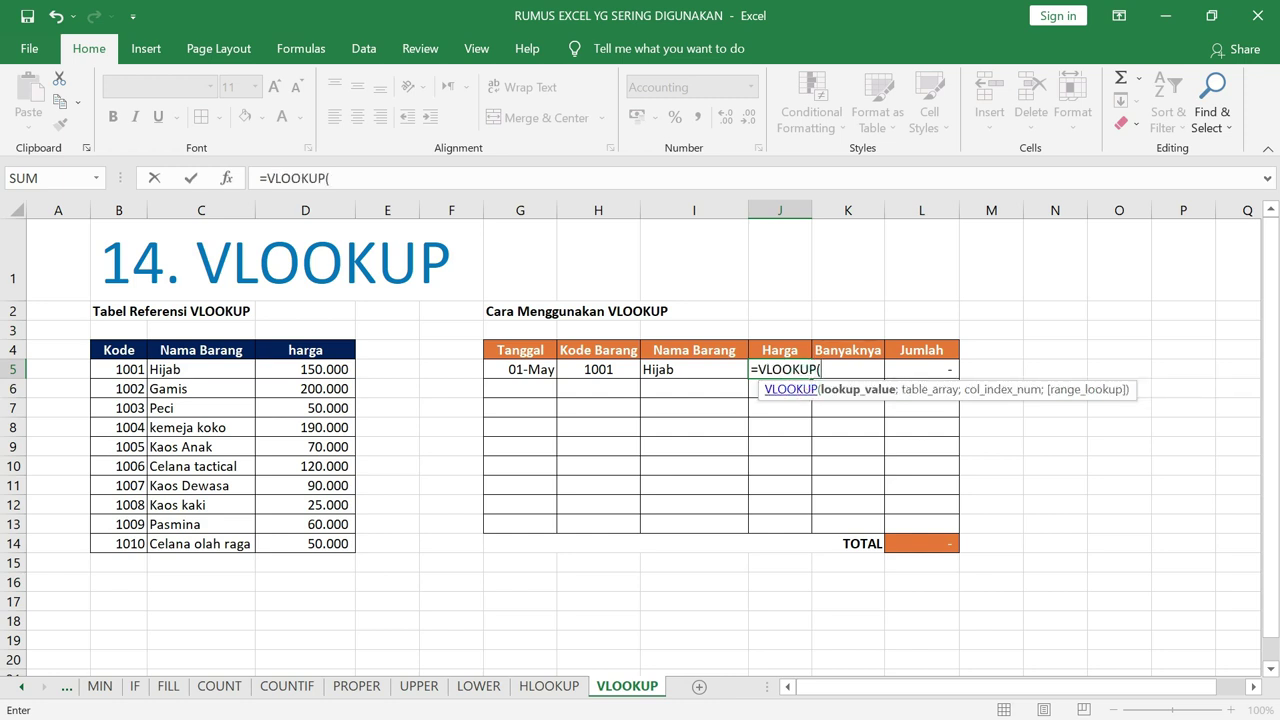
left_click(604, 370)
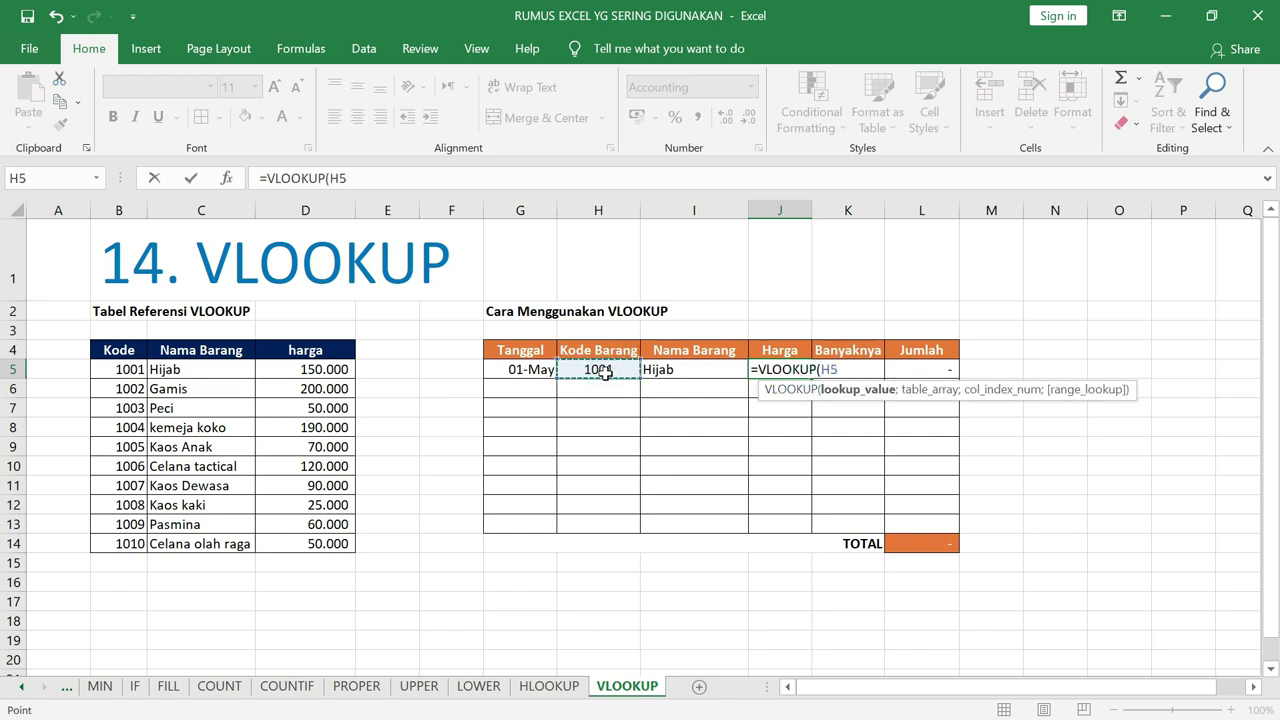
type(";")
left_click_drag(122, 368, 302, 549)
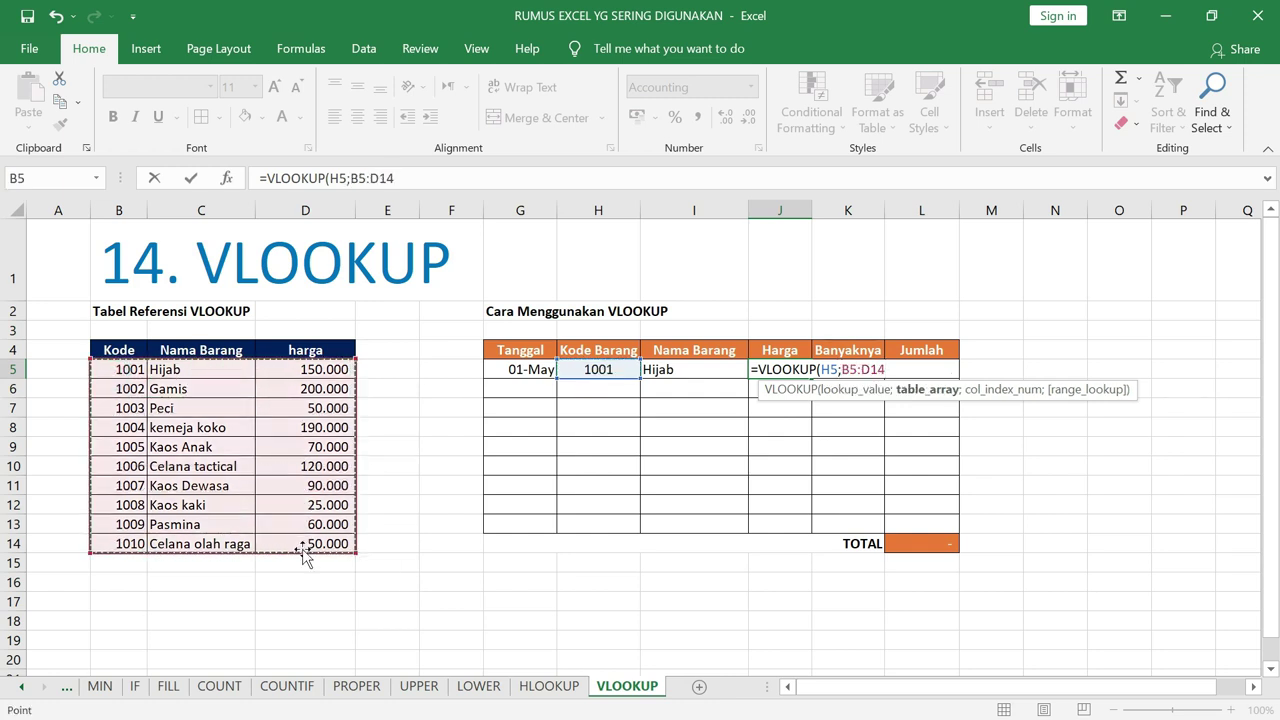
type(";3")
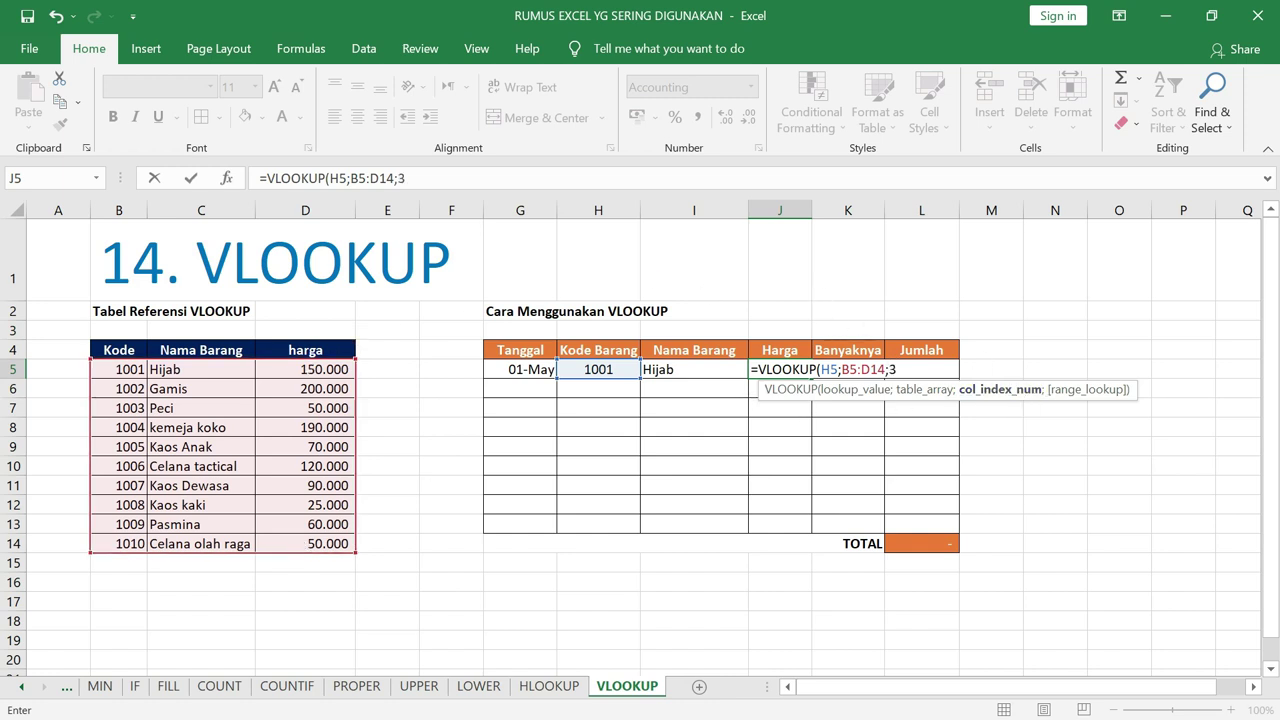
type(";")
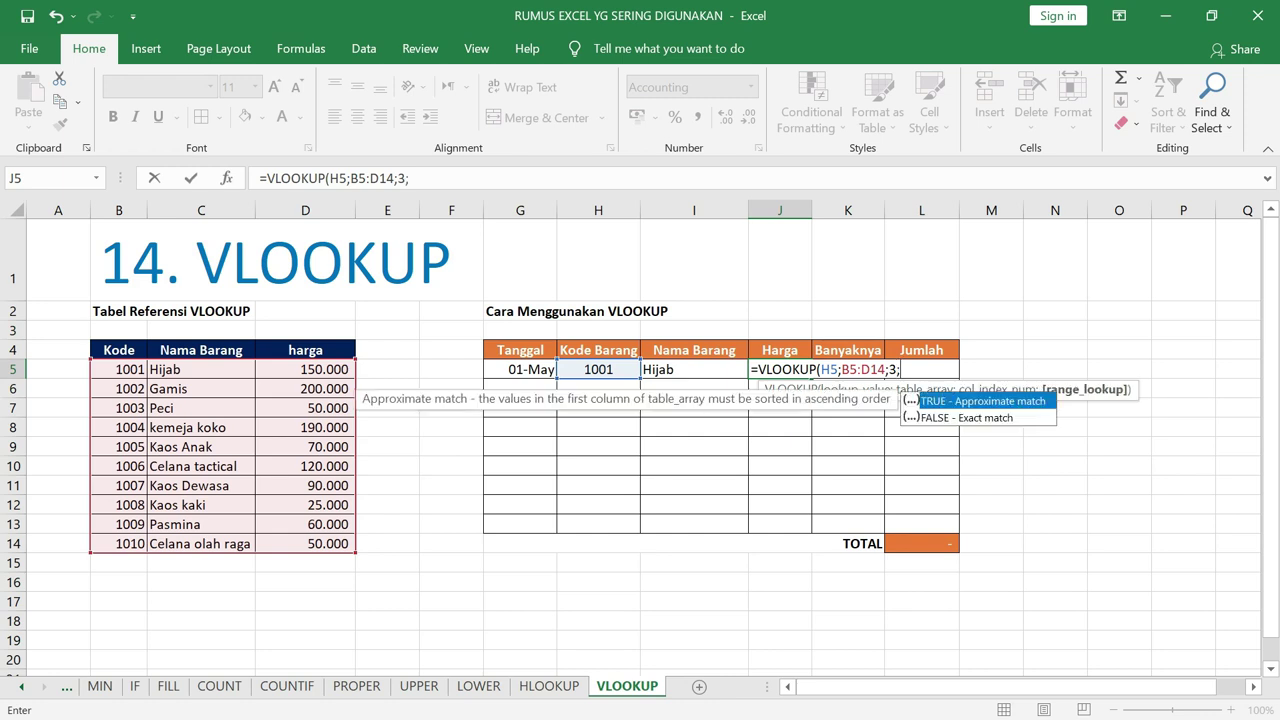
double_click(940, 418)
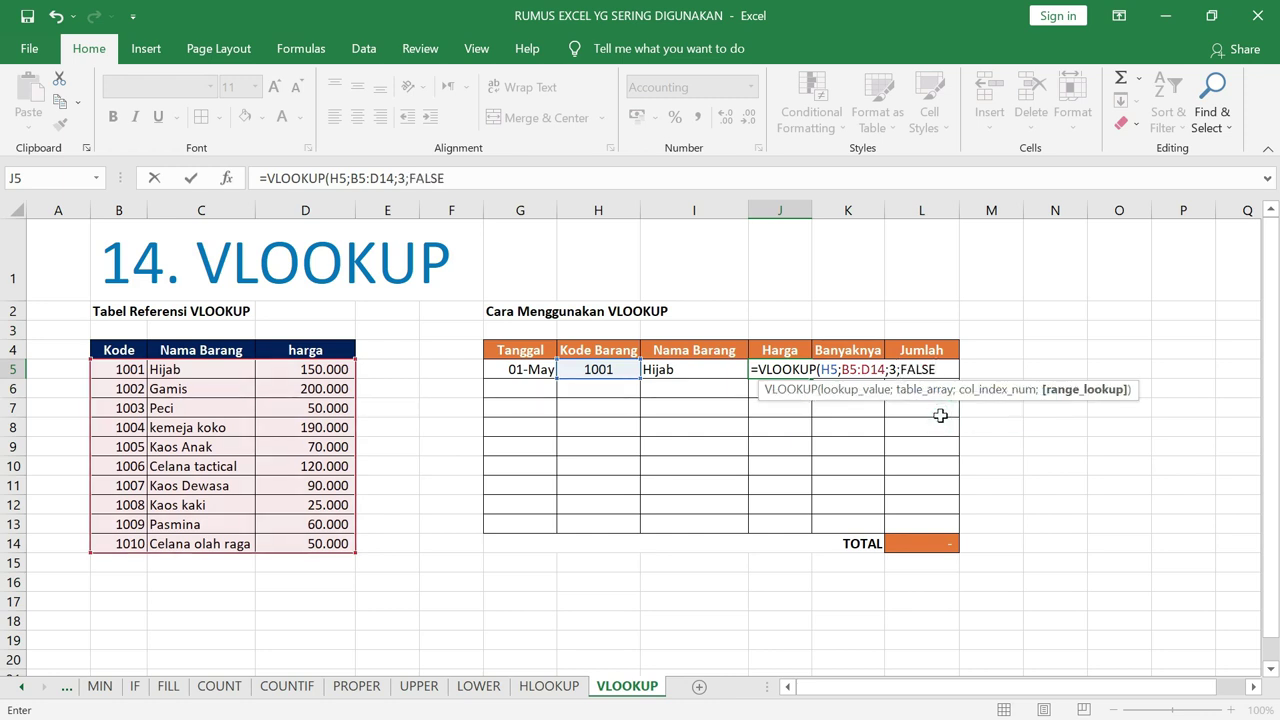
type(")")
key("Return")
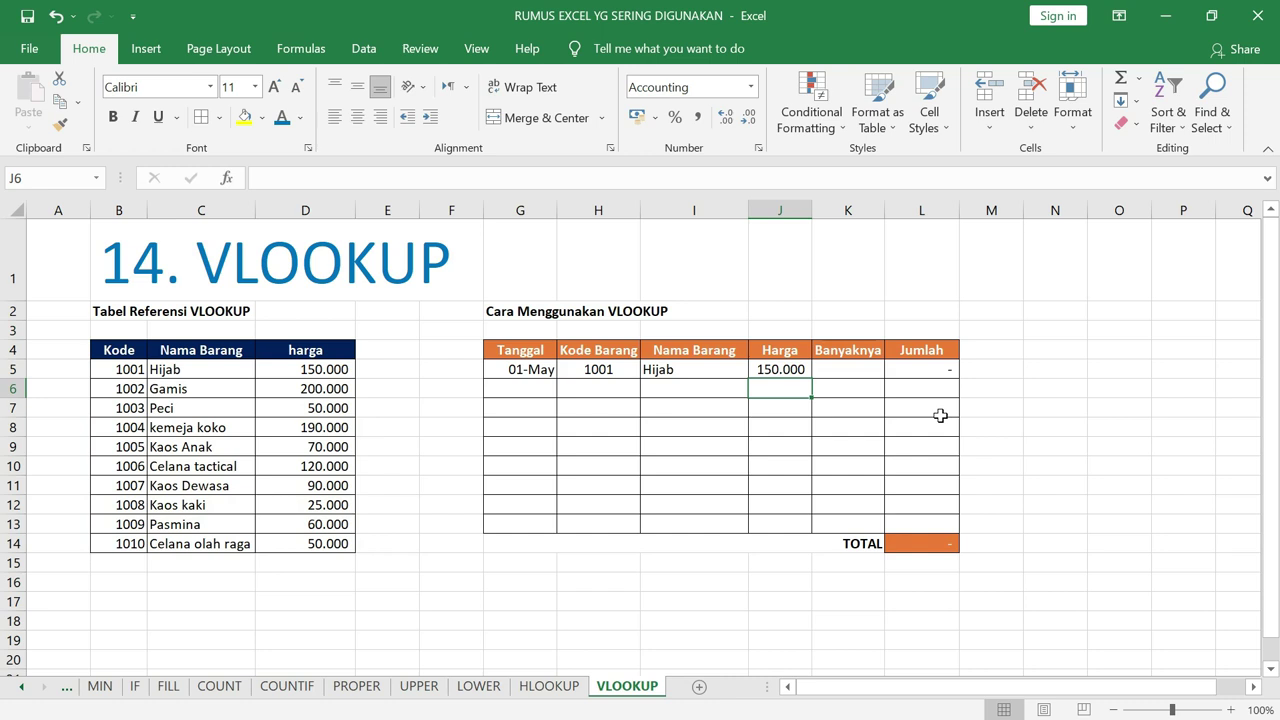
left_click(790, 369)
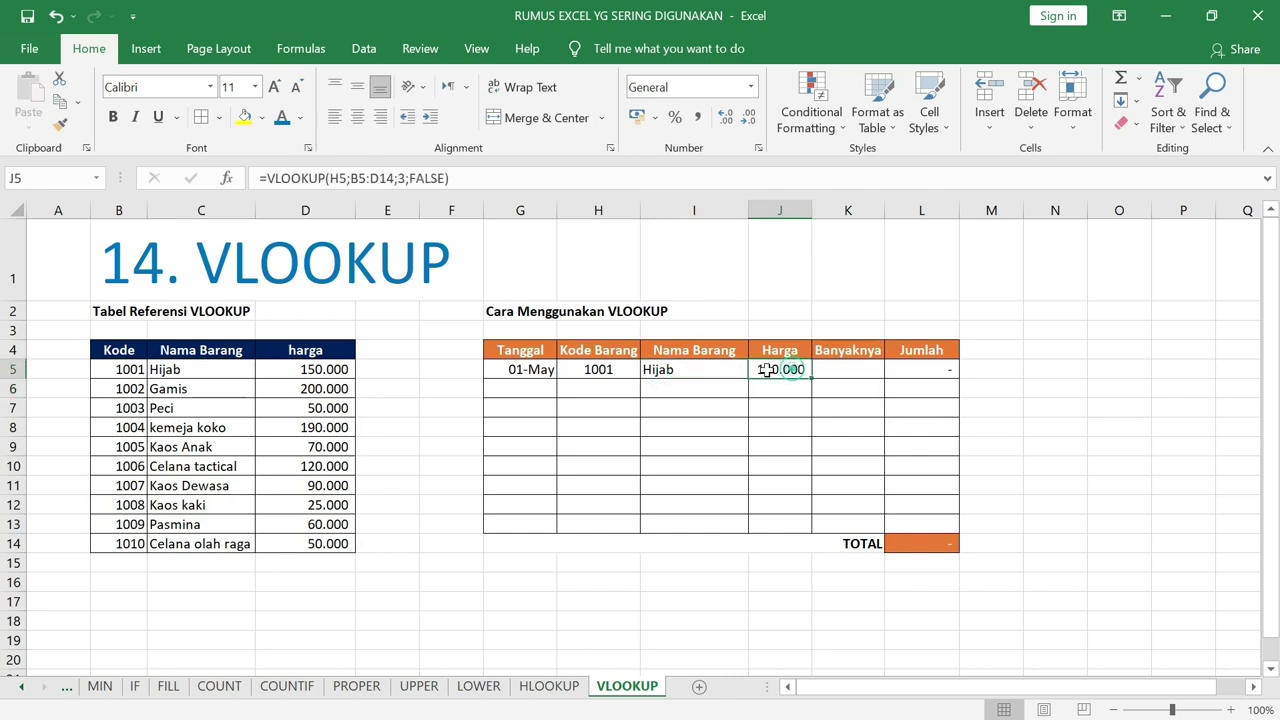
- Enter code 1010 in H5 and verify Celana olah raga and 50.000 against reference row 14
left_click(600, 369)
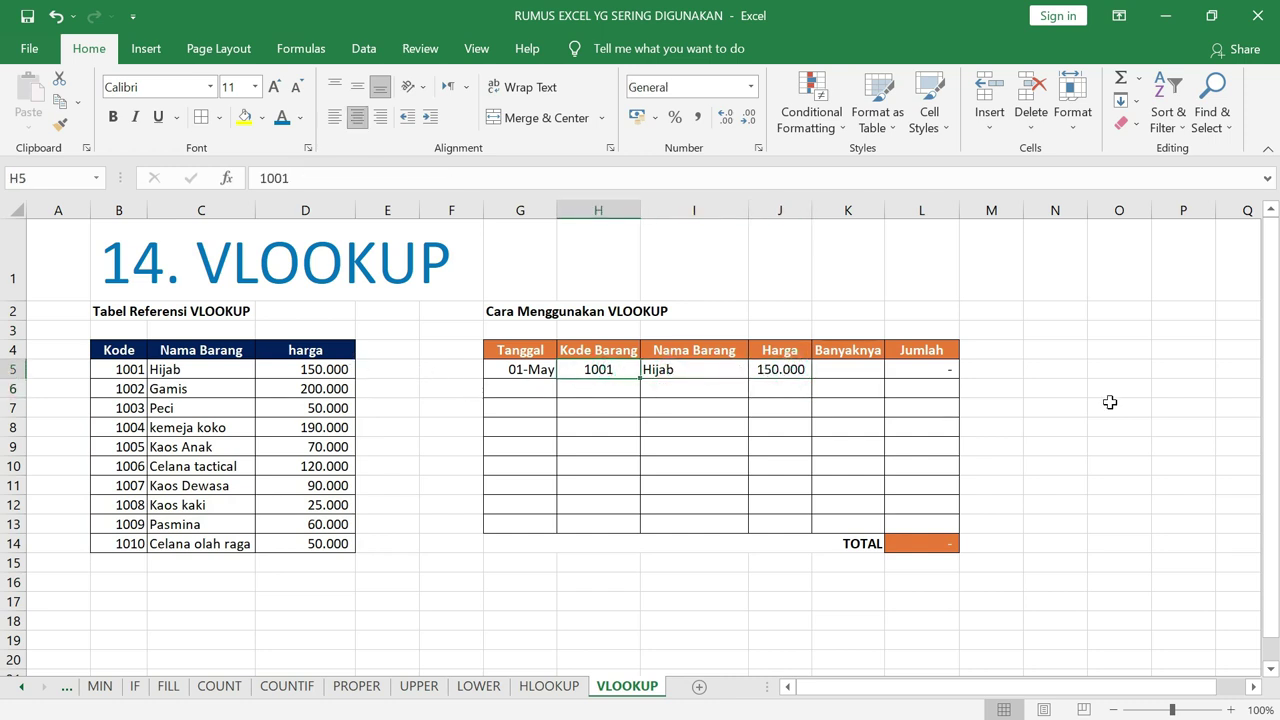
type("1010")
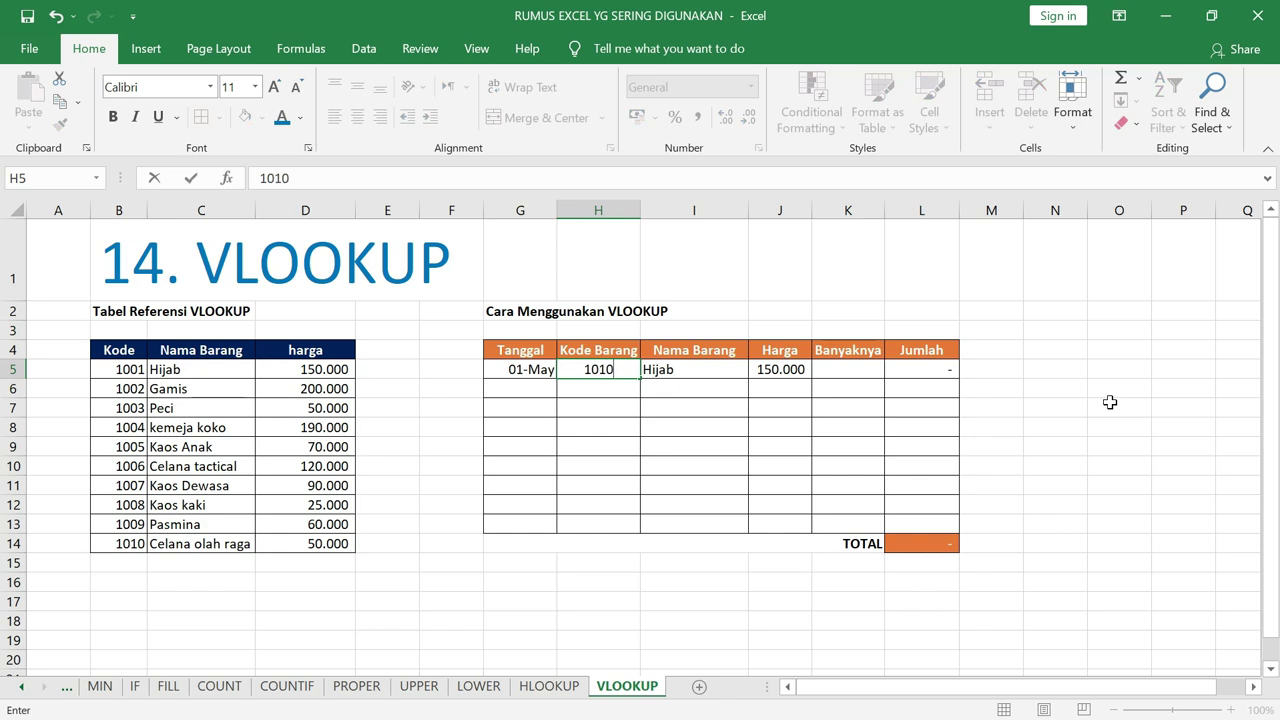
key("Return")
left_click(727, 369)
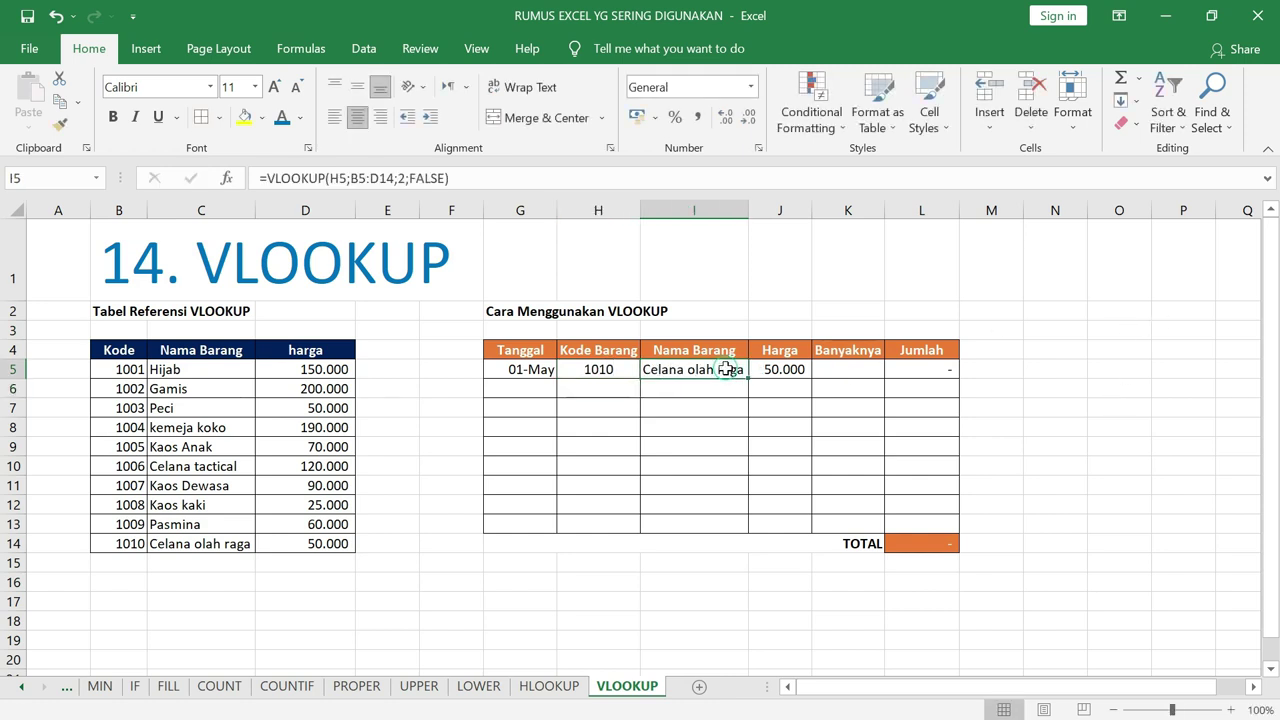
left_click(768, 366)
left_click(198, 545)
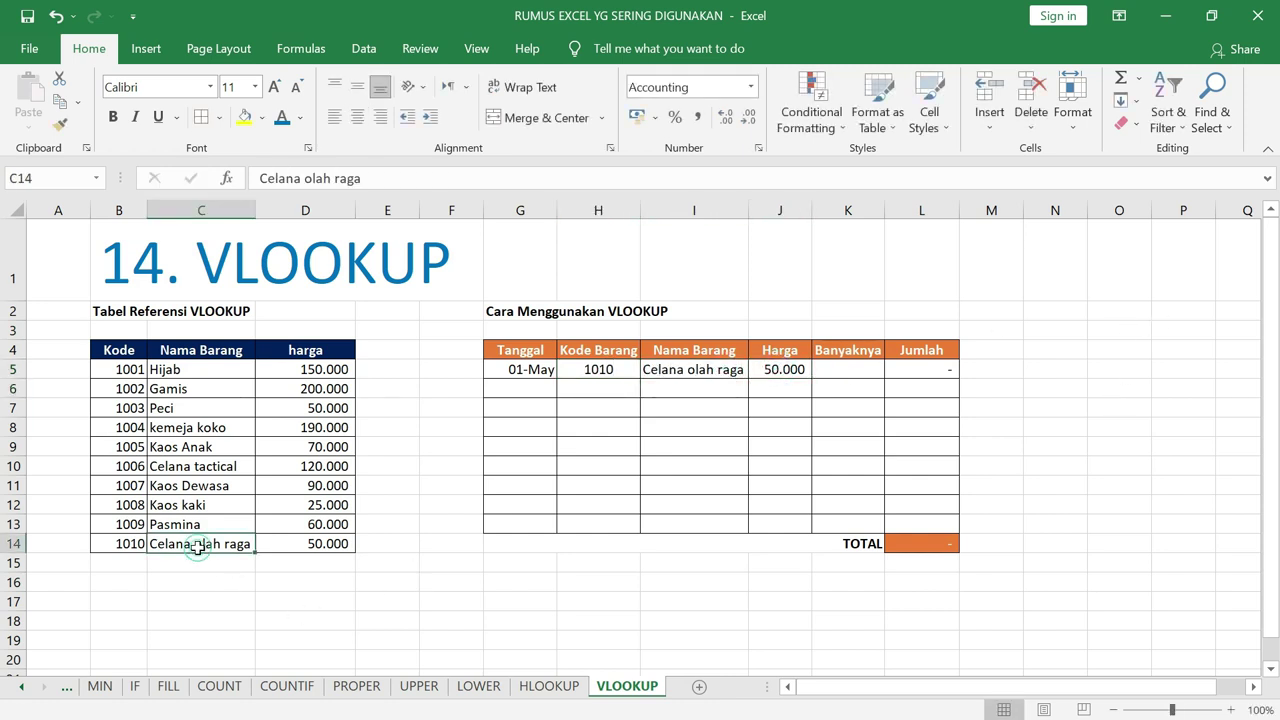
left_click(333, 543)
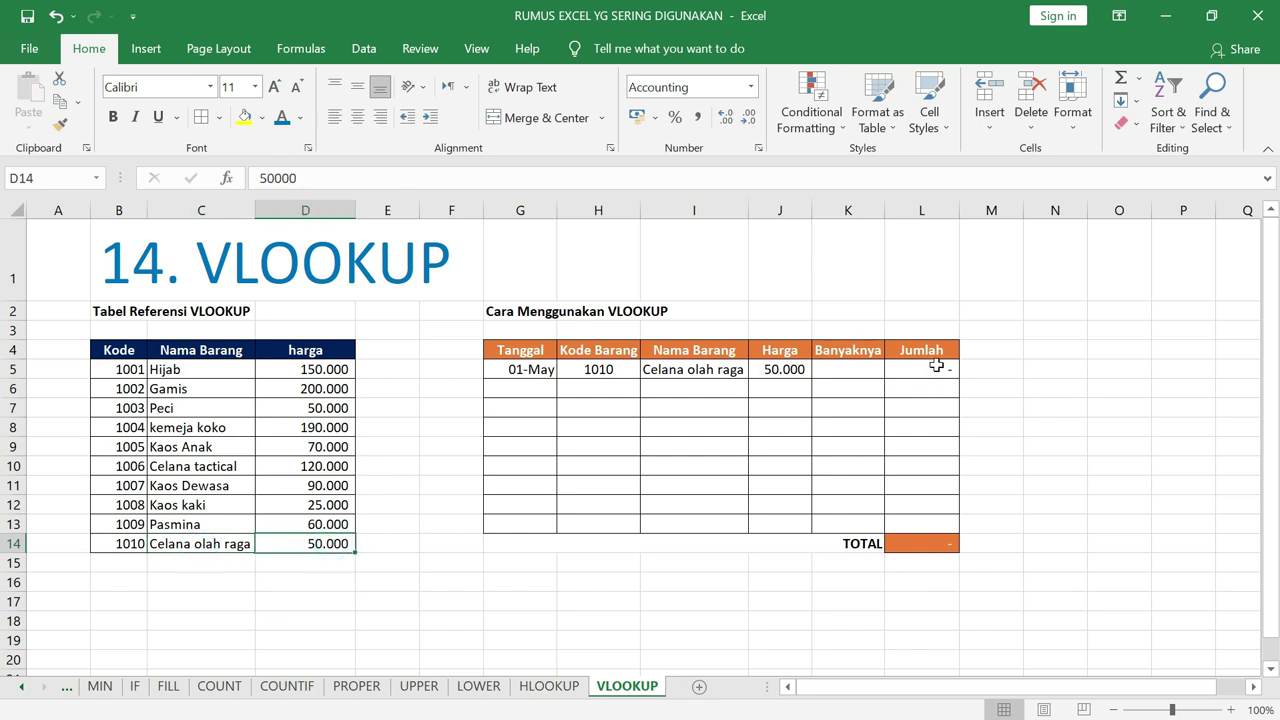